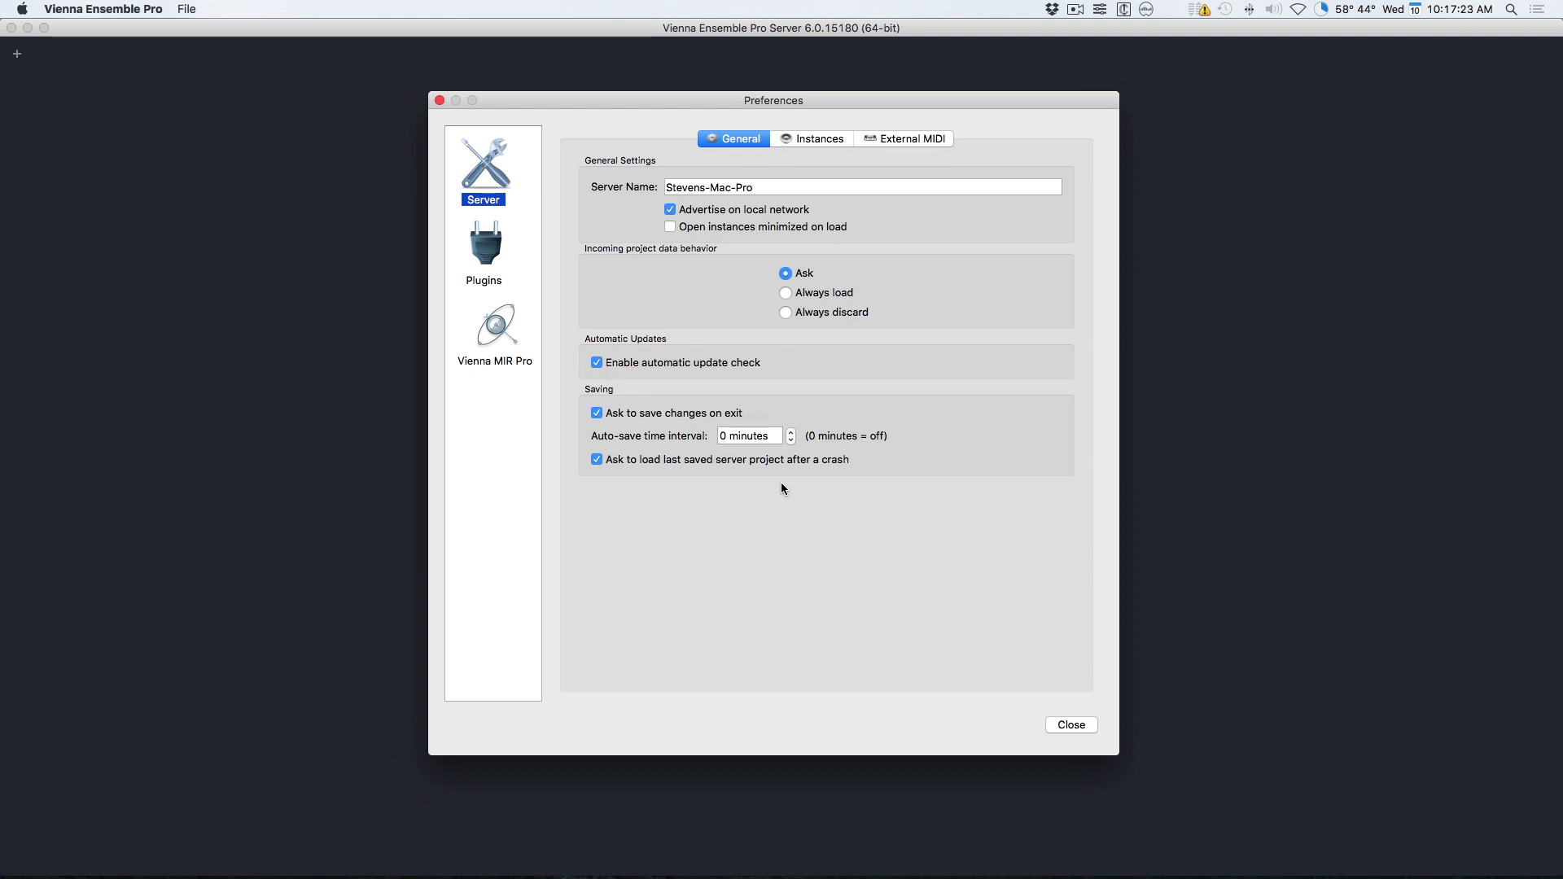
# Step: Step the server auto-save interval up to 8 minutes
pyautogui.click(790, 433)
pyautogui.click(791, 432)
pyautogui.click(790, 432)
pyautogui.click(790, 433)
pyautogui.click(791, 432)
pyautogui.click(790, 432)
pyautogui.click(790, 432)
pyautogui.click(791, 432)
pyautogui.click(790, 433)
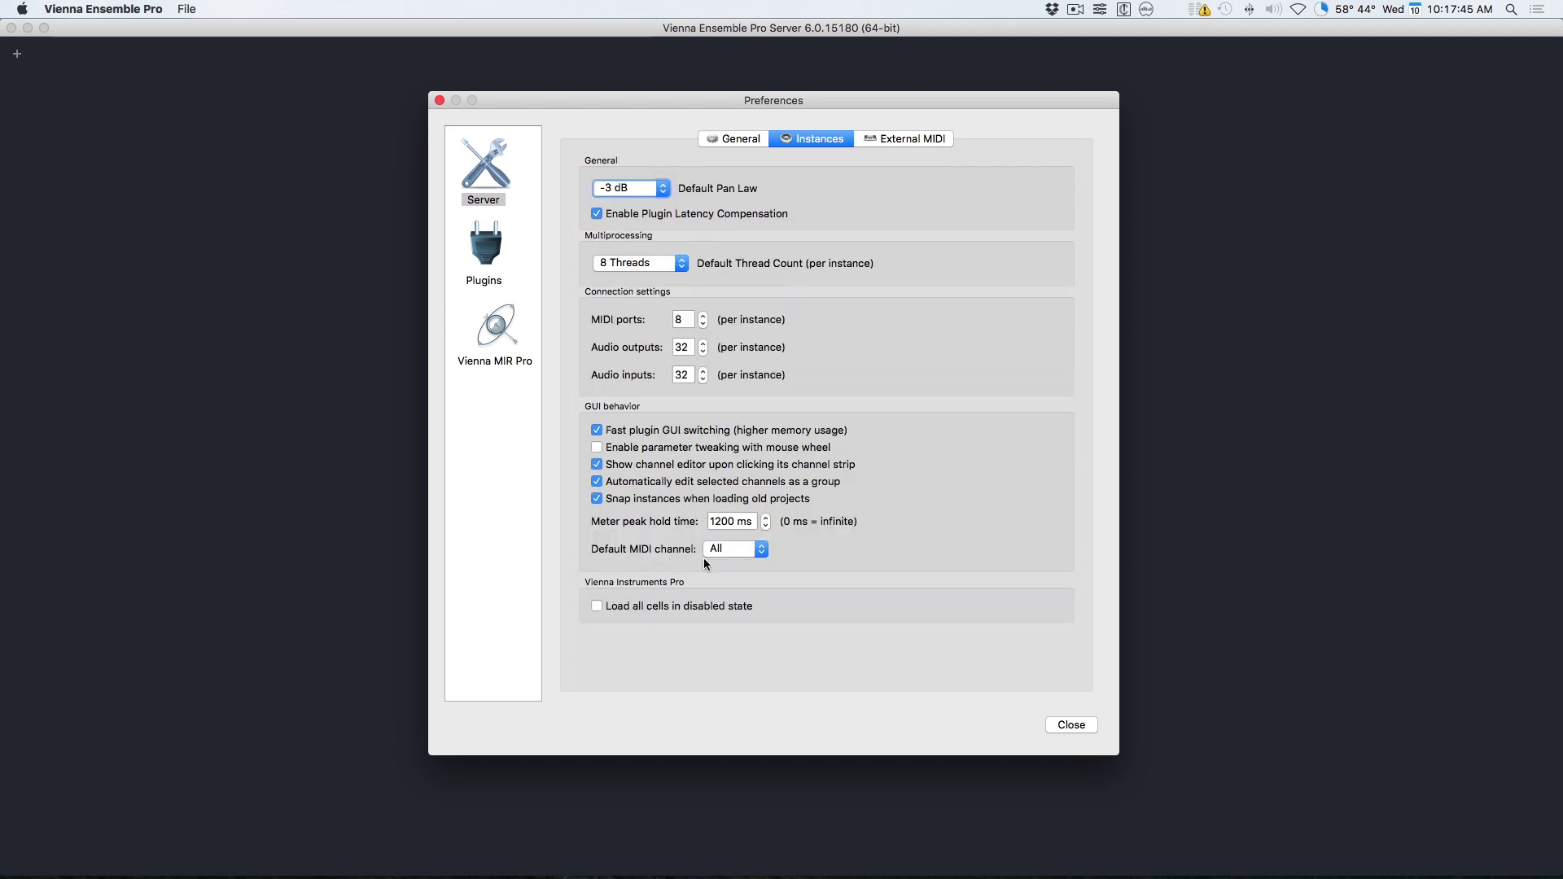
# Step: Leave the default MIDI channel at All and the thread count at 8 Threads
pyautogui.click(708, 555)
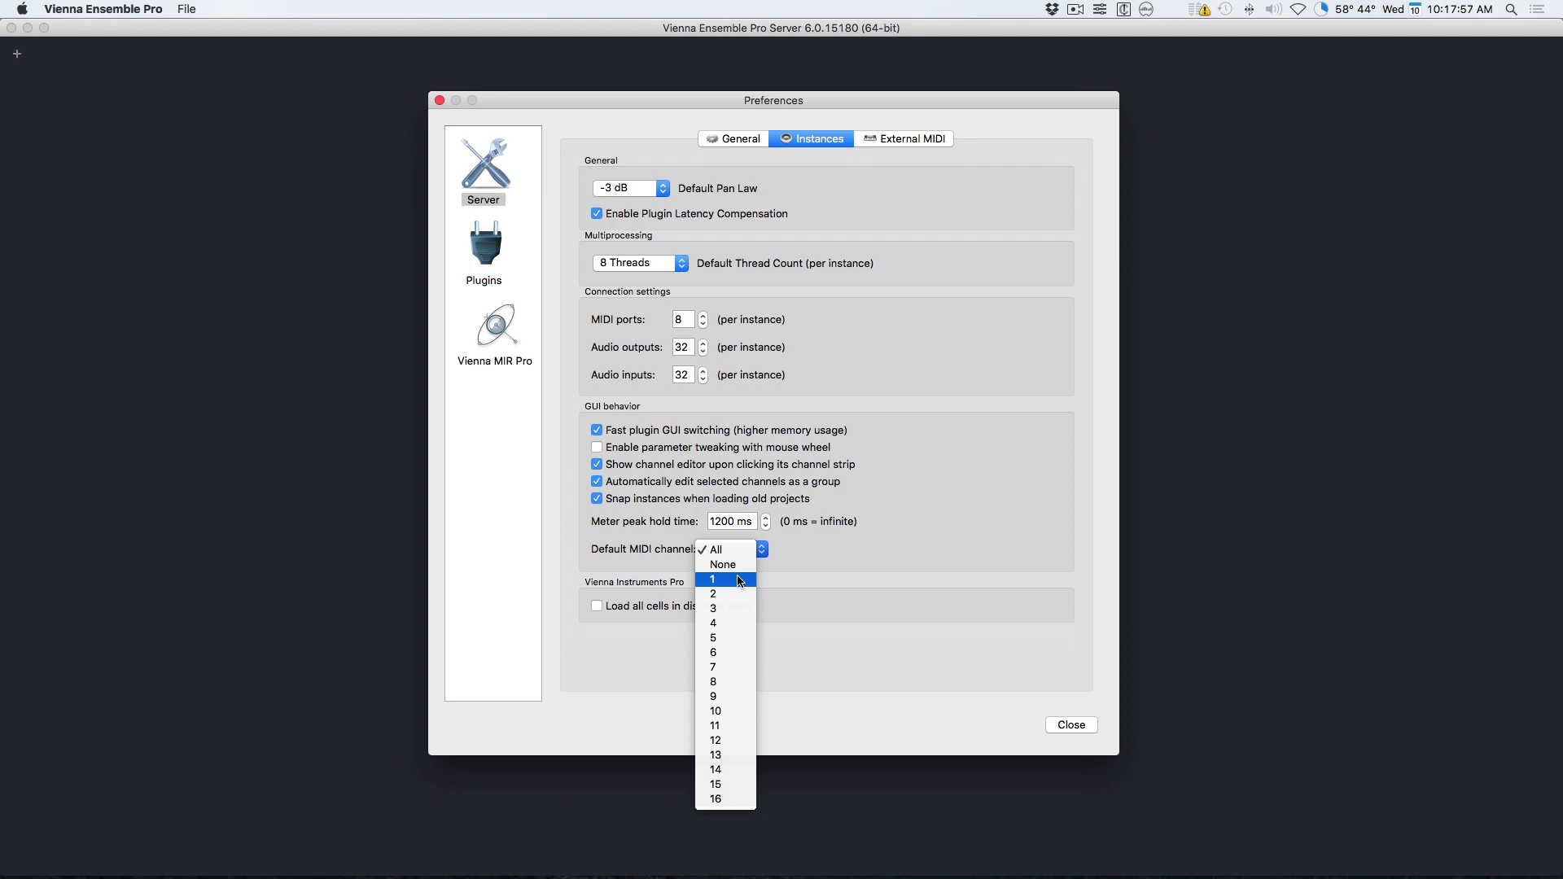
pyautogui.click(841, 560)
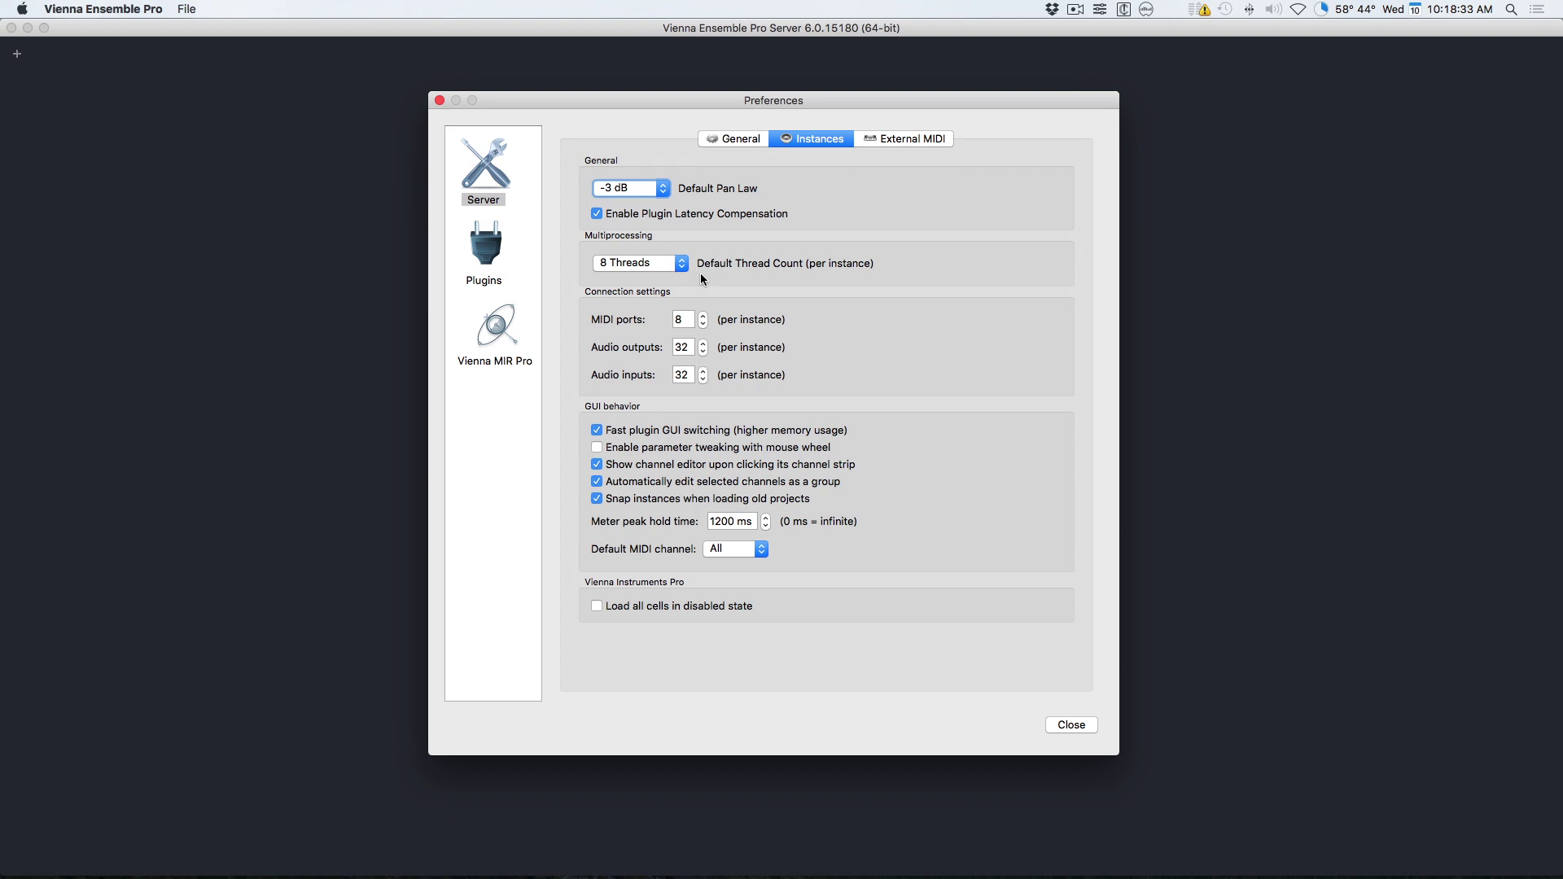
pyautogui.click(666, 267)
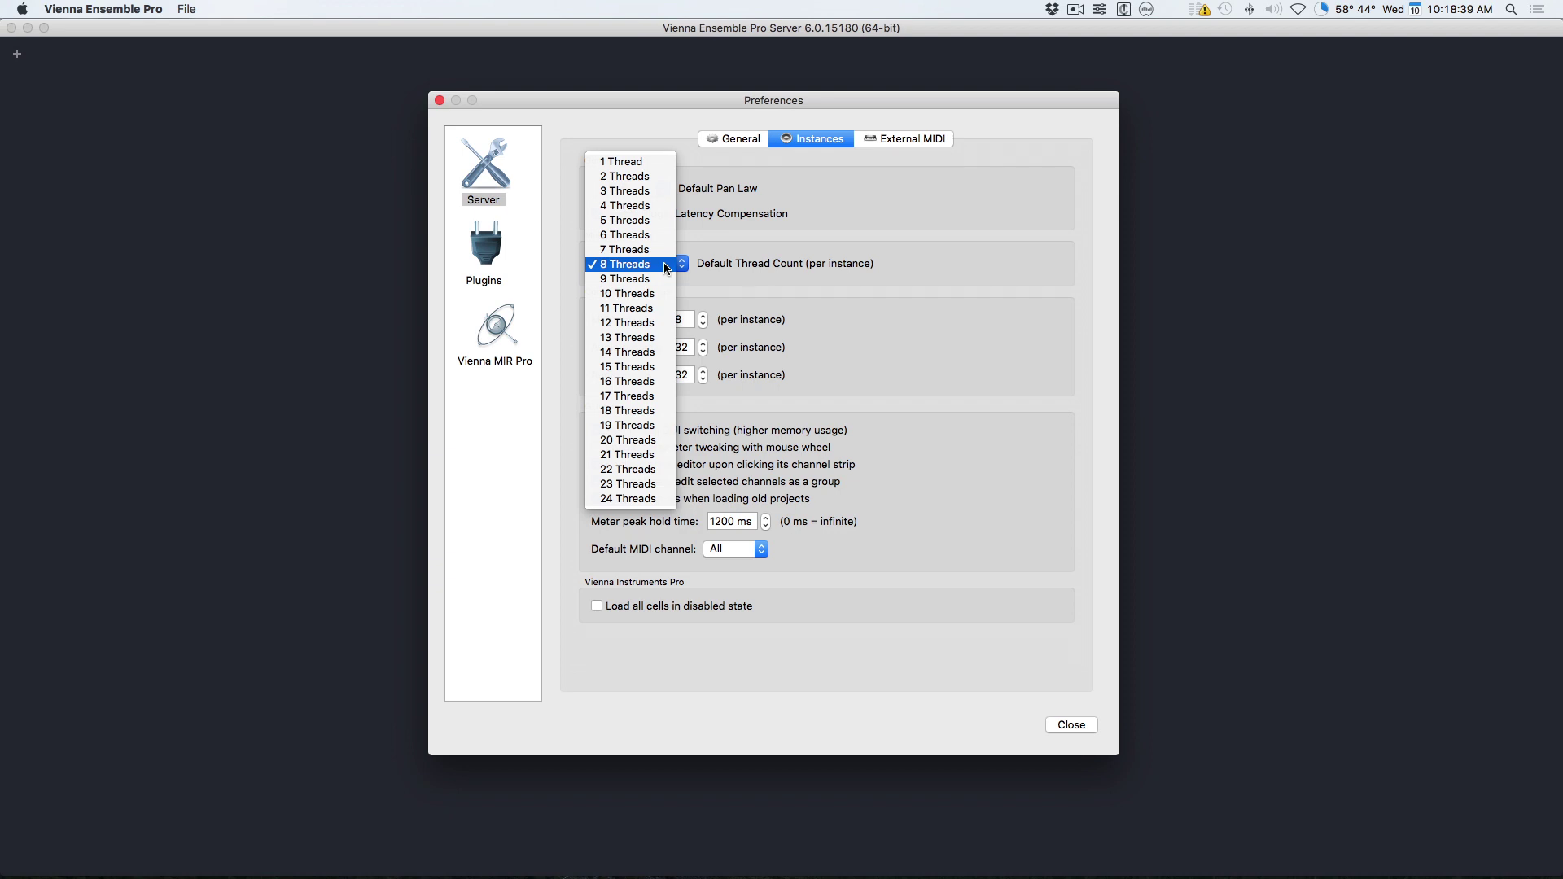
pyautogui.click(760, 237)
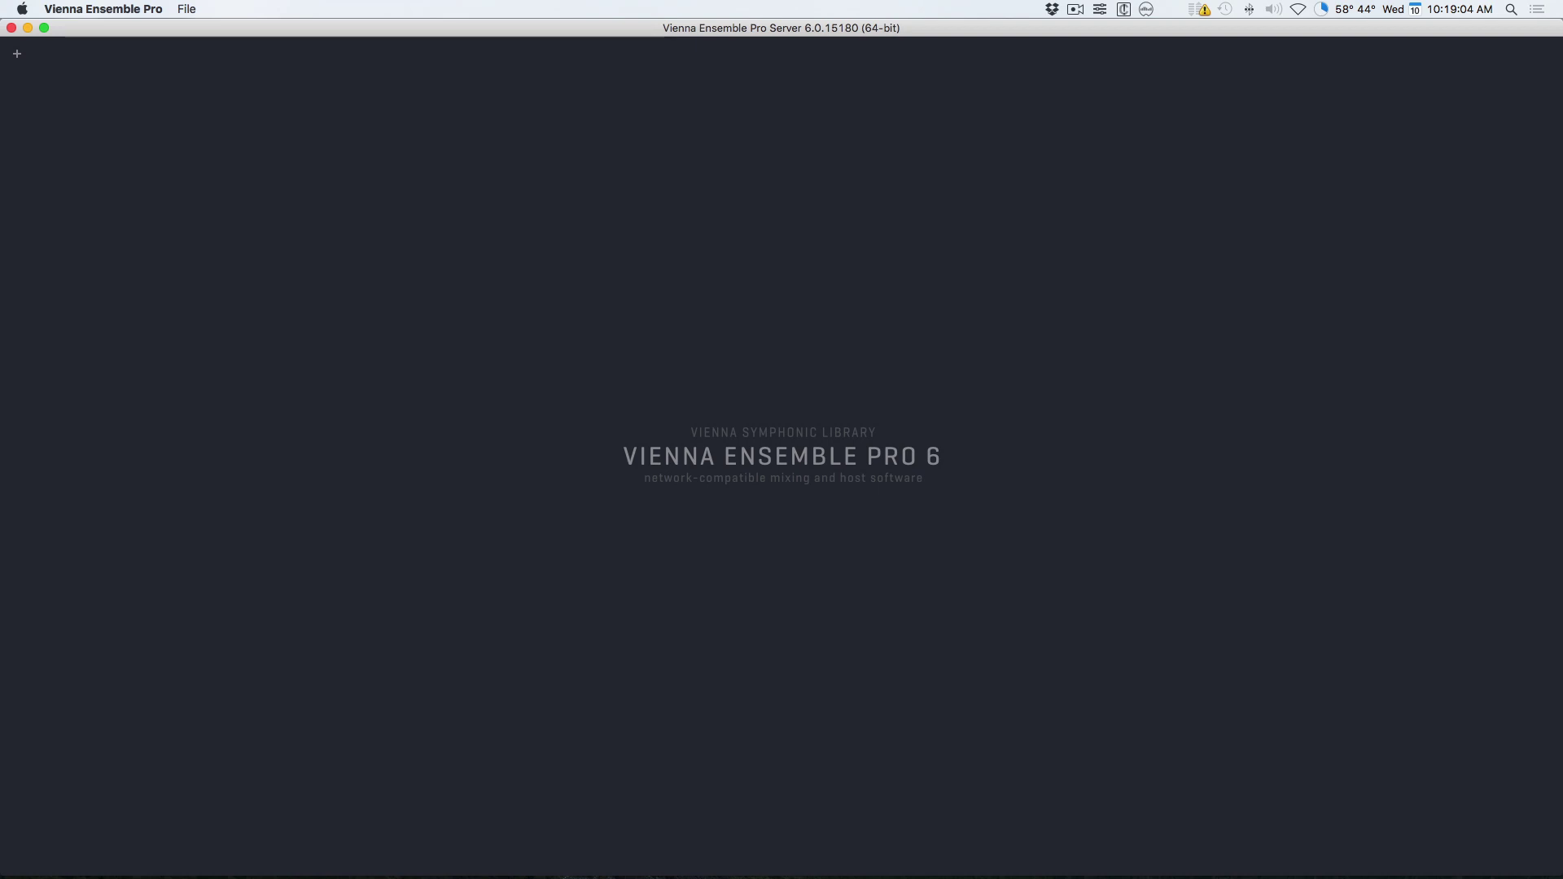
# Step: Drag winds 6.16.viframe64 from Finder into the server window to load it
pyautogui.moveTo(1561, 310); pyautogui.dragTo(154, 119)
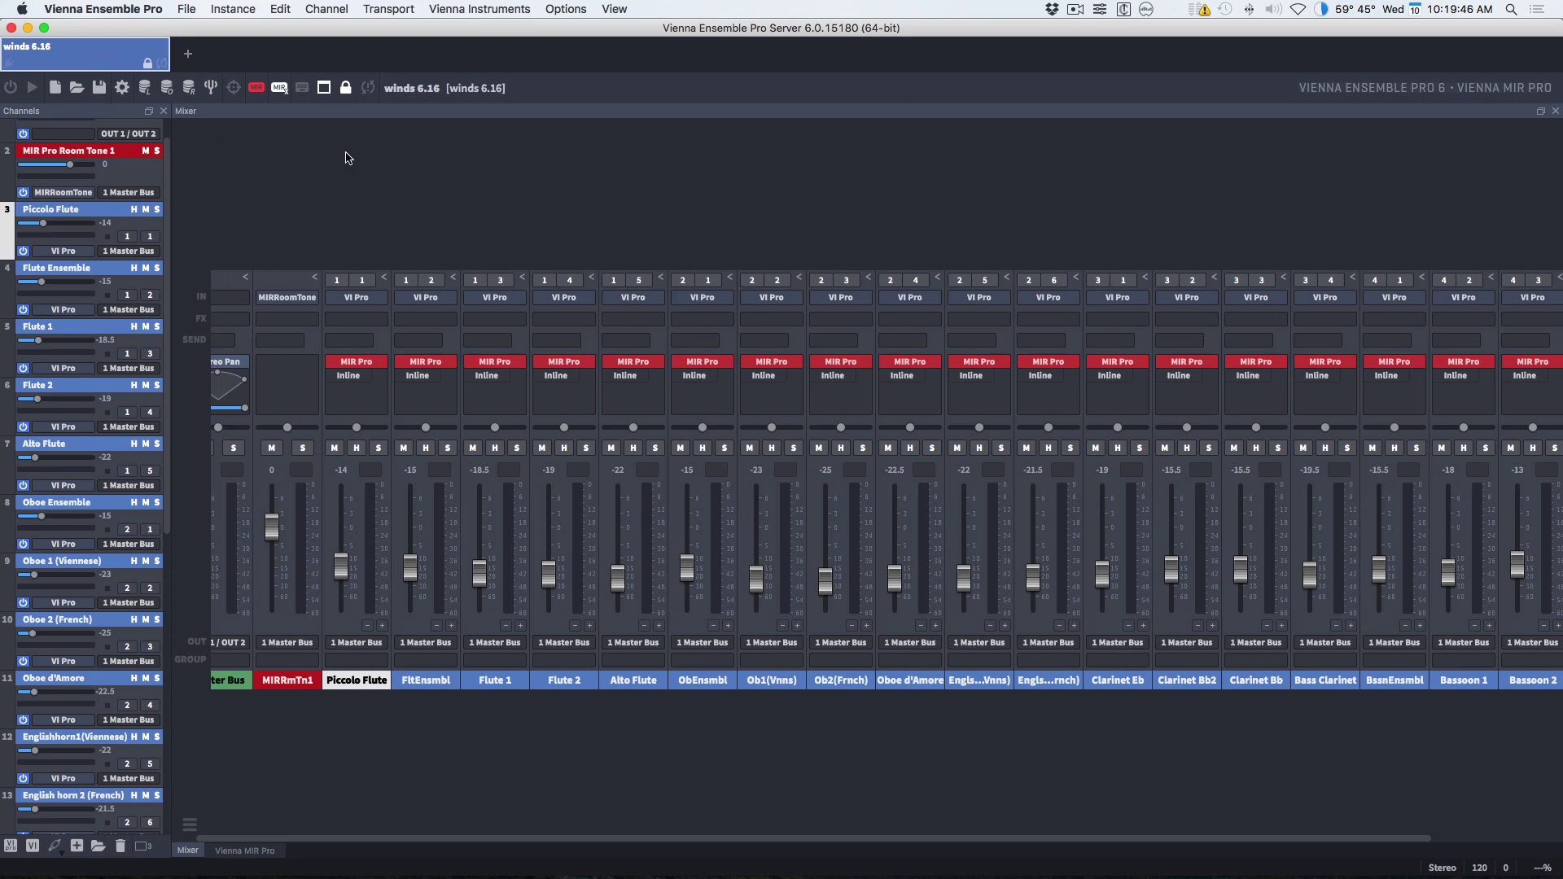
pyautogui.click(324, 87)
pyautogui.moveTo(567, 137); pyautogui.dragTo(737, 138)
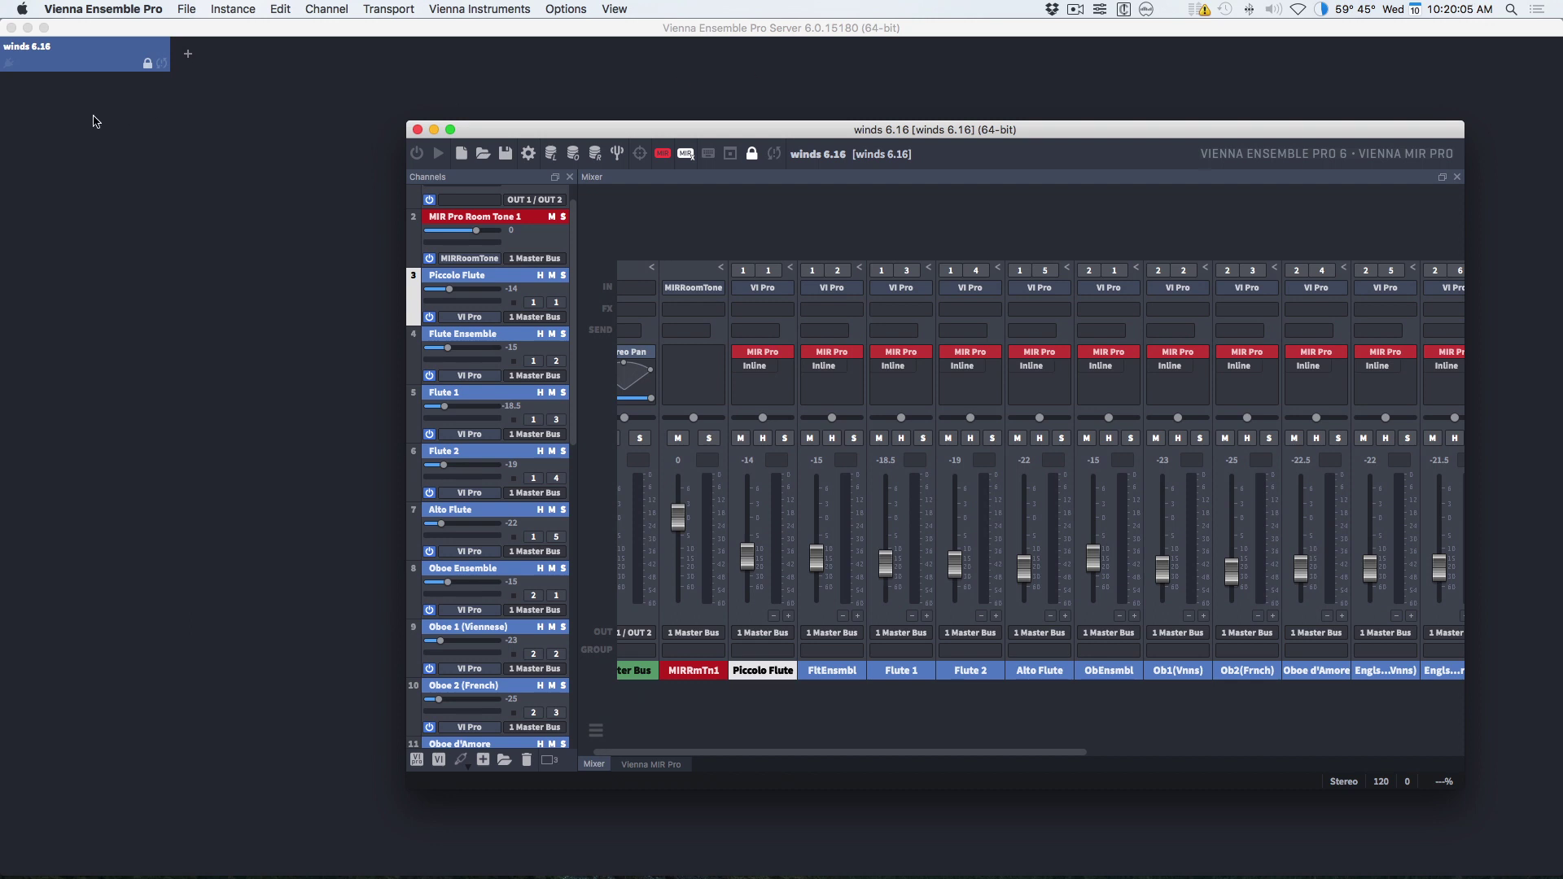
pyautogui.moveTo(95, 63)
pyautogui.moveTo(779, 131); pyautogui.dragTo(696, 125)
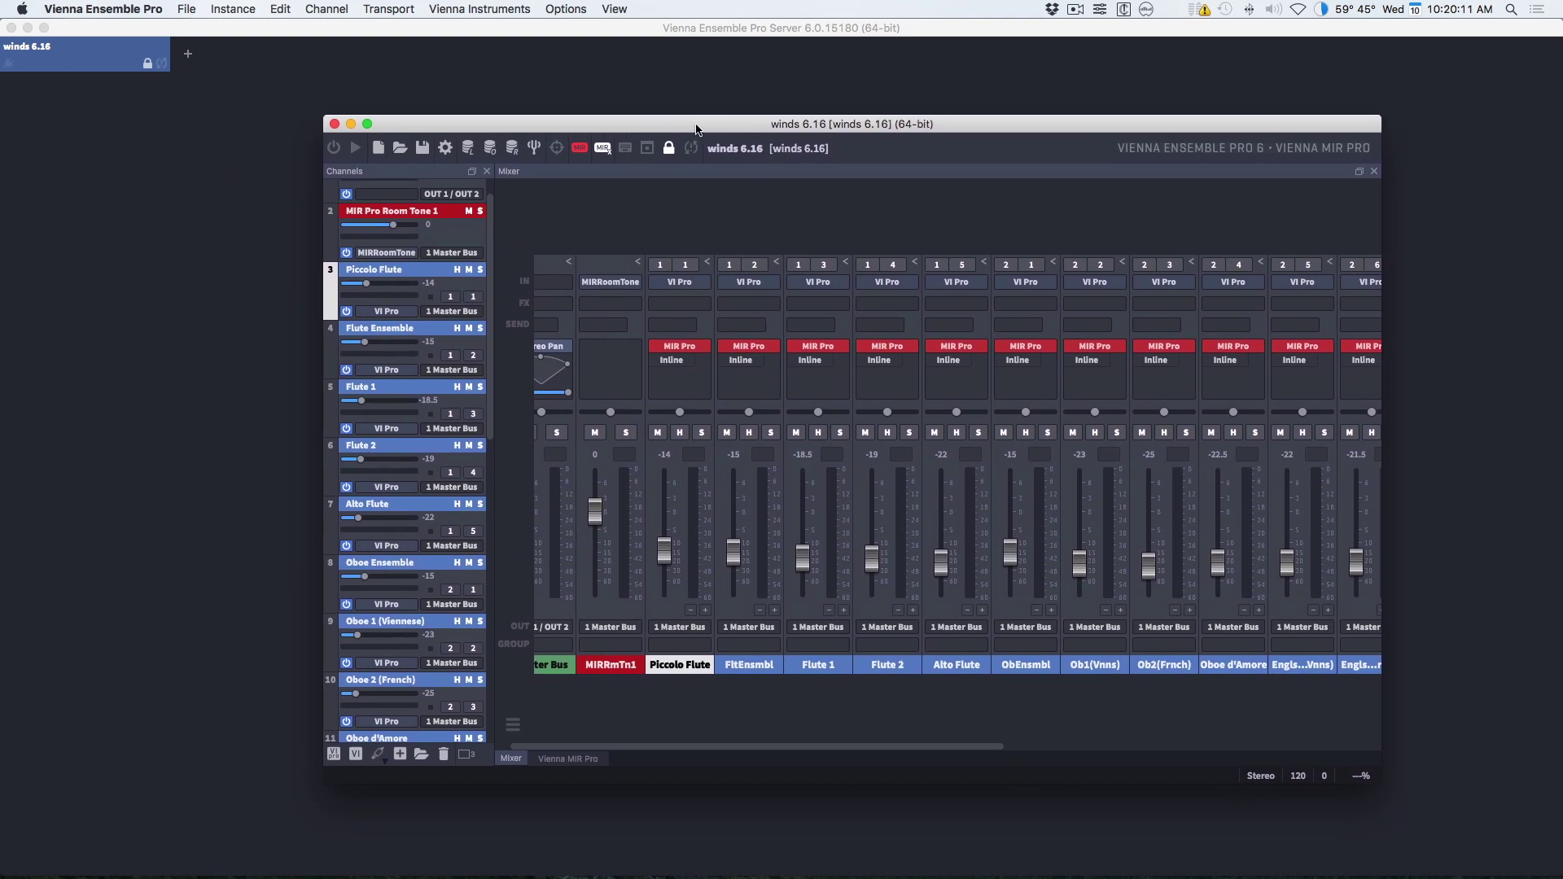
pyautogui.click(647, 148)
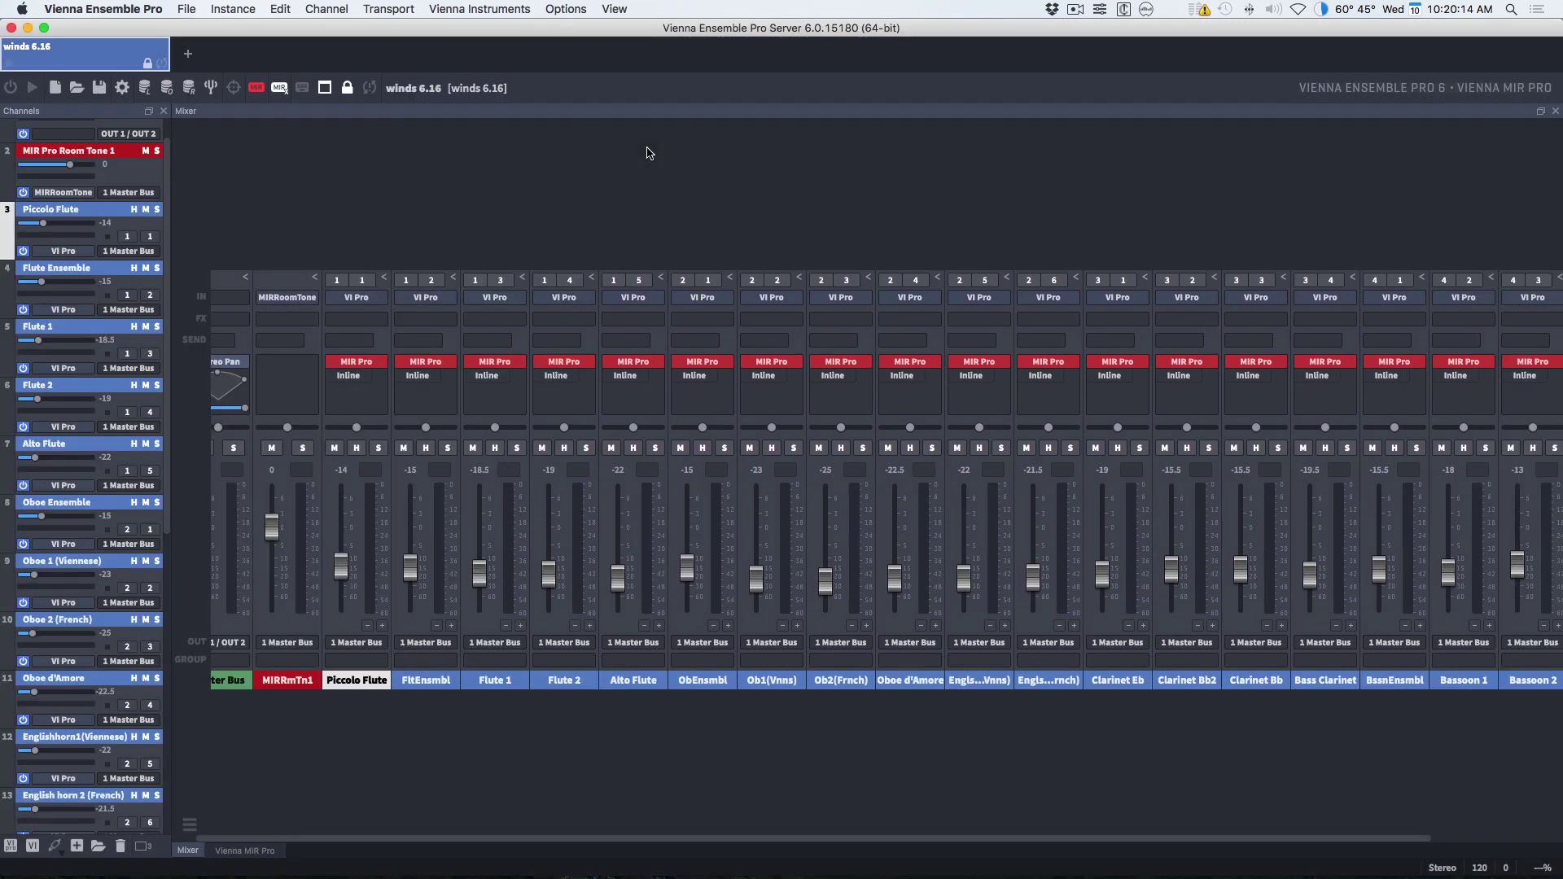
pyautogui.click(615, 9)
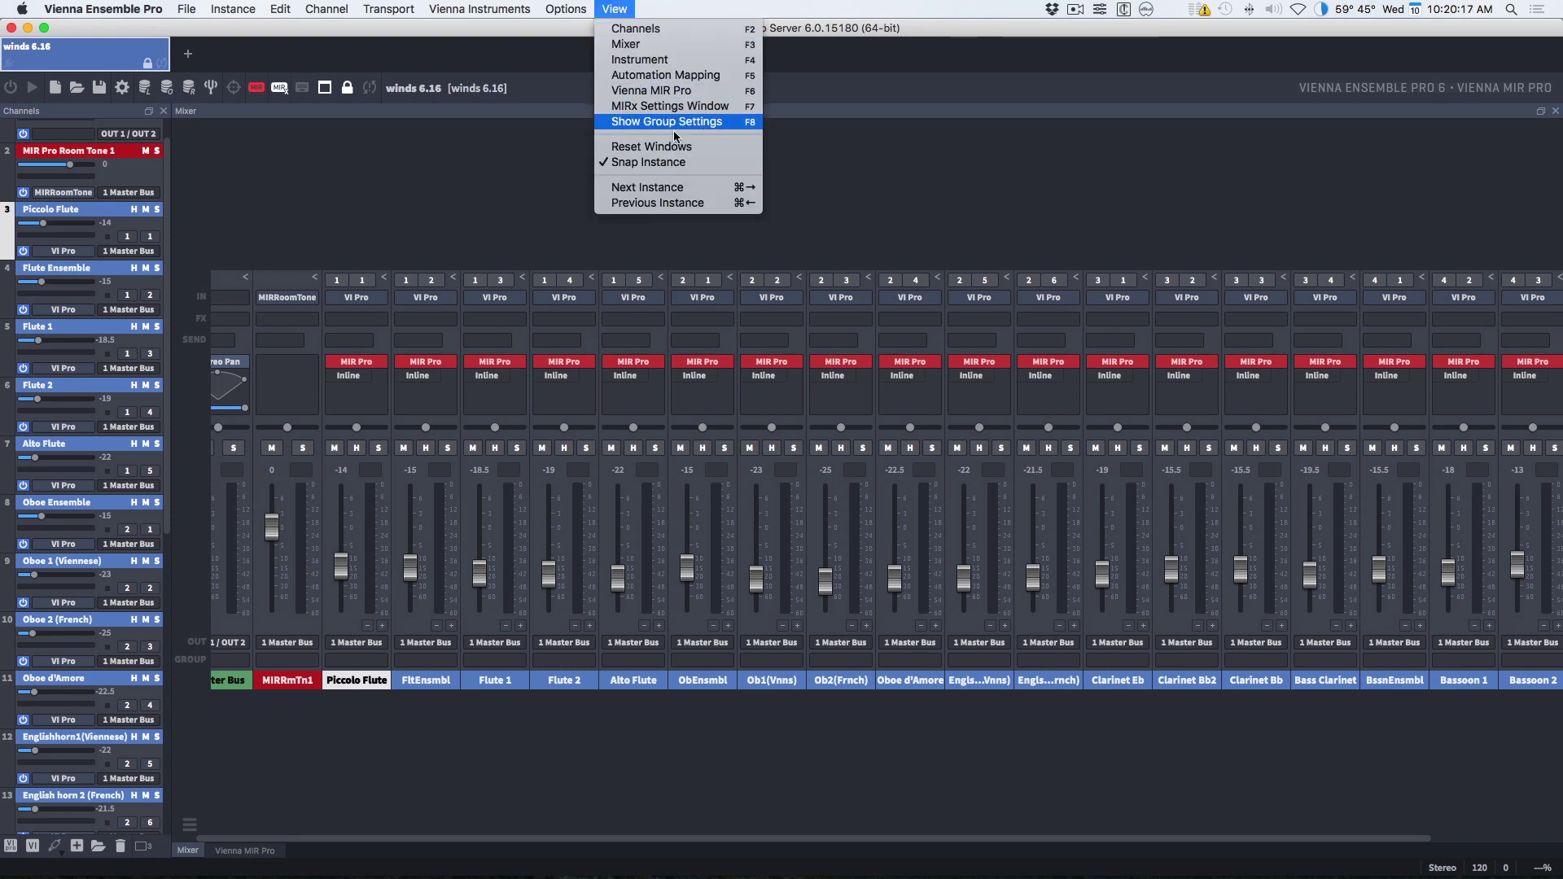
pyautogui.click(685, 162)
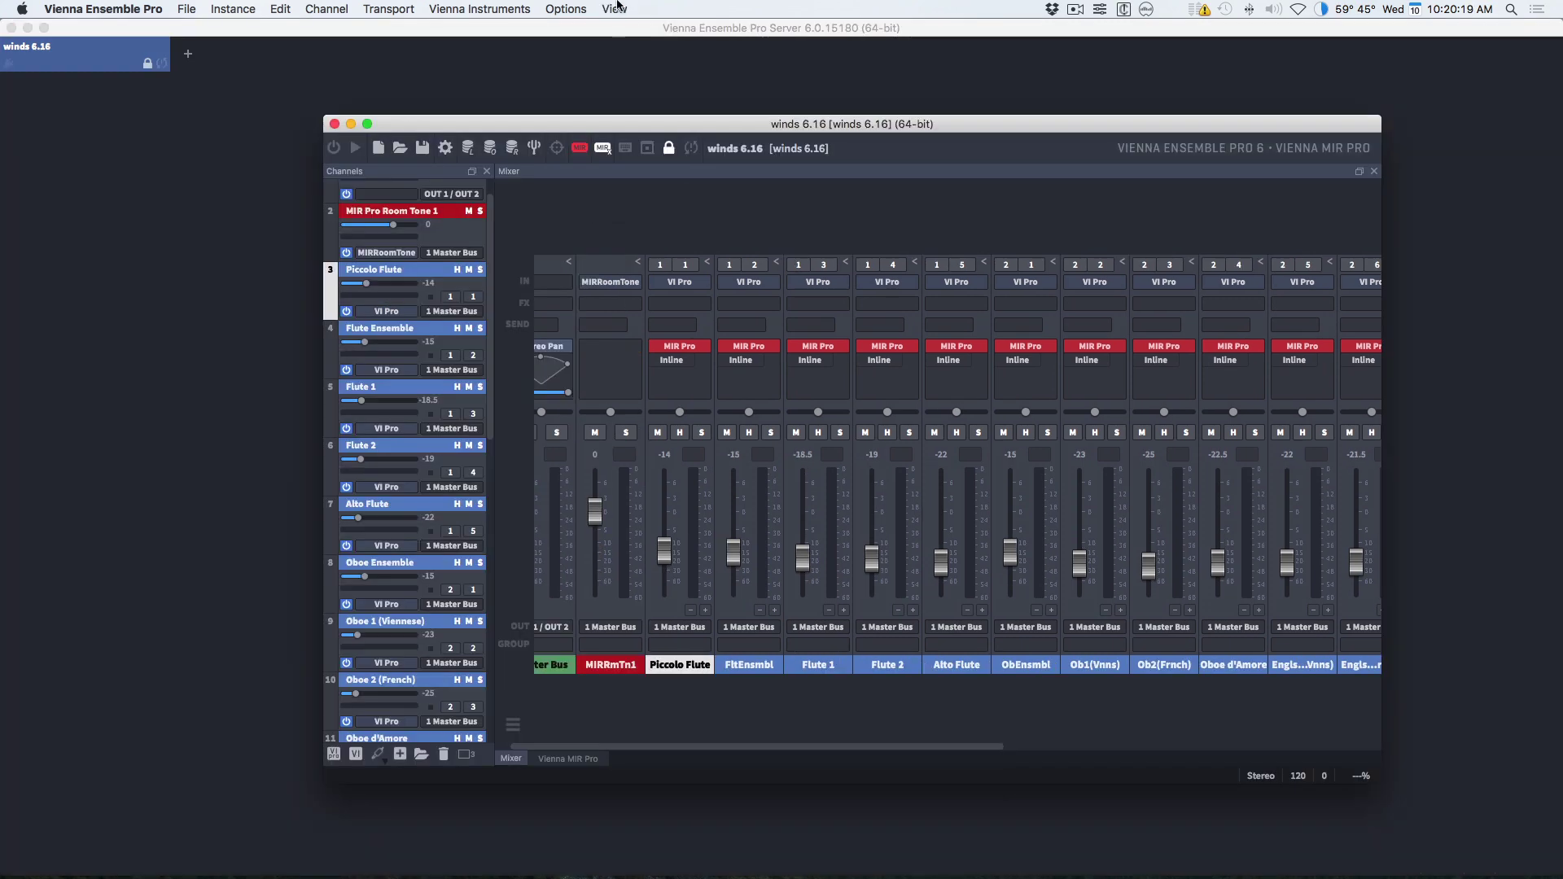
pyautogui.click(617, 8)
pyautogui.click(651, 162)
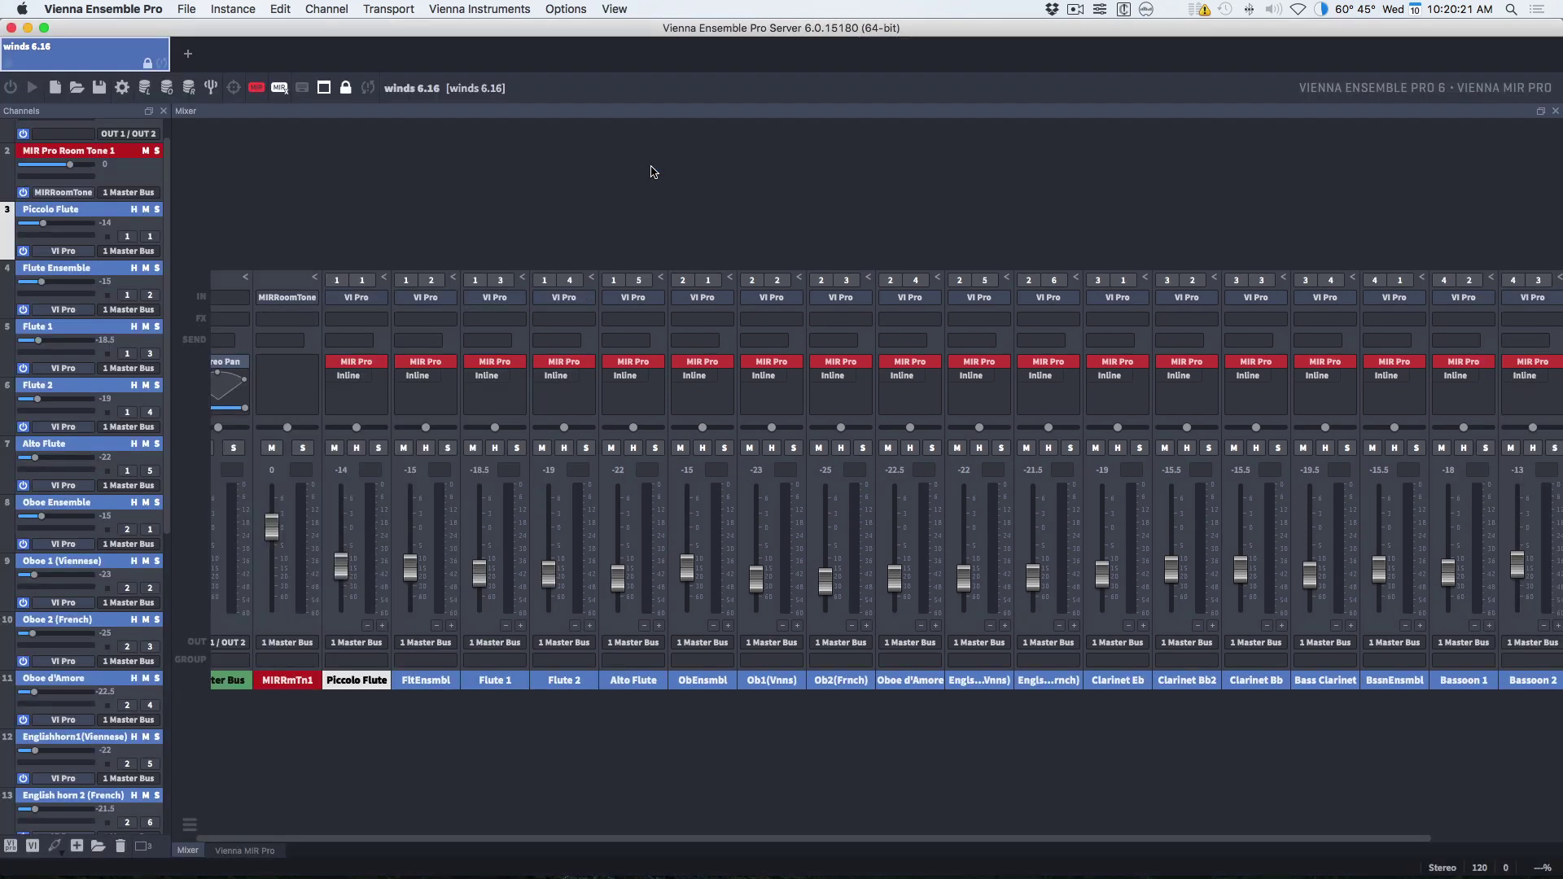
# Step: Rename the winds 6.16 instance to Winds
pyautogui.doubleClick(34, 47)
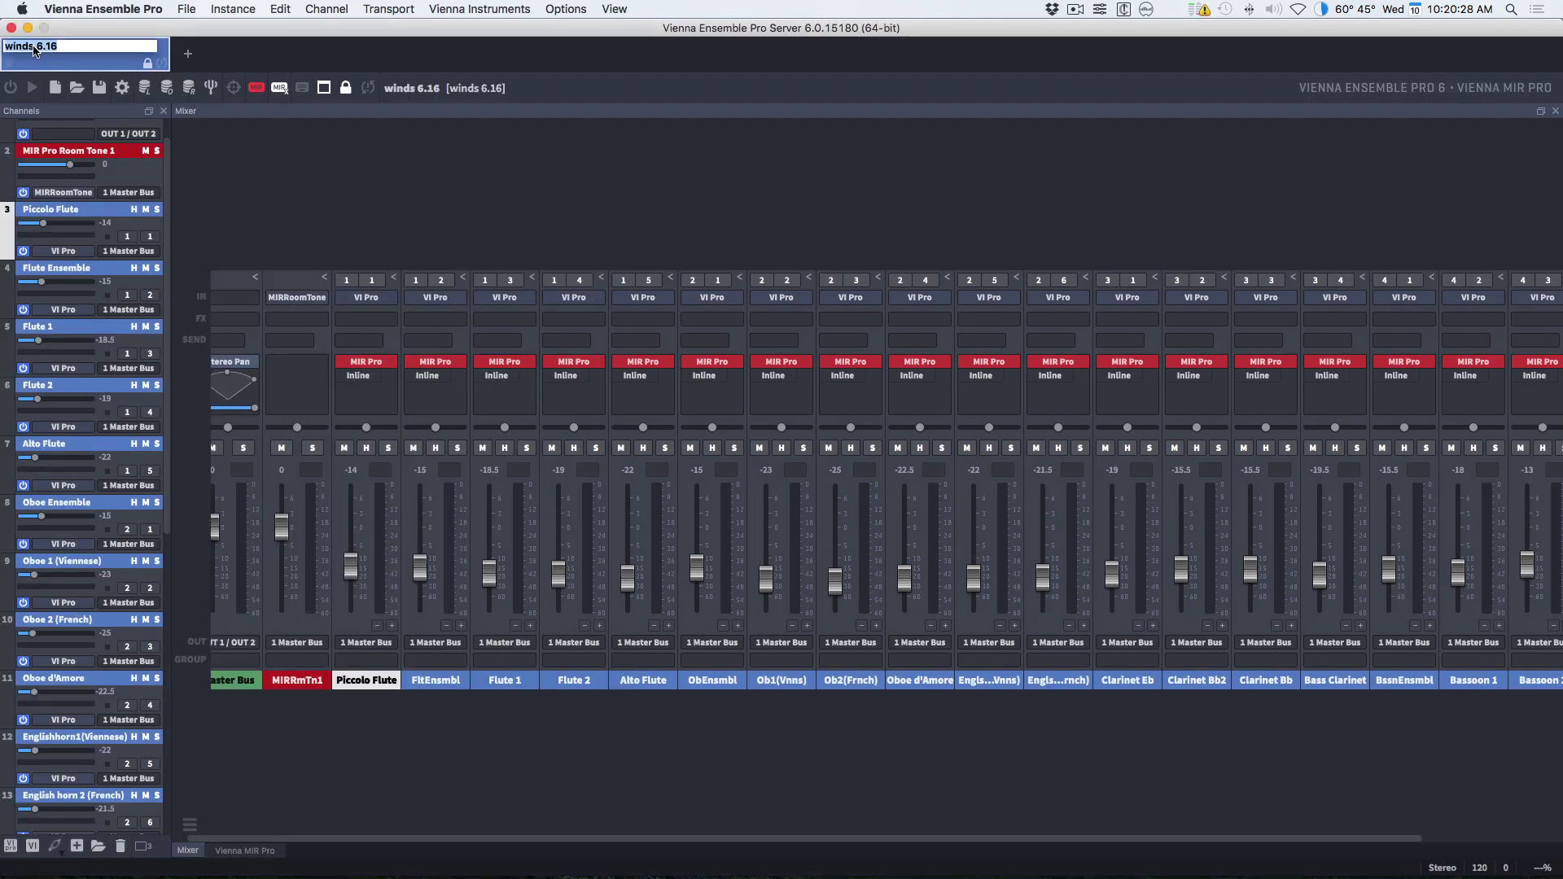
pyautogui.write('Winds')
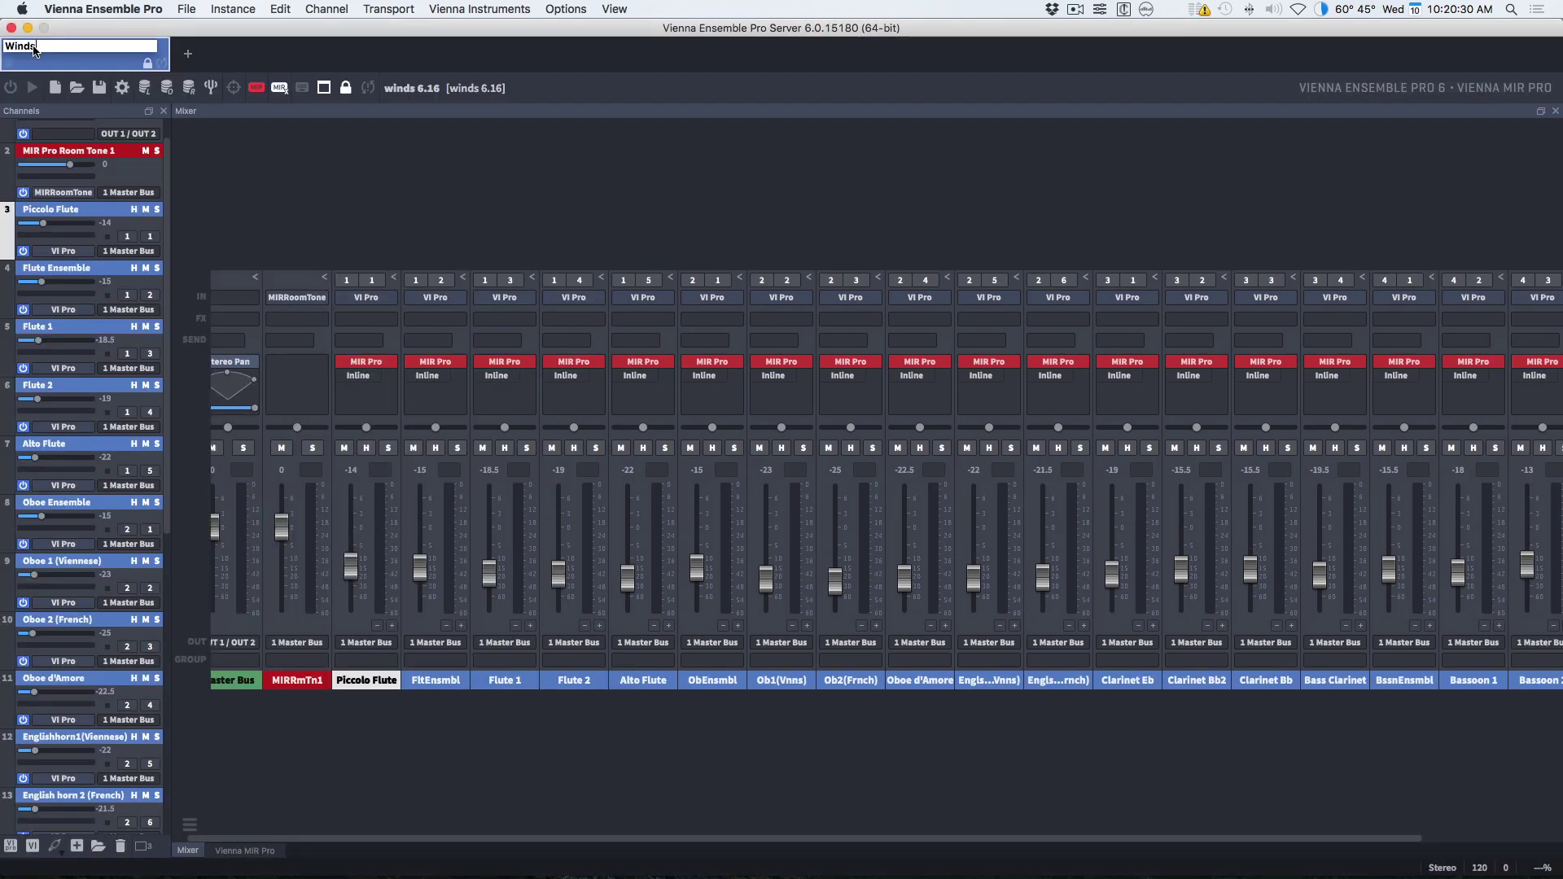
pyautogui.press('Return')
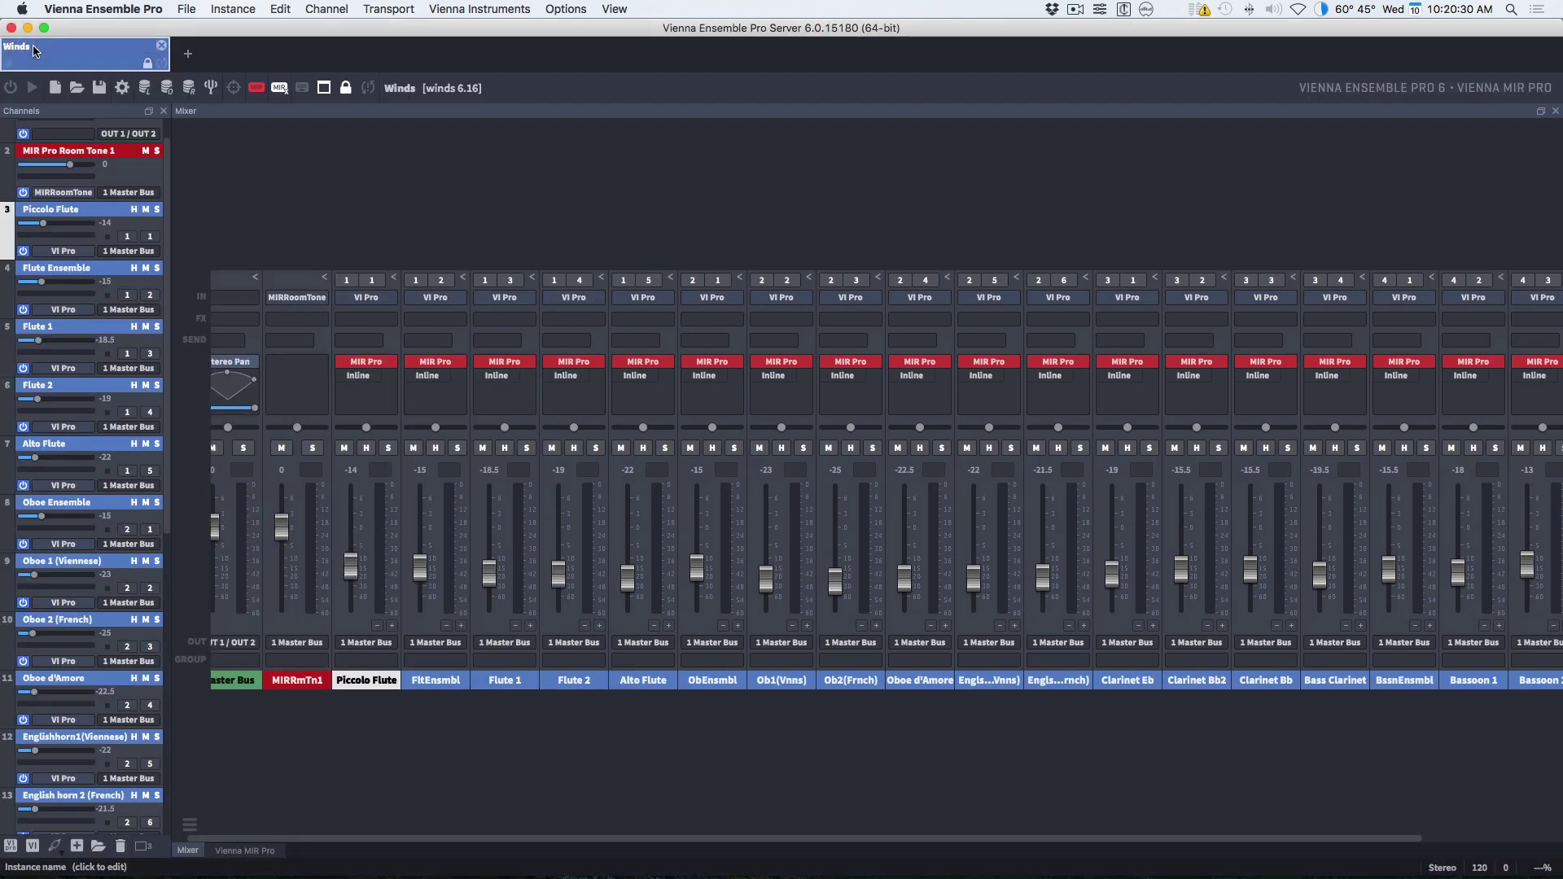
# Step: Leave the Winds colour unchanged and load the perc 6.16 file into the server
pyautogui.rightClick(75, 58)
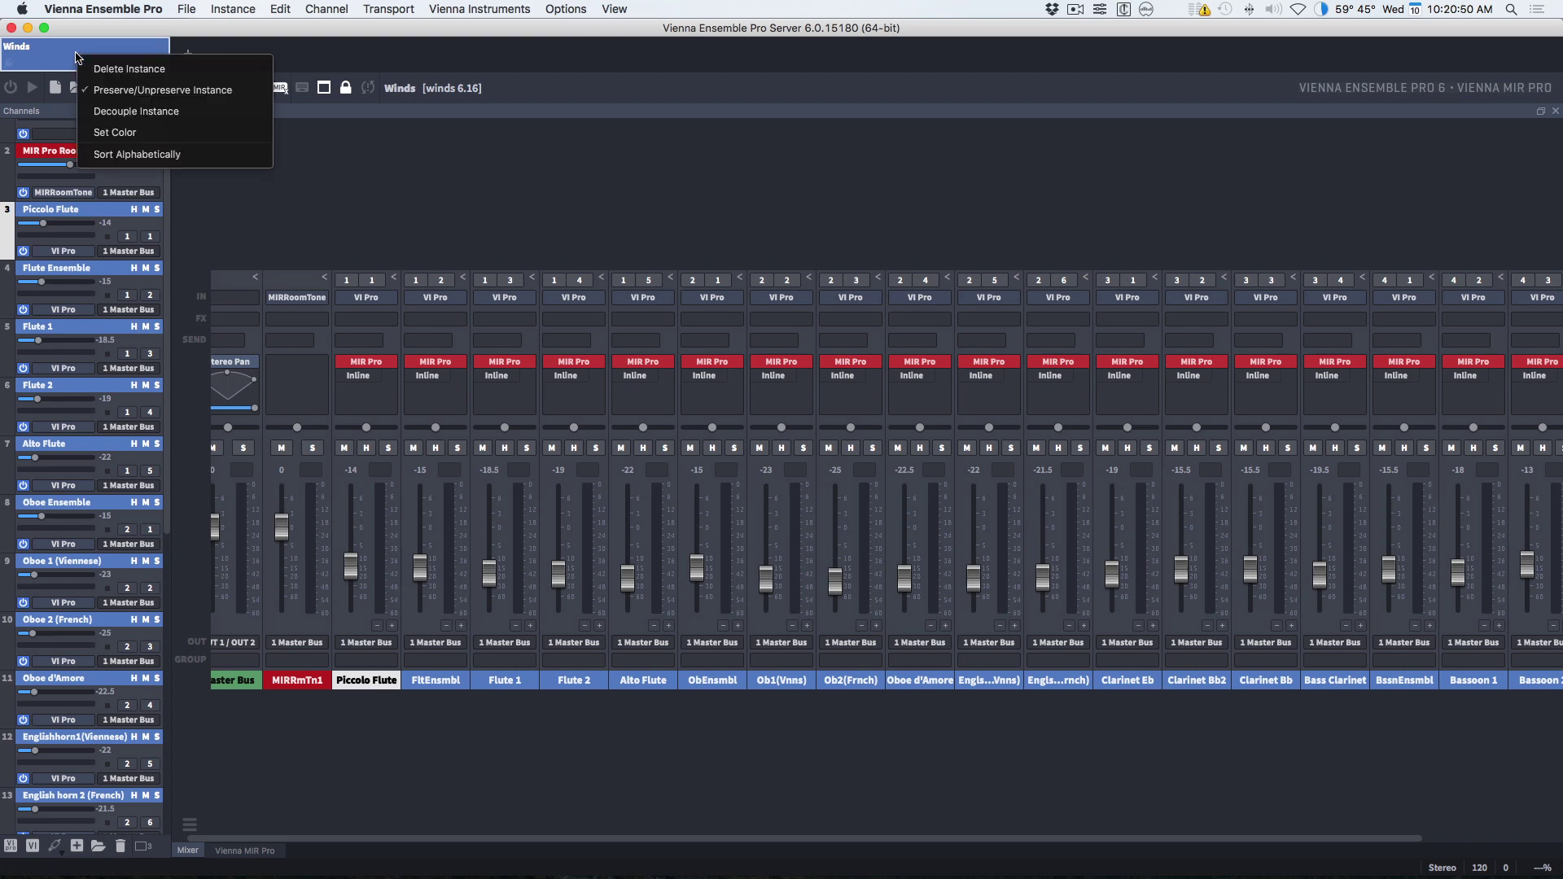
pyautogui.click(130, 131)
pyautogui.rightClick(132, 131)
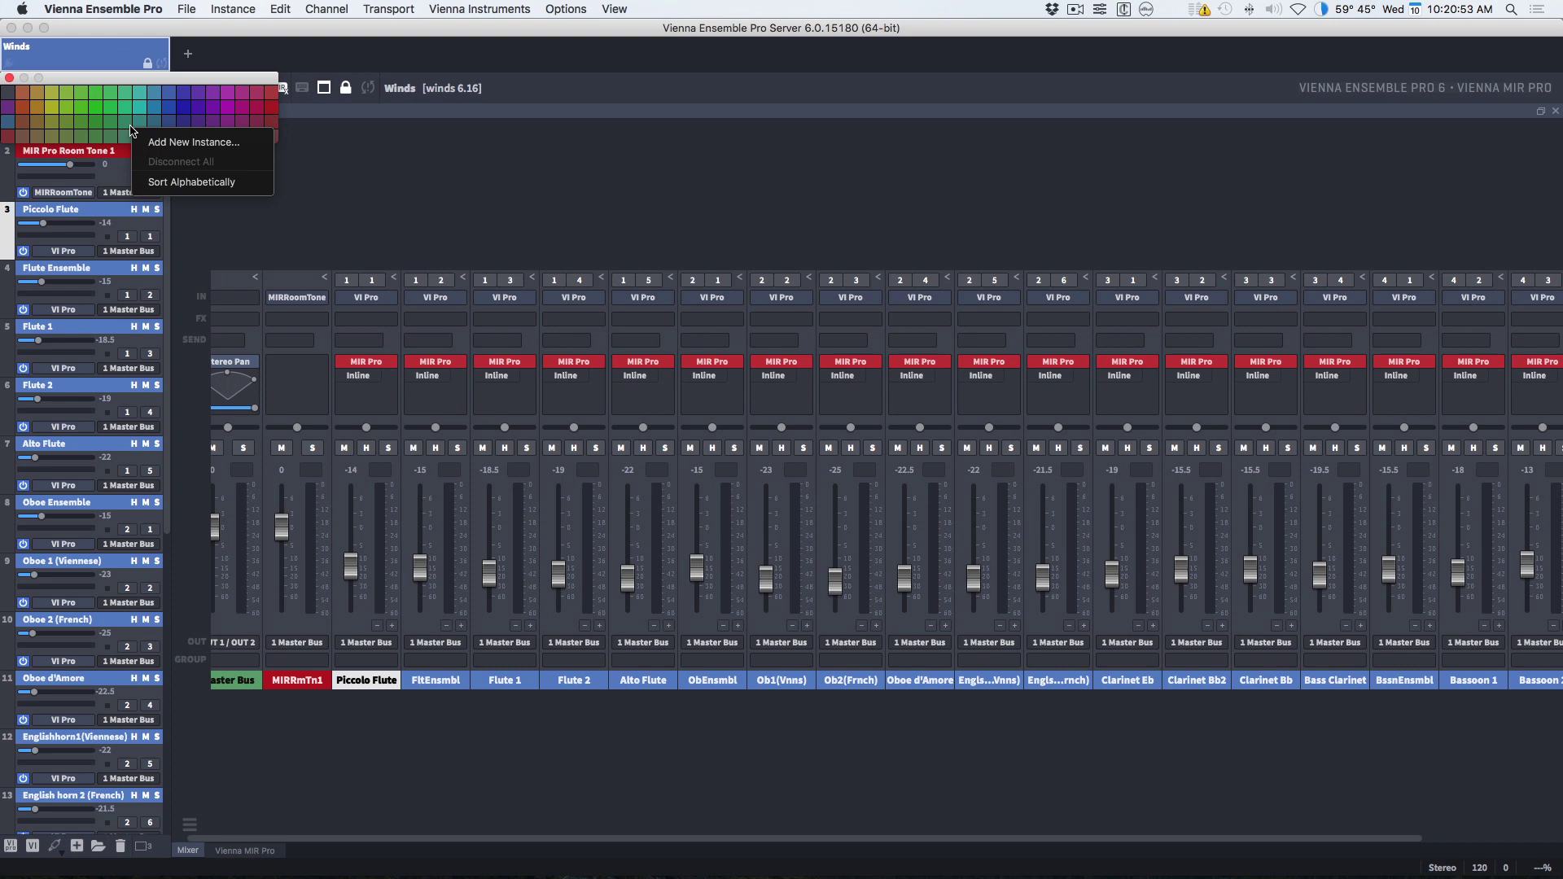
pyautogui.click(9, 79)
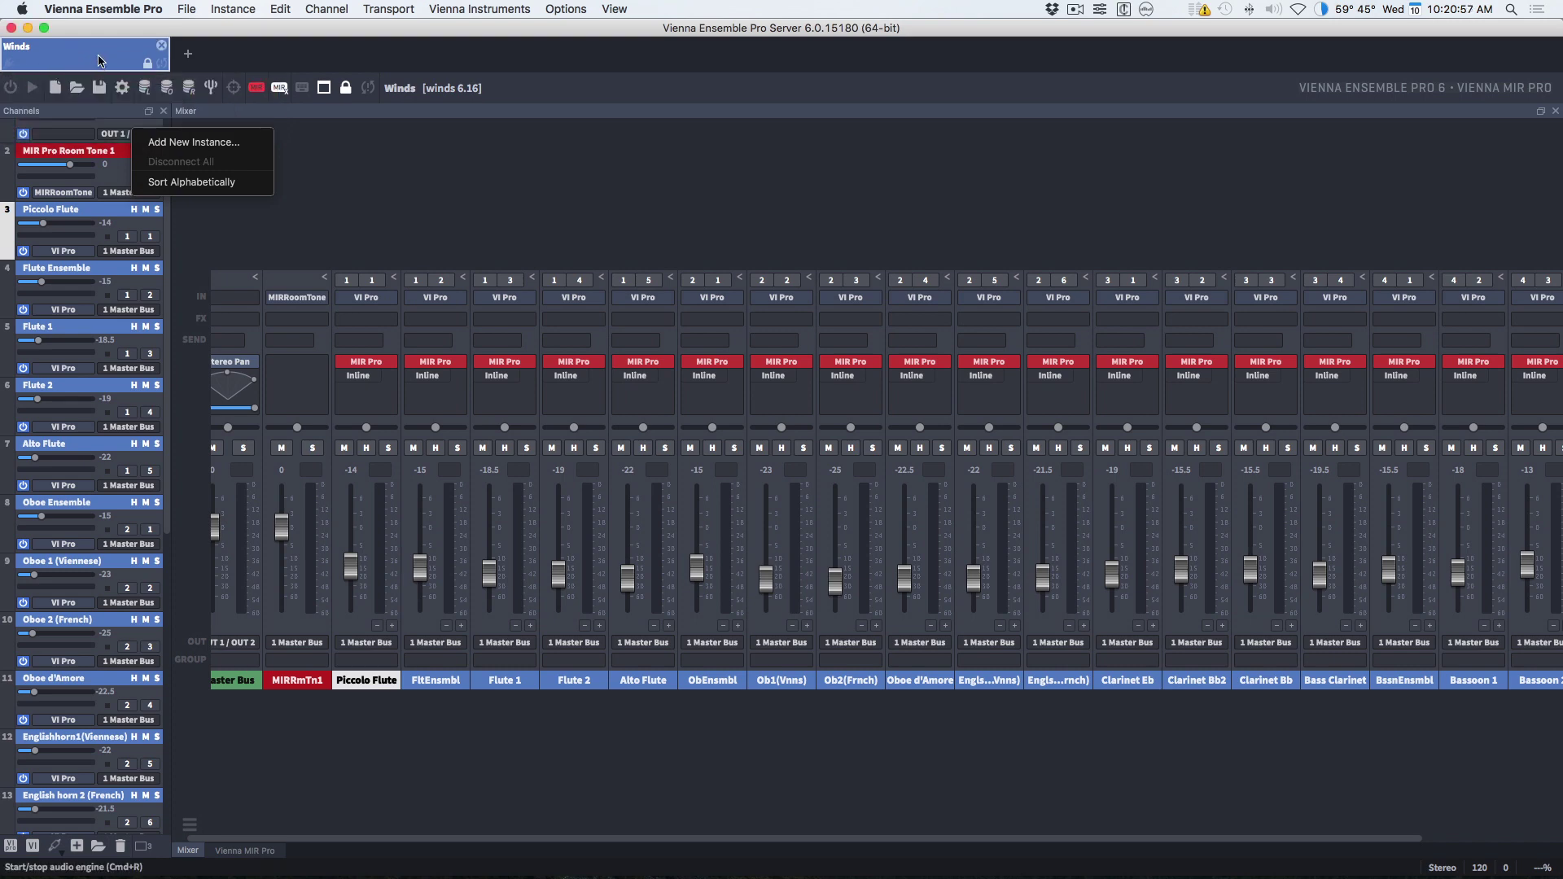
pyautogui.click(378, 159)
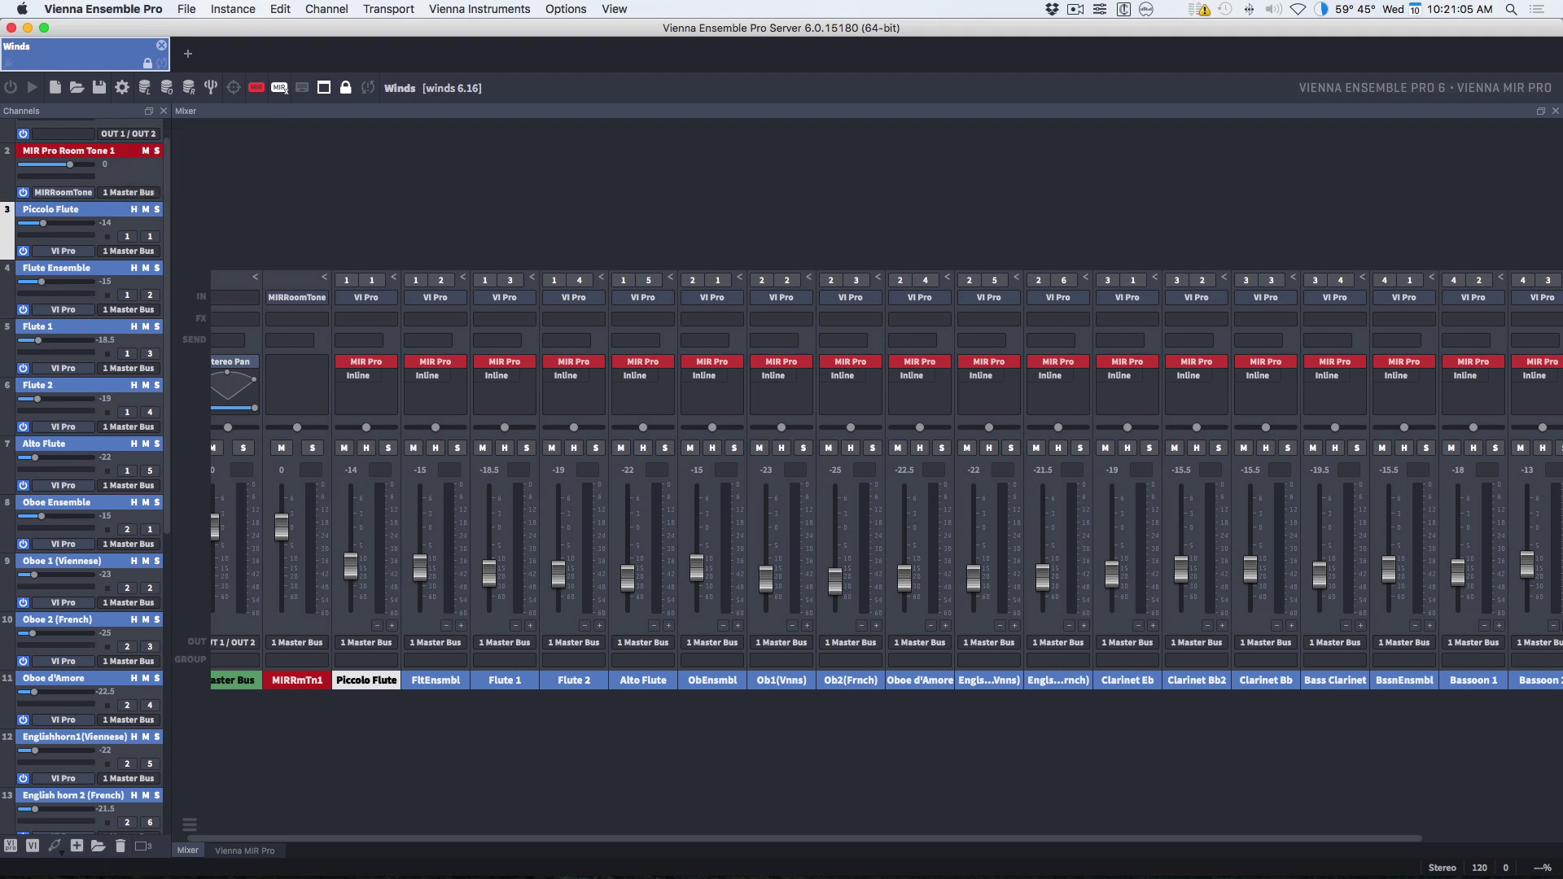
pyautogui.moveTo(733, 183); pyautogui.dragTo(229, 74)
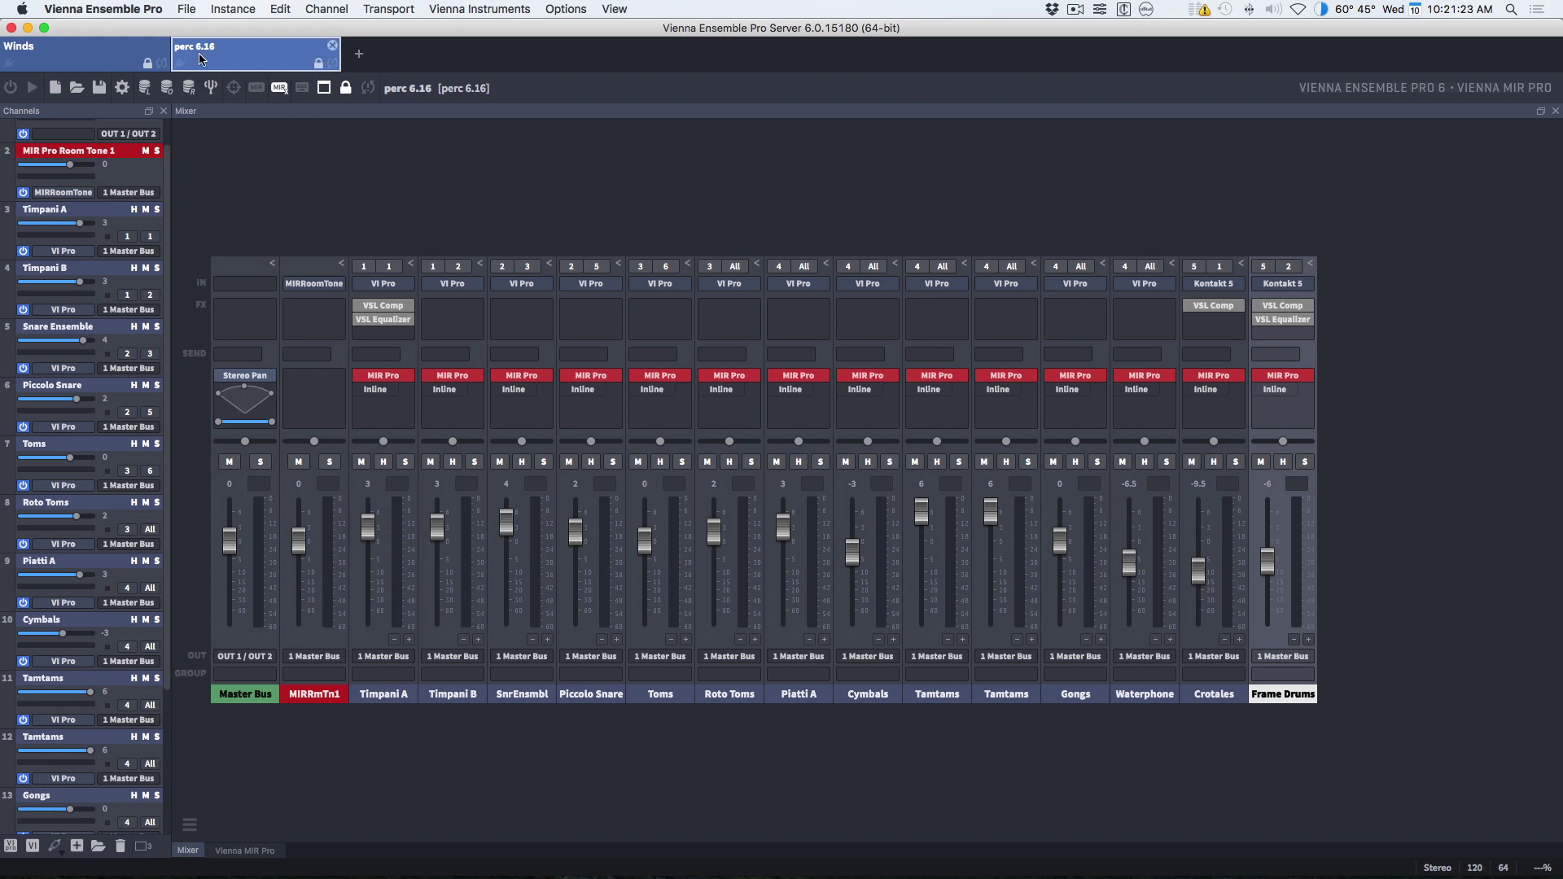
# Step: Rename the perc 6.16 instance to Perc
pyautogui.click(115, 59)
pyautogui.click(239, 59)
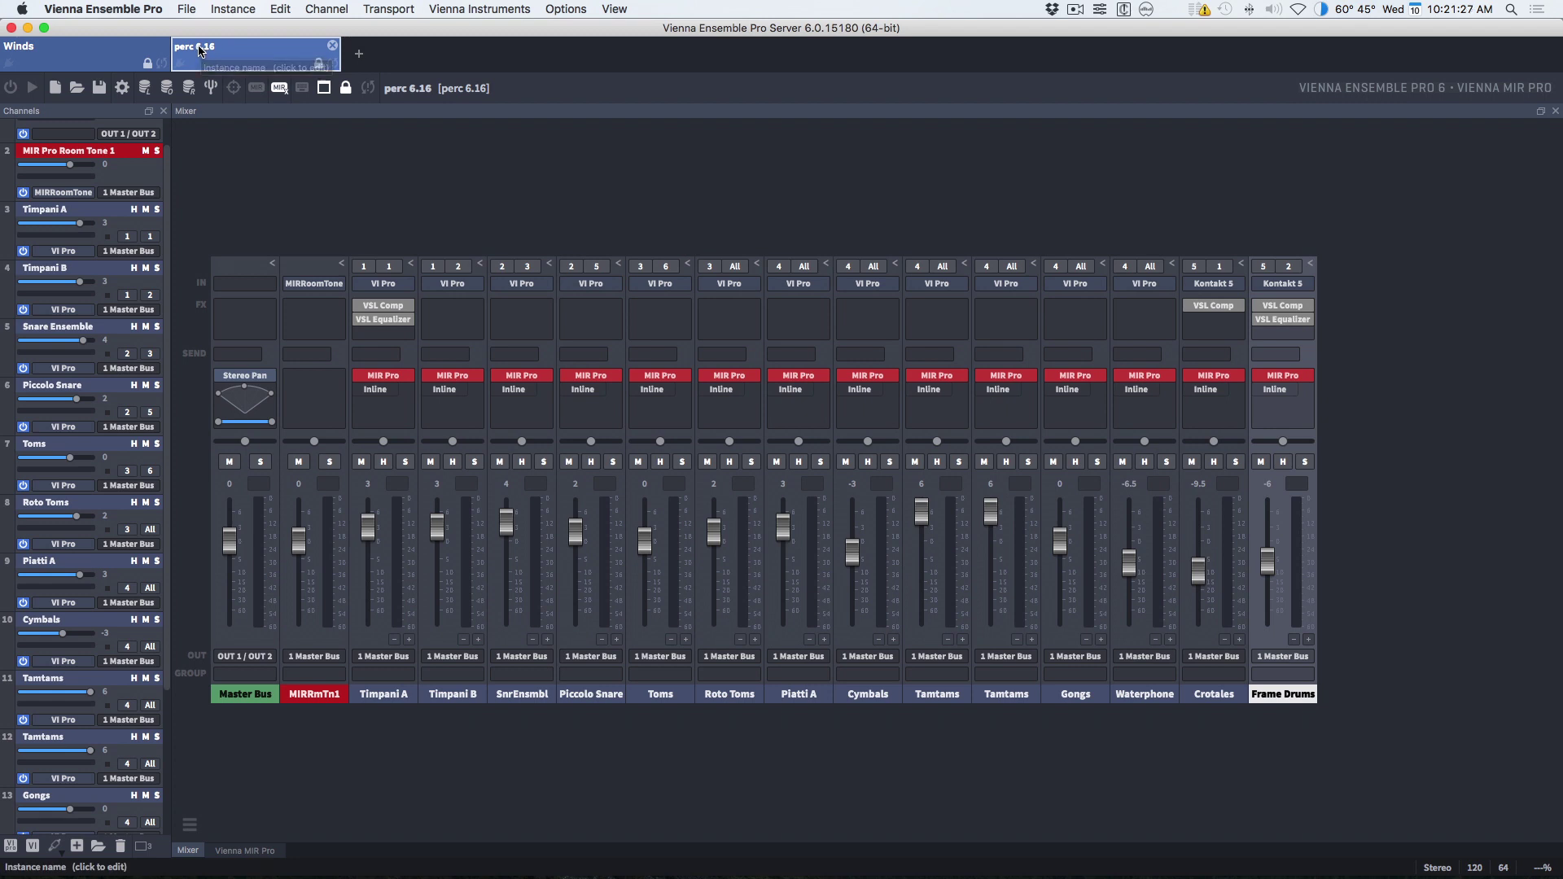
pyautogui.click(200, 51)
pyautogui.write('Perc')
pyautogui.press('Return')
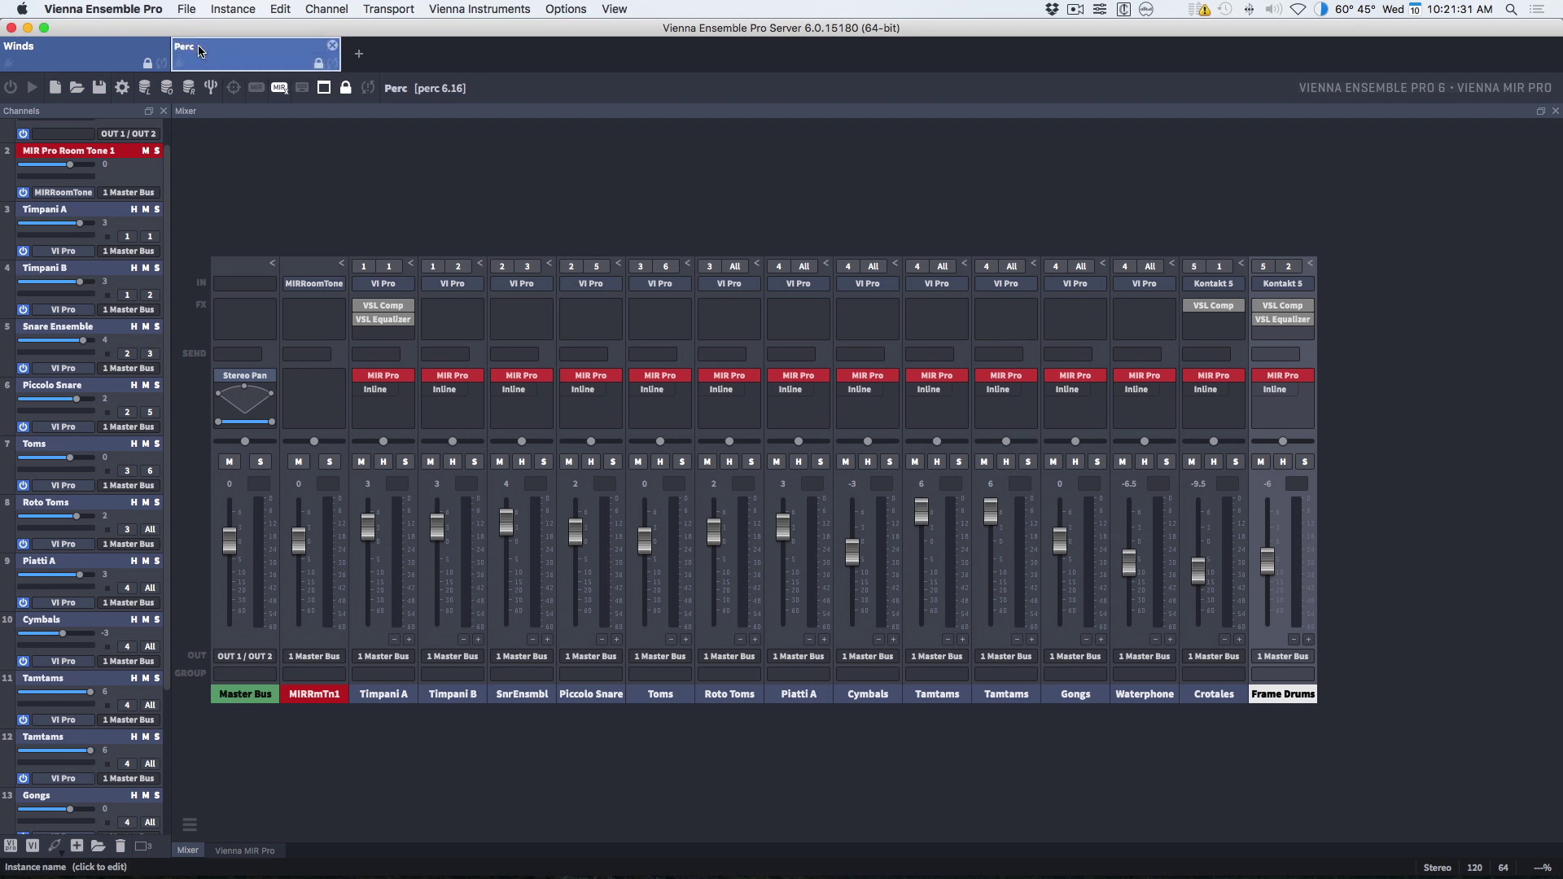
# Step: Colour the Perc instance purple and switch to Digital Performer
pyautogui.rightClick(255, 51)
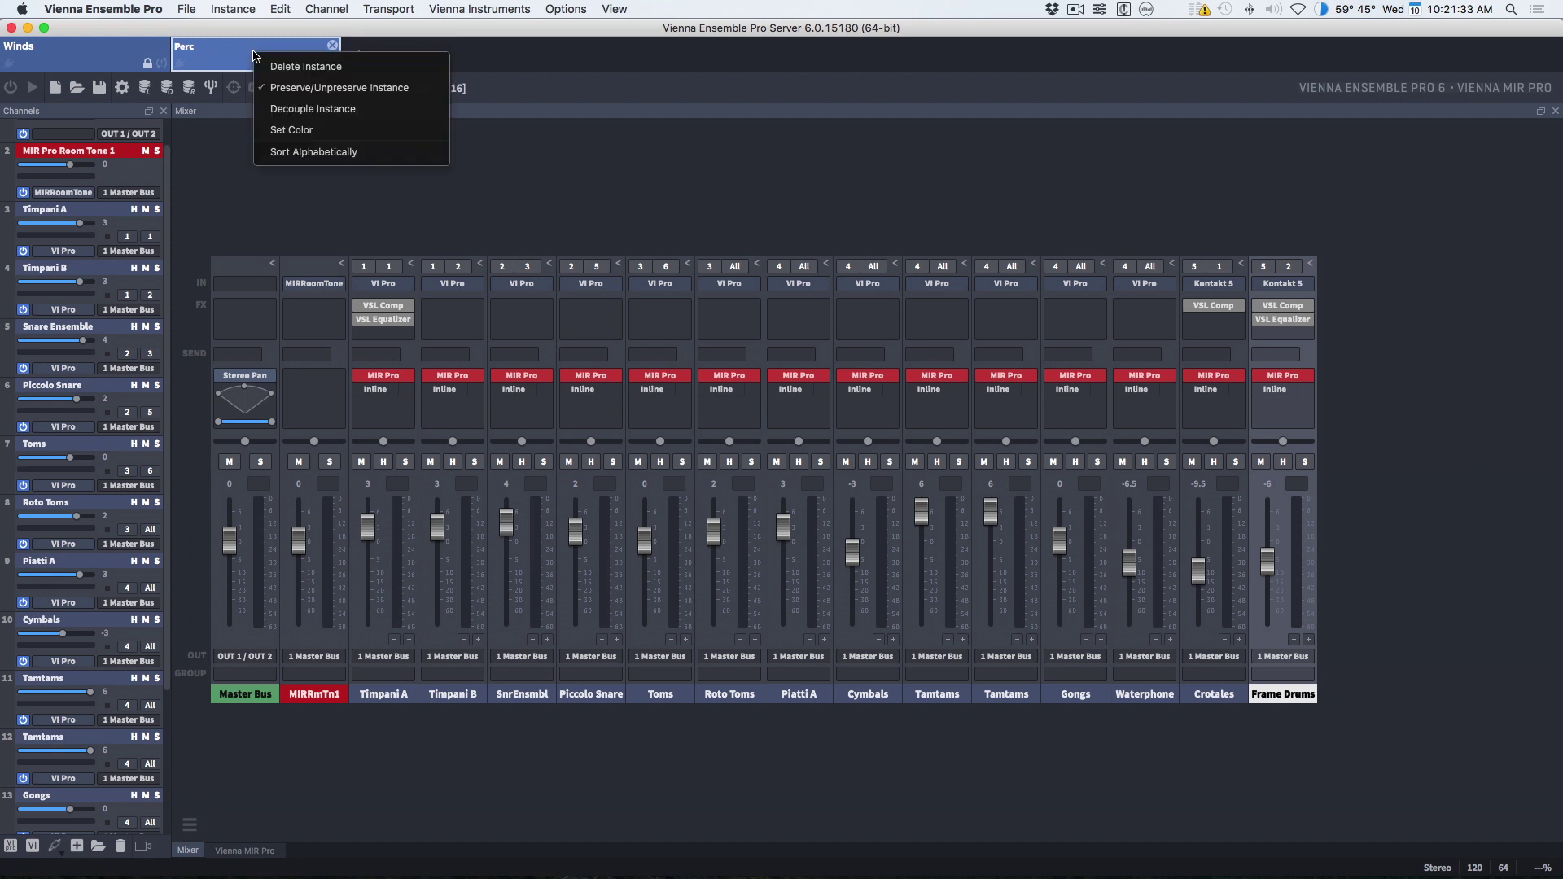
pyautogui.click(295, 130)
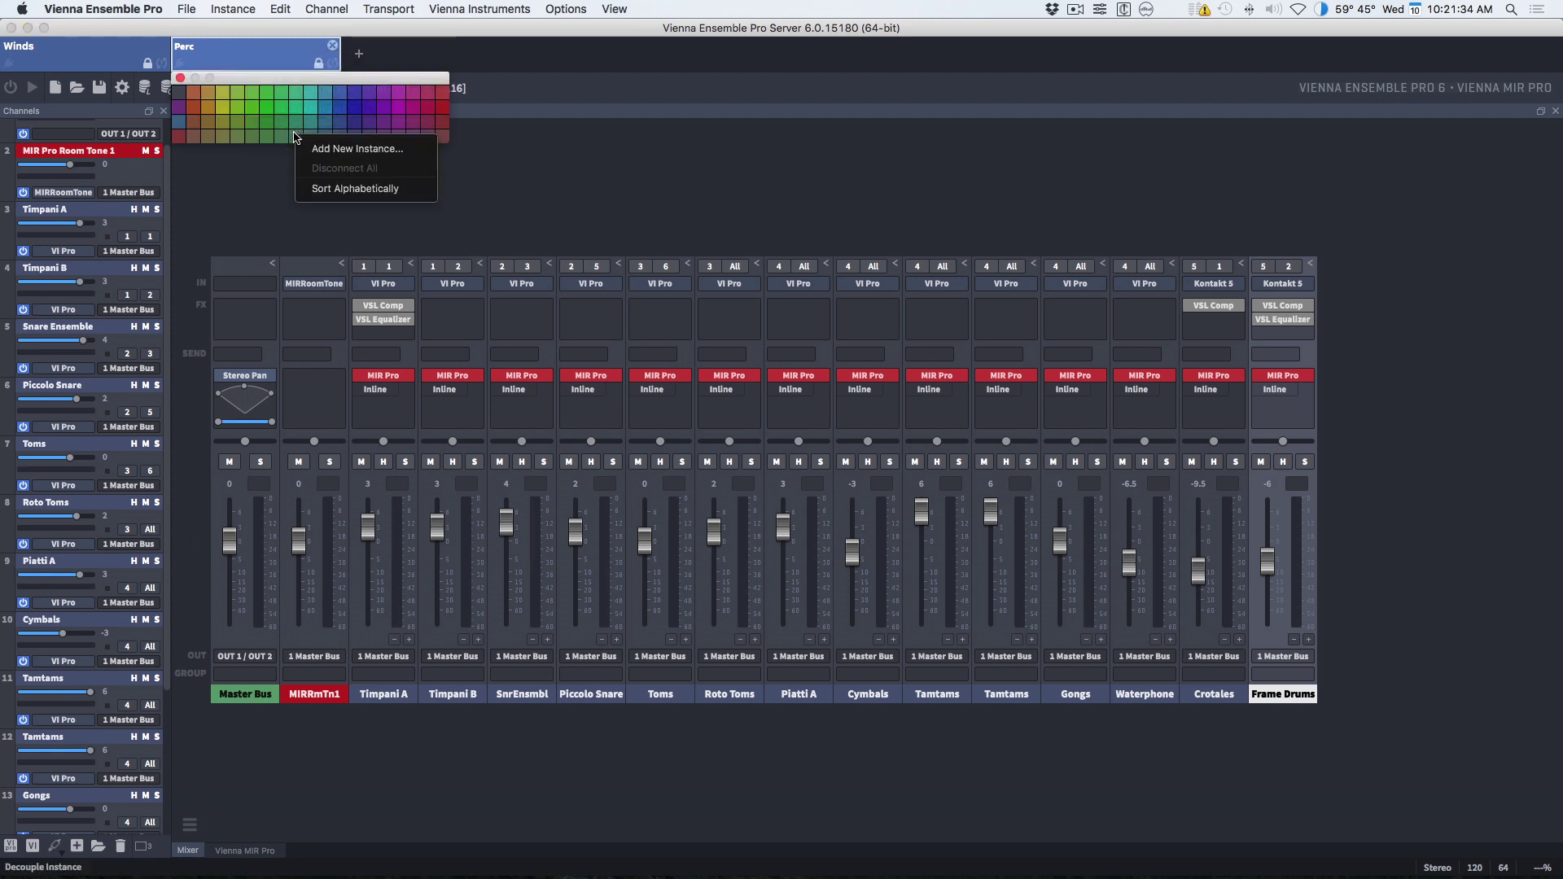
pyautogui.click(180, 108)
pyautogui.click(180, 77)
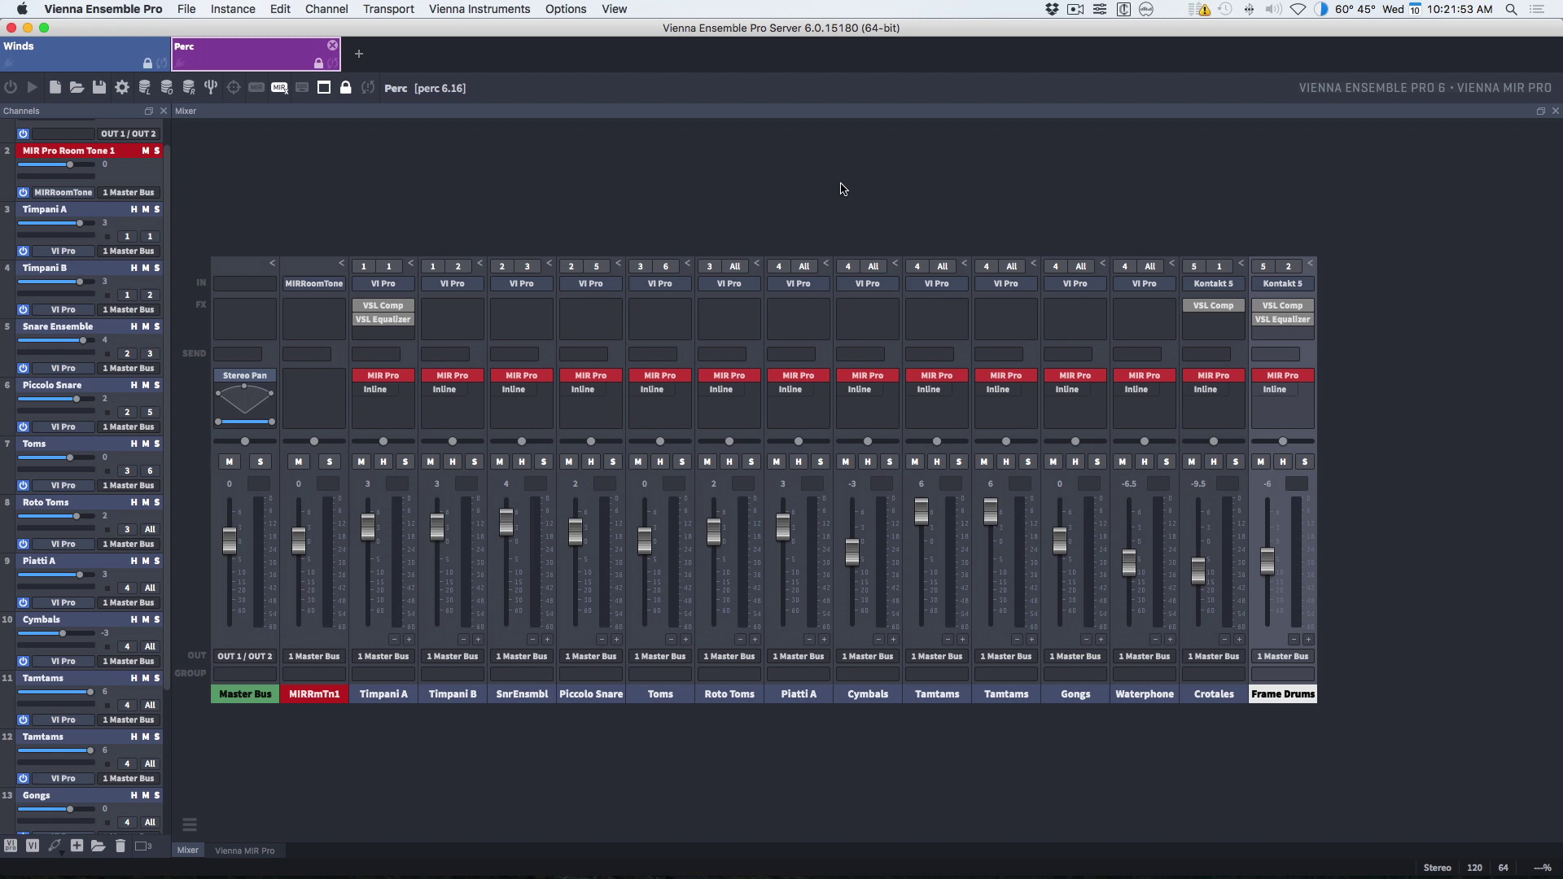
pyautogui.press('super+Tab')
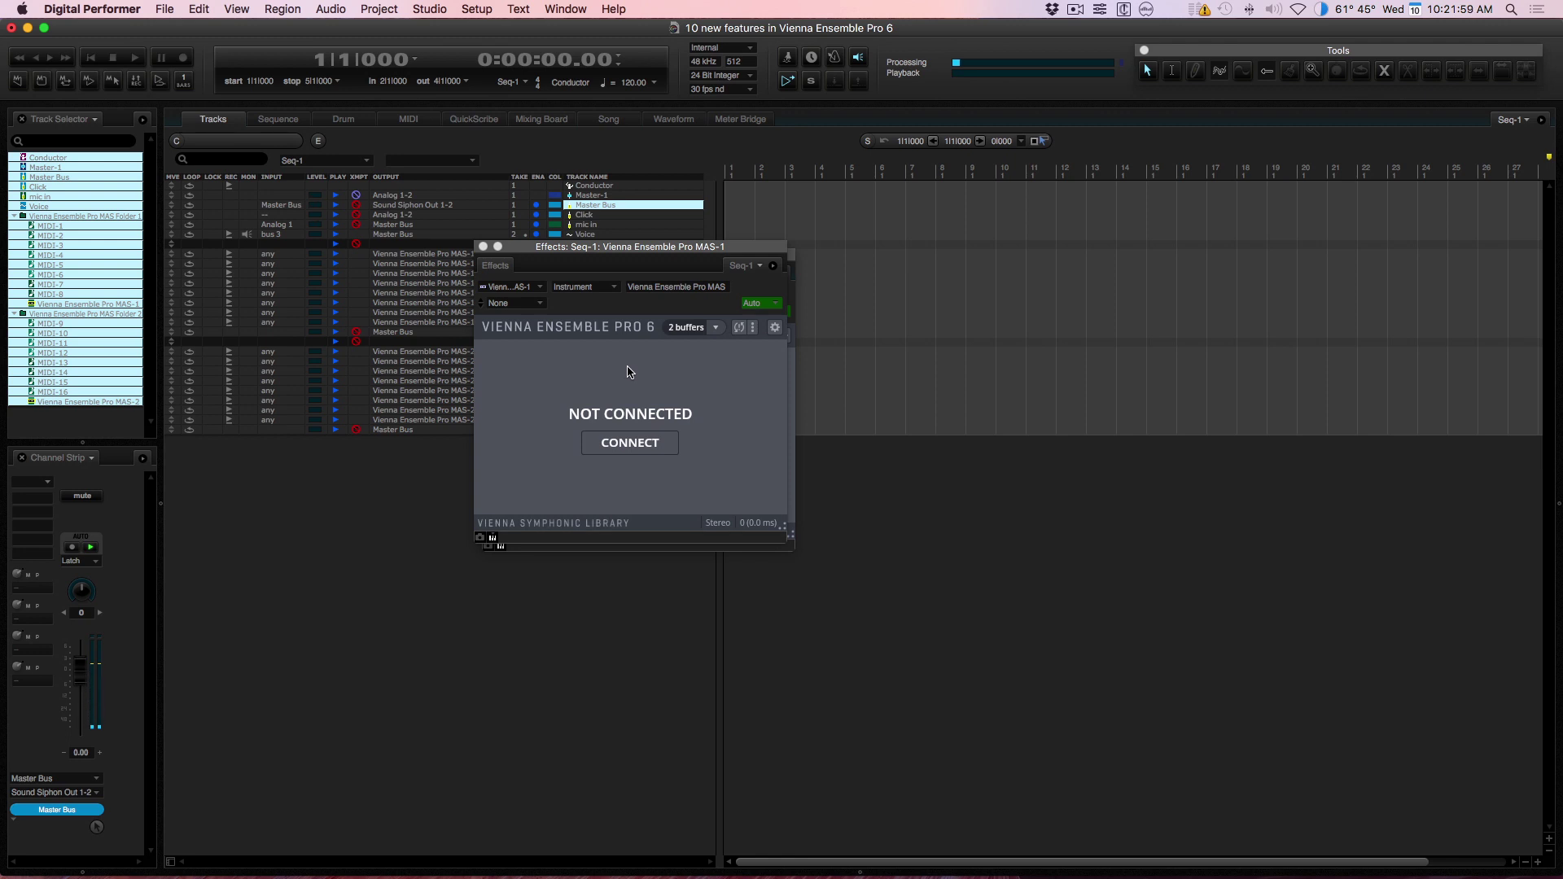
# Step: Enable Auto Raise Instance for MAS-1 and MAS-2, close their settings, and stack the windows
pyautogui.click(775, 328)
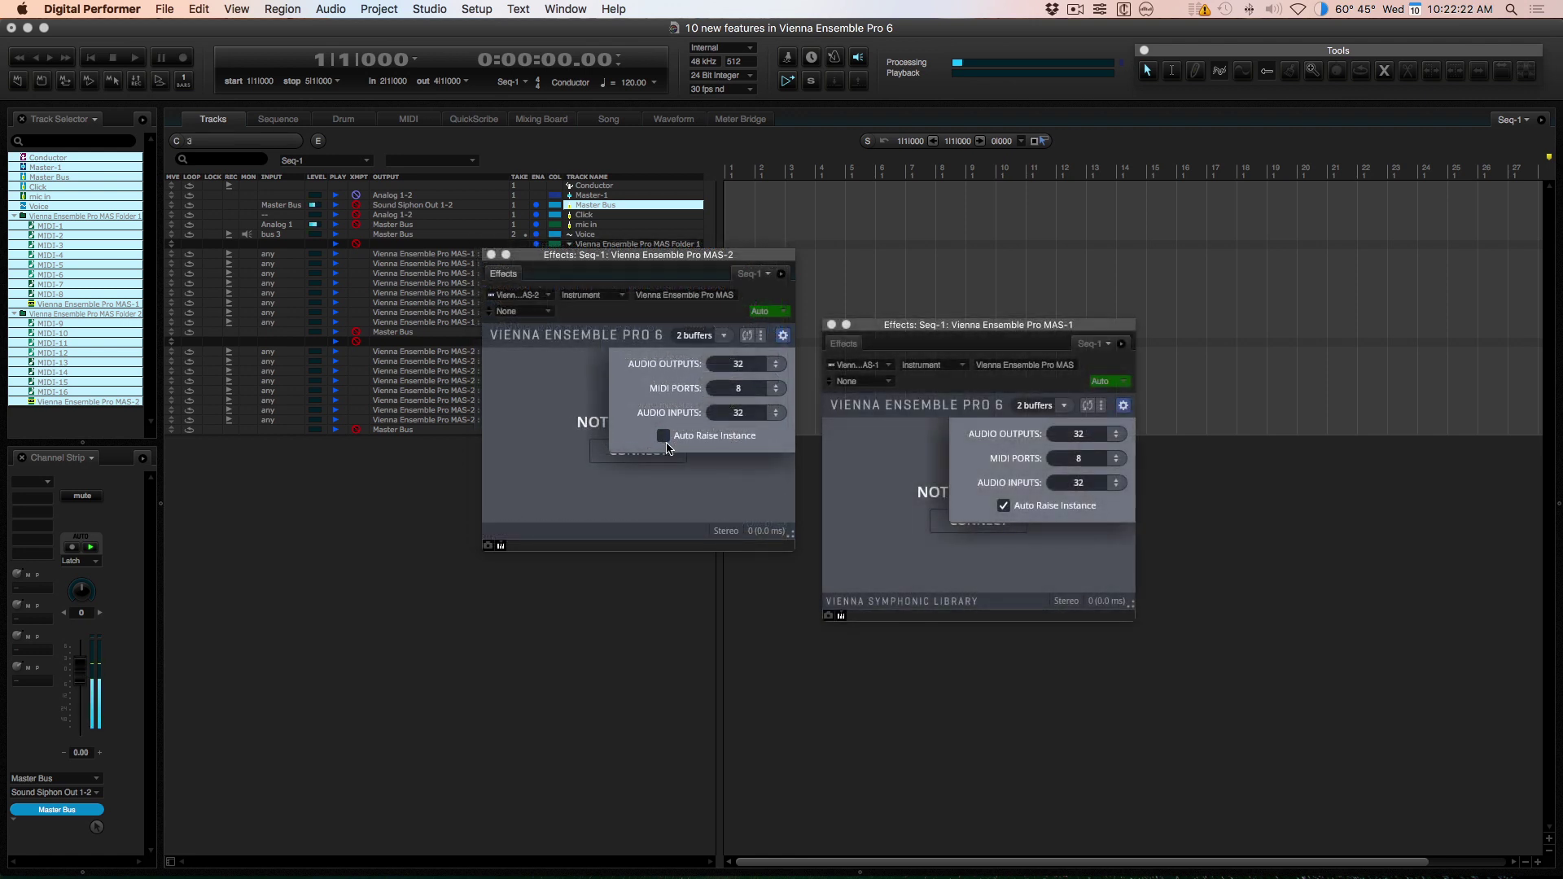
pyautogui.click(663, 436)
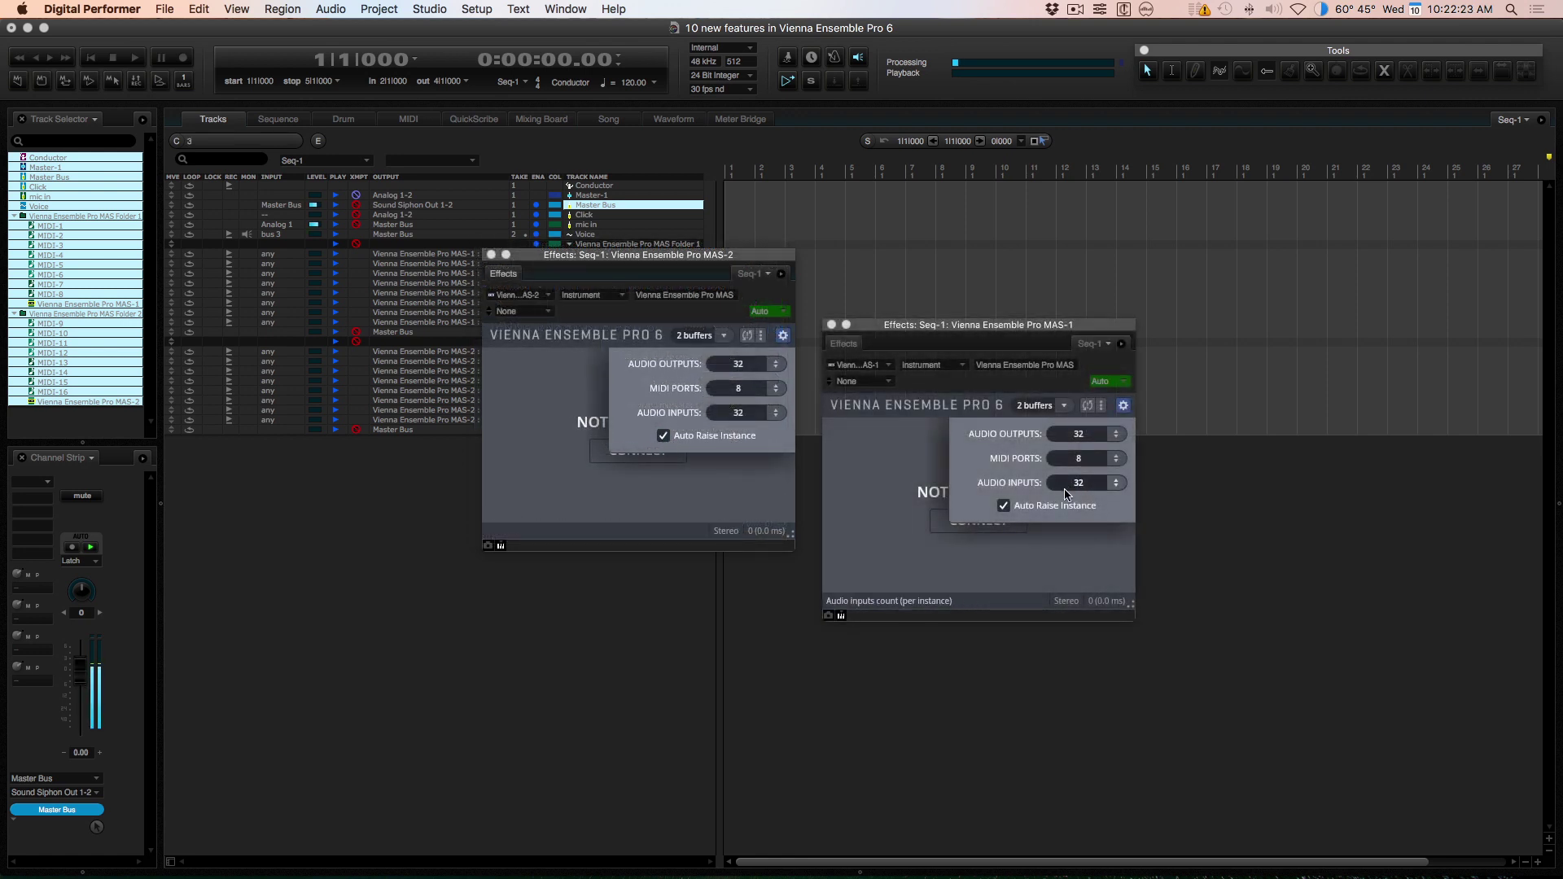
pyautogui.click(1004, 506)
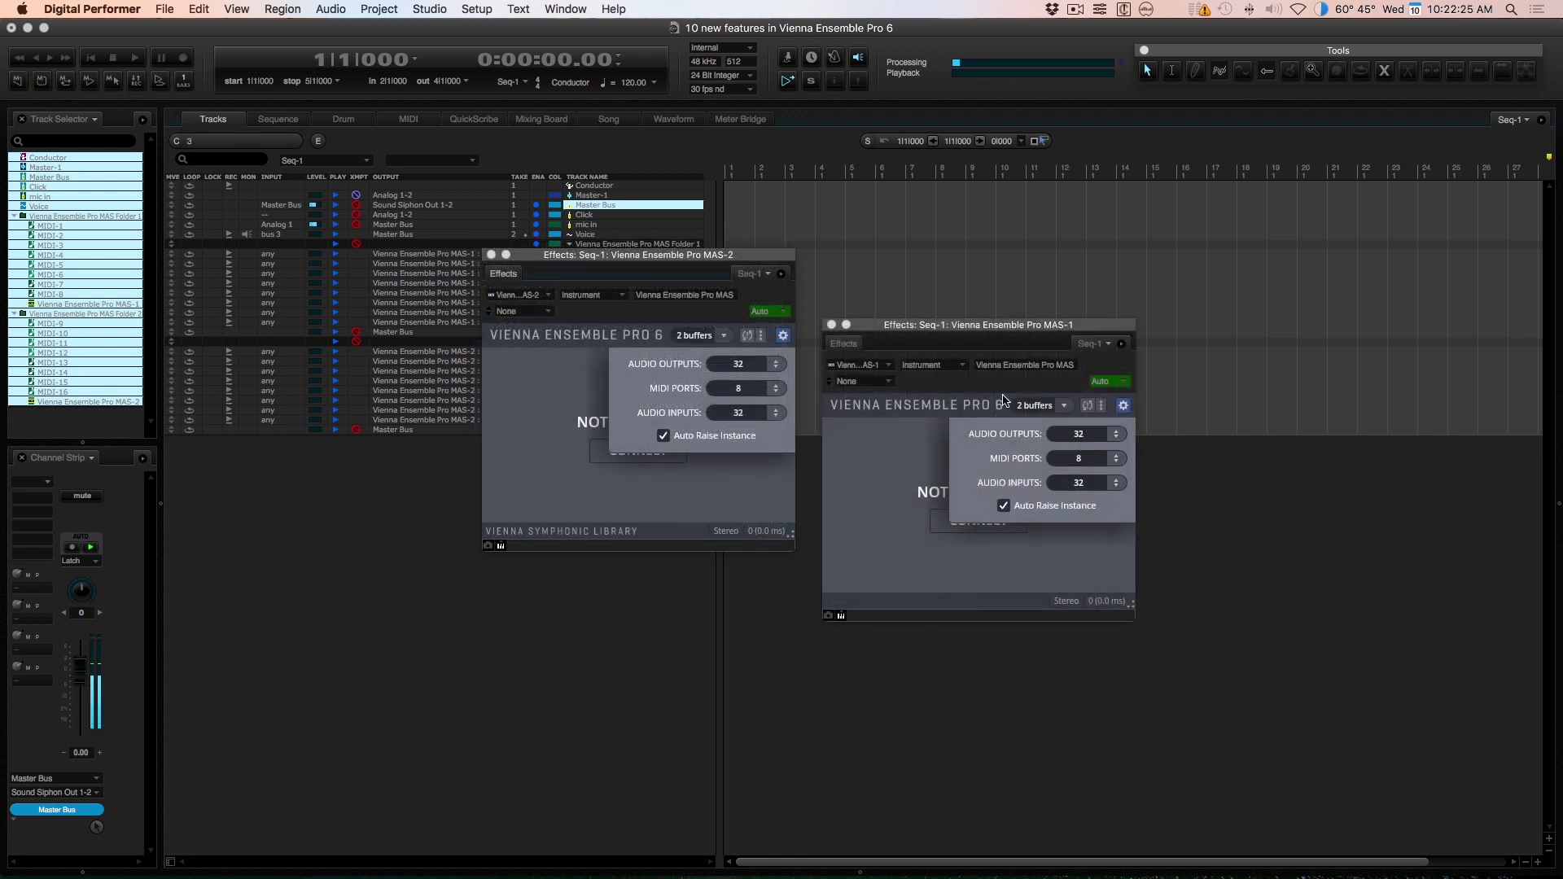
pyautogui.click(1123, 406)
pyautogui.click(783, 335)
pyautogui.moveTo(914, 328); pyautogui.dragTo(583, 280)
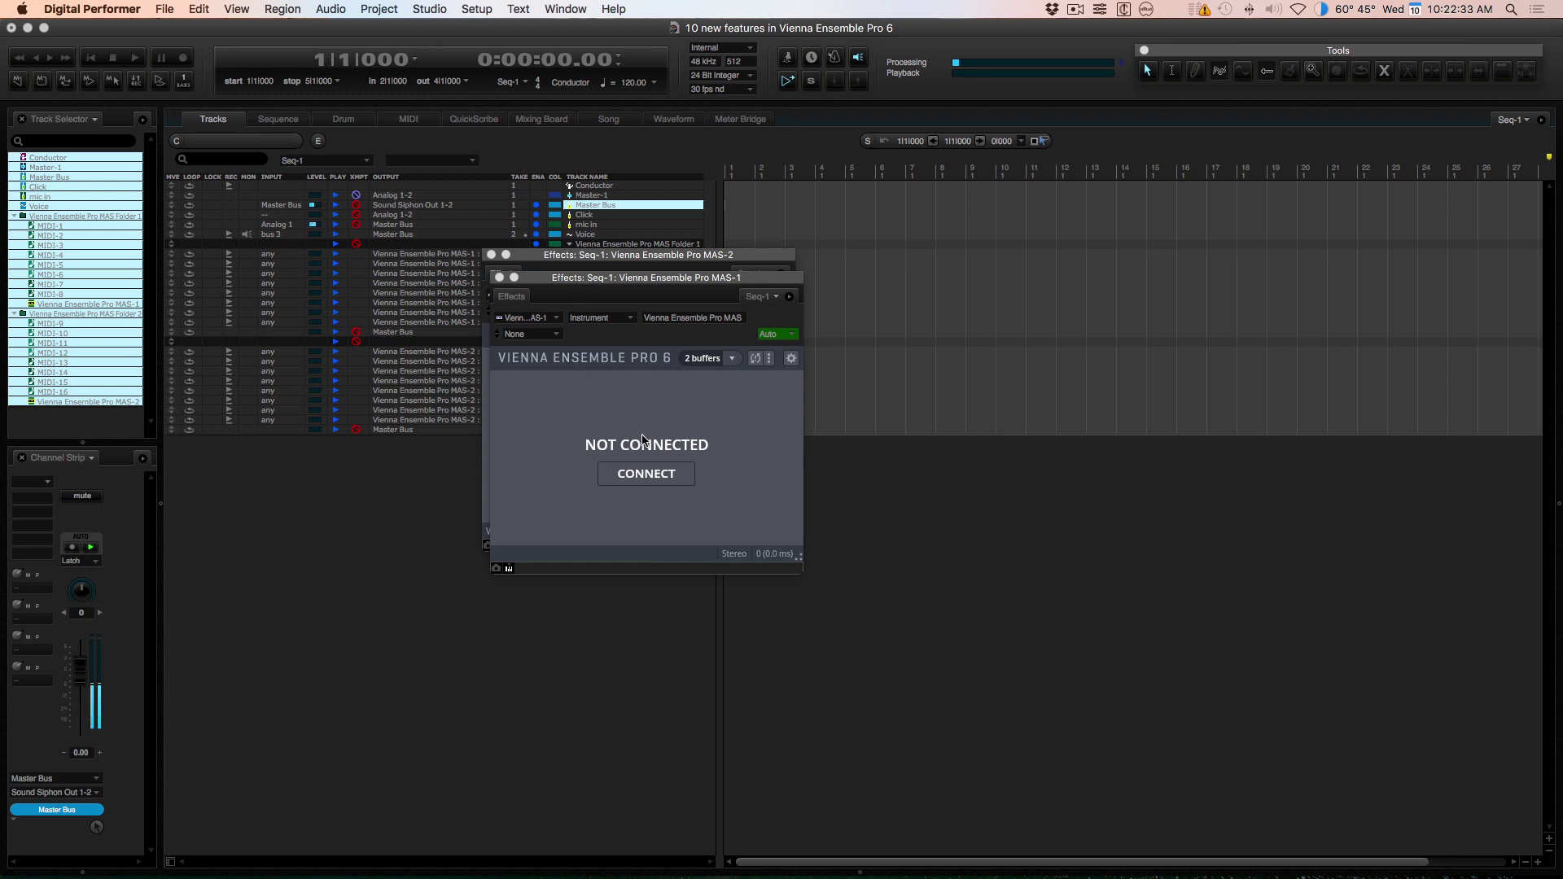
# Step: Connect the MAS-1 plugin to the Winds instance and close its window
pyautogui.click(649, 474)
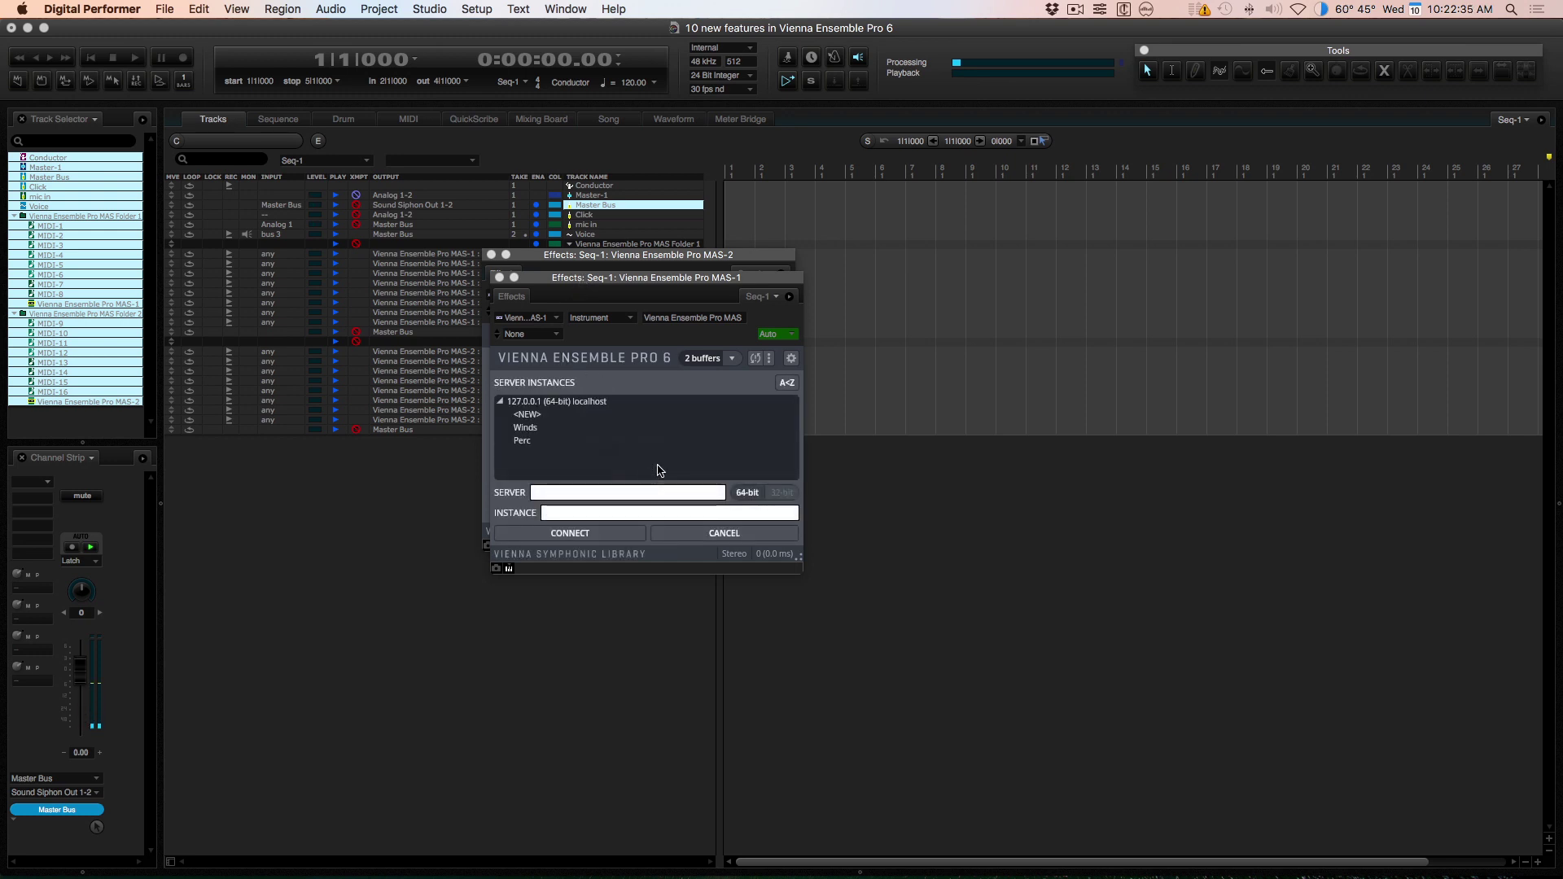
pyautogui.click(539, 429)
pyautogui.doubleClick(535, 432)
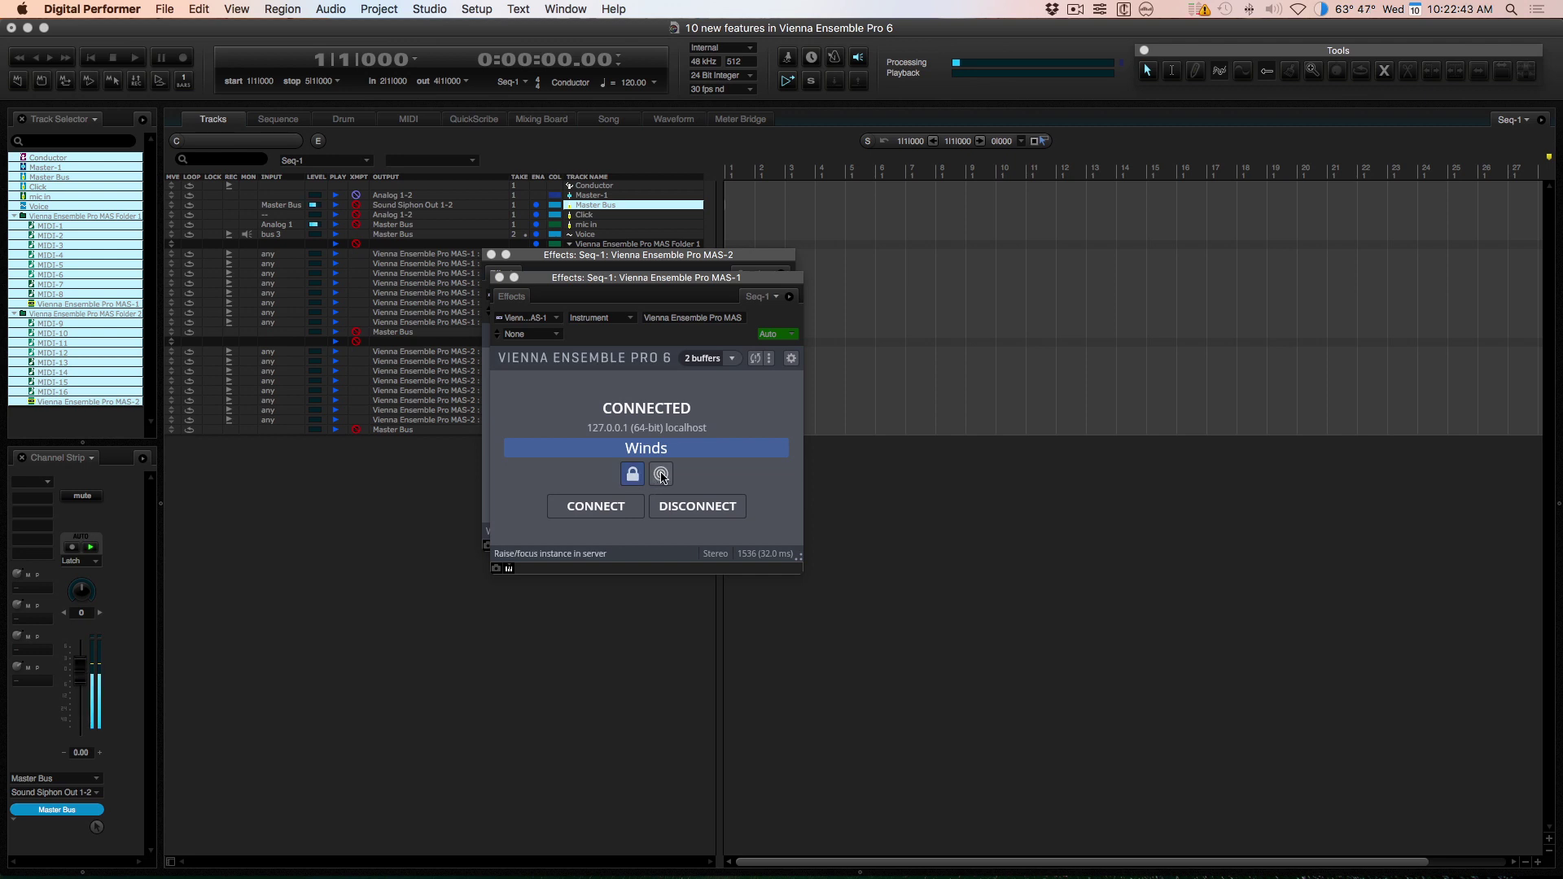
pyautogui.click(499, 280)
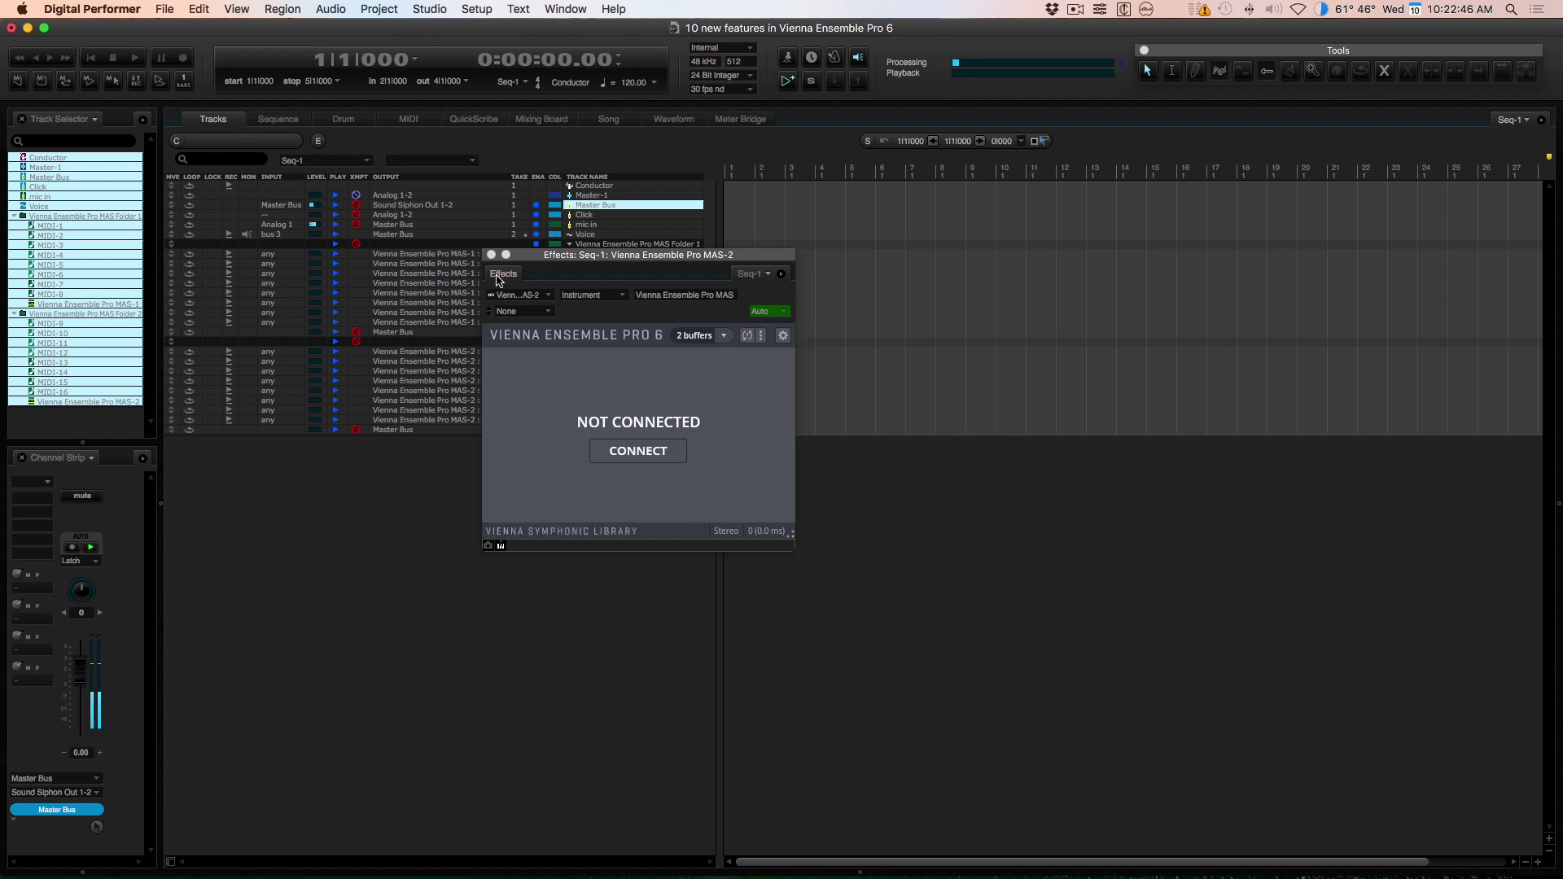
# Step: Connect the MAS-2 plugin to the Perc instance and close its window
pyautogui.click(639, 453)
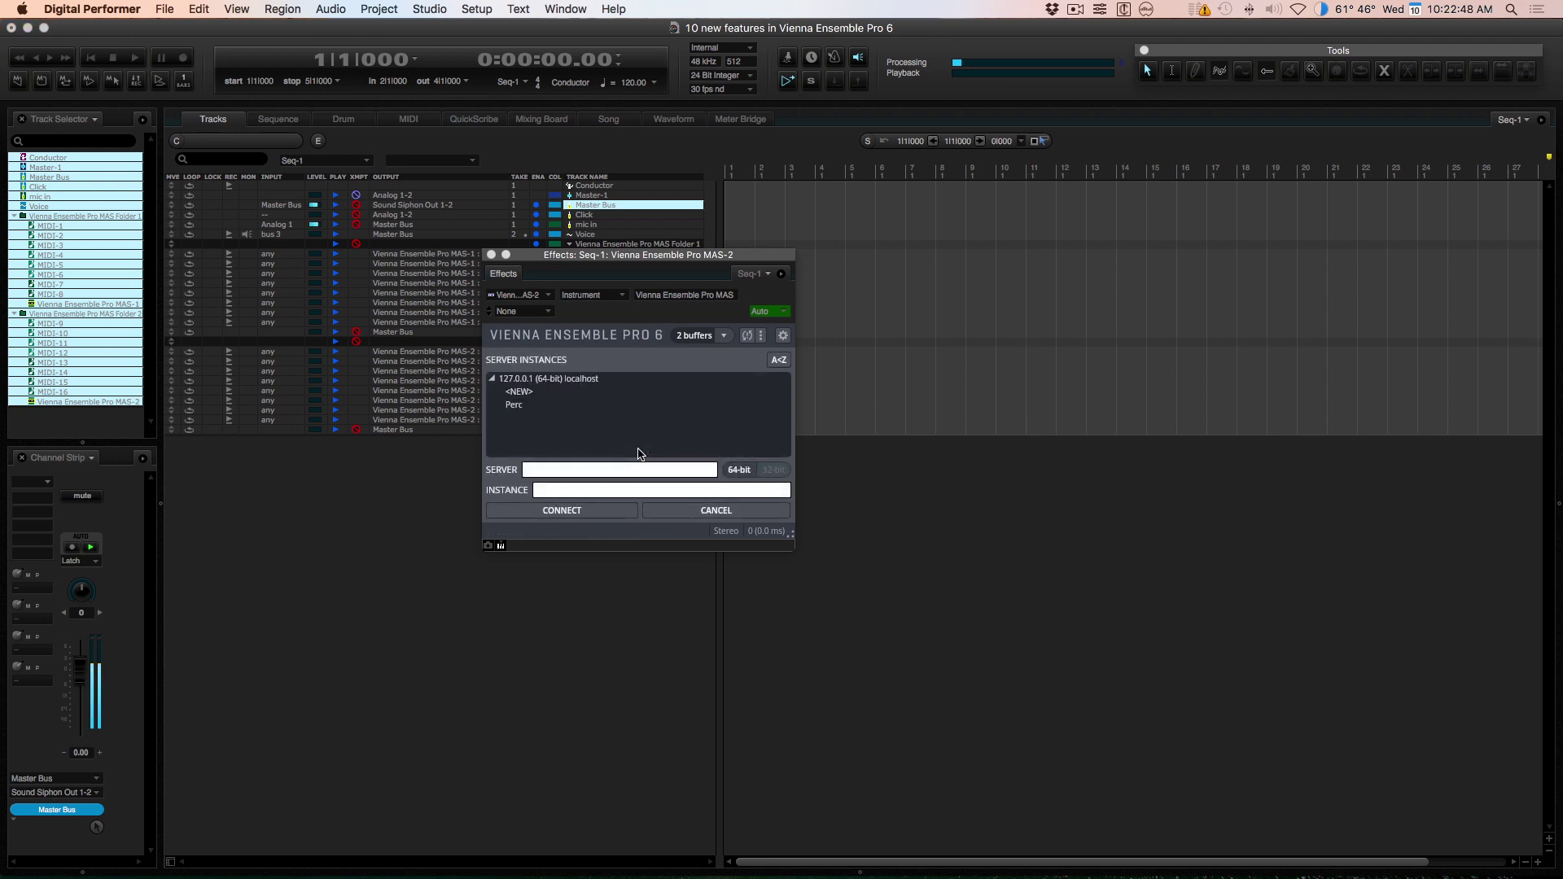
pyautogui.click(519, 407)
pyautogui.doubleClick(521, 407)
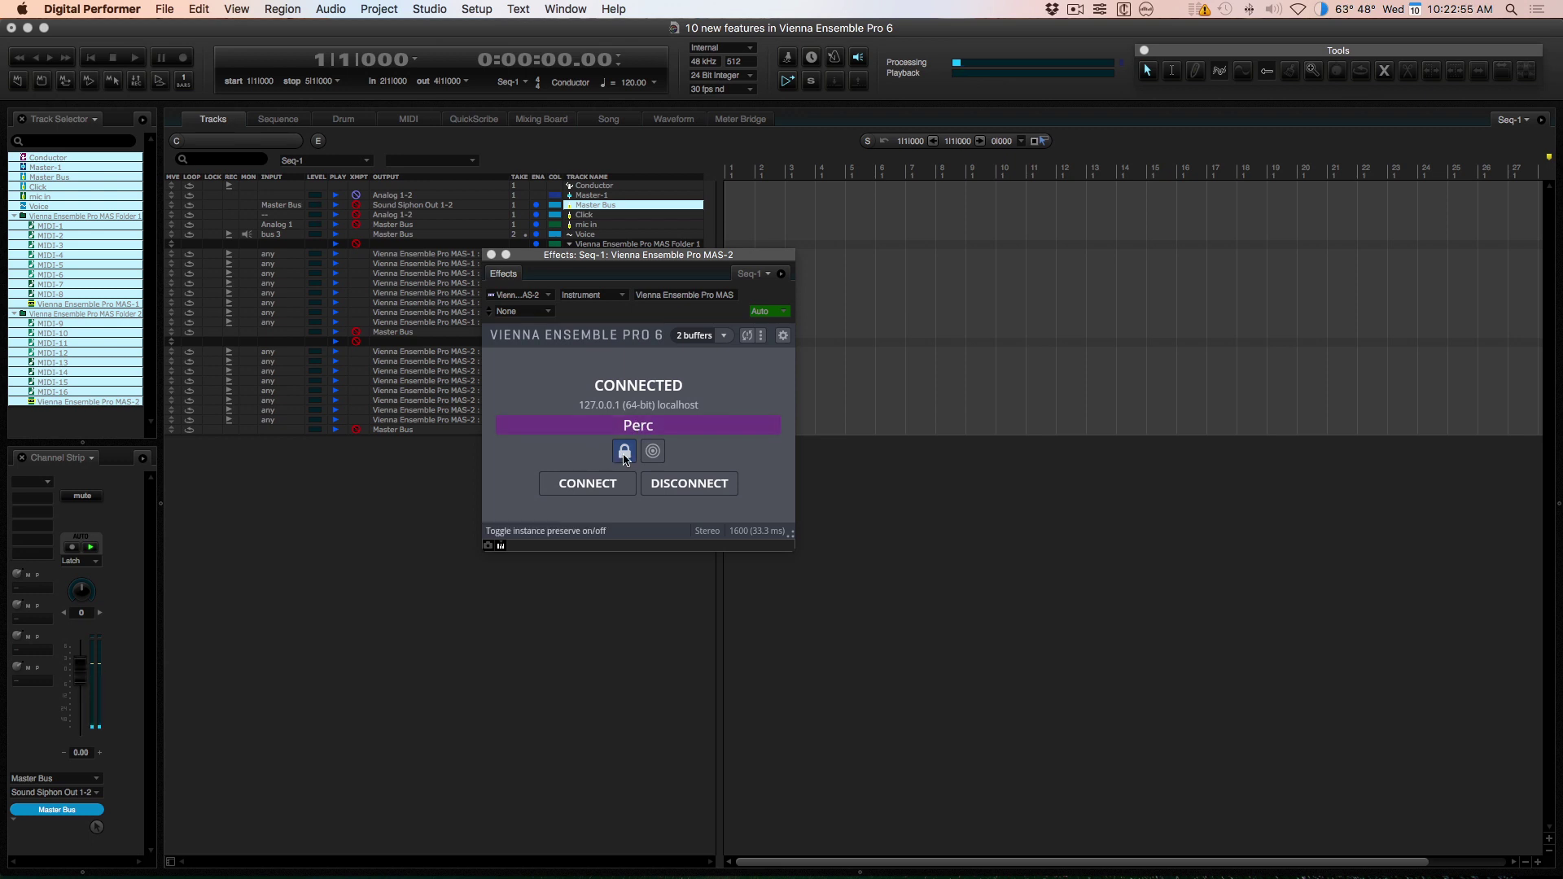
pyautogui.click(491, 256)
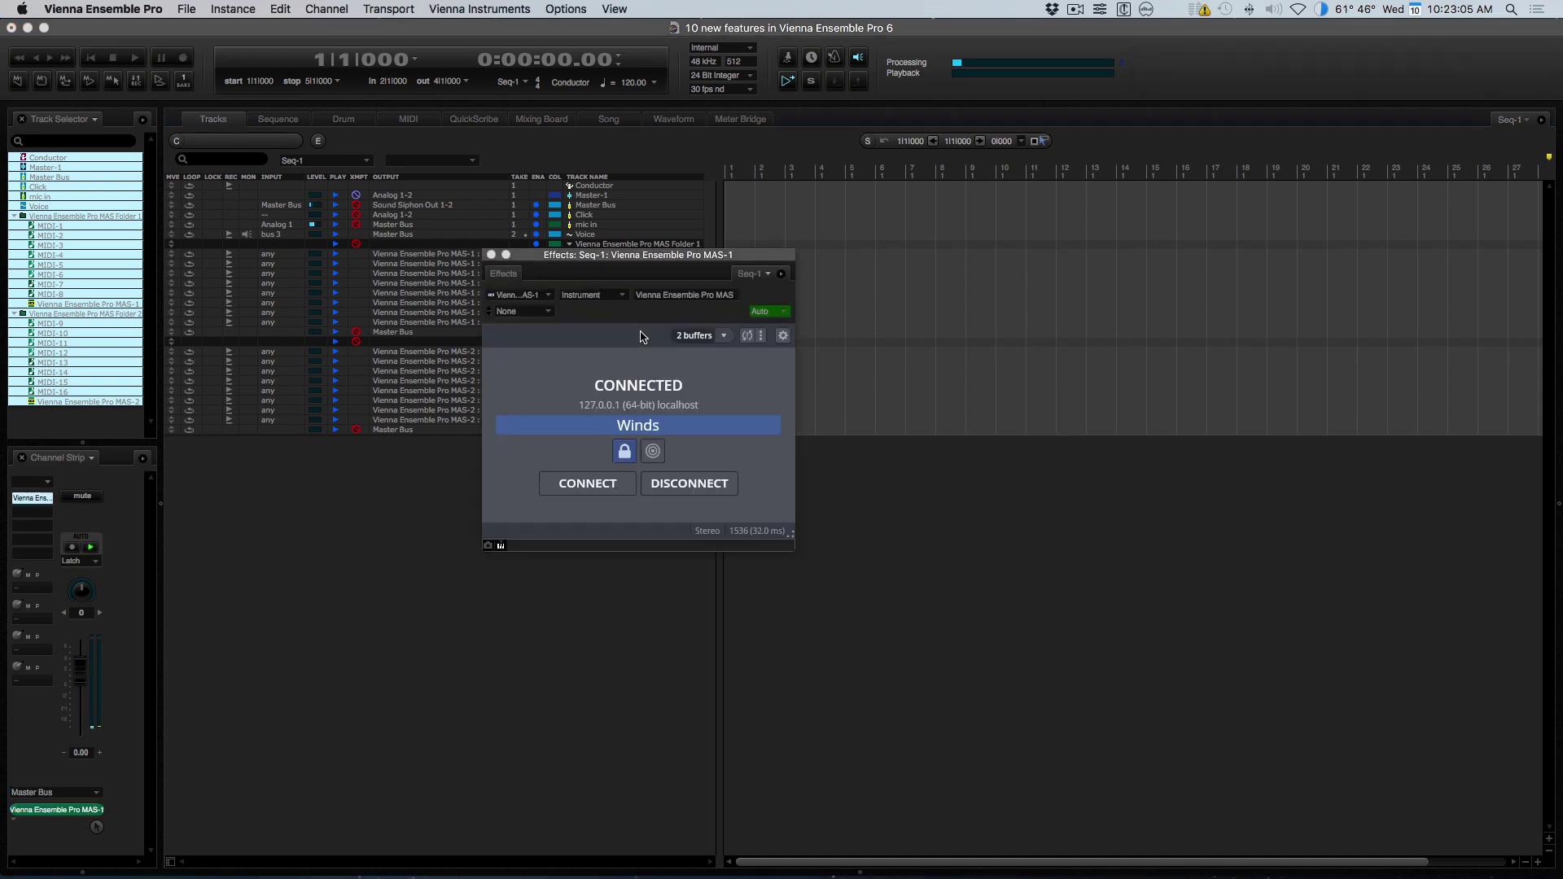
# Step: Open the MAS-1 track to bring up the Winds server mixer, scrolled to show Master Bus and MIRRmTn1
pyautogui.doubleClick(641, 332)
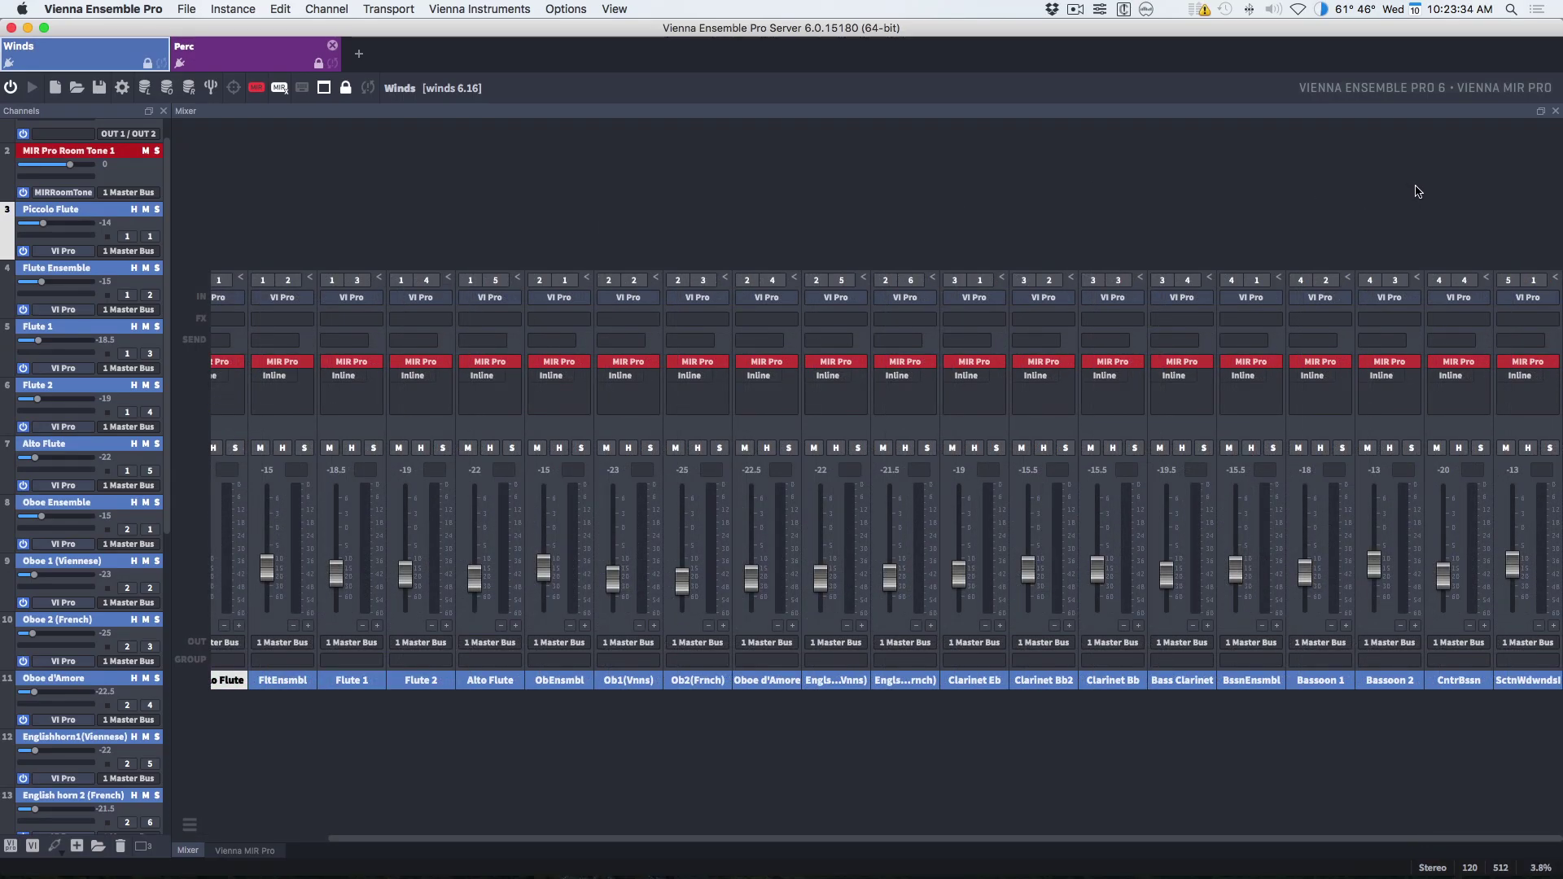
pyautogui.hscroll(-3, 1417, 191)
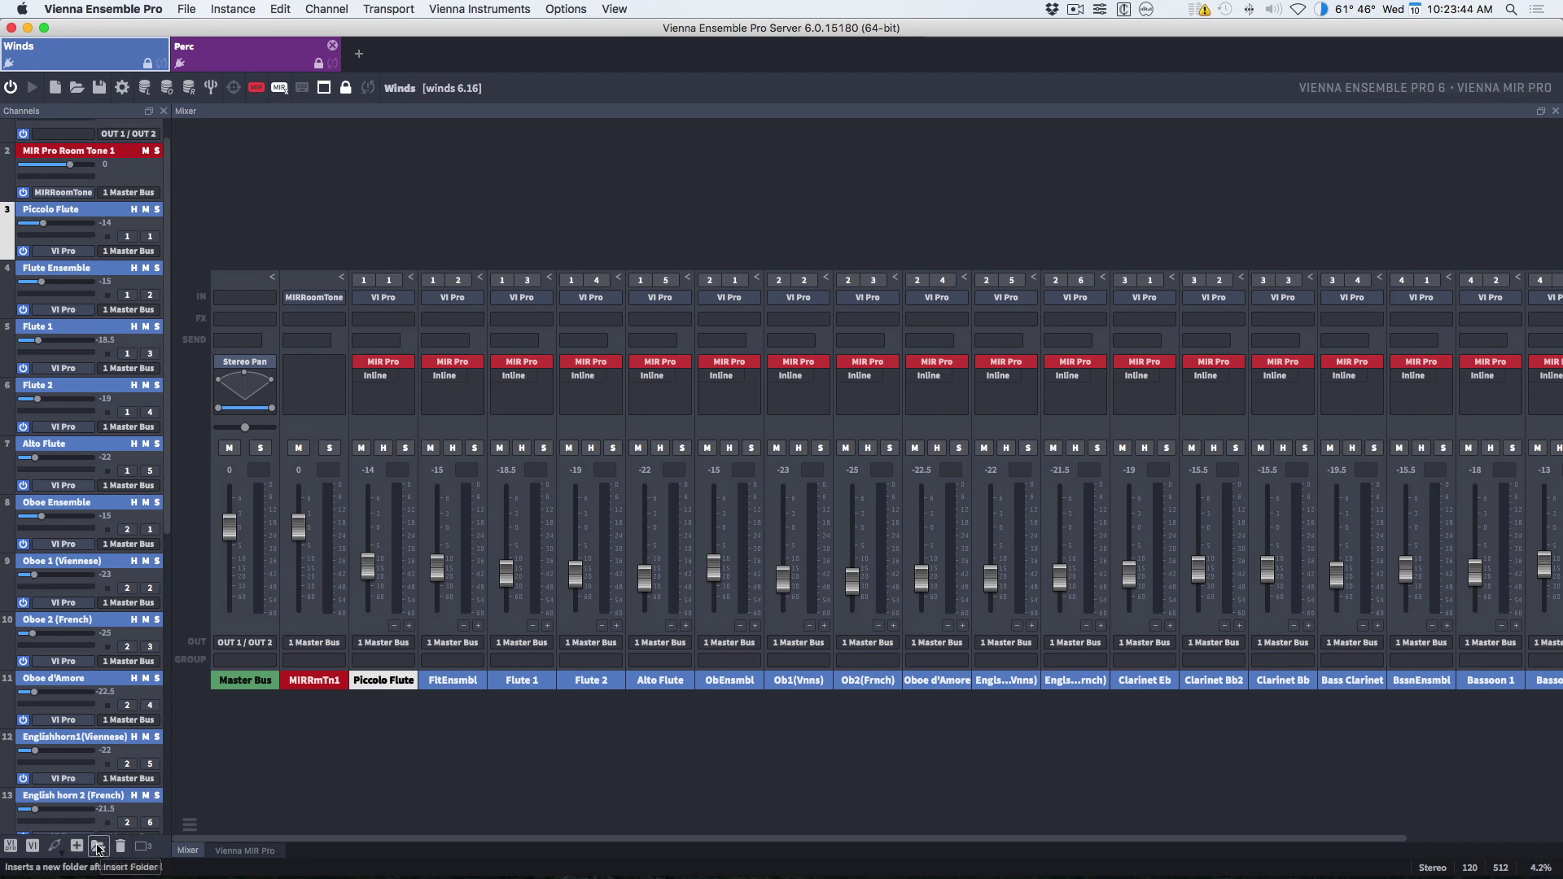
# Step: Insert a new folder channel, Folder 1, via the Channel menu
pyautogui.rightClick(450, 742)
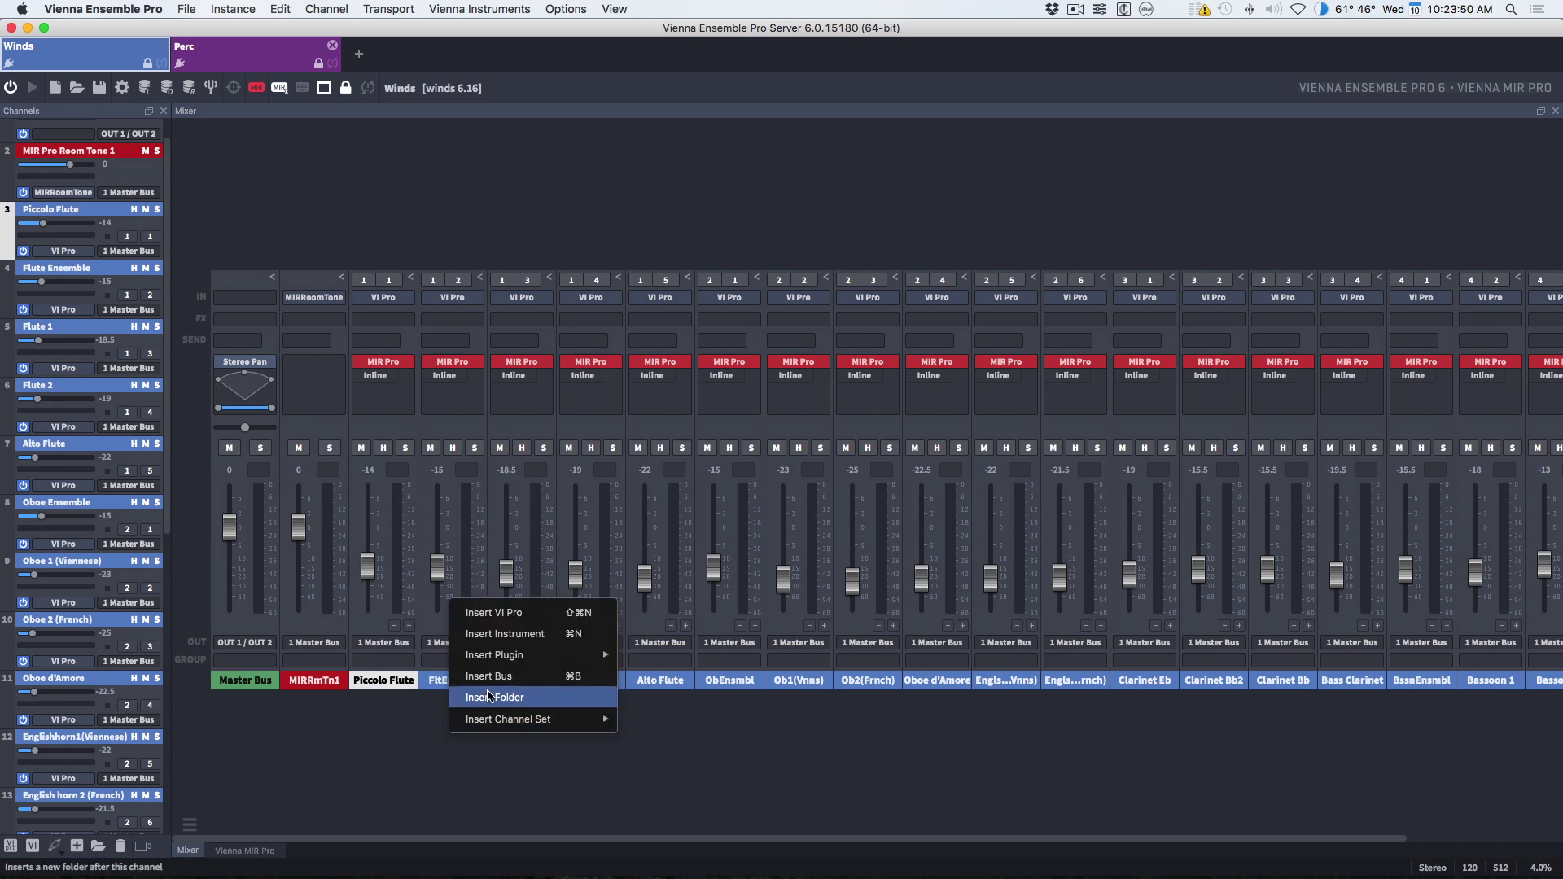
pyautogui.click(398, 758)
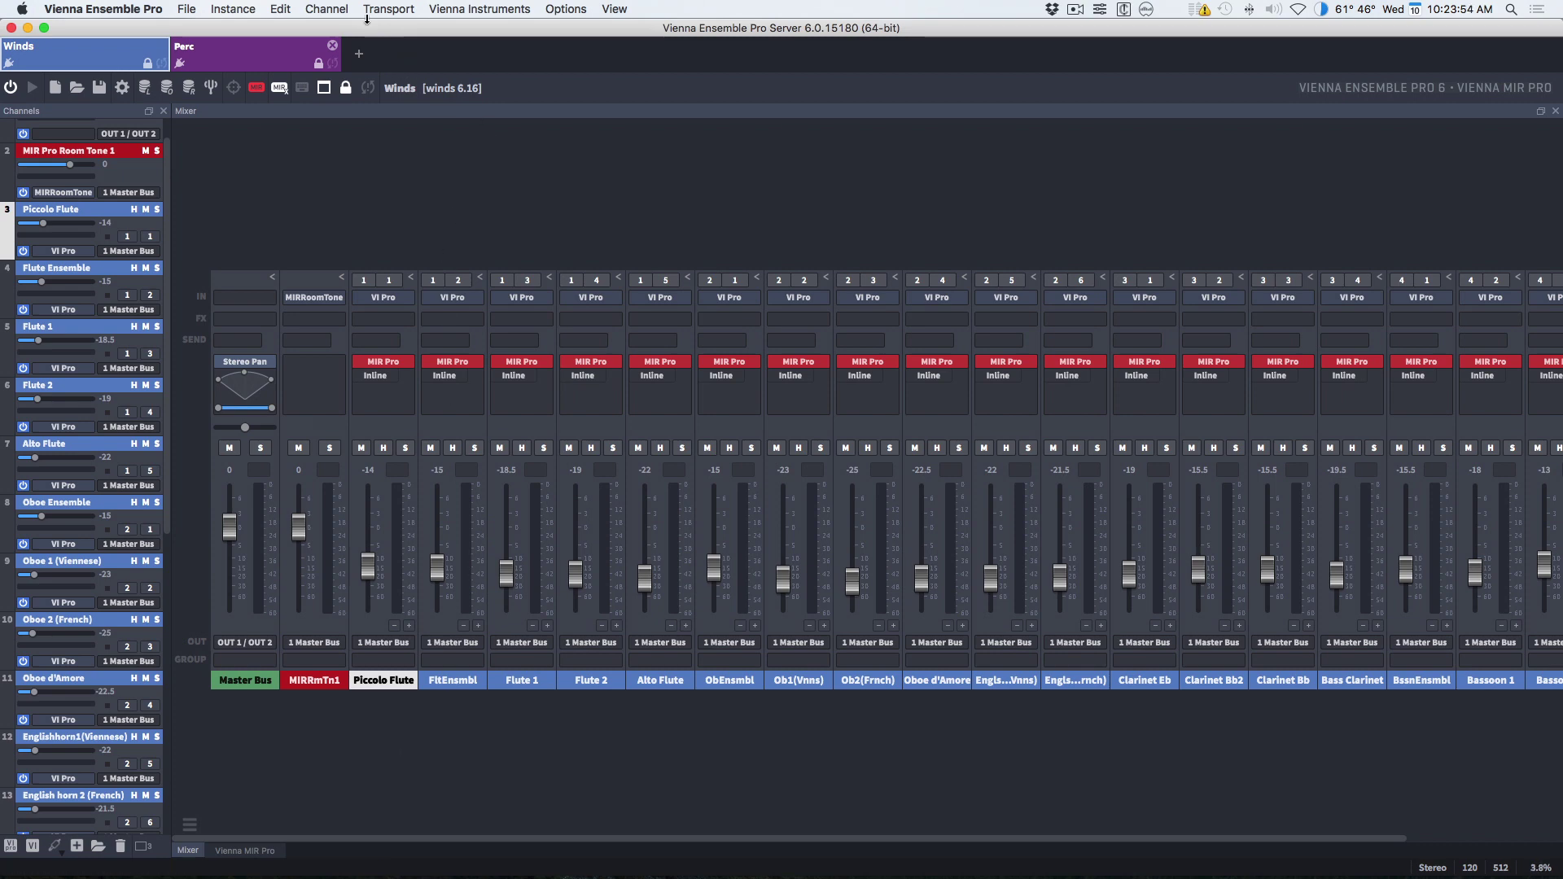
pyautogui.click(341, 7)
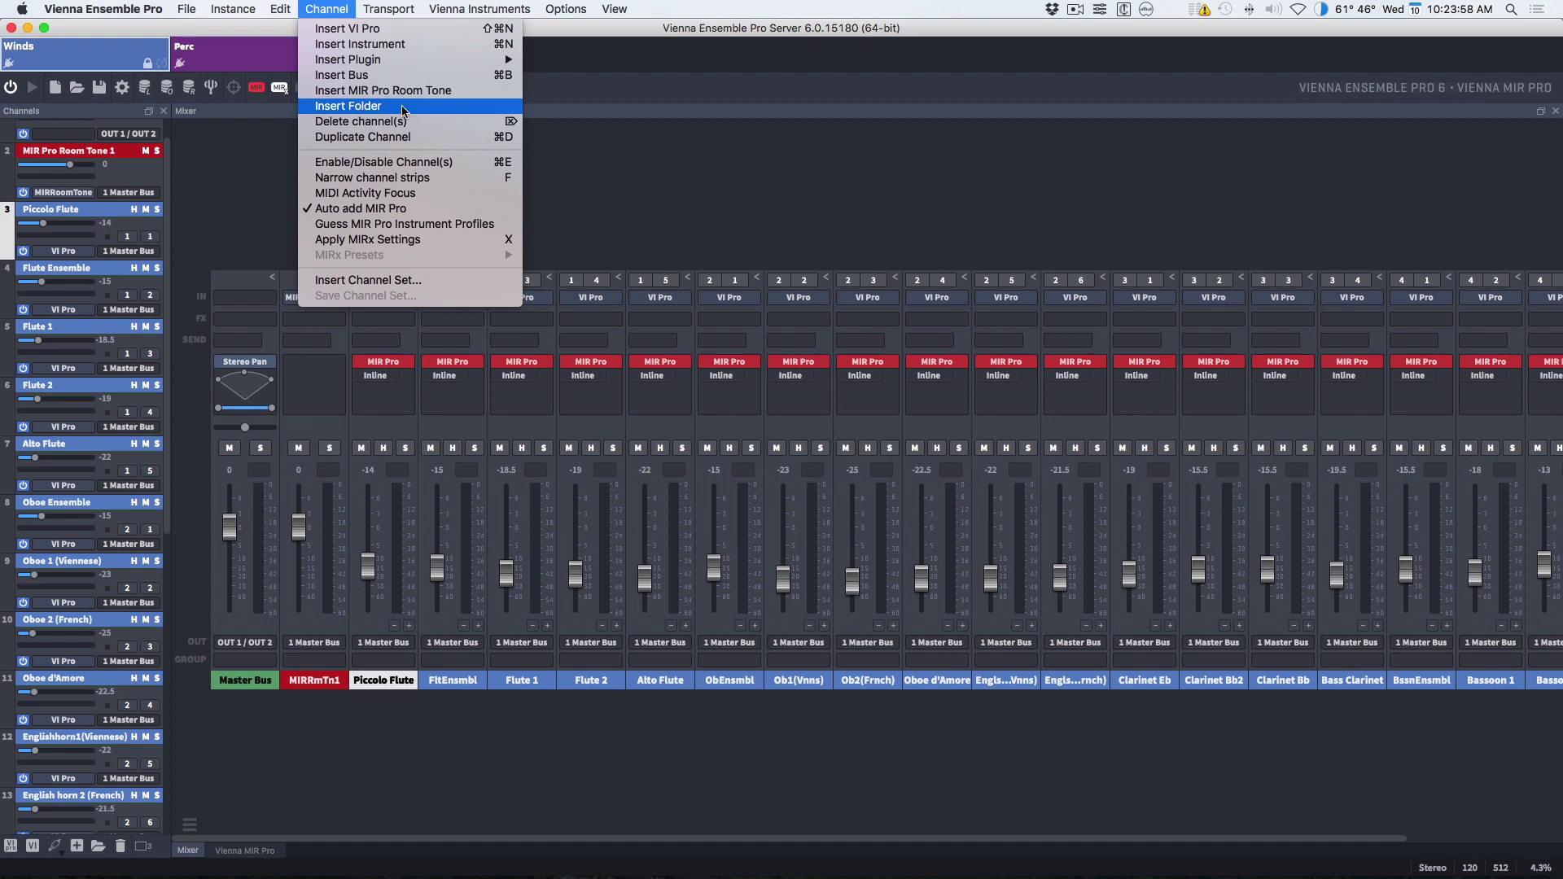
pyautogui.click(361, 110)
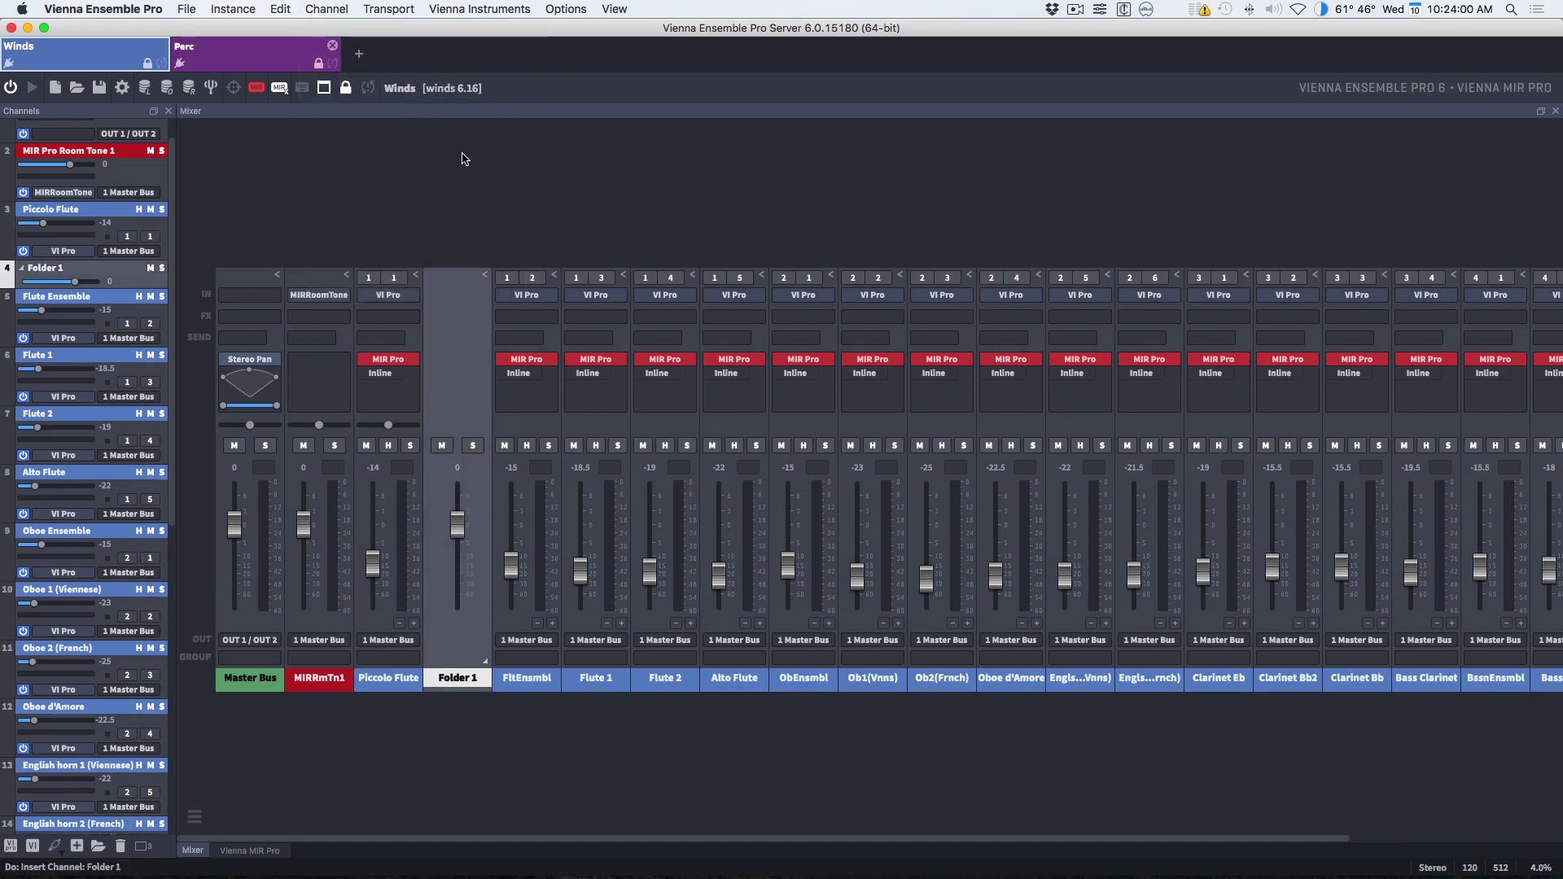
# Step: Move Folder 1 ahead of Piccolo Flute and nest the woodwind strips inside it
pyautogui.moveTo(439, 682); pyautogui.dragTo(375, 685)
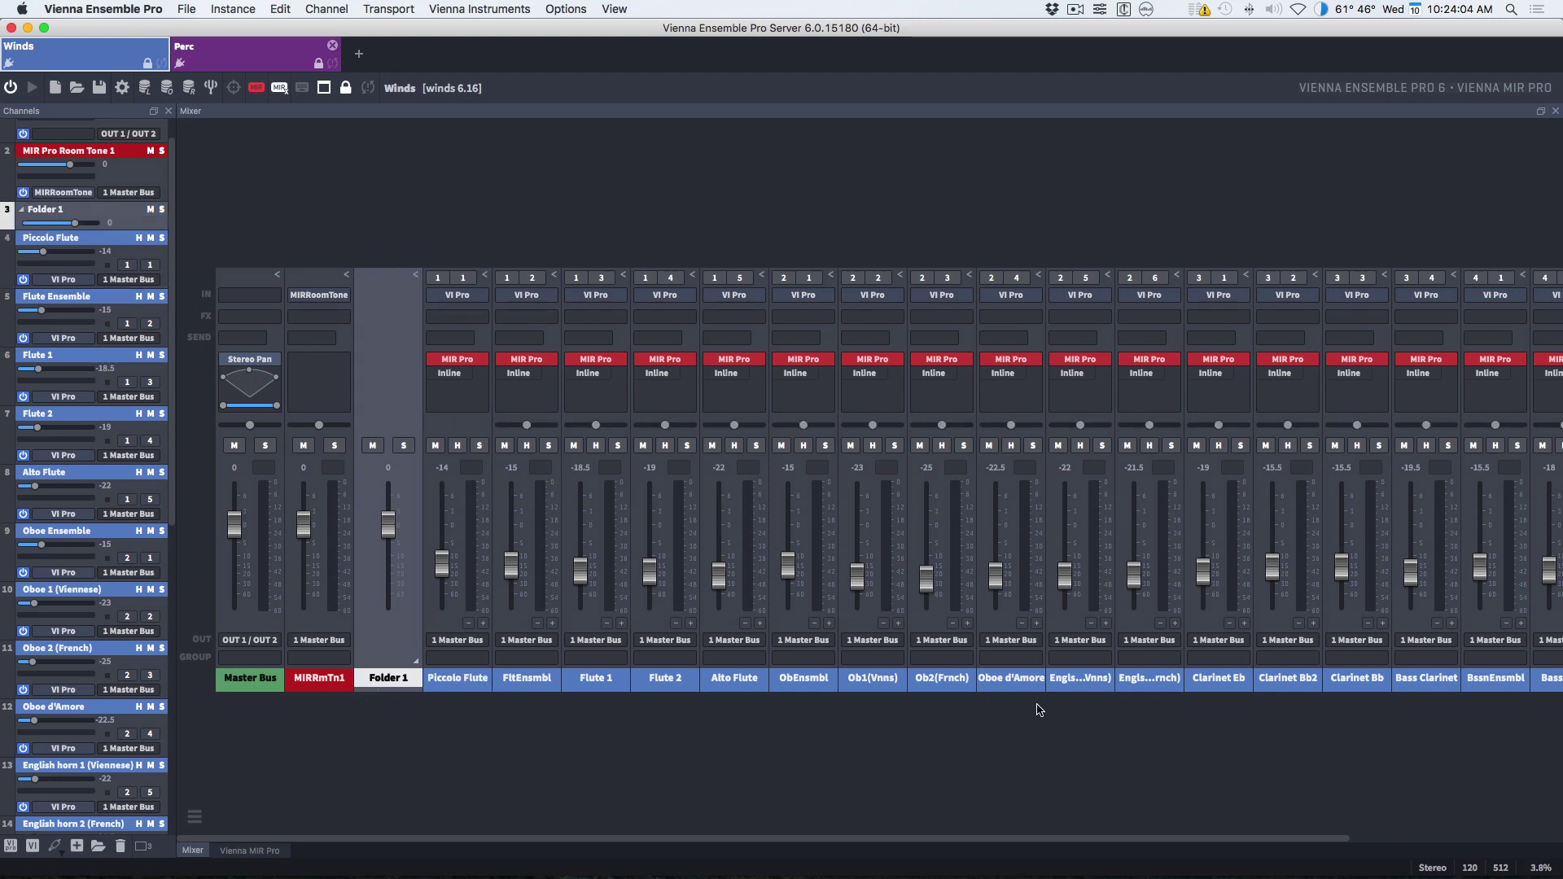
pyautogui.hscroll(5, 1035, 708)
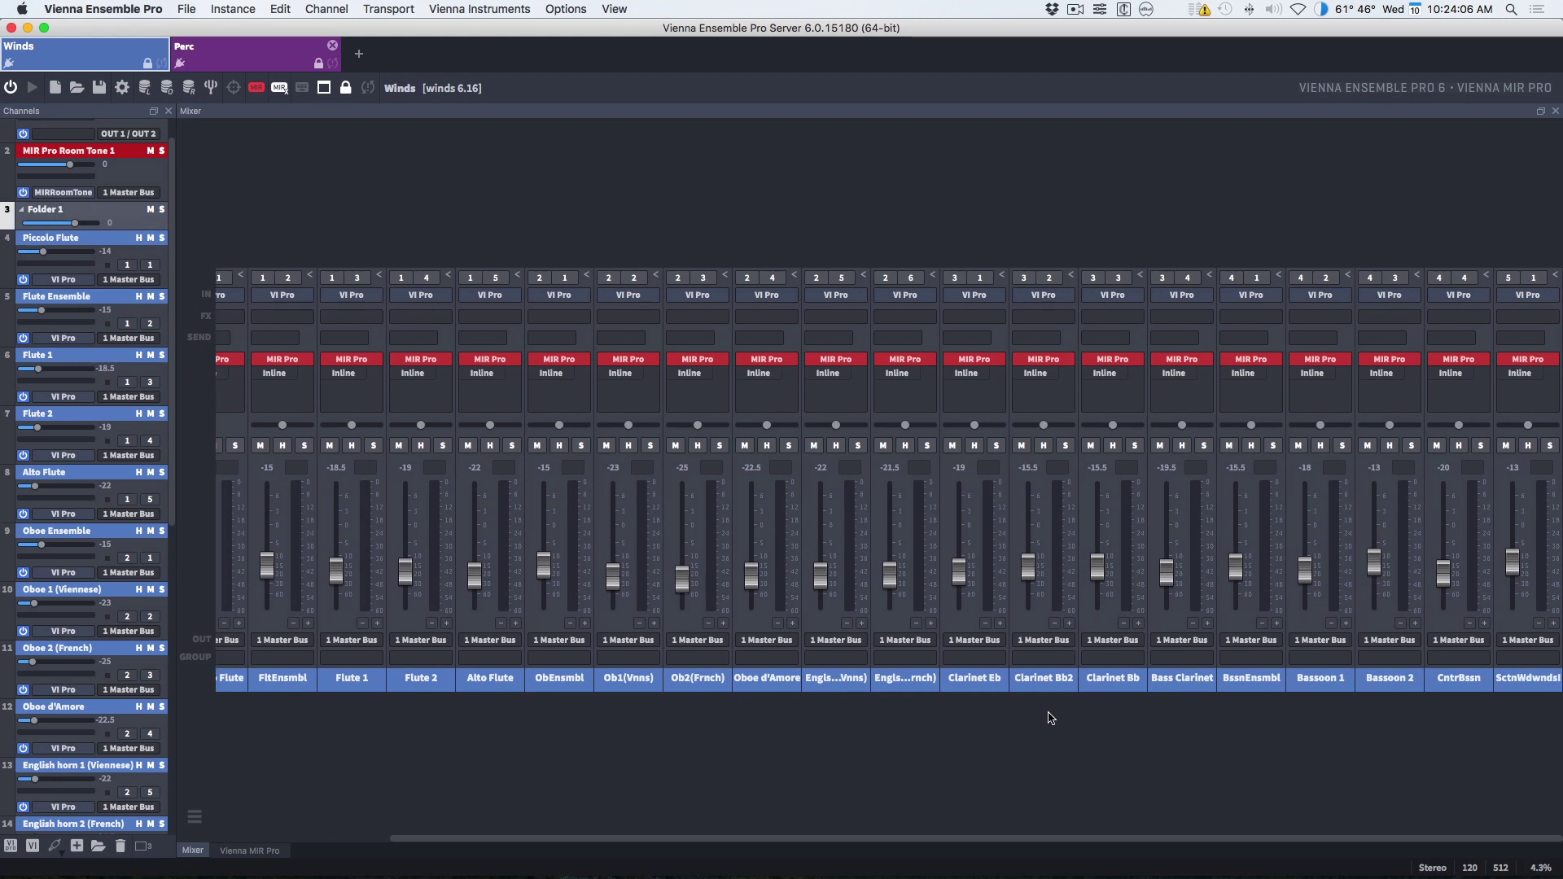
pyautogui.moveTo(1536, 213); pyautogui.dragTo(415, 731)
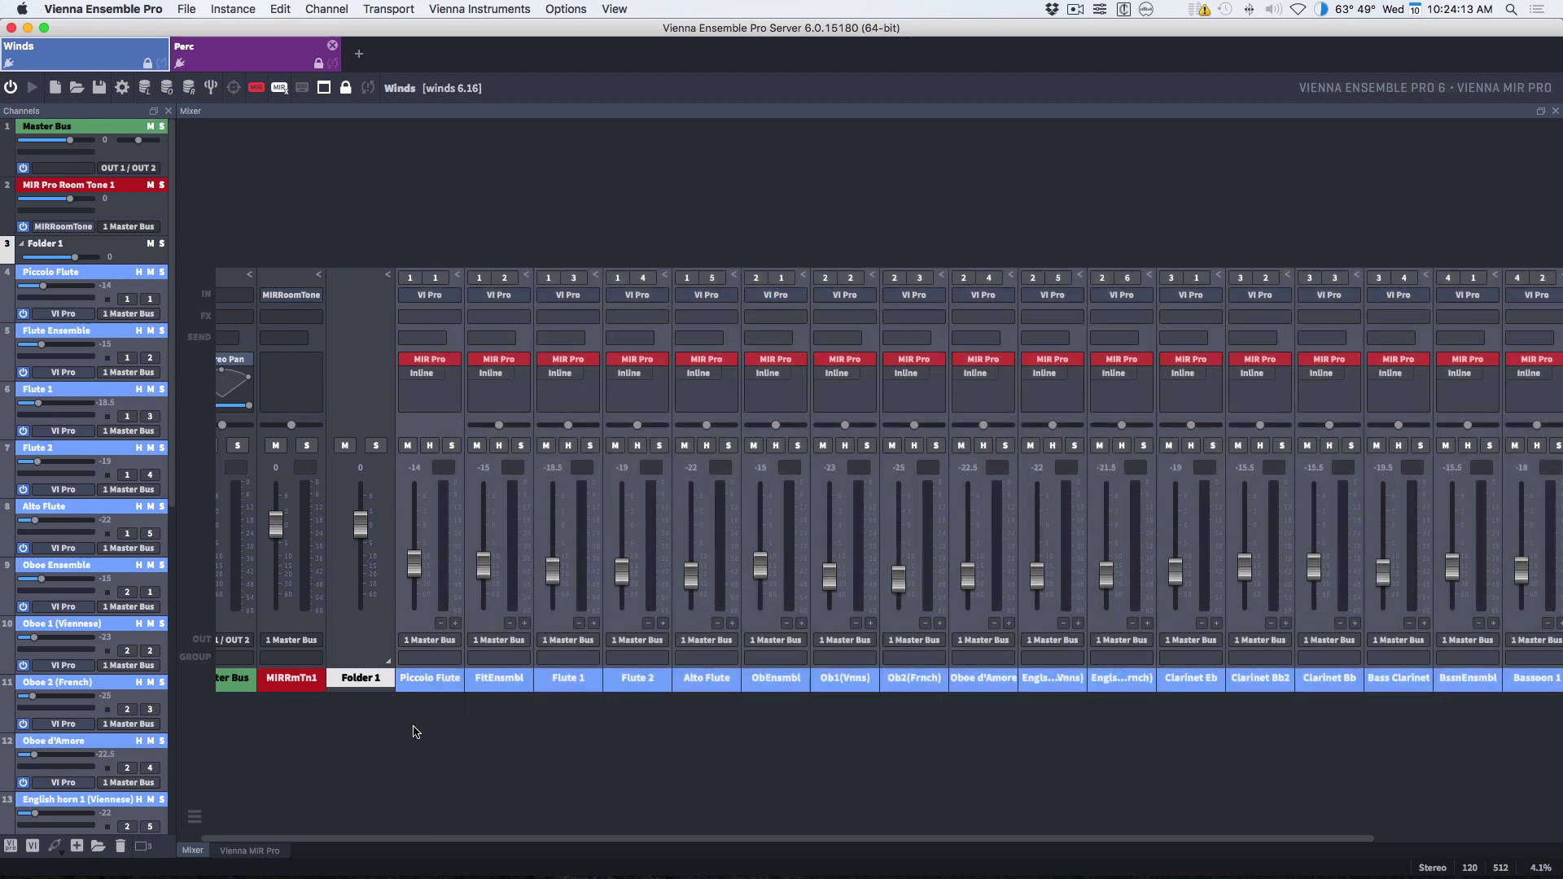
pyautogui.click(411, 680)
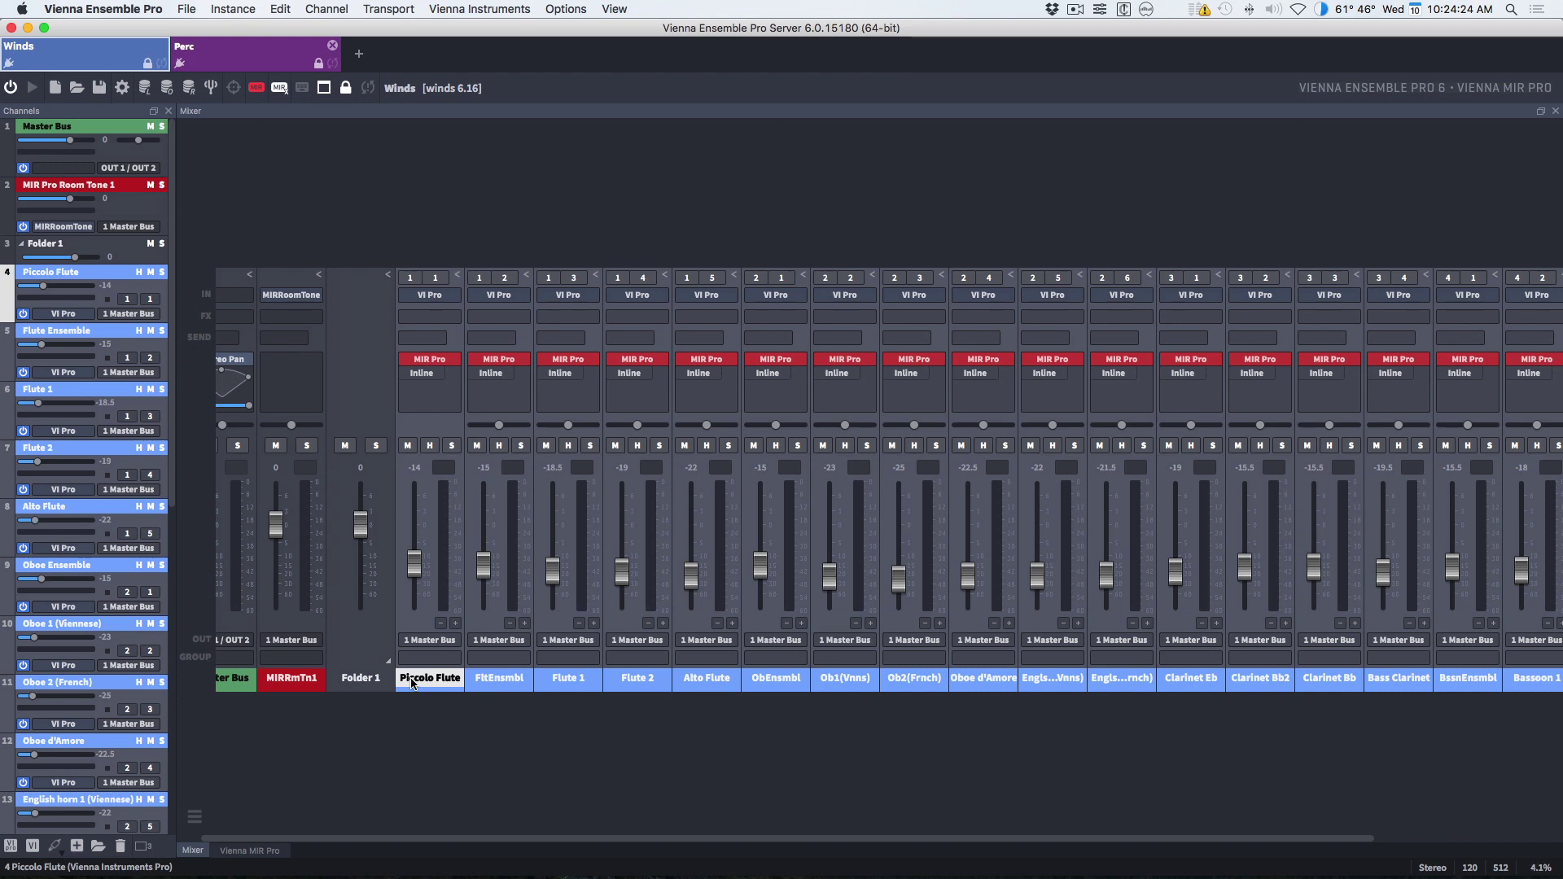
pyautogui.moveTo(411, 677); pyautogui.dragTo(404, 662)
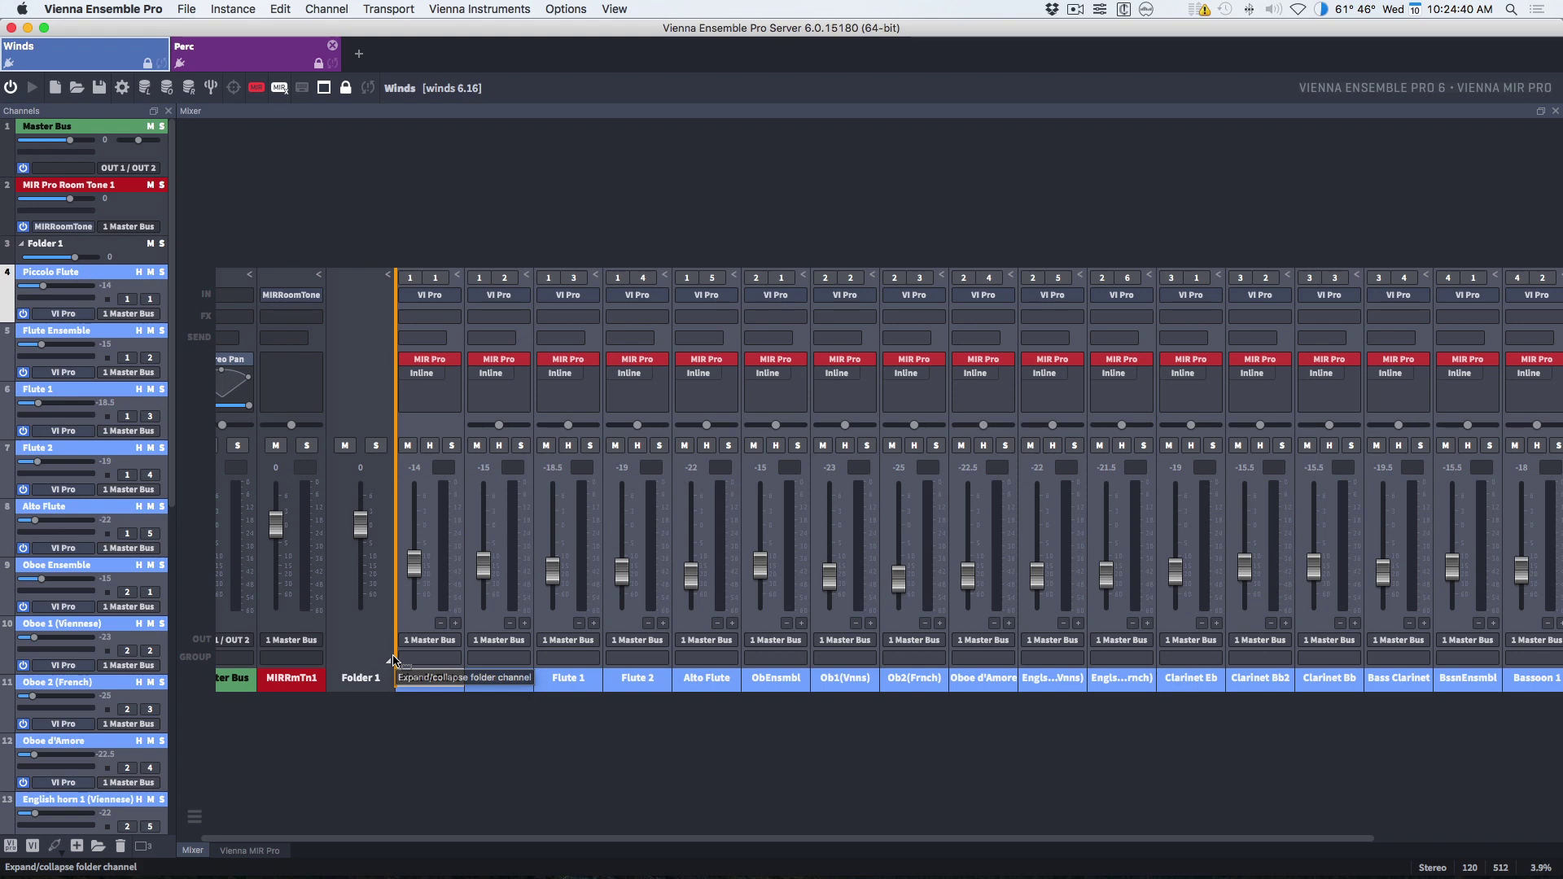
pyautogui.click(392, 660)
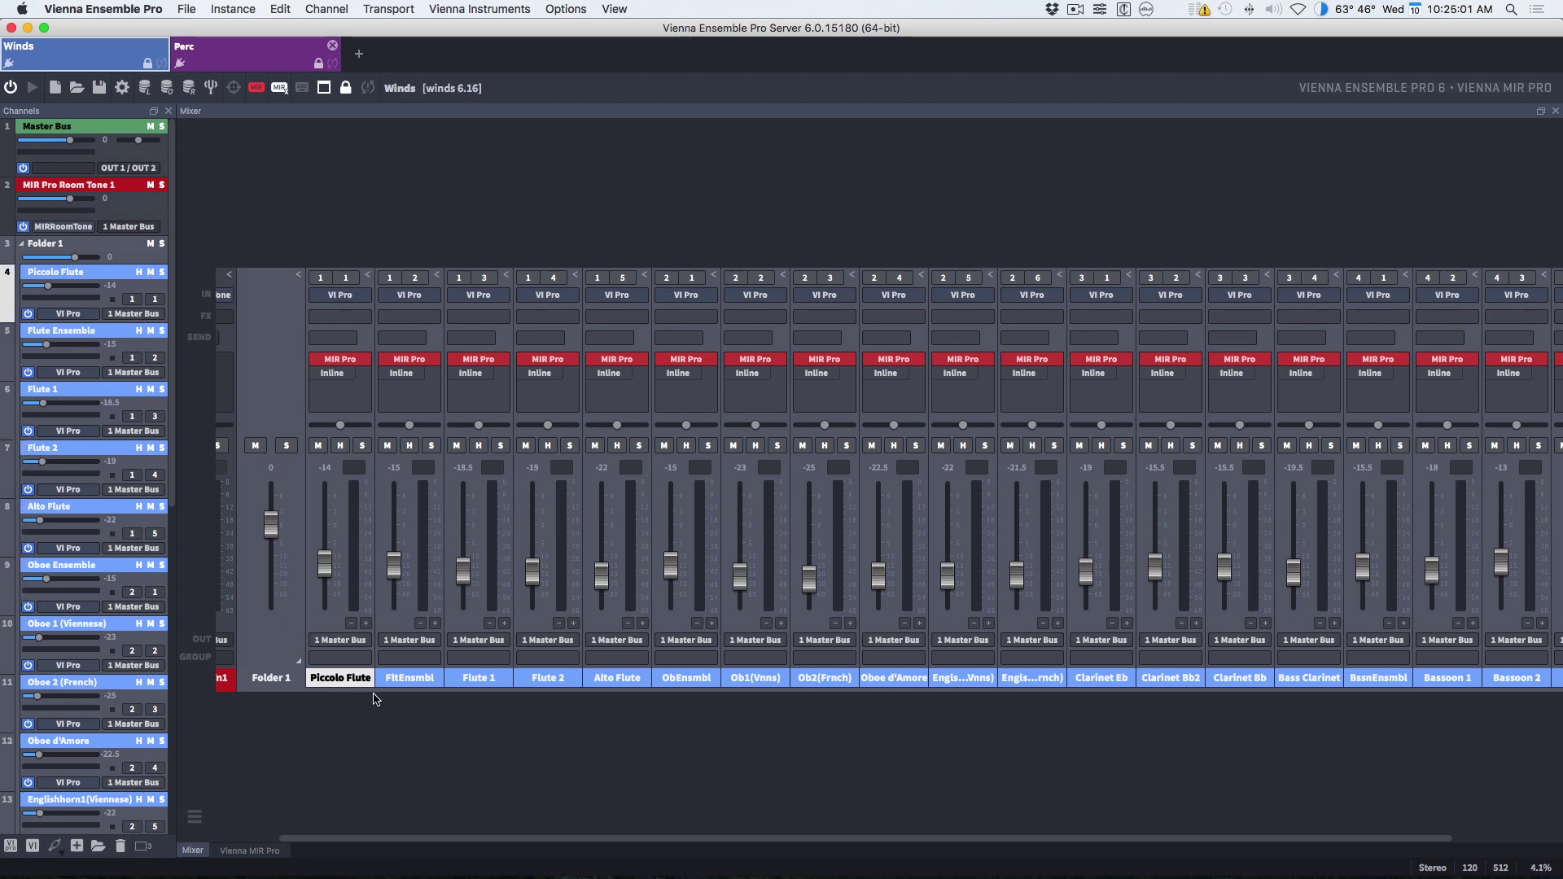
# Step: Recolour the selected woodwind channels a darker steel blue
pyautogui.rightClick(277, 641)
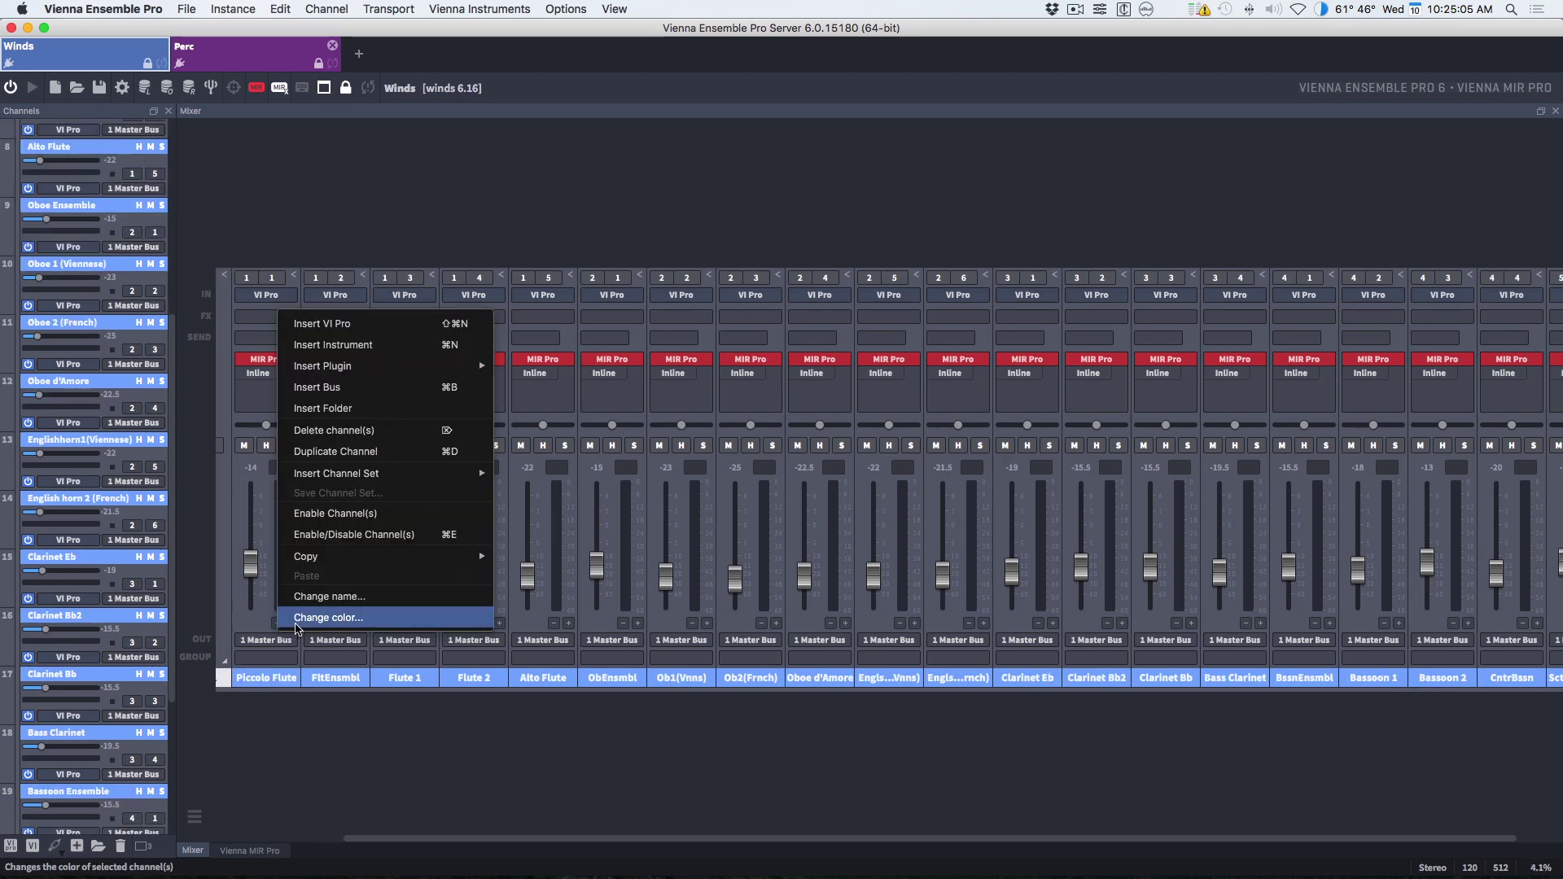
pyautogui.click(298, 619)
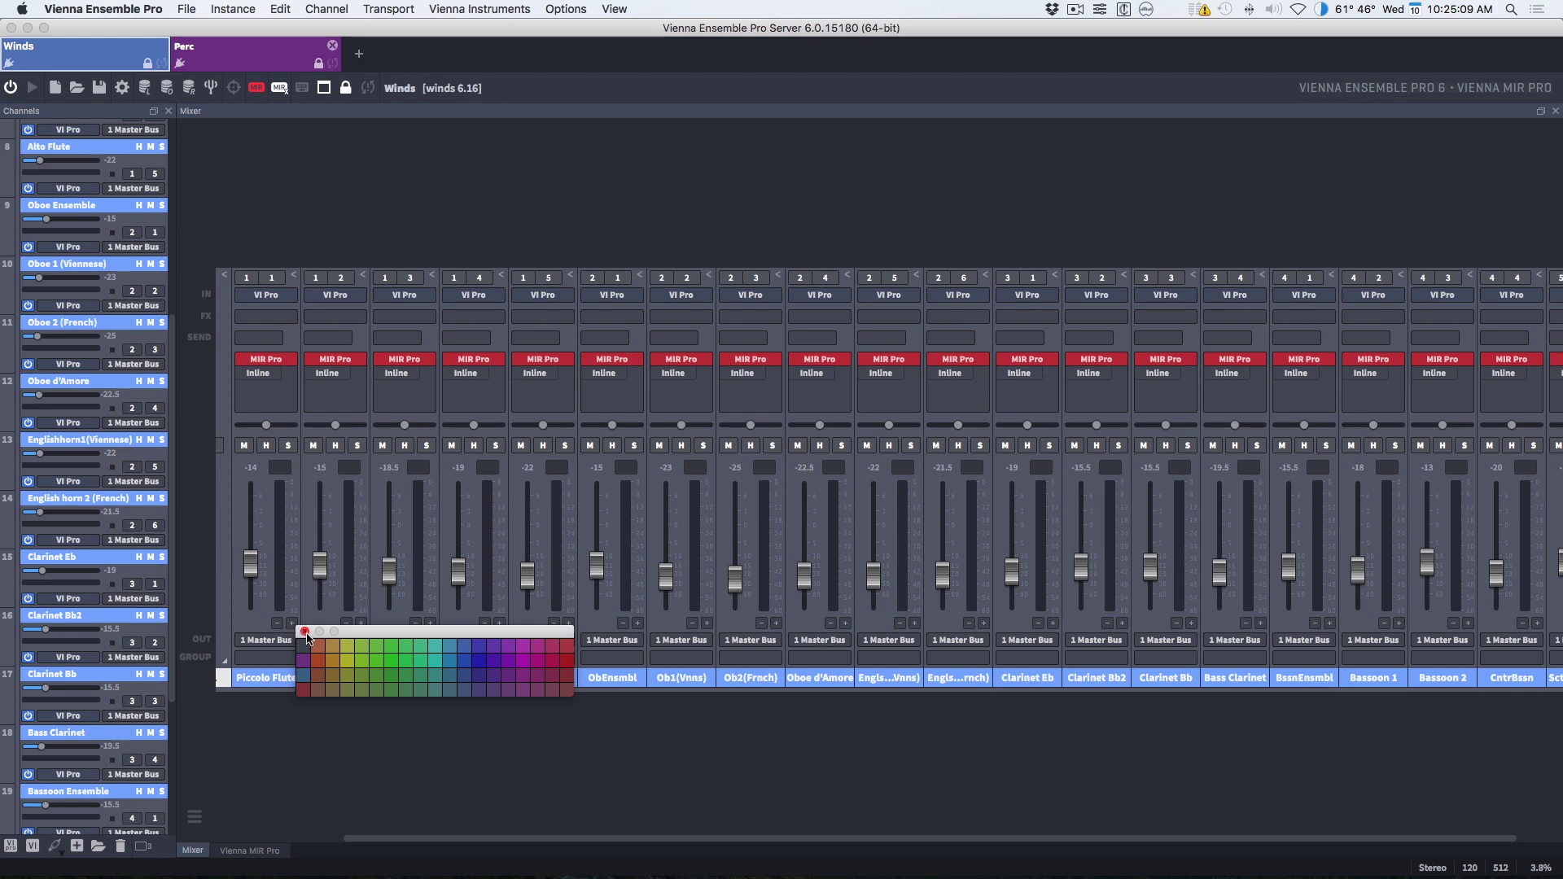
pyautogui.click(305, 641)
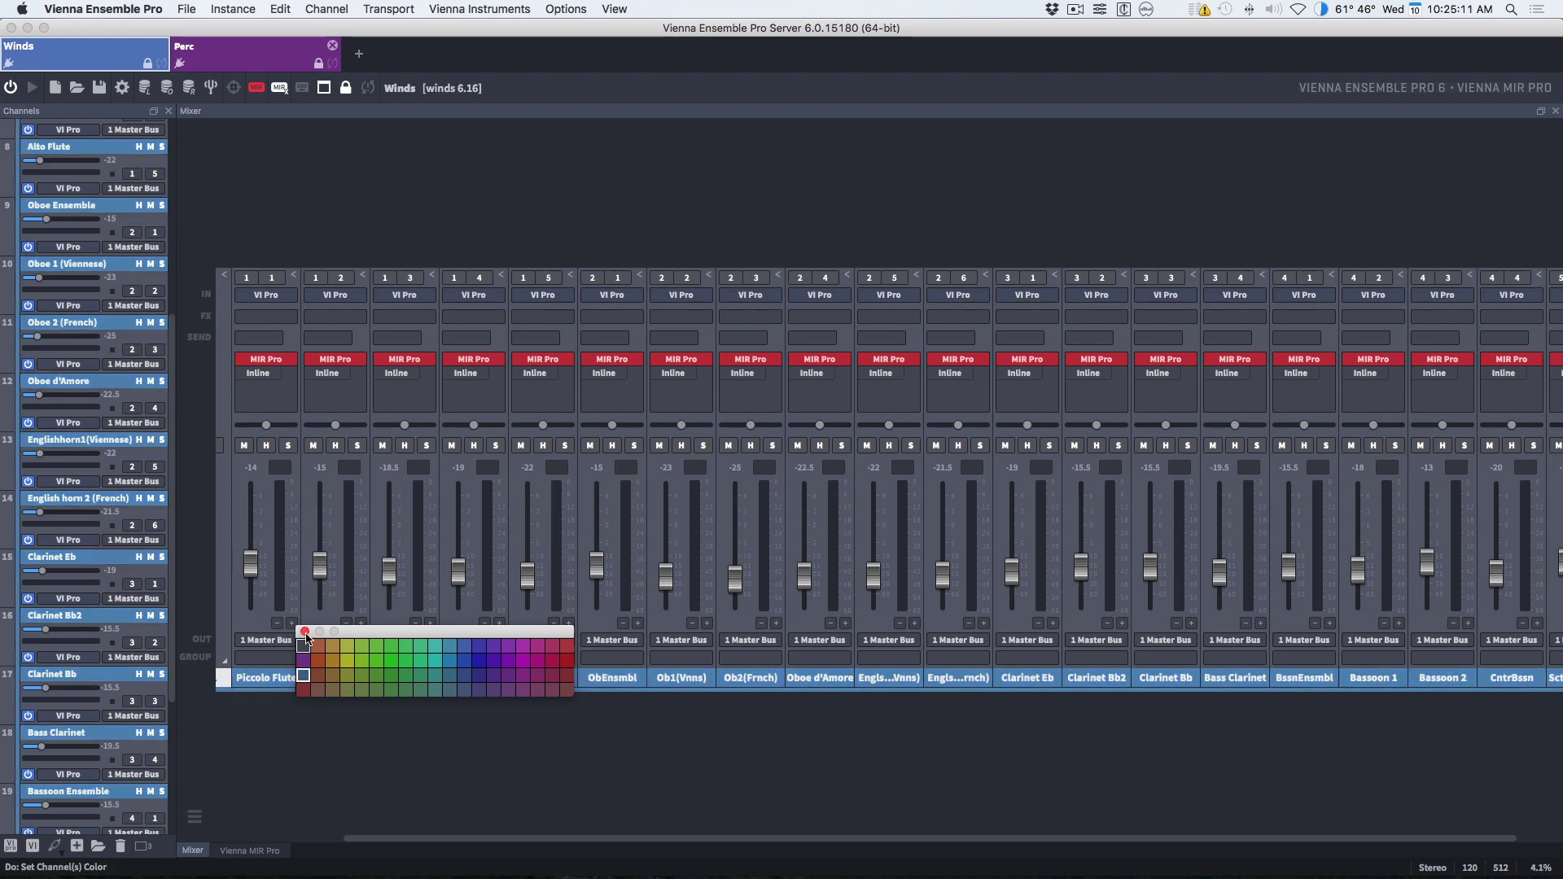
pyautogui.click(304, 631)
# Step: Switch the channel list to compact single-line rows showing all 23 Winds channels
pyautogui.hscroll(-5, 374, 643)
pyautogui.rightClick(383, 644)
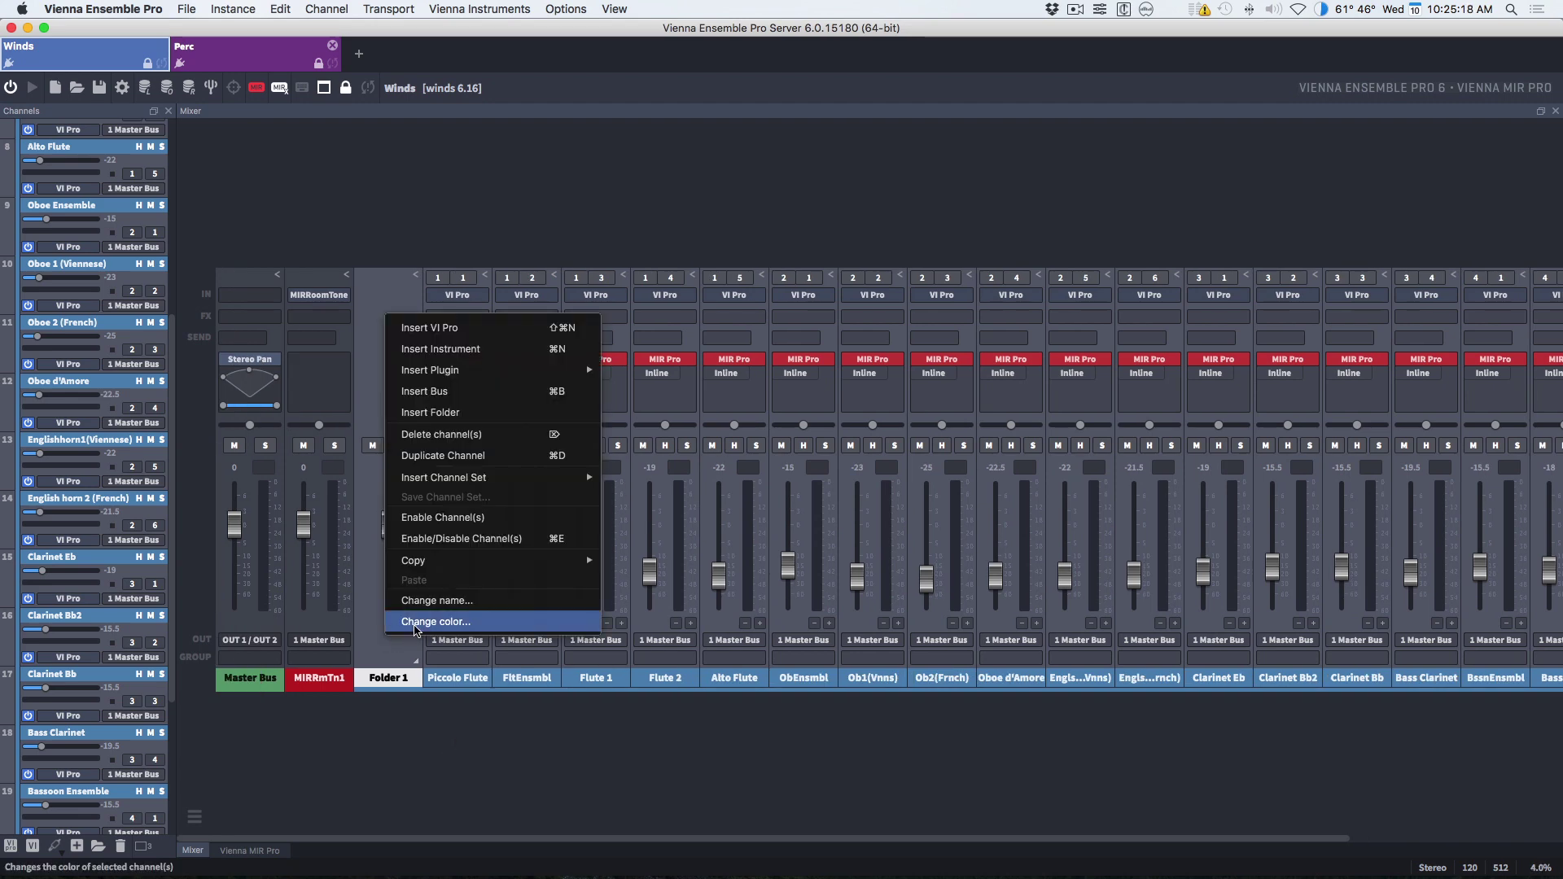
pyautogui.click(386, 654)
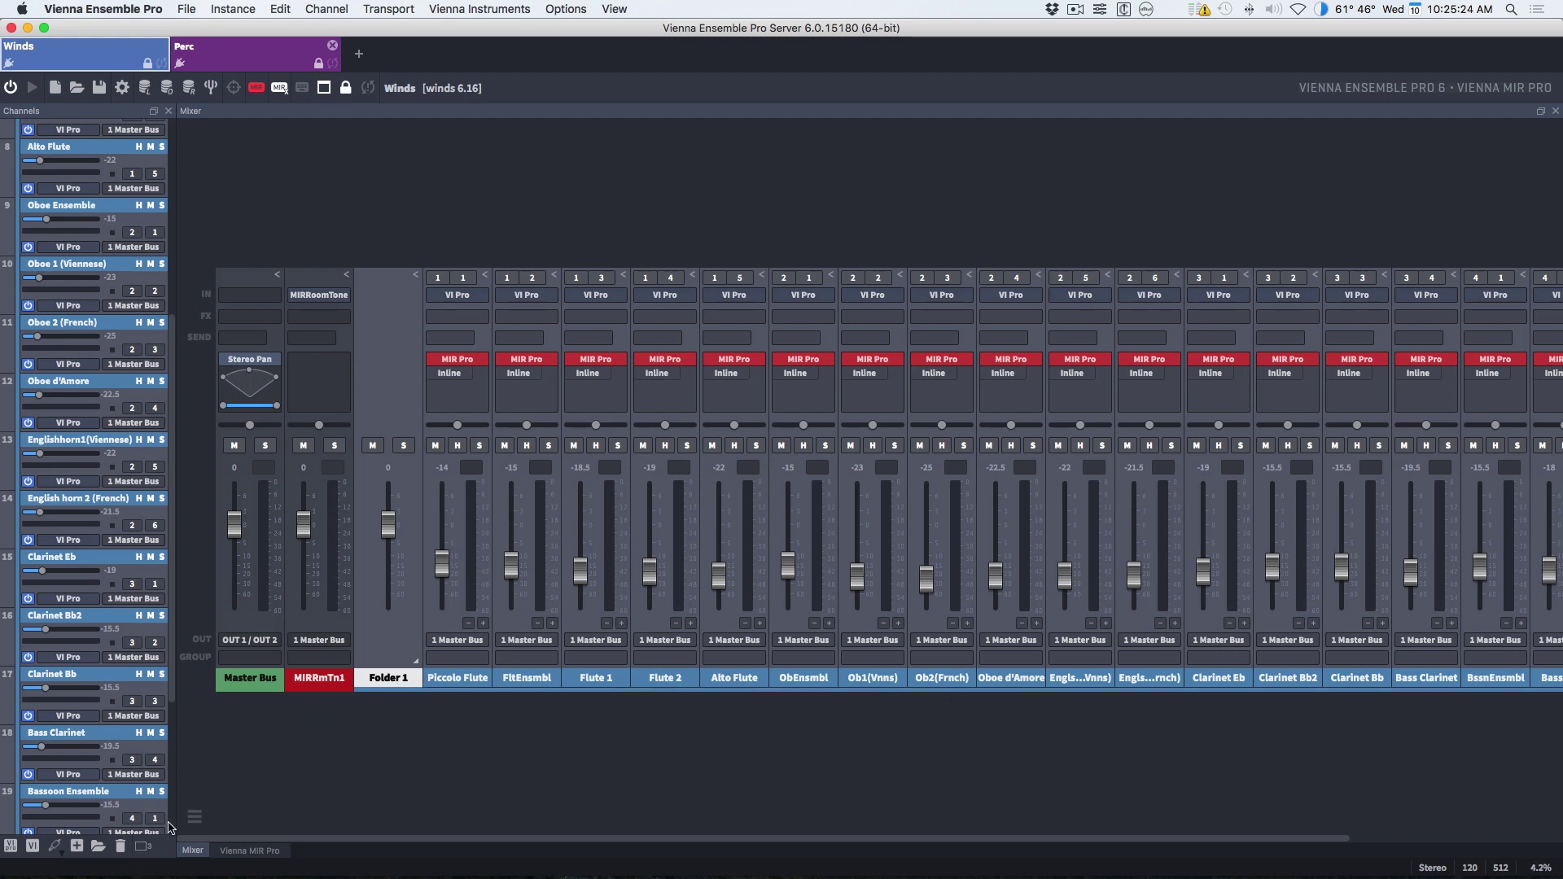
pyautogui.click(144, 846)
pyautogui.click(145, 846)
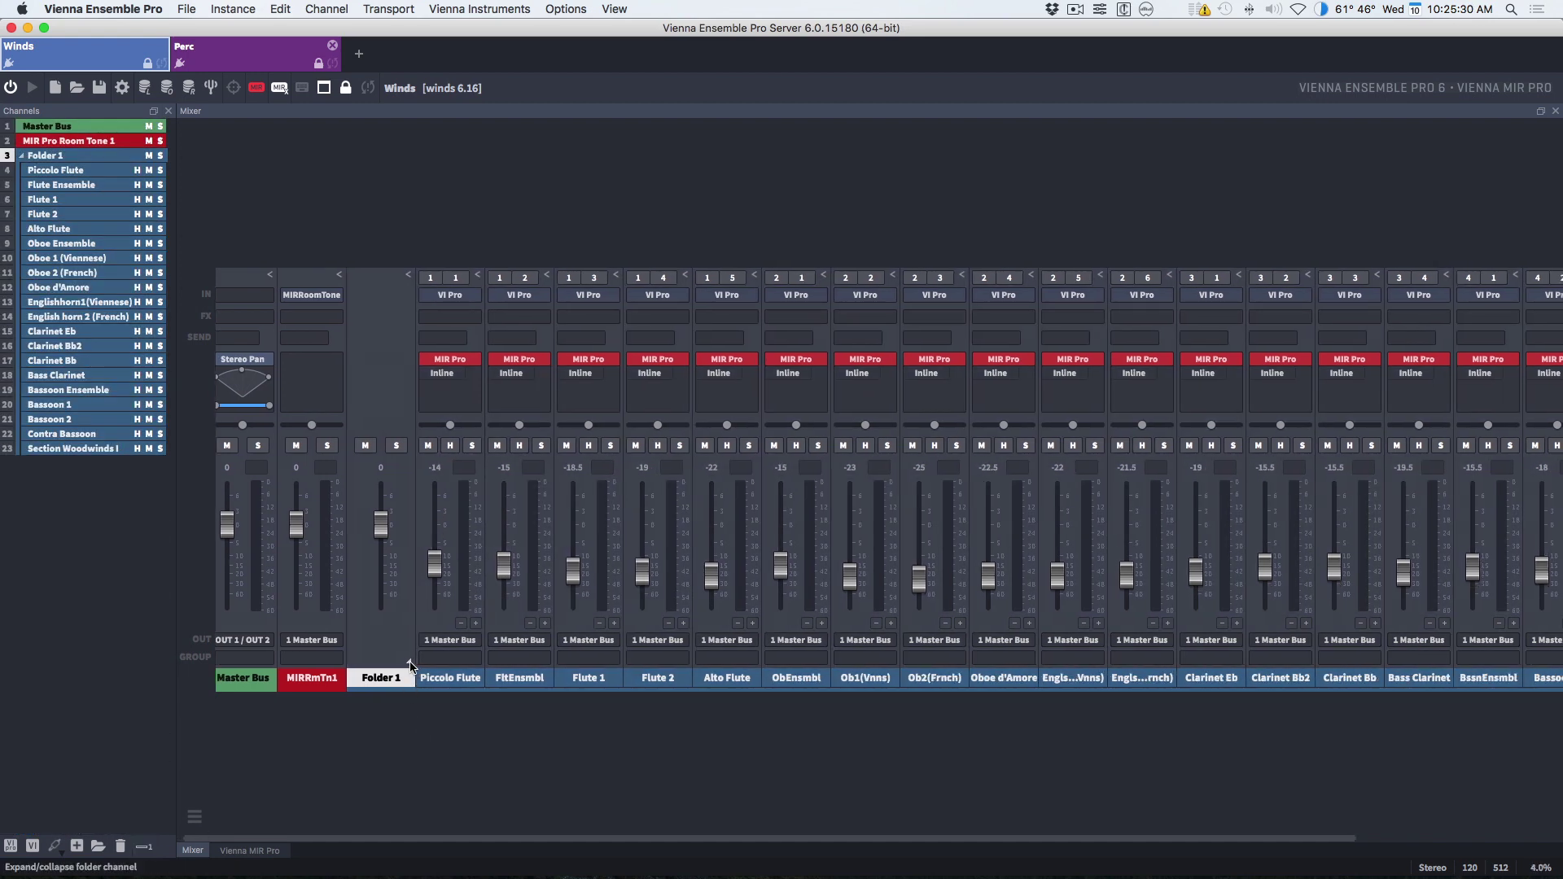
# Step: Select all the woodwind strips together in the Winds mixer
pyautogui.click(411, 665)
pyautogui.click(416, 665)
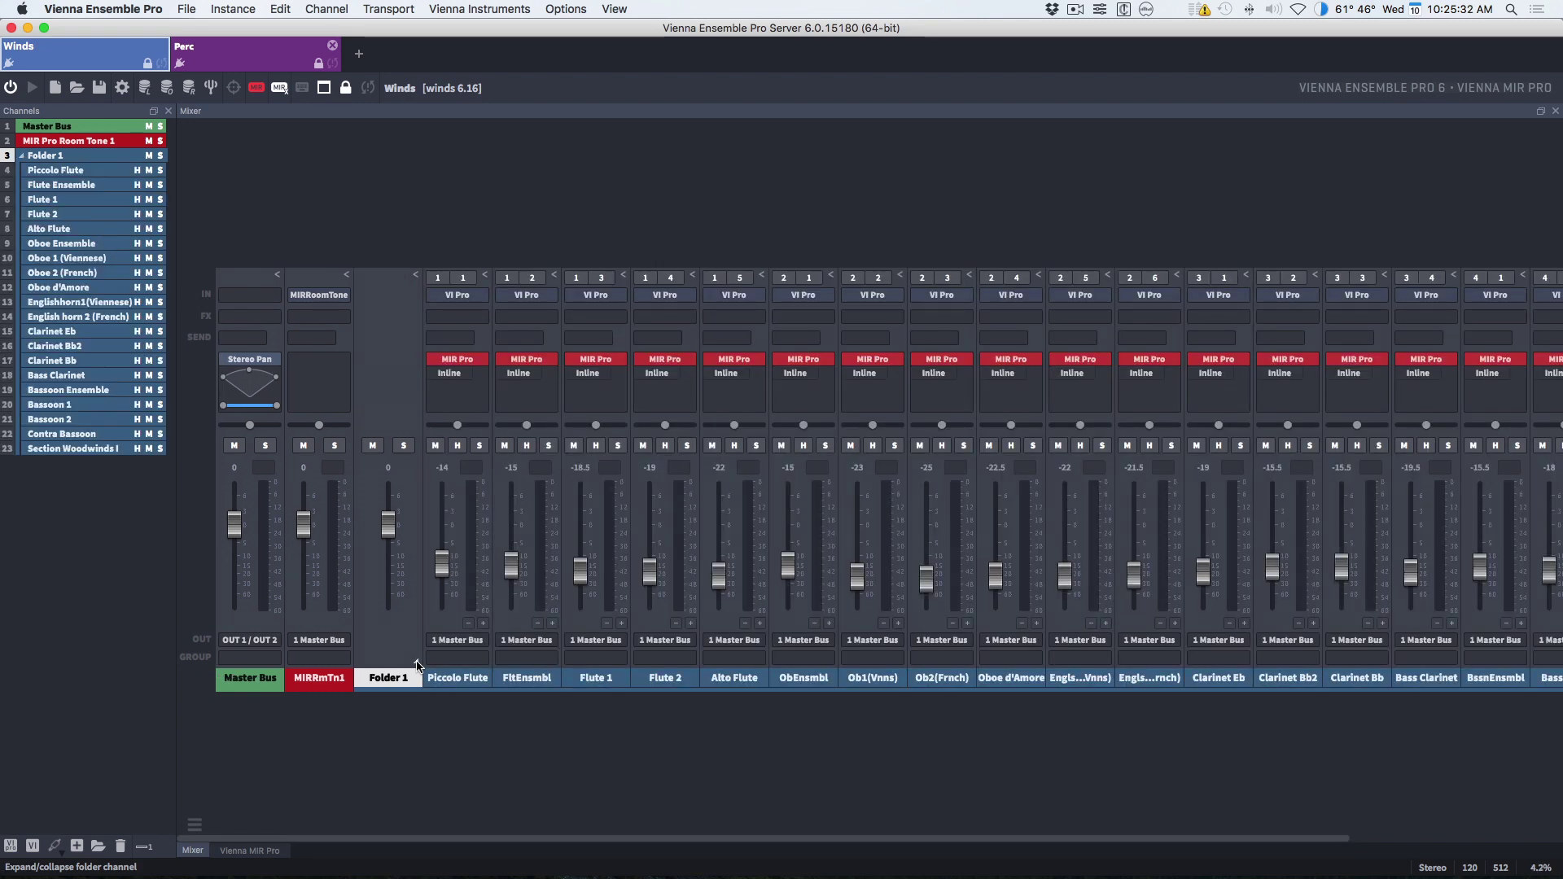
pyautogui.click(417, 665)
pyautogui.click(417, 665)
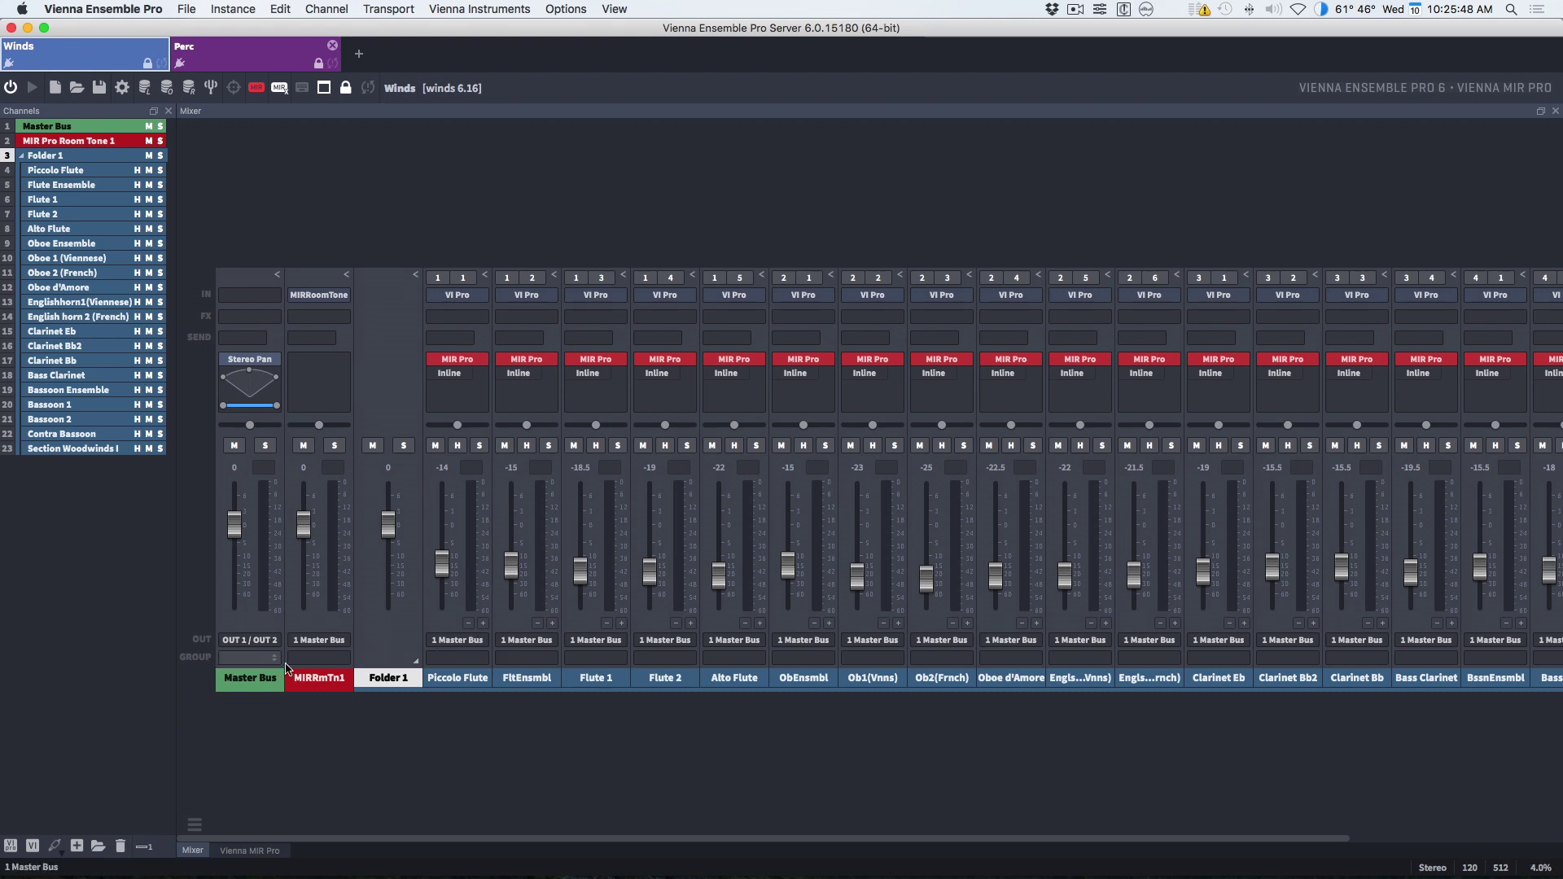
pyautogui.hscroll(5, 887, 741)
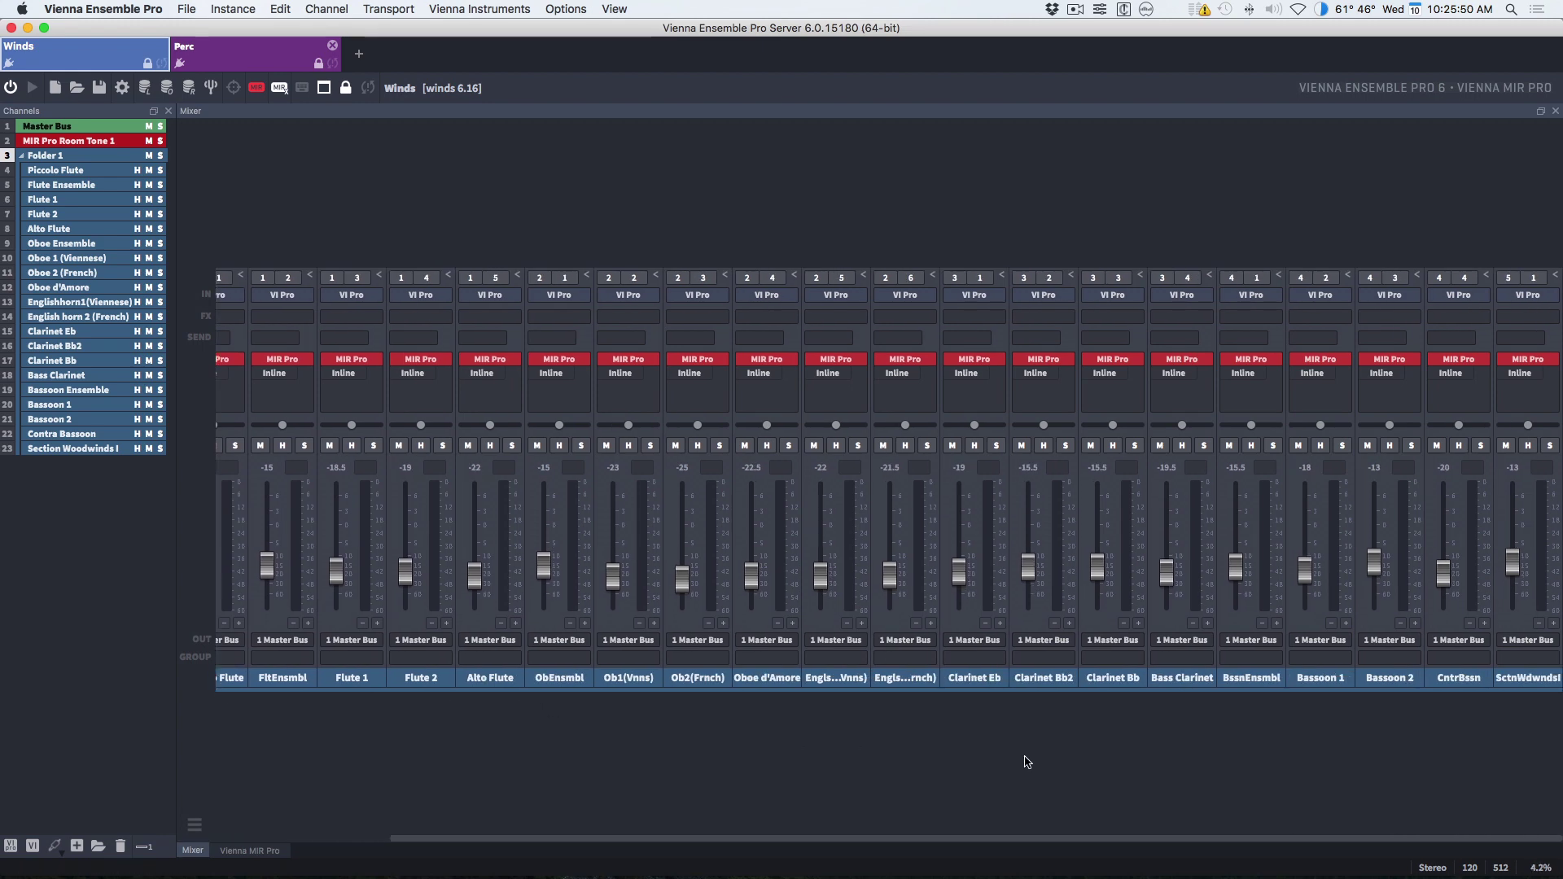
pyautogui.moveTo(1543, 195); pyautogui.dragTo(255, 747)
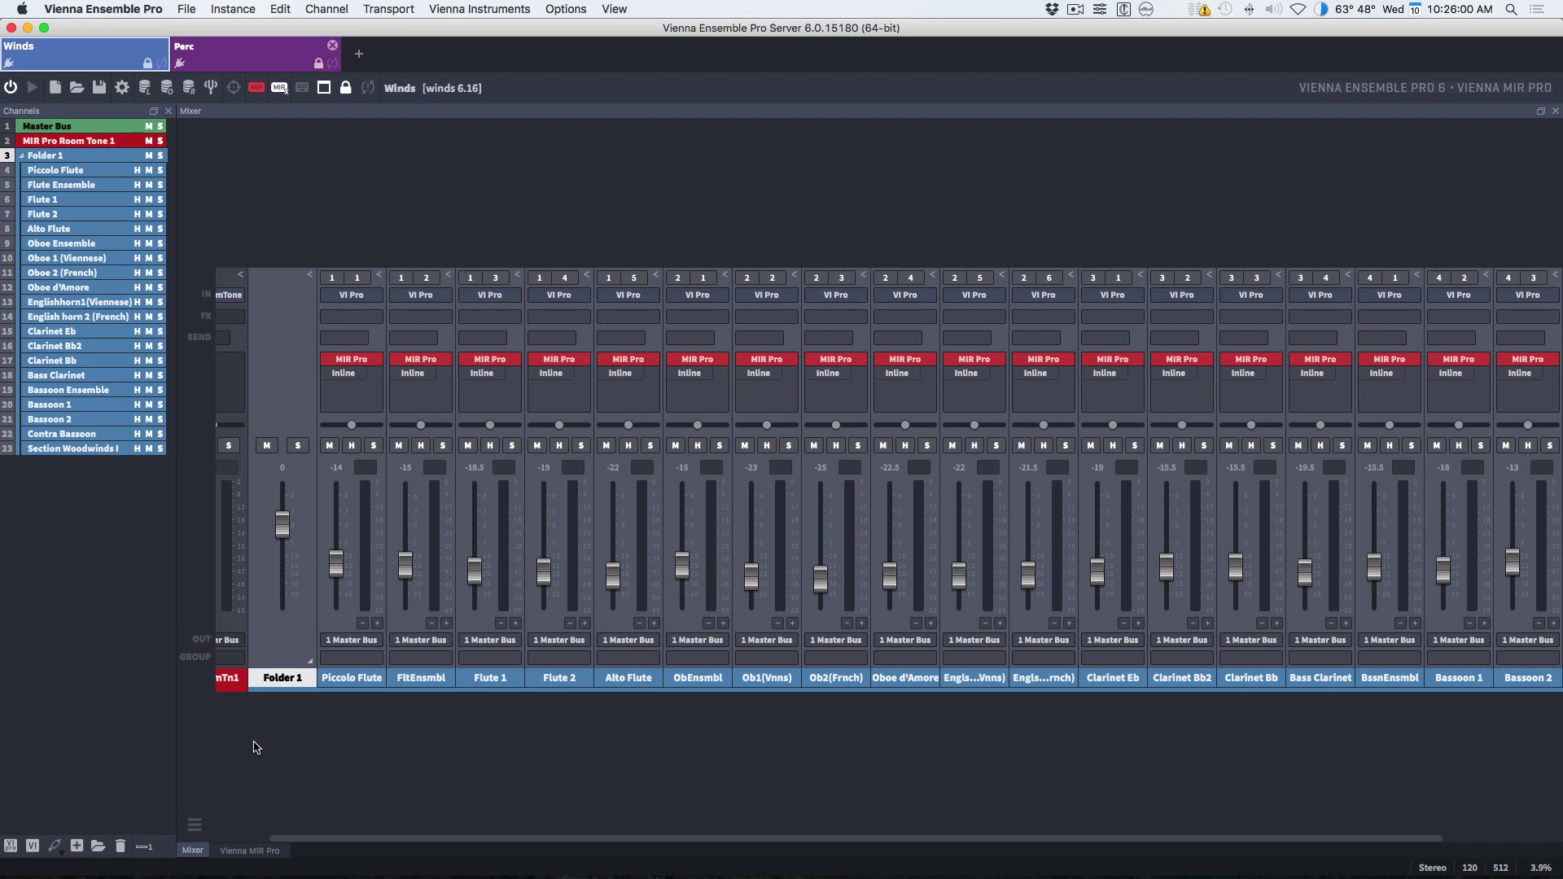
# Step: Assign the selected strips to newly created group 1 and bring up its Group Settings
pyautogui.click(351, 660)
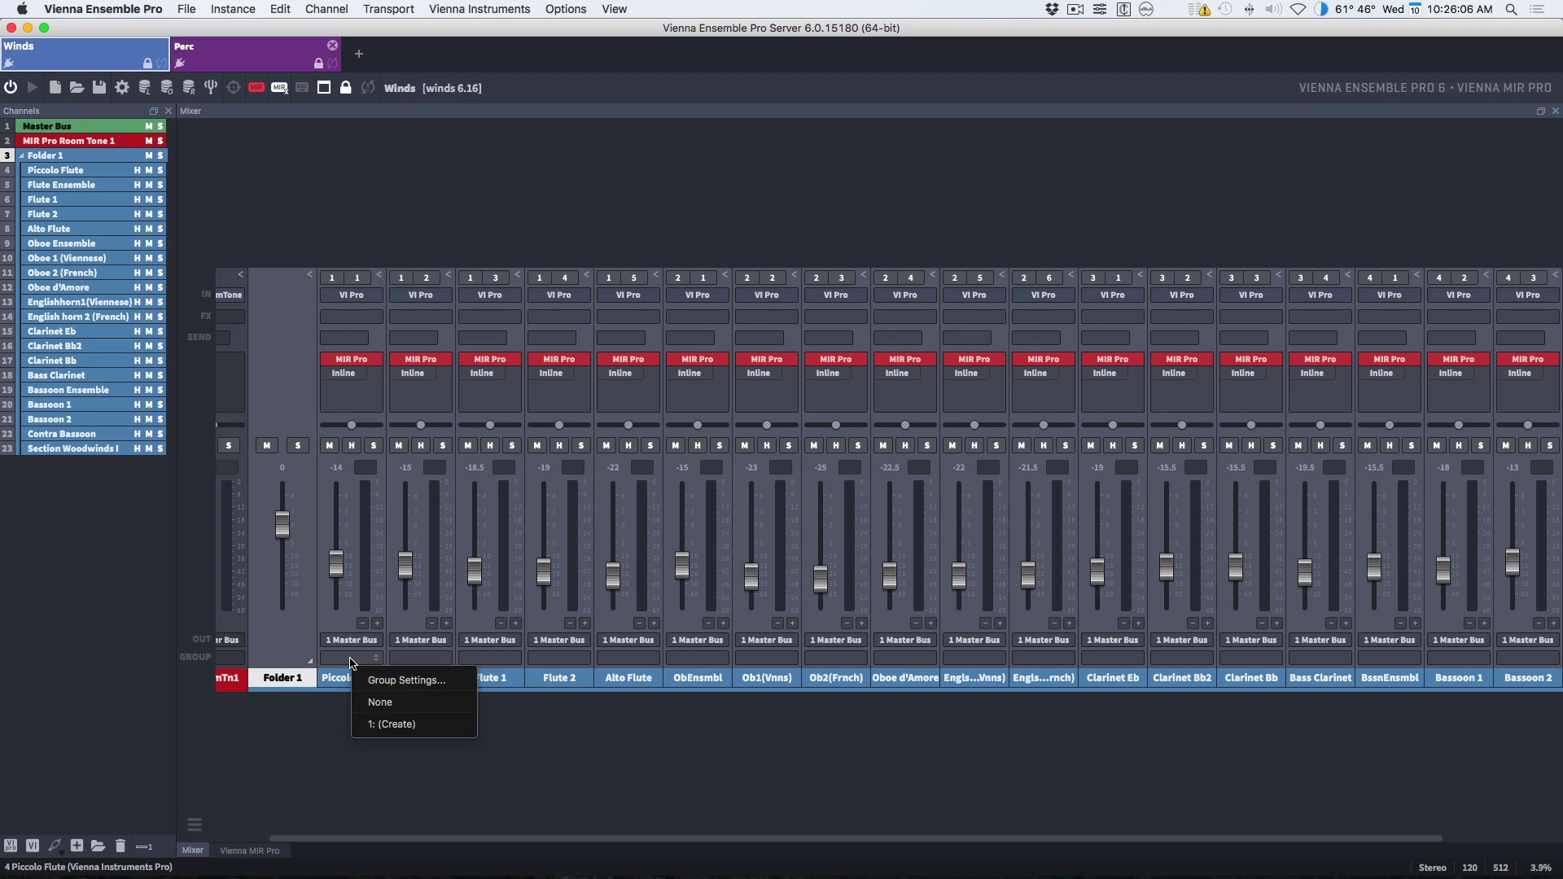
pyautogui.click(372, 721)
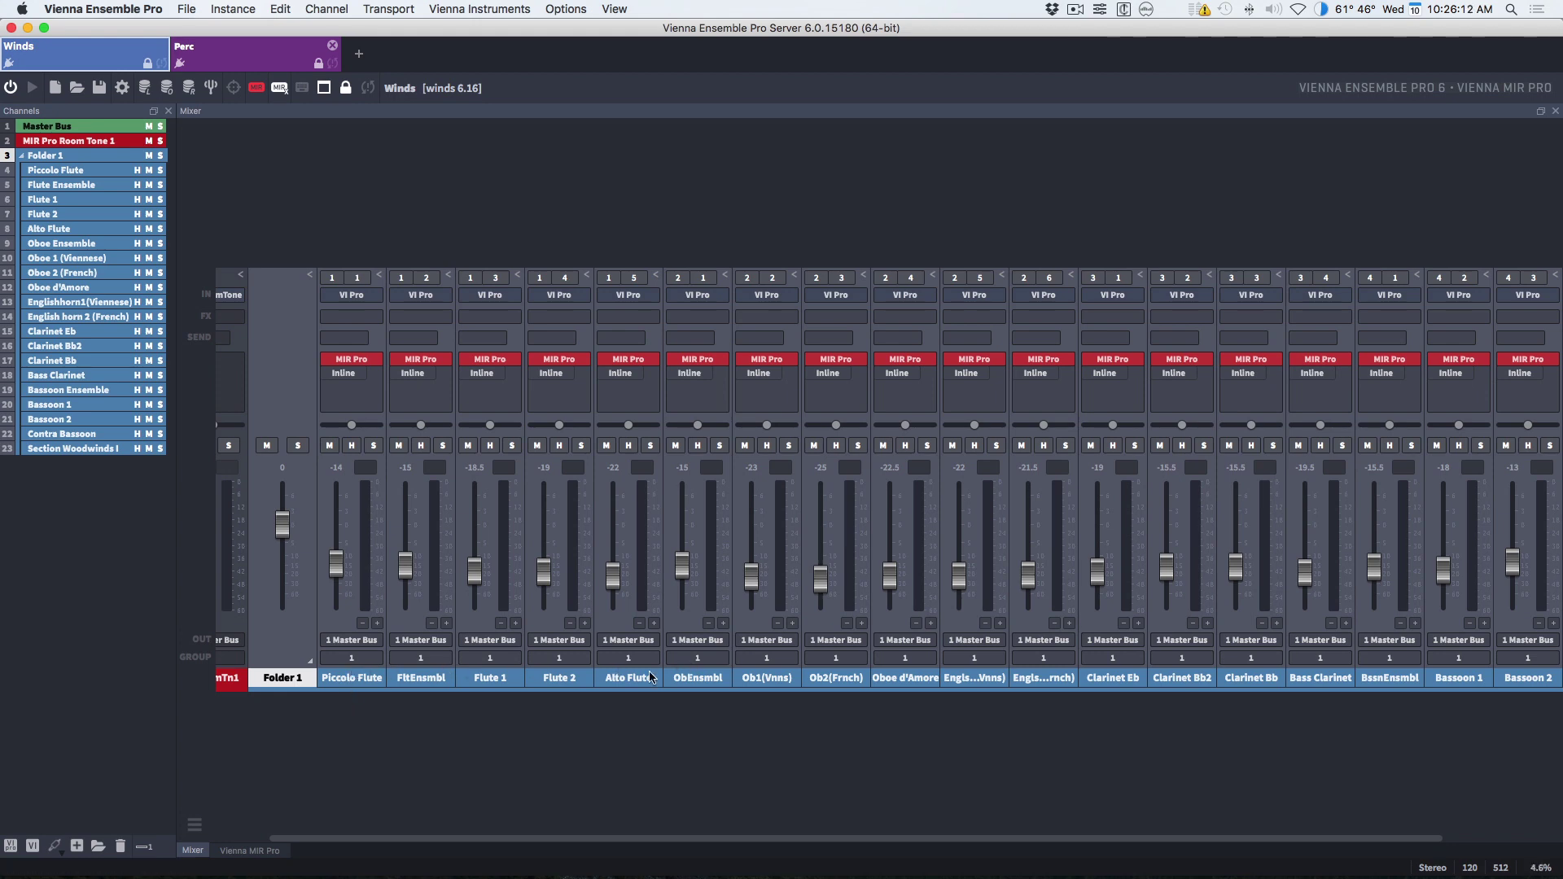
pyautogui.click(351, 663)
pyautogui.click(363, 684)
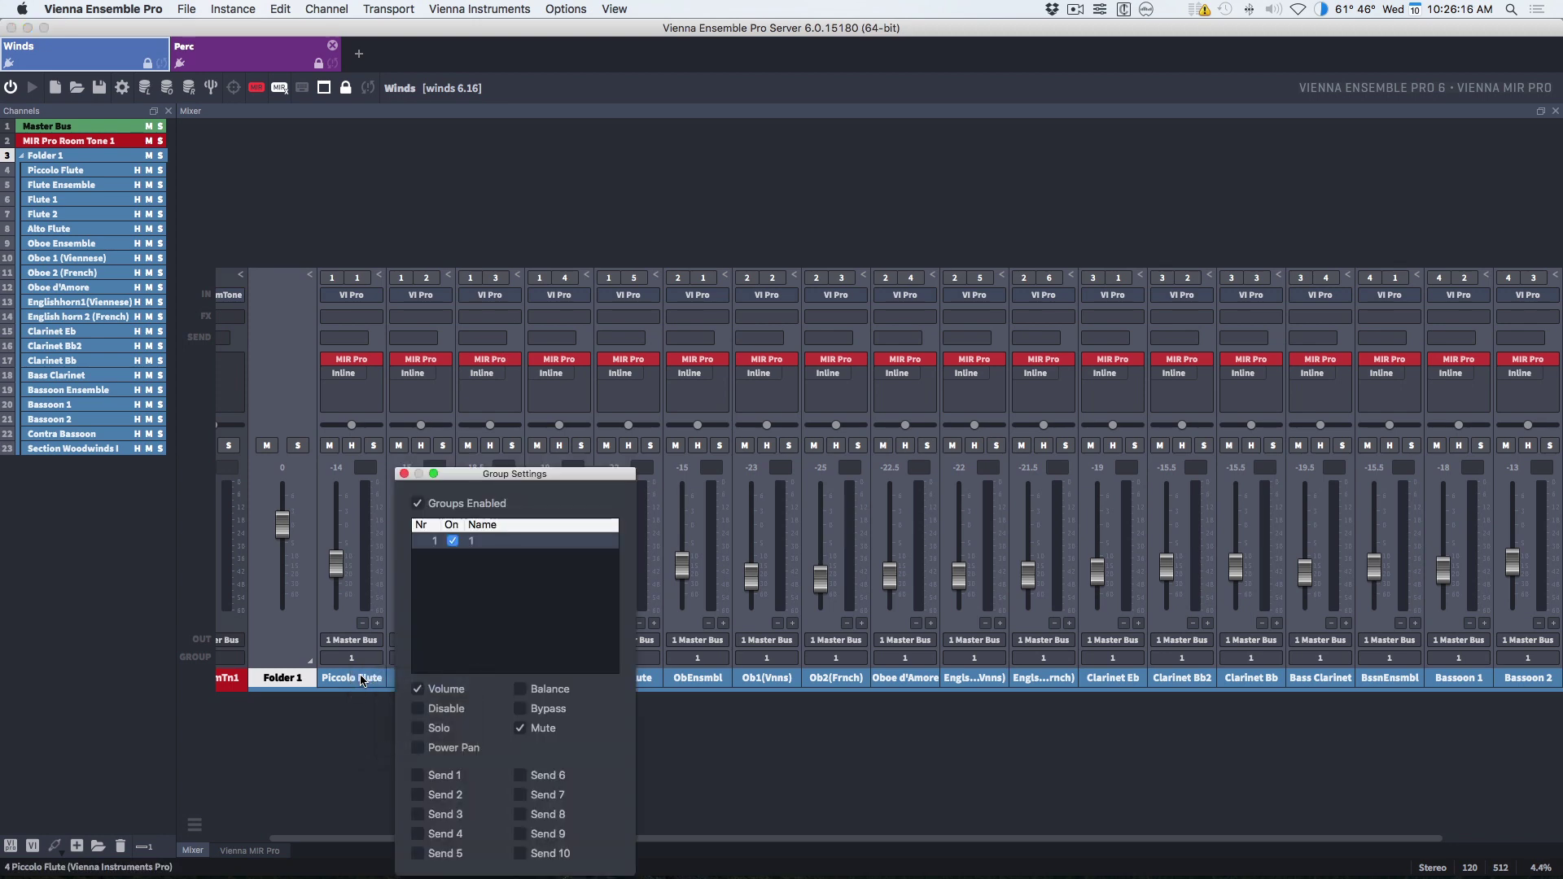
# Step: Name group 1 'Winds' and also link Disable, Power Pan, Solo, Balance and Send 1
pyautogui.doubleClick(475, 543)
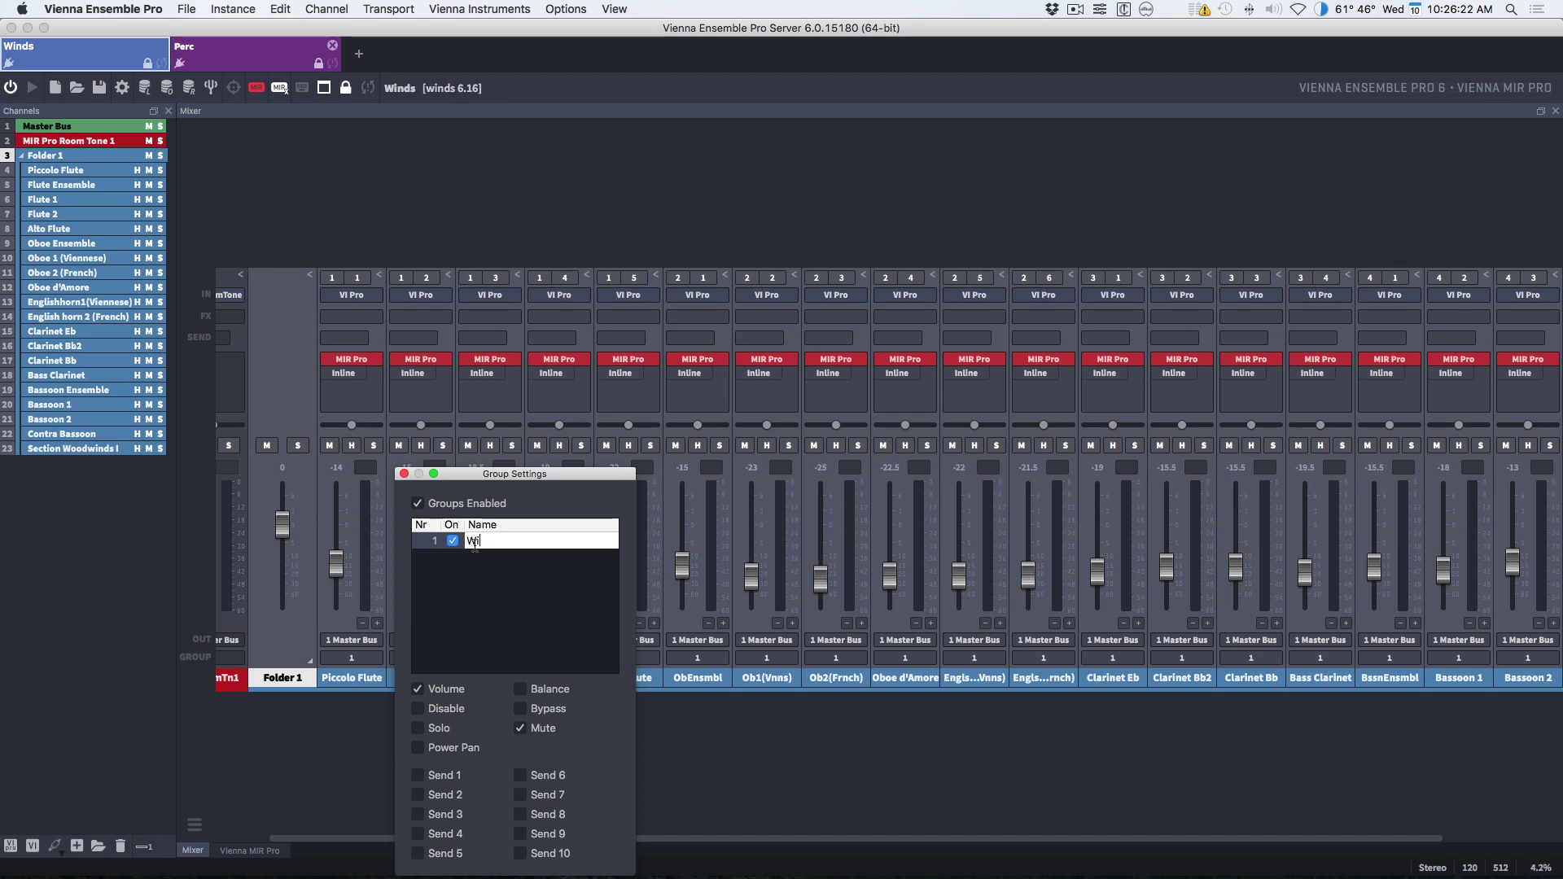
pyautogui.write('Winds')
pyautogui.press('Return')
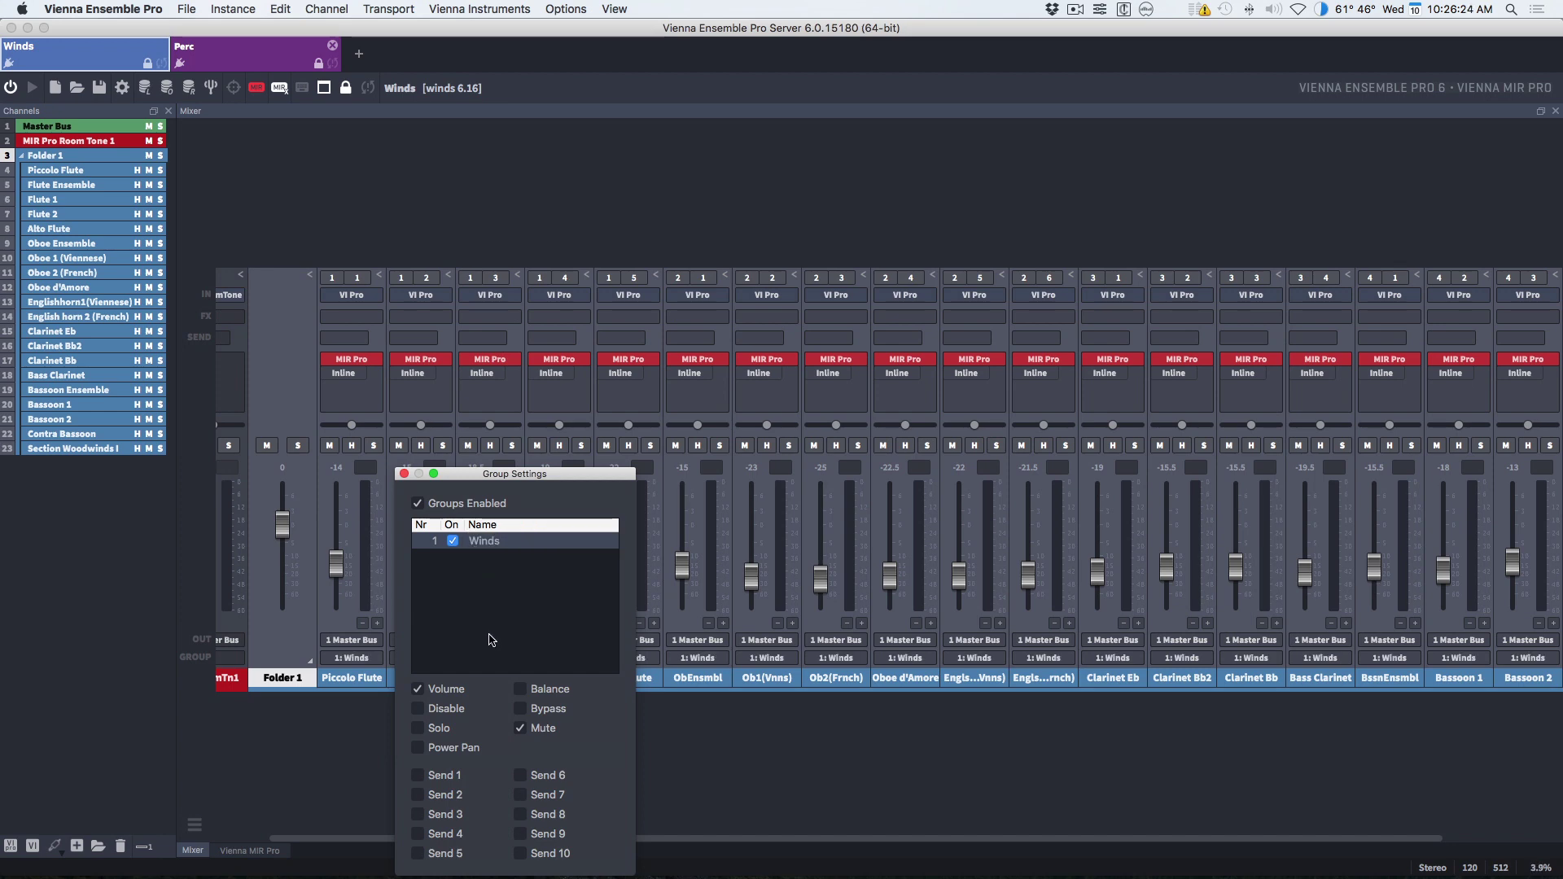
pyautogui.click(420, 709)
pyautogui.click(419, 745)
pyautogui.click(418, 728)
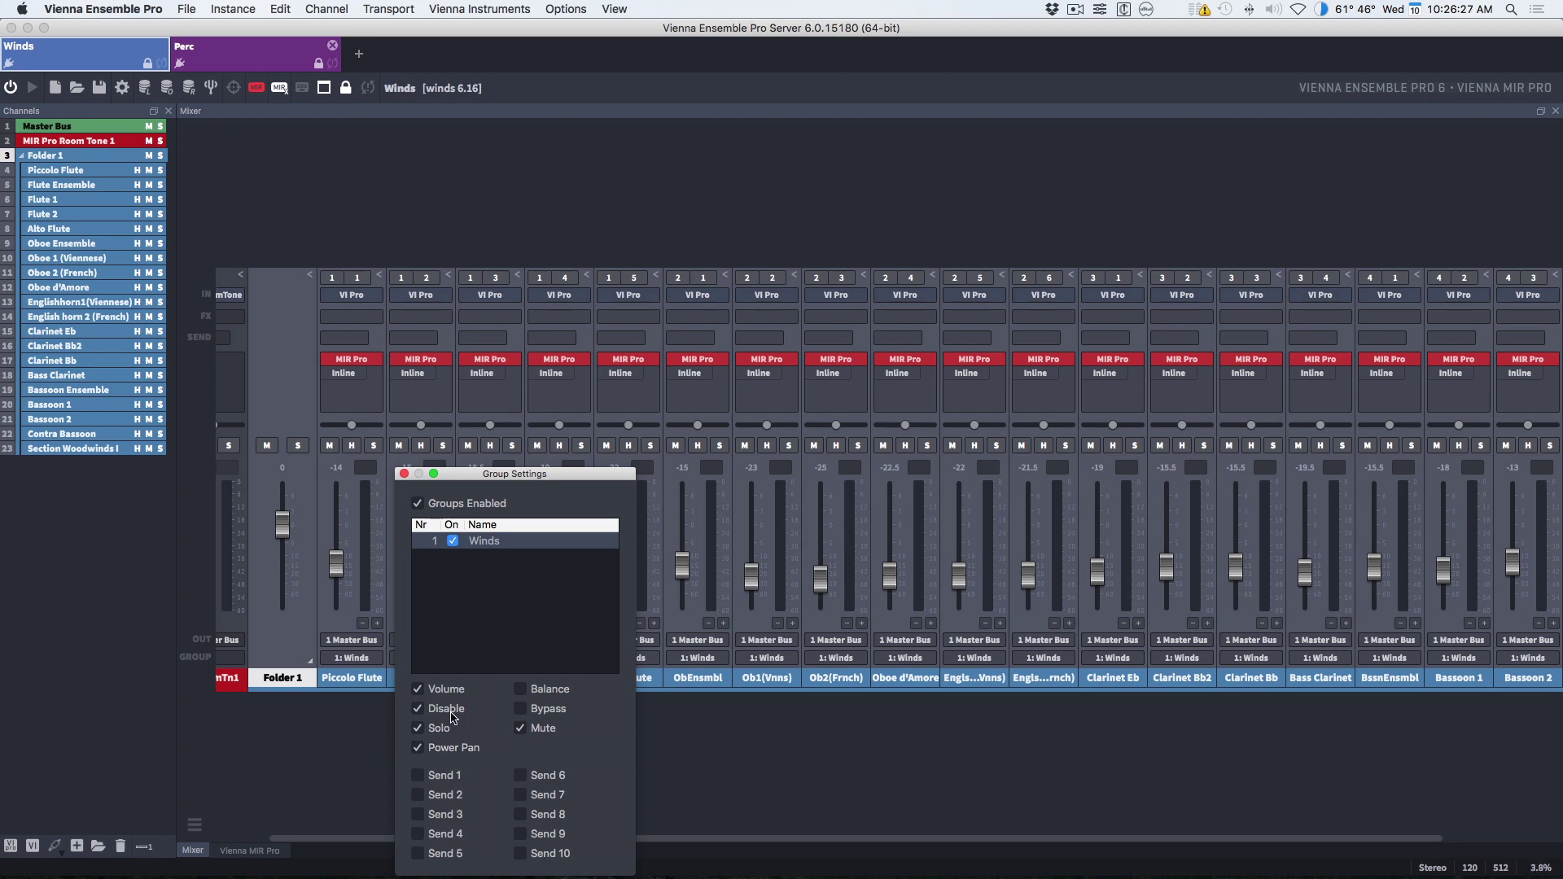
pyautogui.click(520, 689)
pyautogui.click(418, 776)
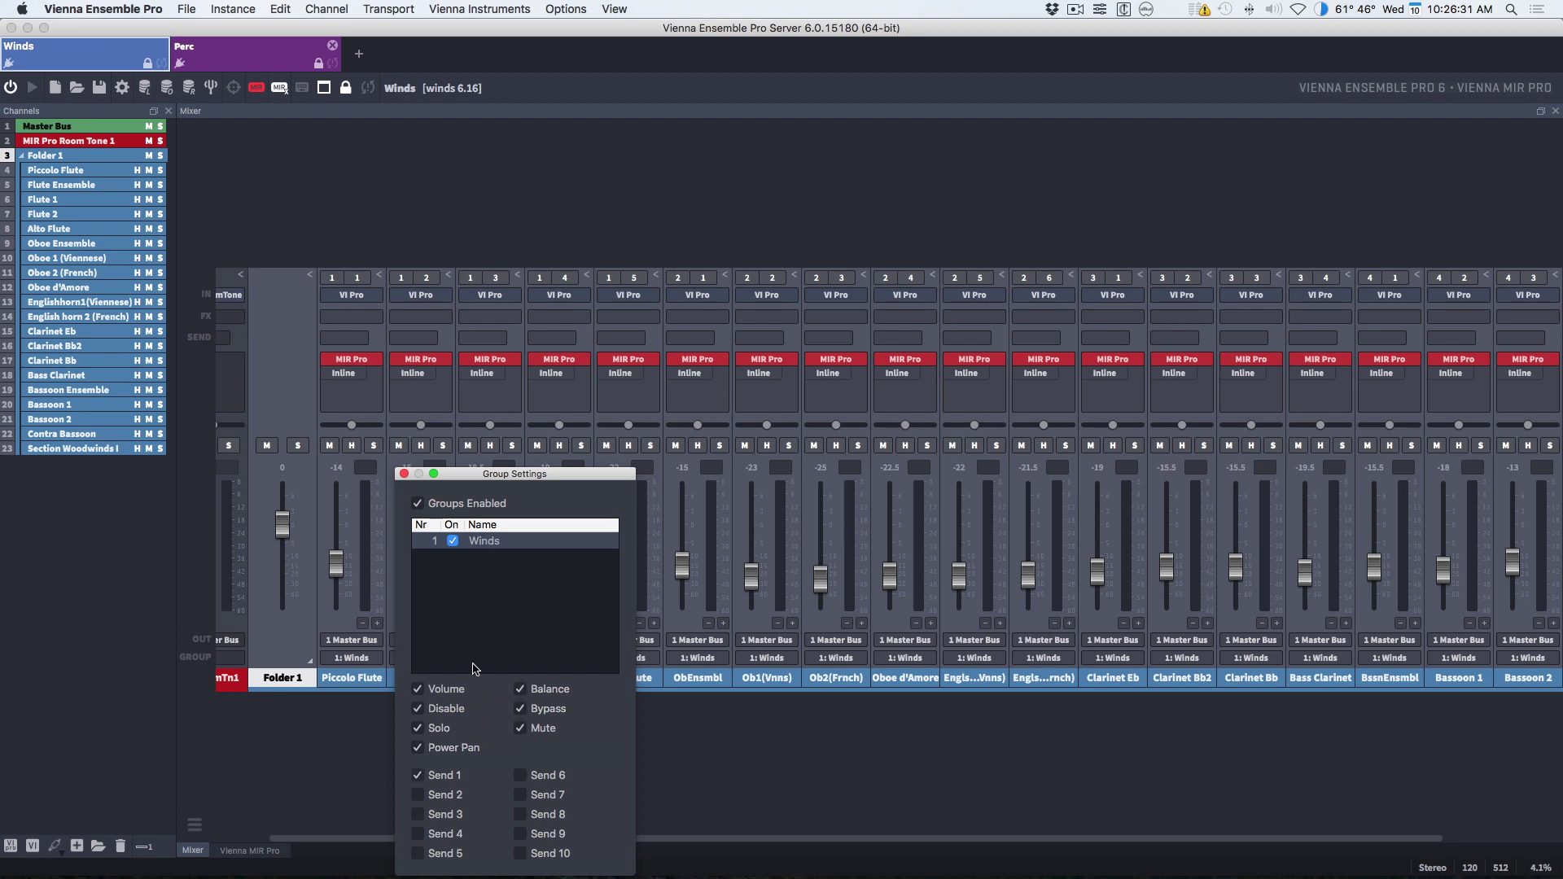
pyautogui.click(404, 474)
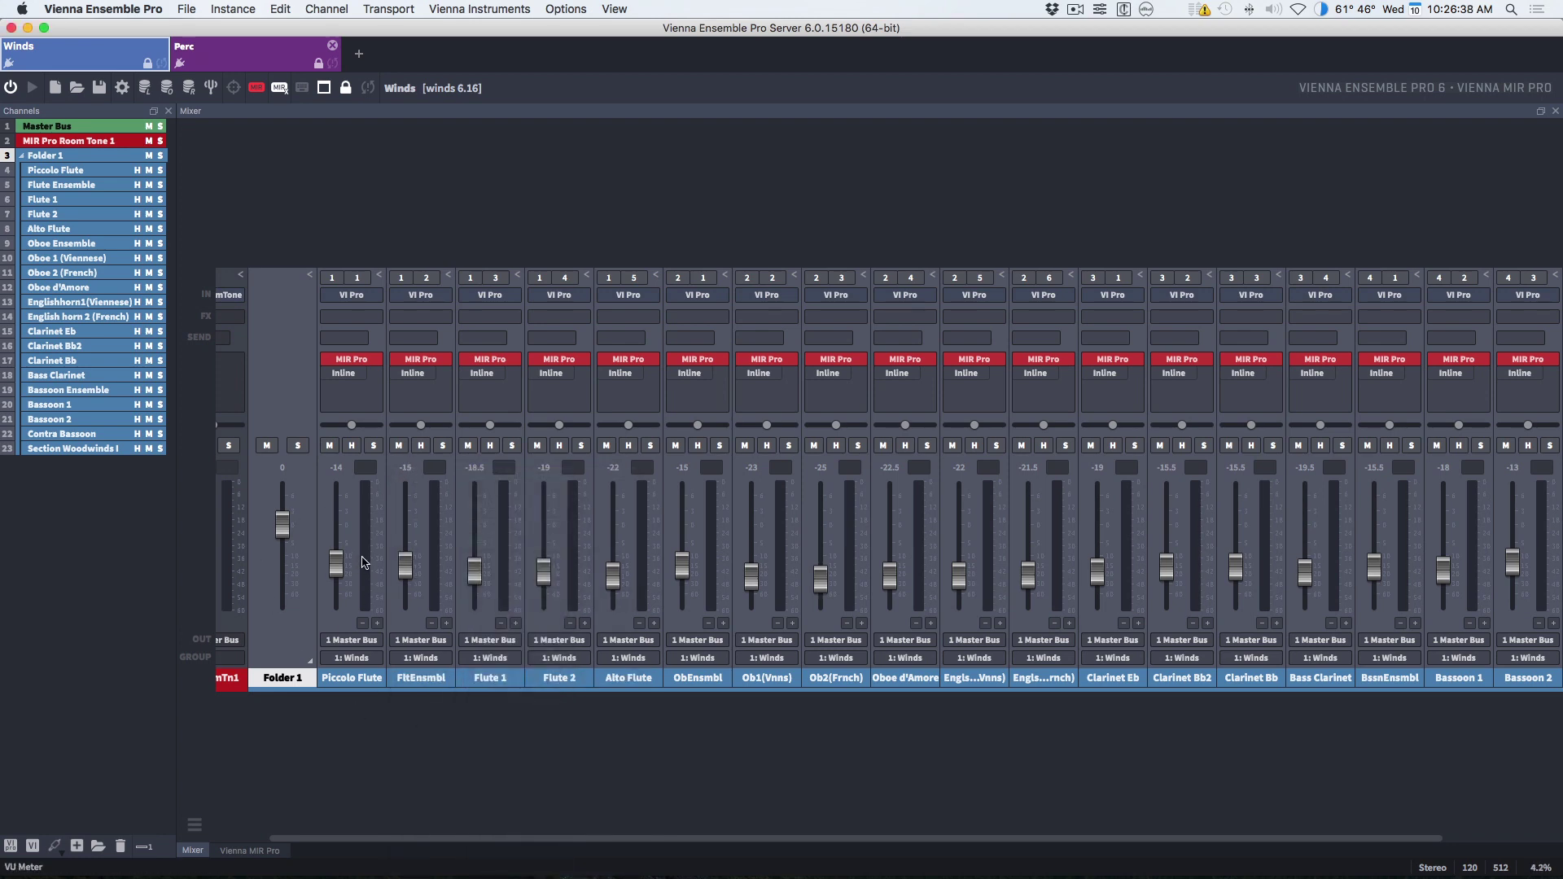
# Step: Test the group by moving the Piccolo Flute and Folder 1 faders about 2 dB lower, then muting and unmuting
pyautogui.moveTo(336, 562)
pyautogui.mouseDown()
pyautogui.moveTo(335, 537)
pyautogui.moveTo(319, 550)
pyautogui.mouseUp()
pyautogui.moveTo(287, 501); pyautogui.dragTo(283, 544)
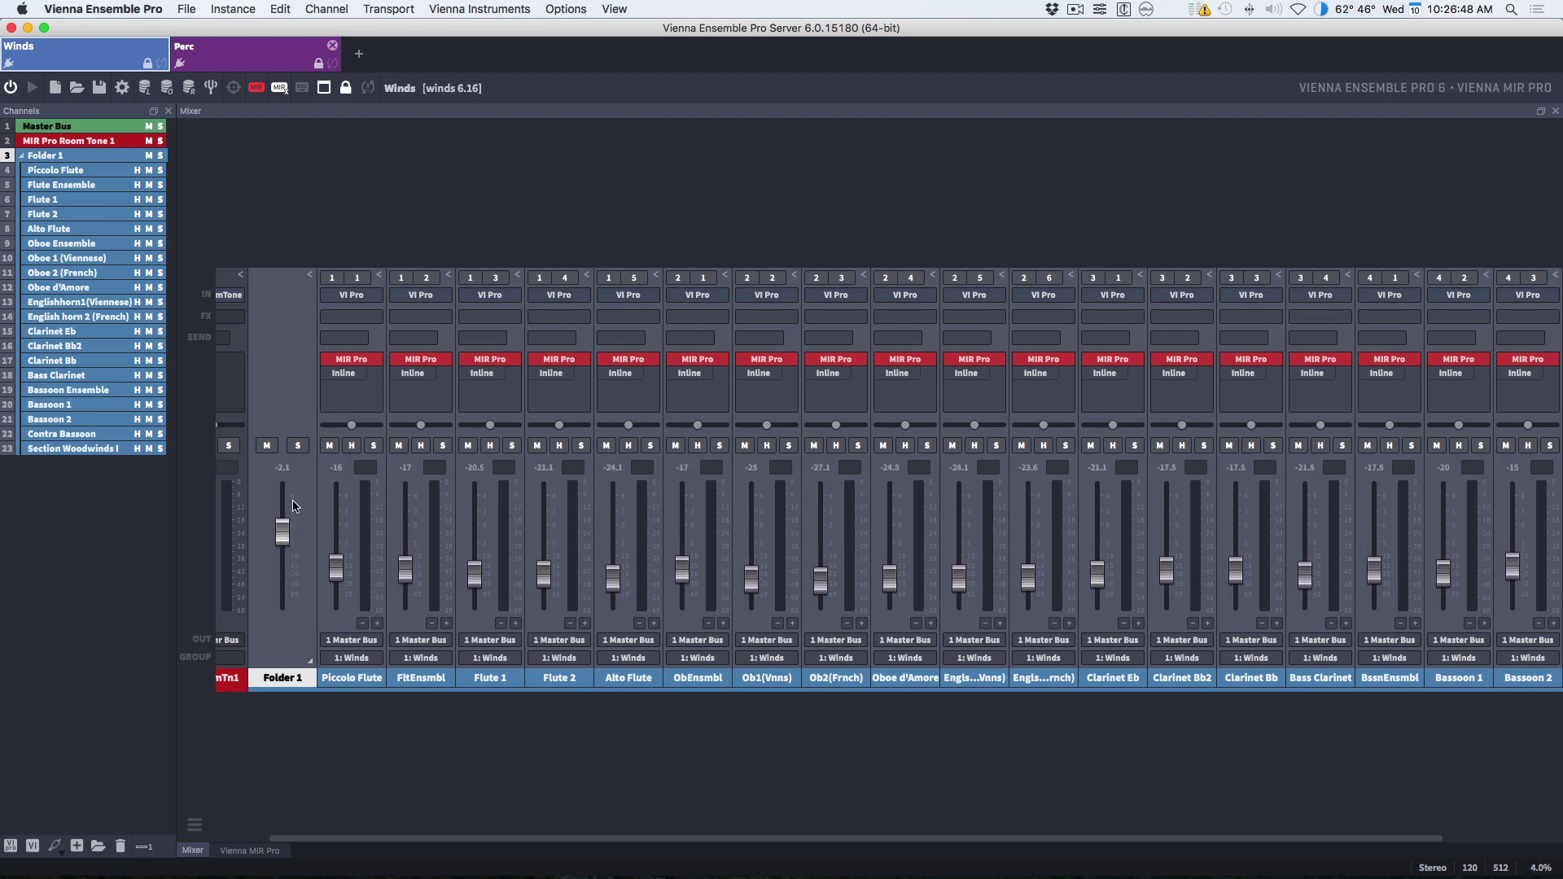
pyautogui.click(330, 446)
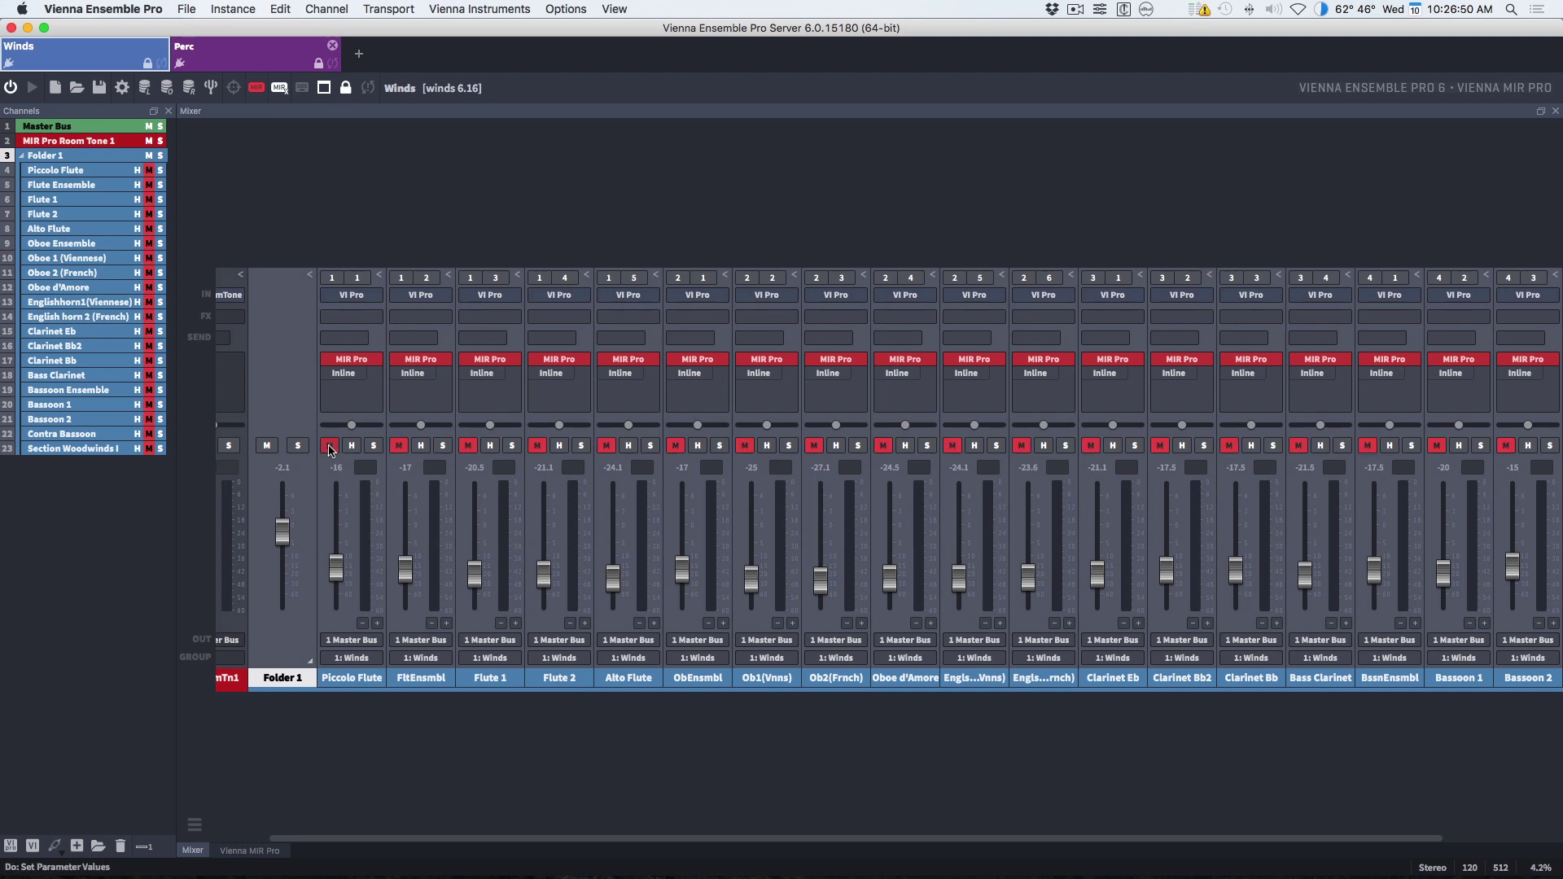
pyautogui.click(330, 446)
pyautogui.click(267, 446)
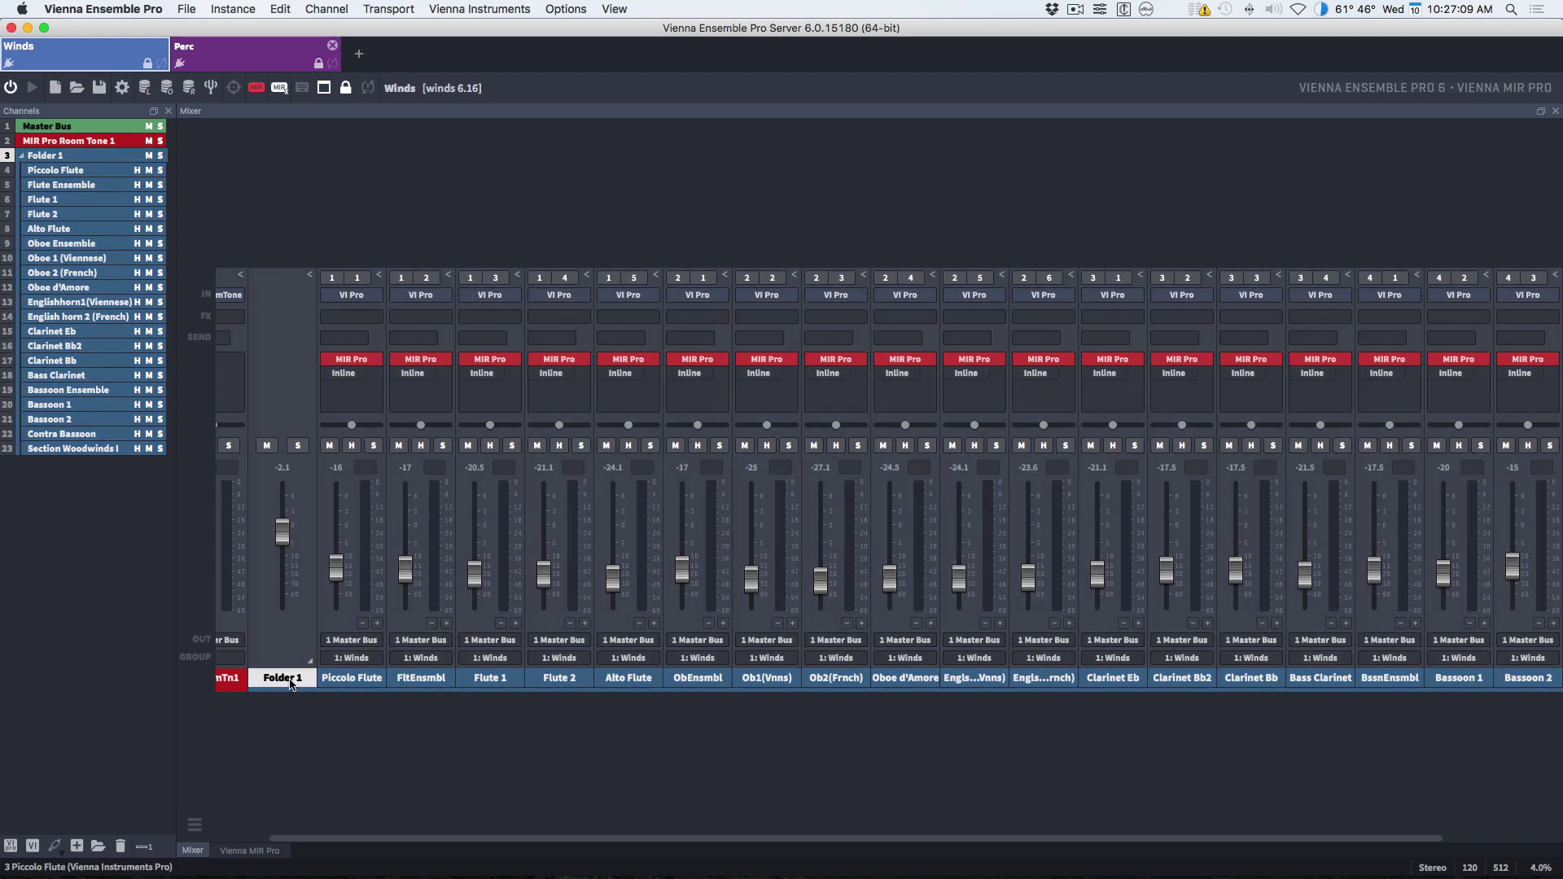
# Step: Rename the Folder 1 channel strip to 'Winds'
pyautogui.hscroll(2, 290, 683)
pyautogui.rightClick(290, 684)
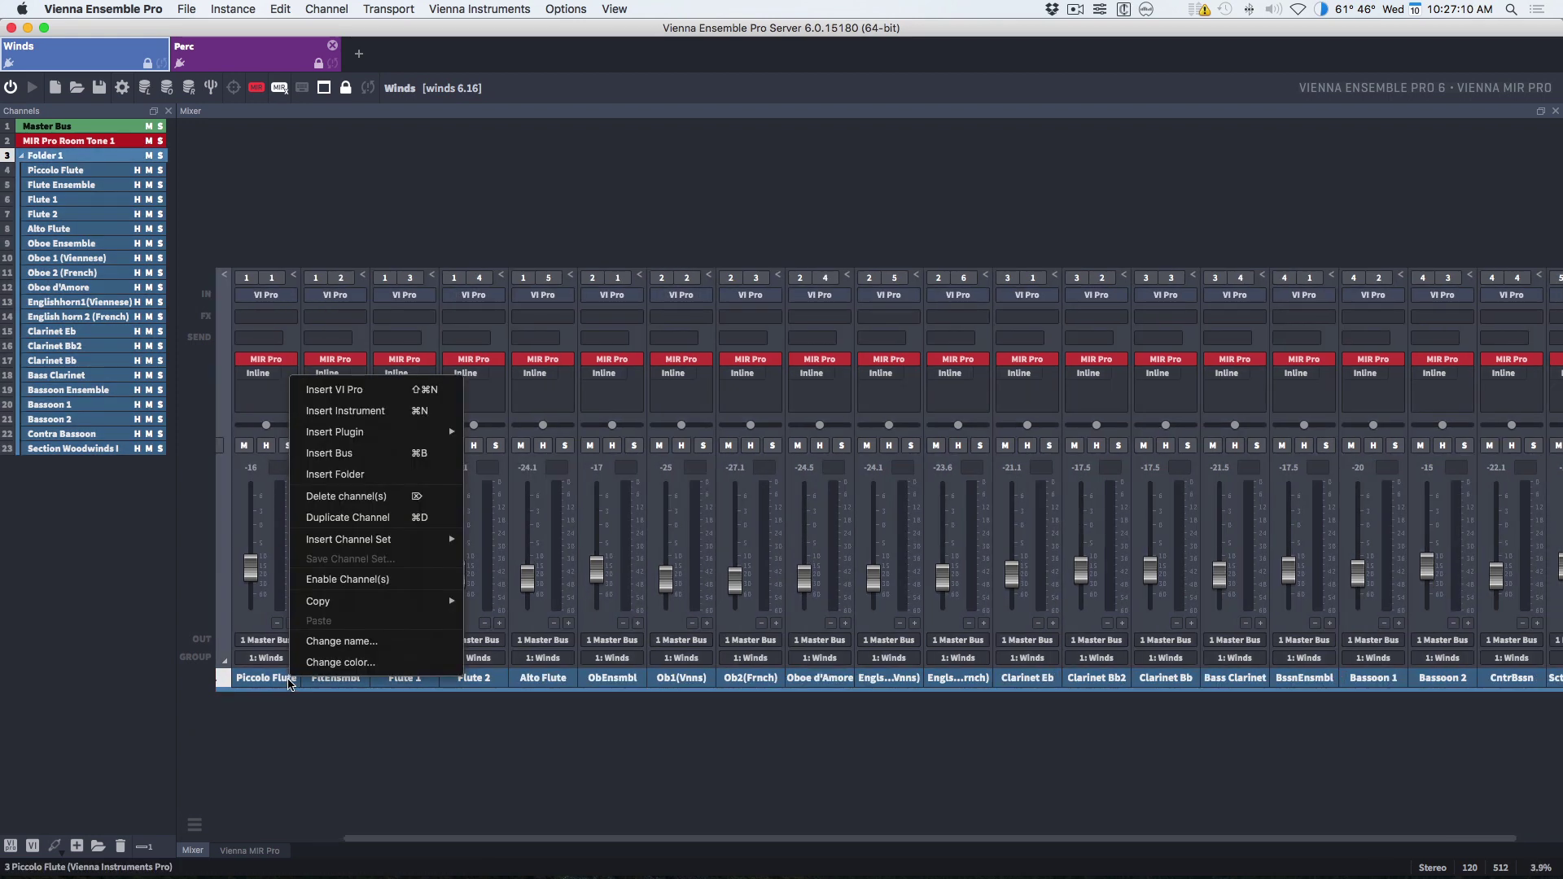
pyautogui.click(321, 725)
pyautogui.hscroll(-3, 319, 723)
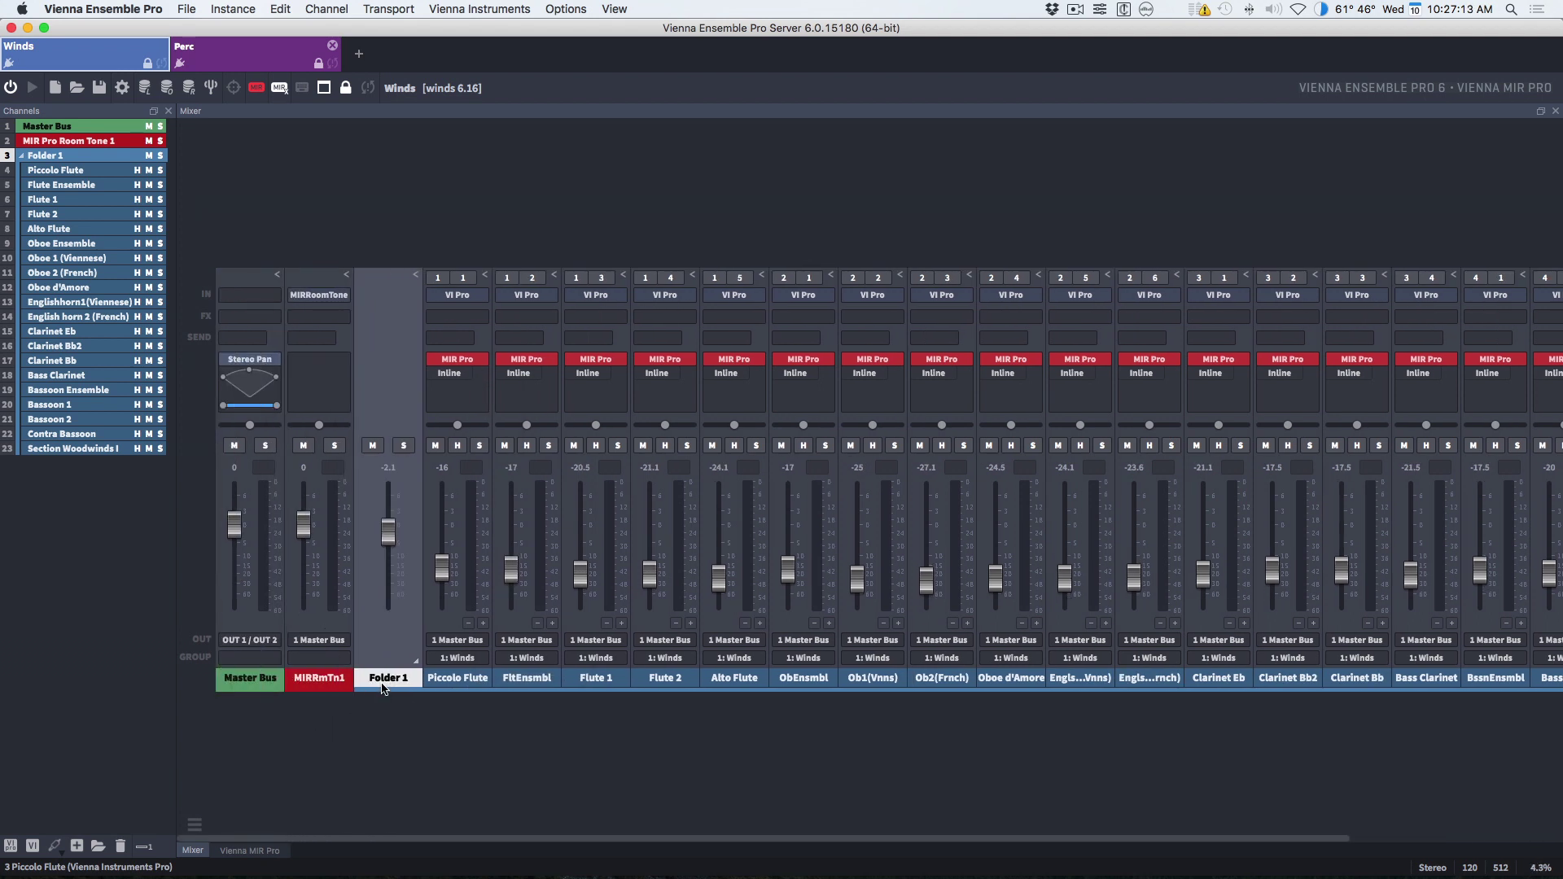
pyautogui.hscroll(2, 383, 688)
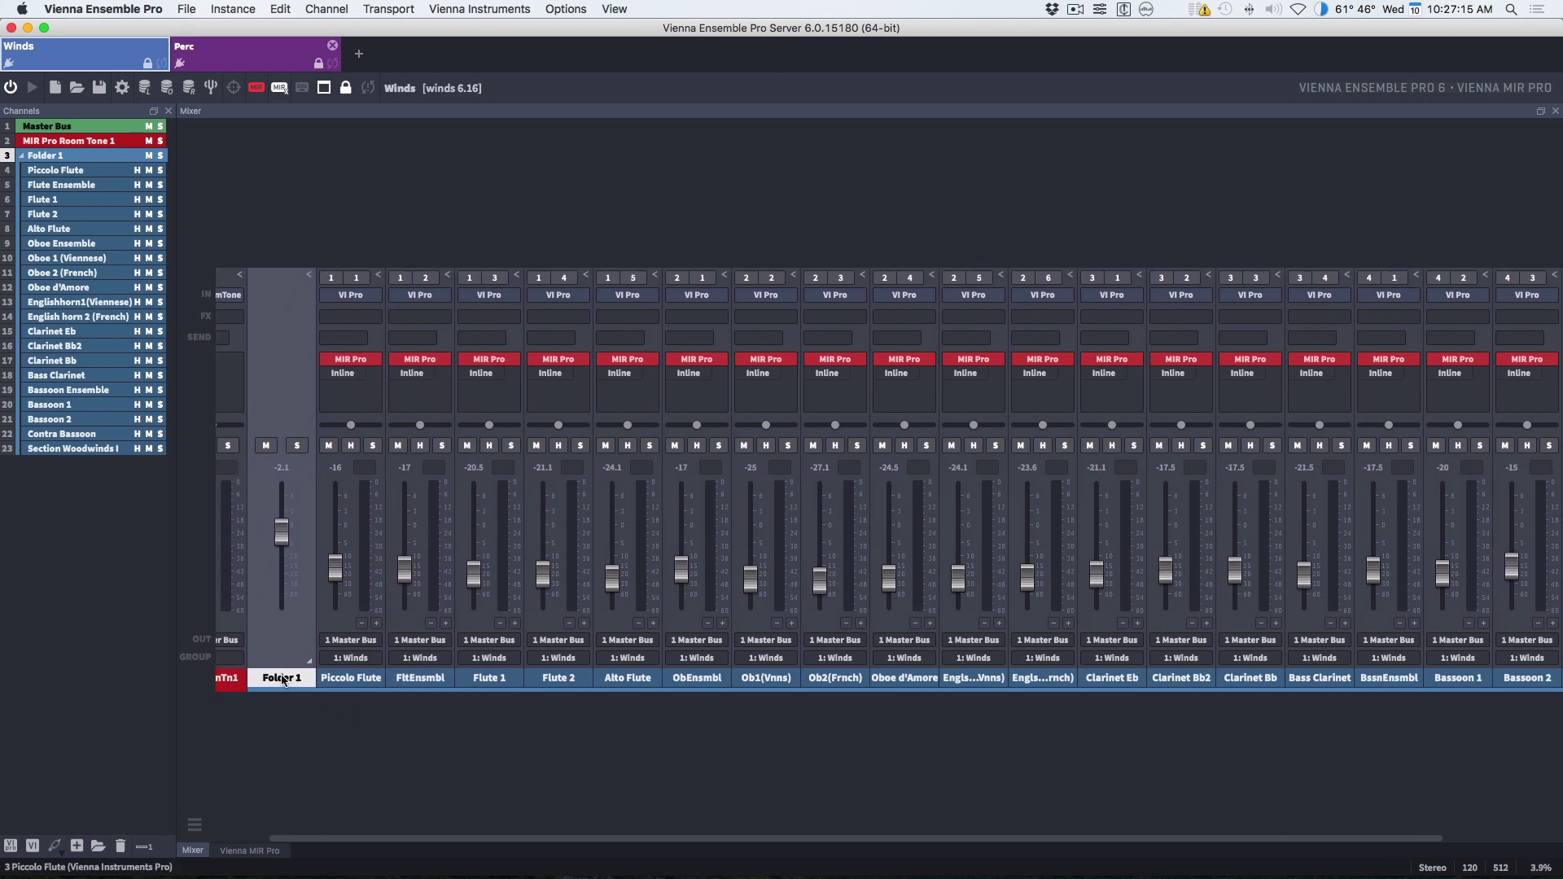
pyautogui.rightClick(282, 679)
pyautogui.click(303, 639)
pyautogui.write('Winds')
pyautogui.press('Return')
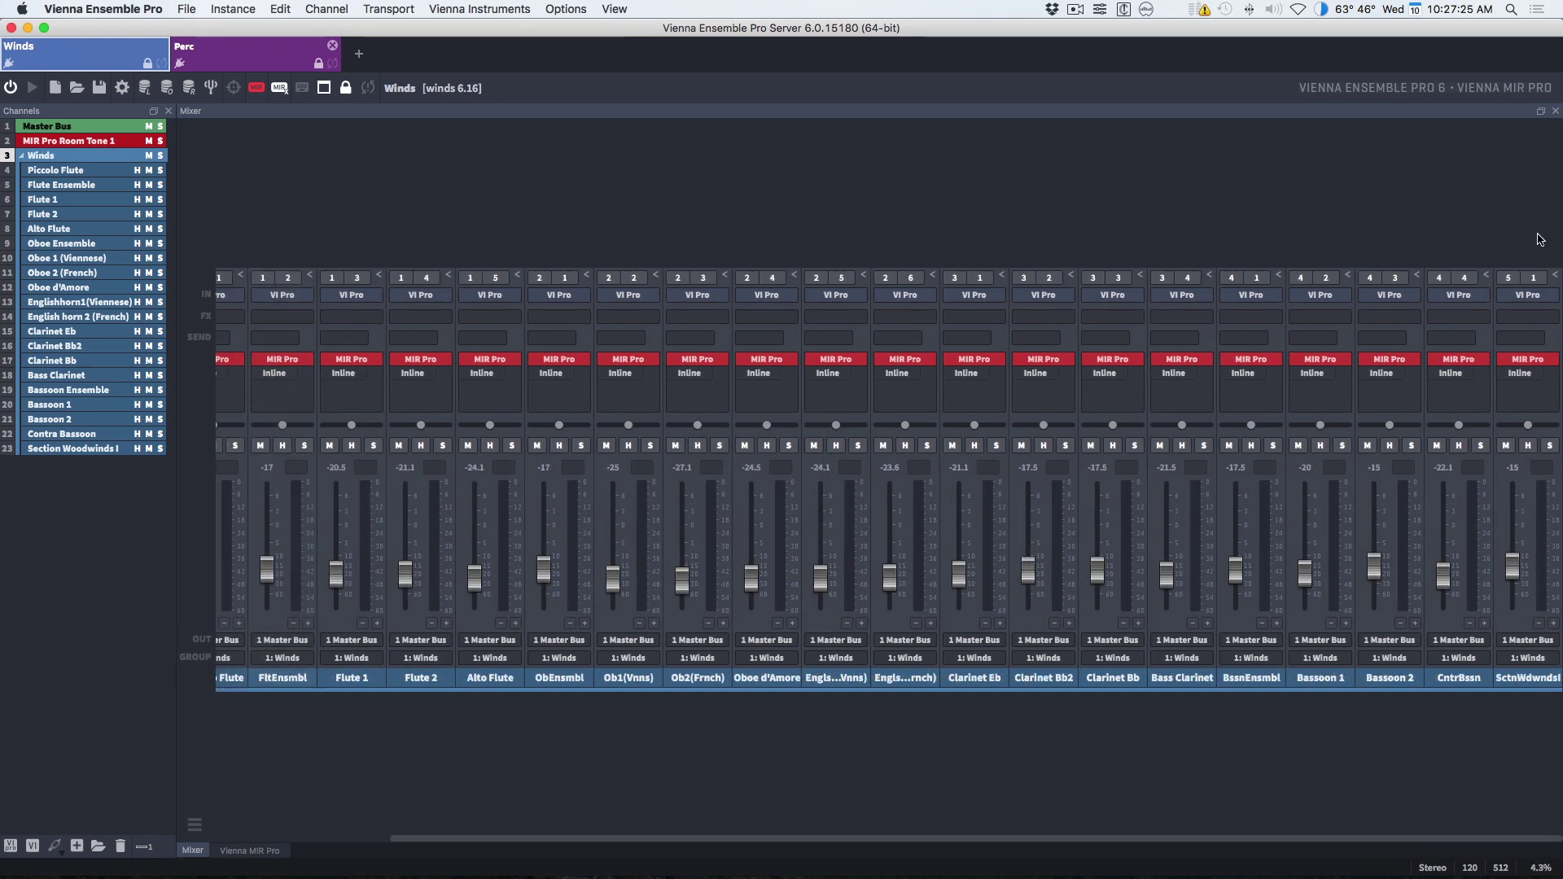
pyautogui.hscroll(2, 303, 645)
pyautogui.moveTo(1538, 231); pyautogui.dragTo(308, 713)
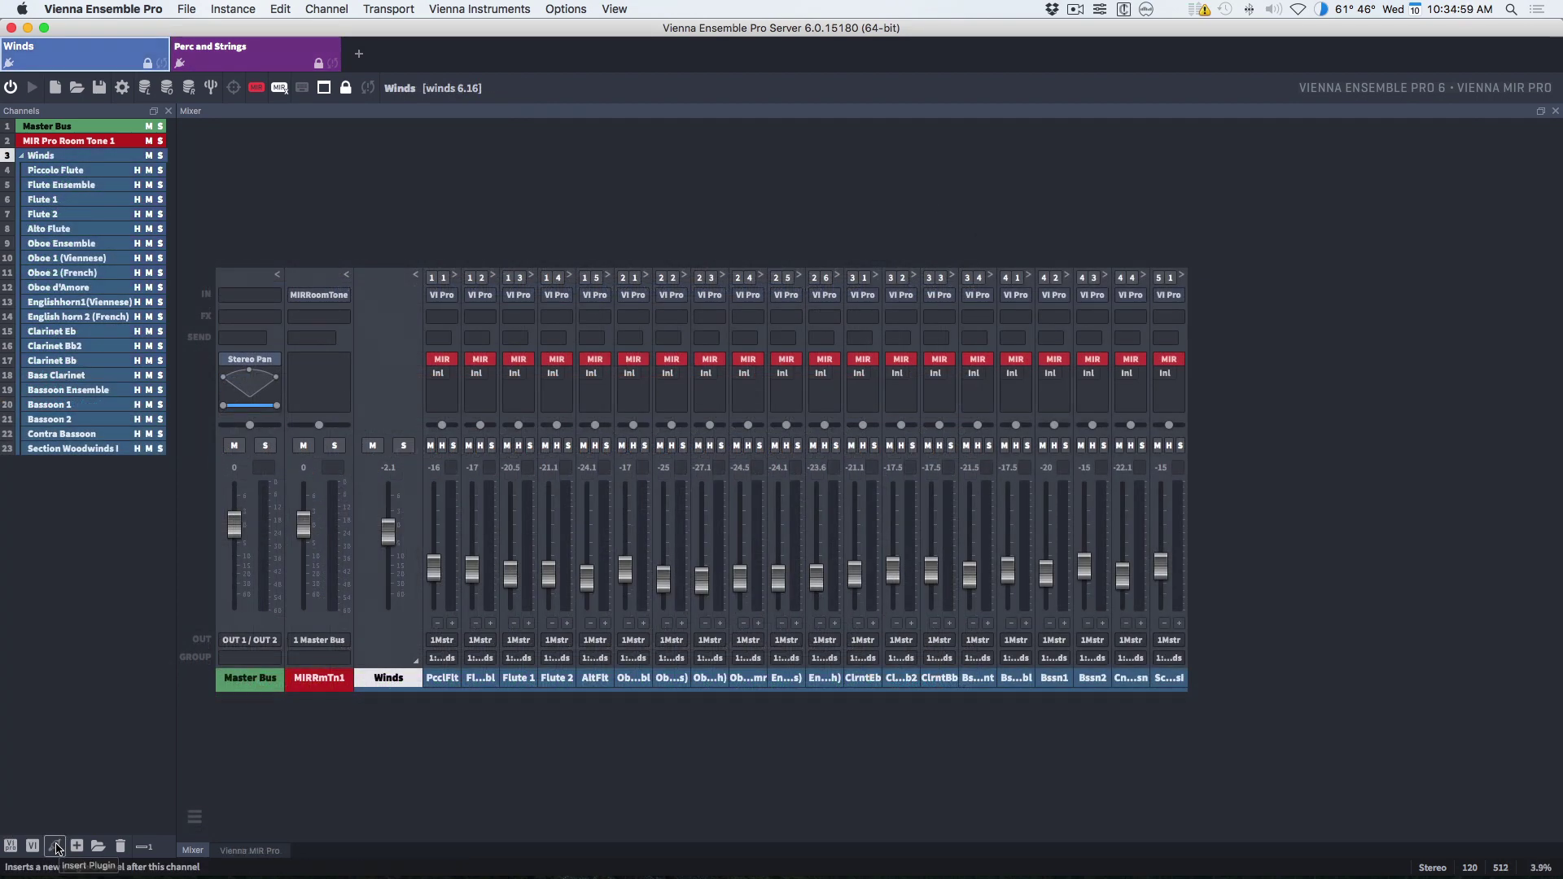
# Step: Insert a Vienna Instruments Pro channel named Cardioid and move it to the end as channel 24
pyautogui.click(57, 849)
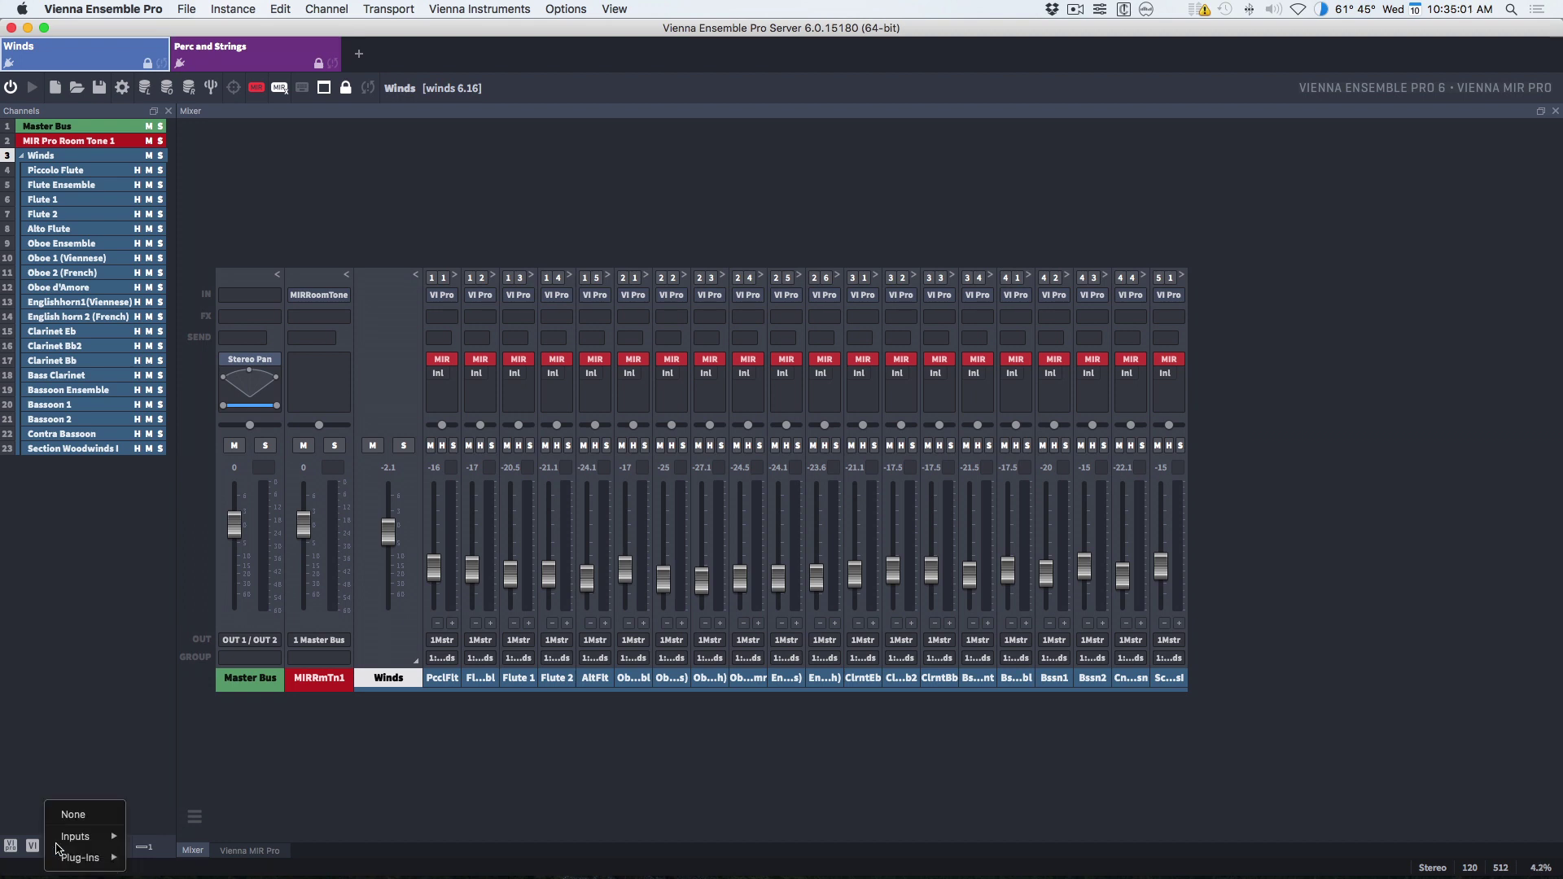
pyautogui.moveTo(71, 839)
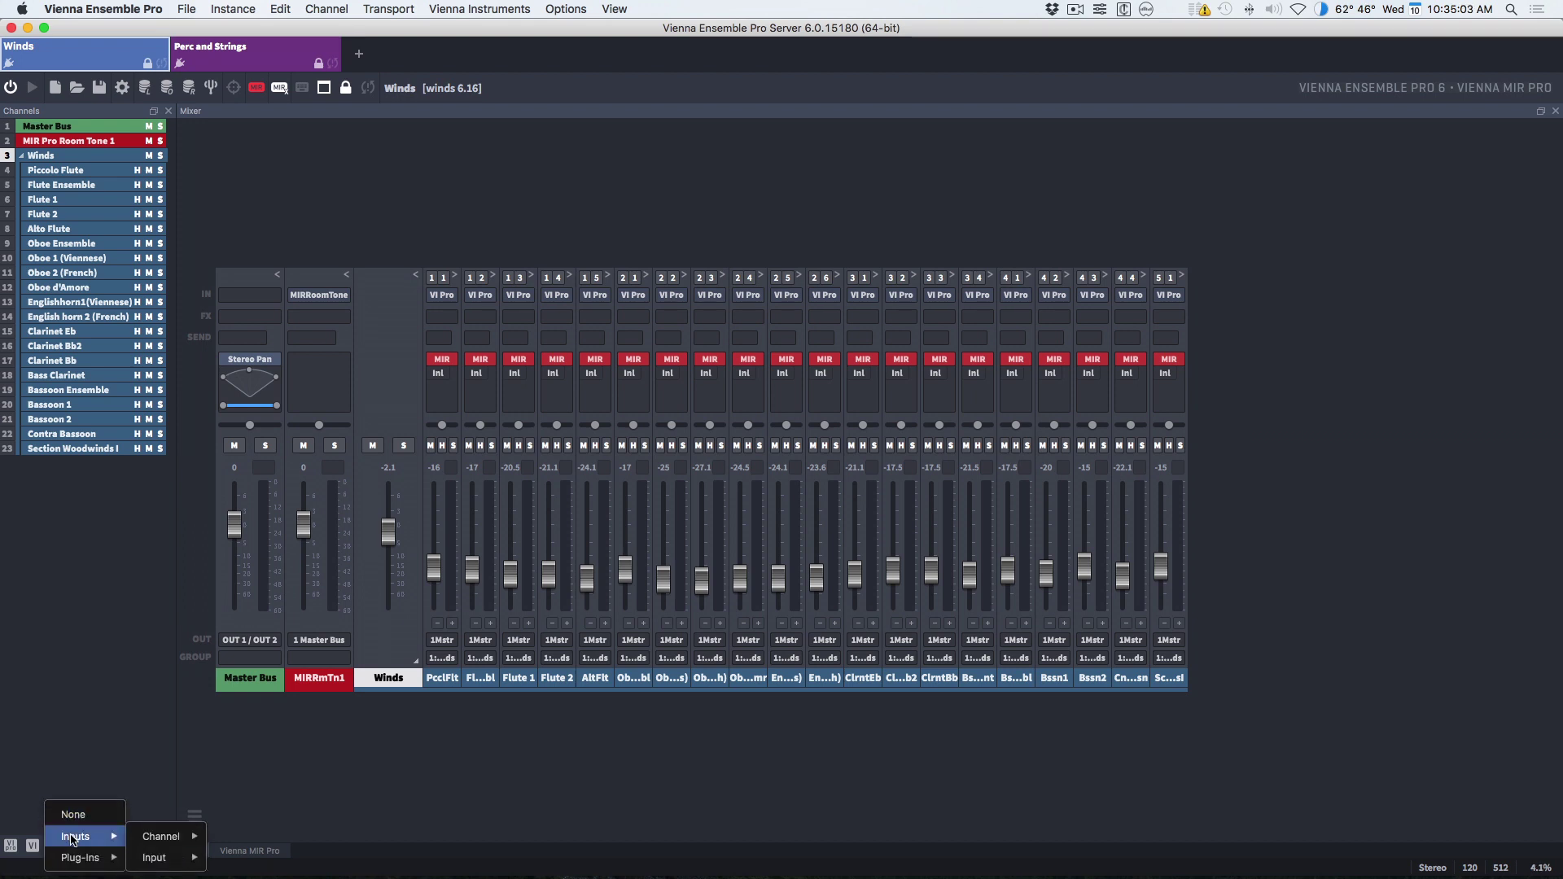
pyautogui.moveTo(167, 843)
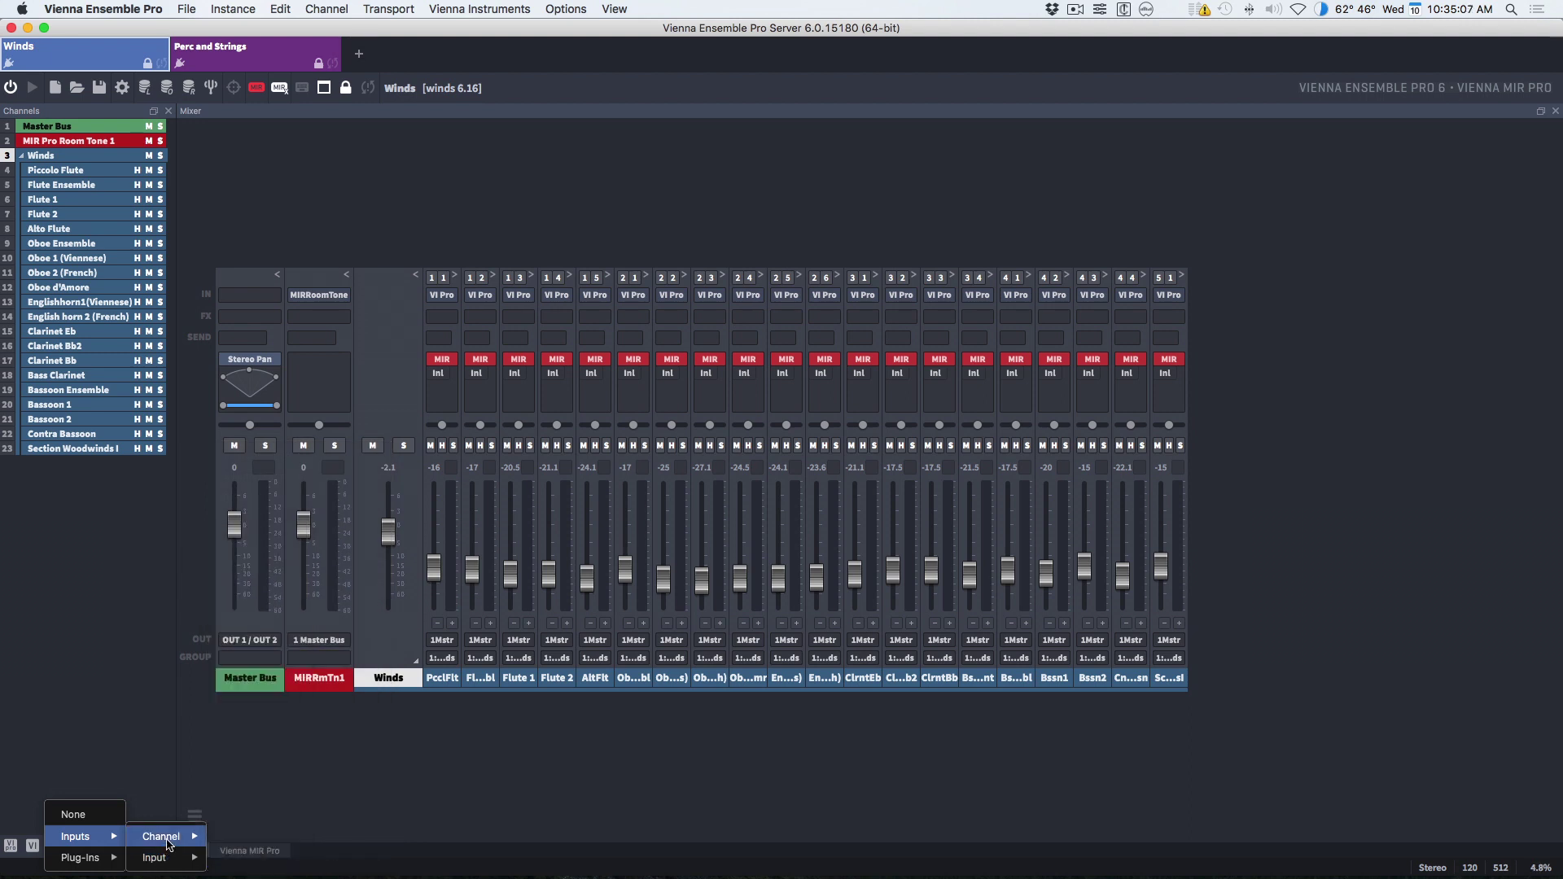
pyautogui.click(84, 765)
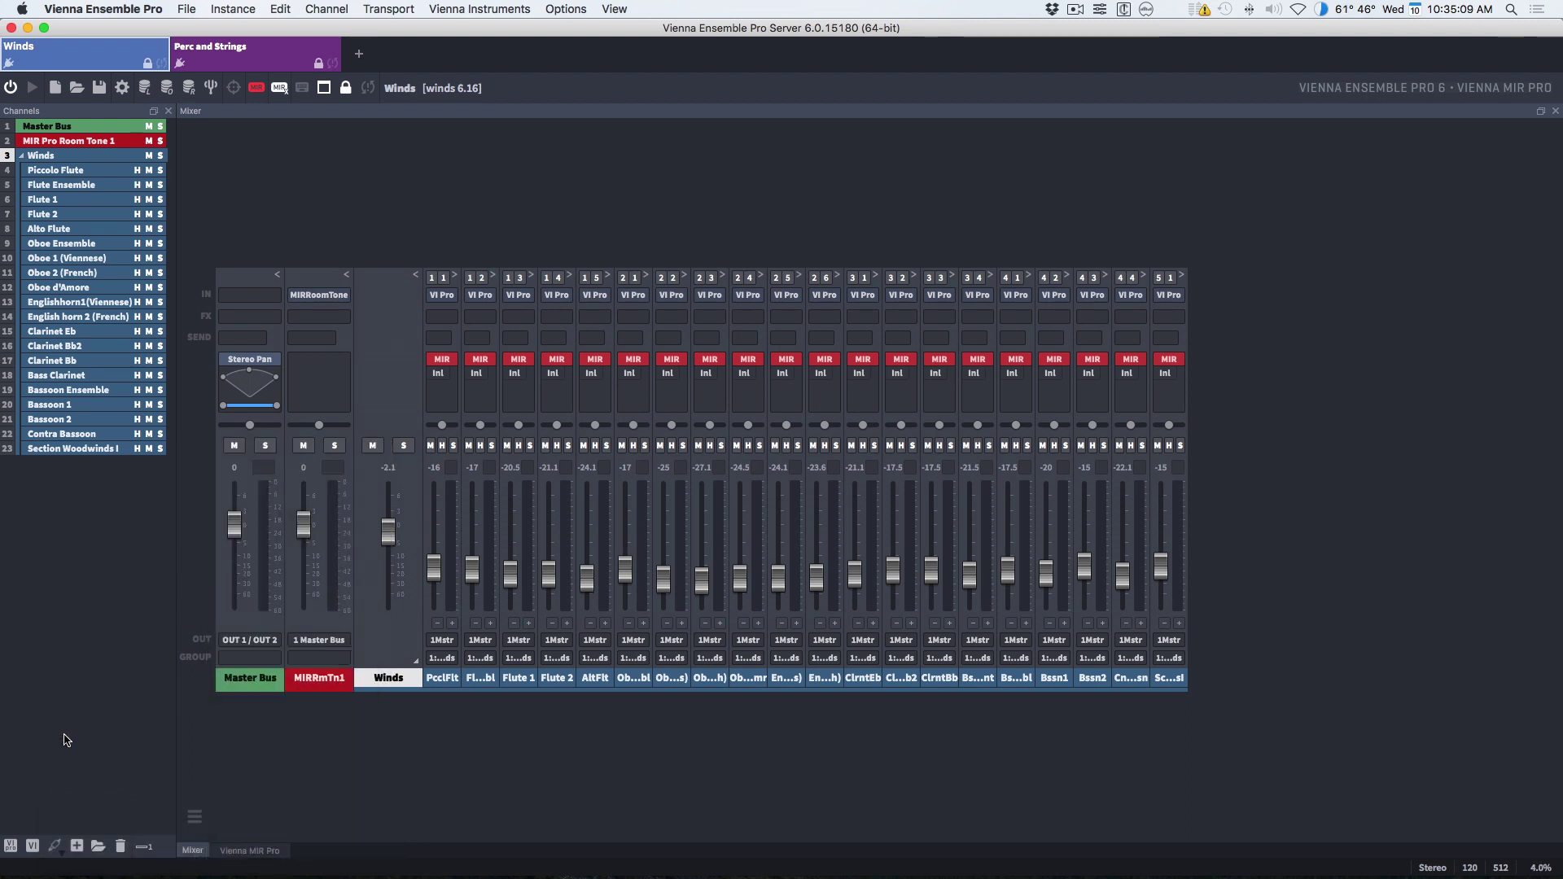
pyautogui.click(10, 847)
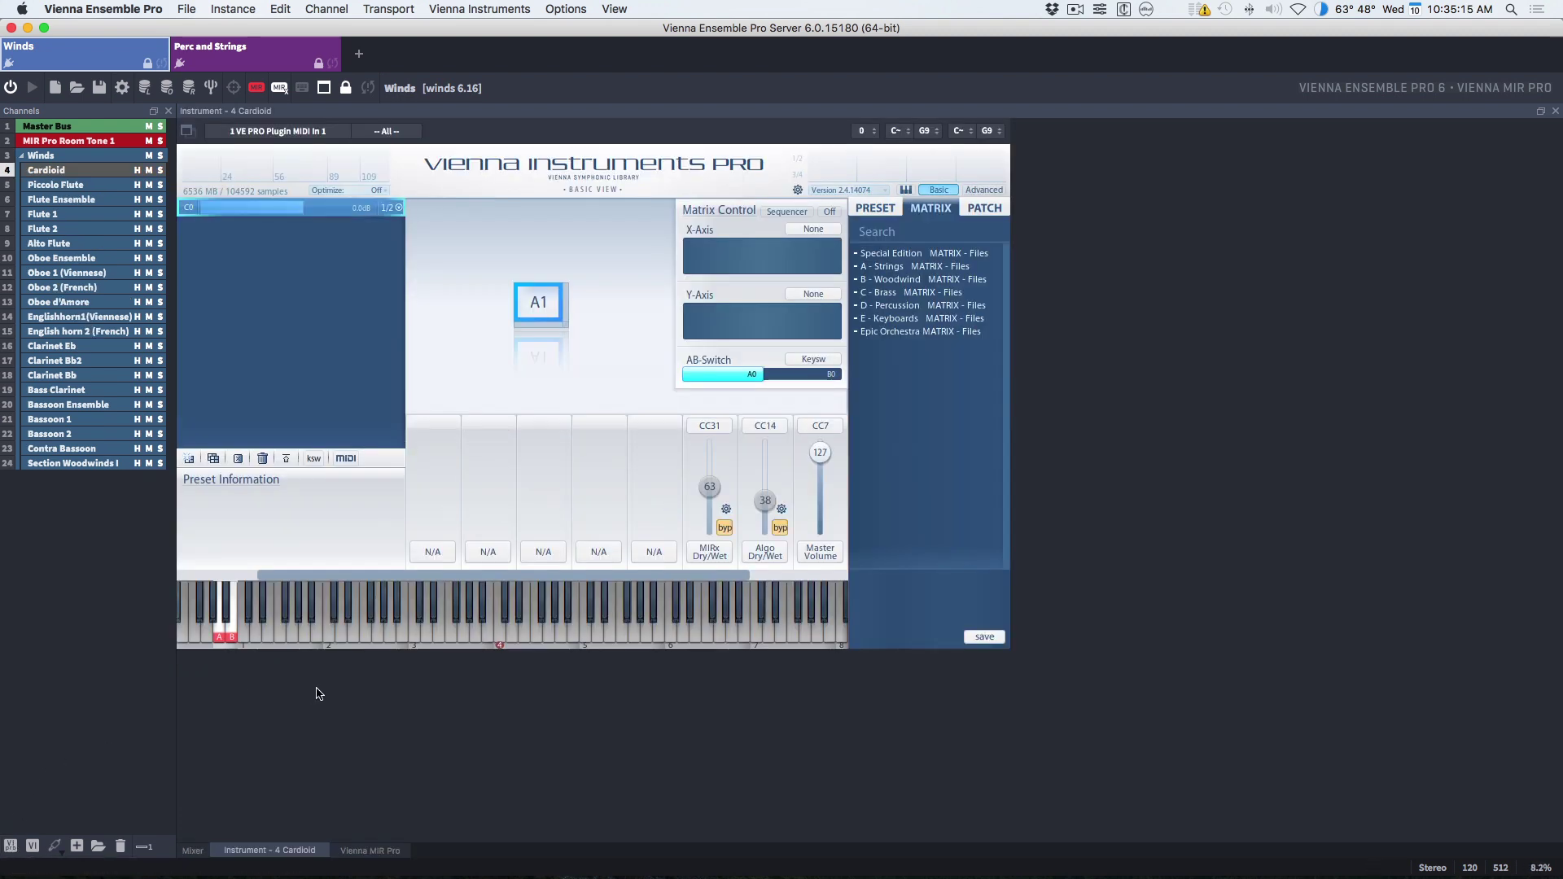
pyautogui.click(193, 850)
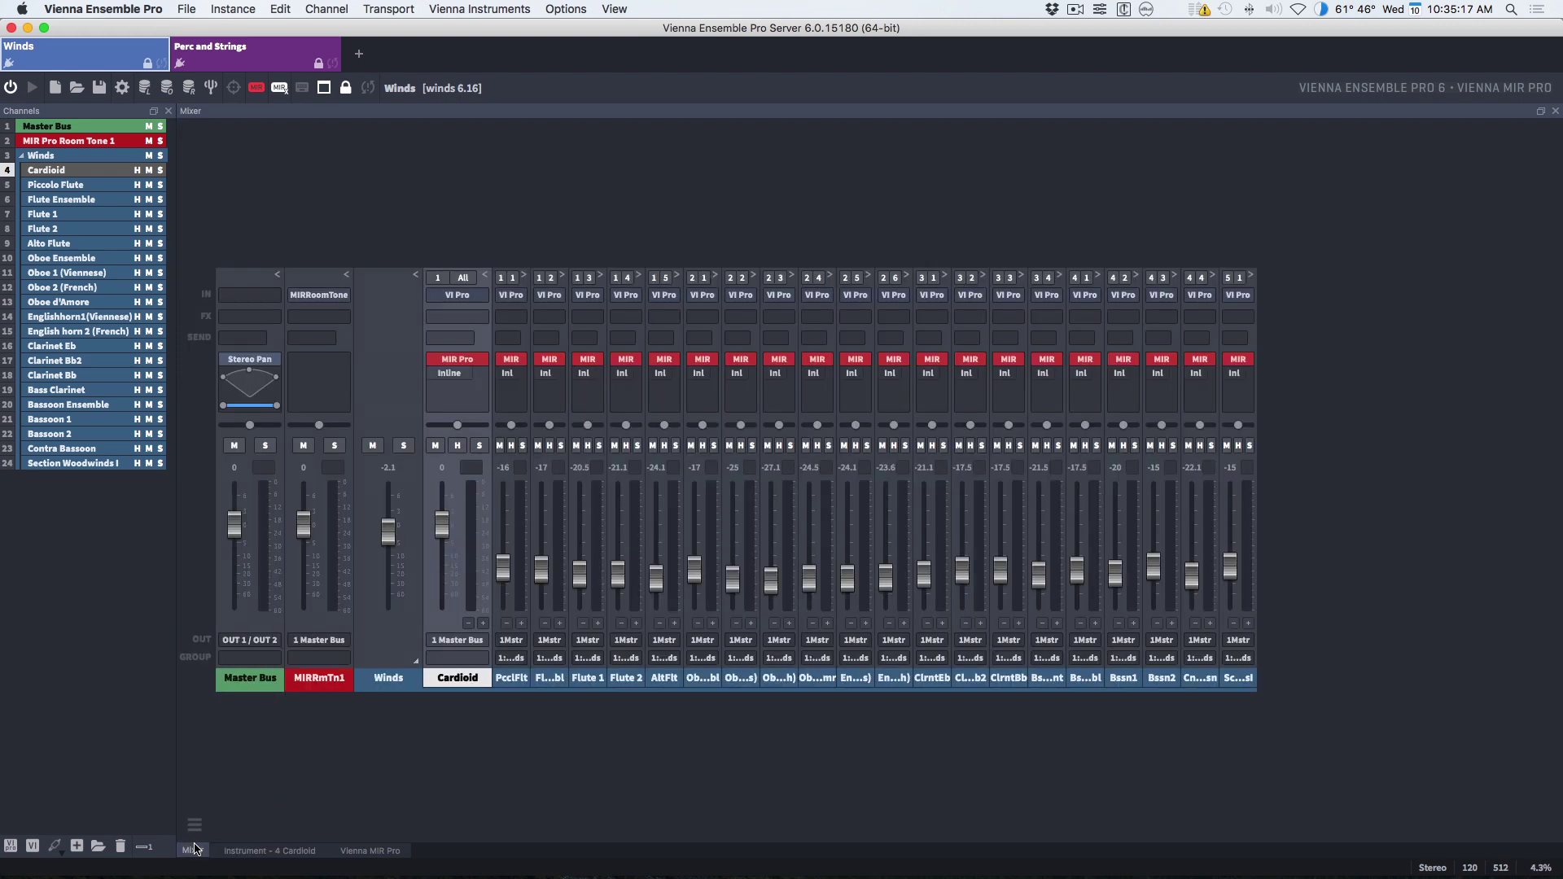
pyautogui.moveTo(447, 688)
pyautogui.mouseDown()
pyautogui.moveTo(553, 658)
pyautogui.moveTo(875, 657)
pyautogui.moveTo(1318, 590)
pyautogui.moveTo(1386, 624)
pyautogui.mouseUp()
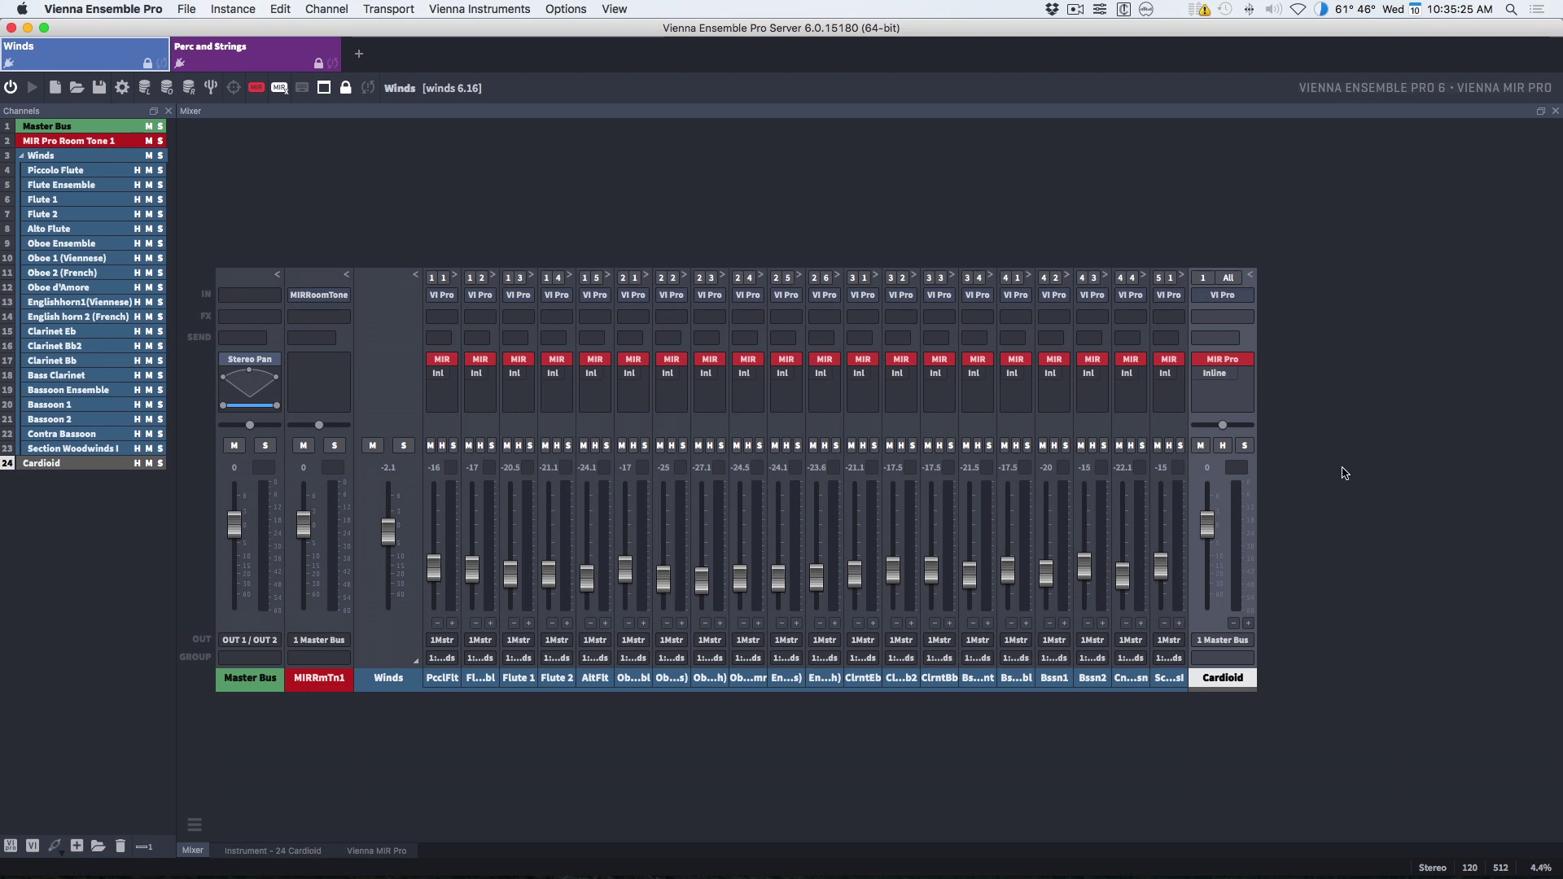
# Step: Delete the Cardioid channel's Vienna Instruments Pro input and its MIR Pro insert
pyautogui.rightClick(1221, 298)
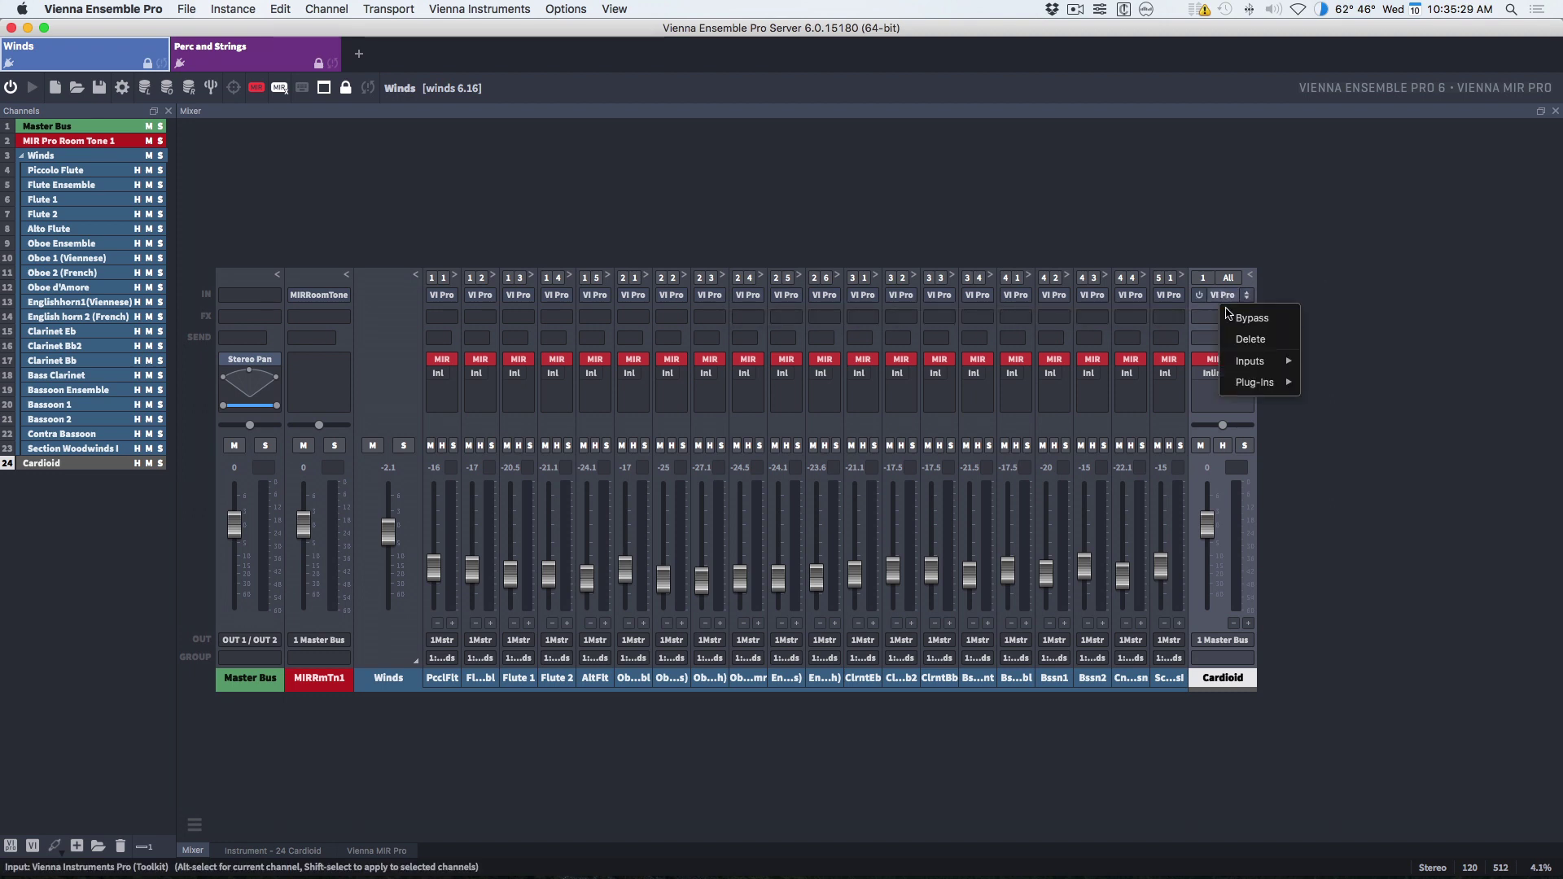
pyautogui.click(1237, 338)
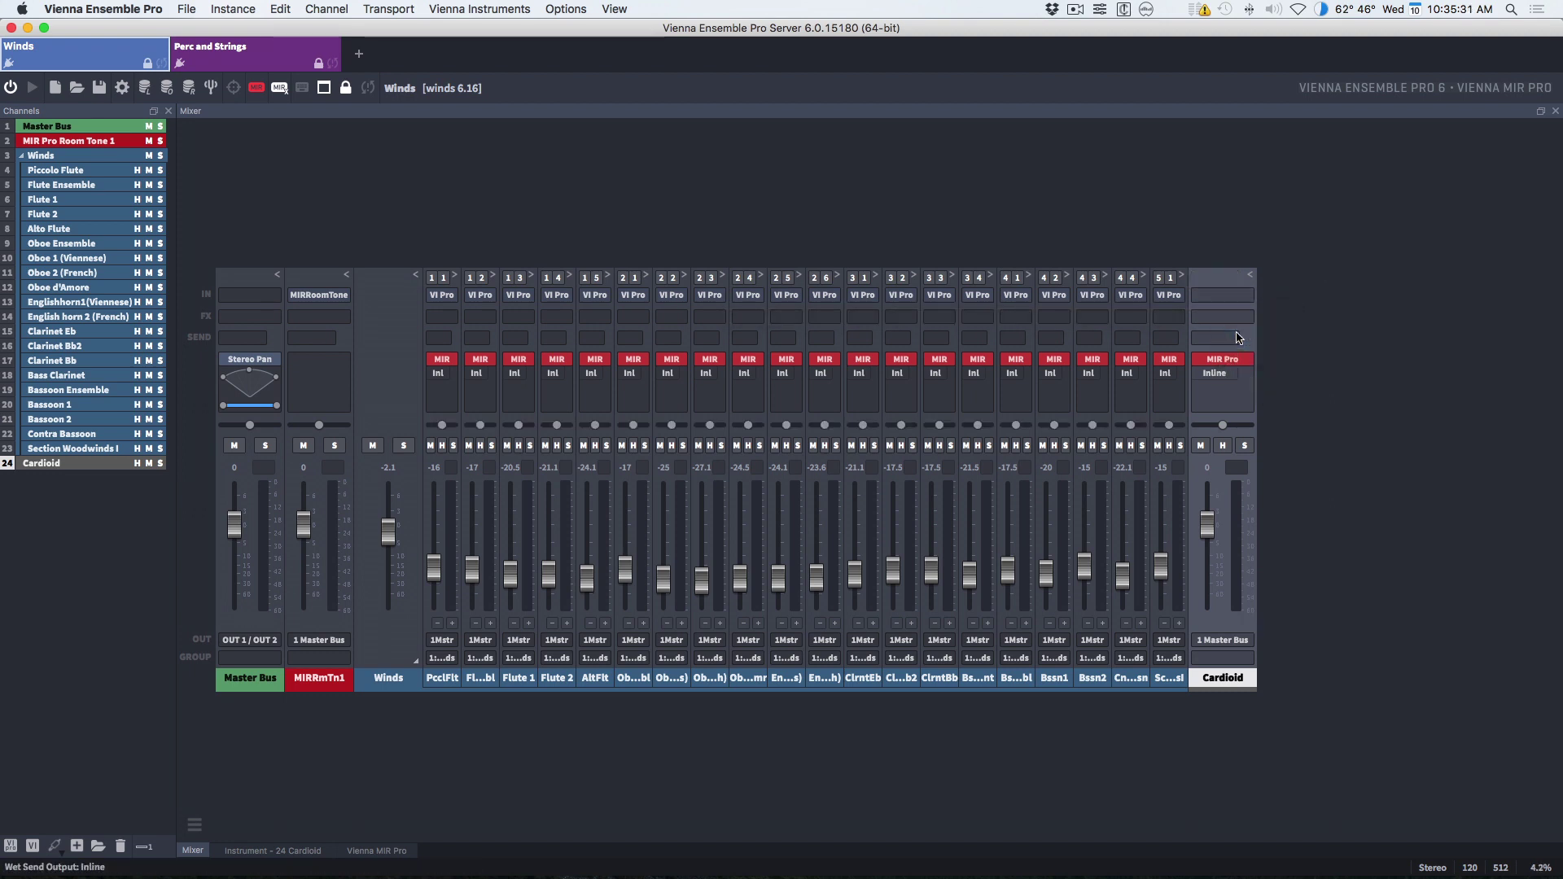
pyautogui.rightClick(1221, 368)
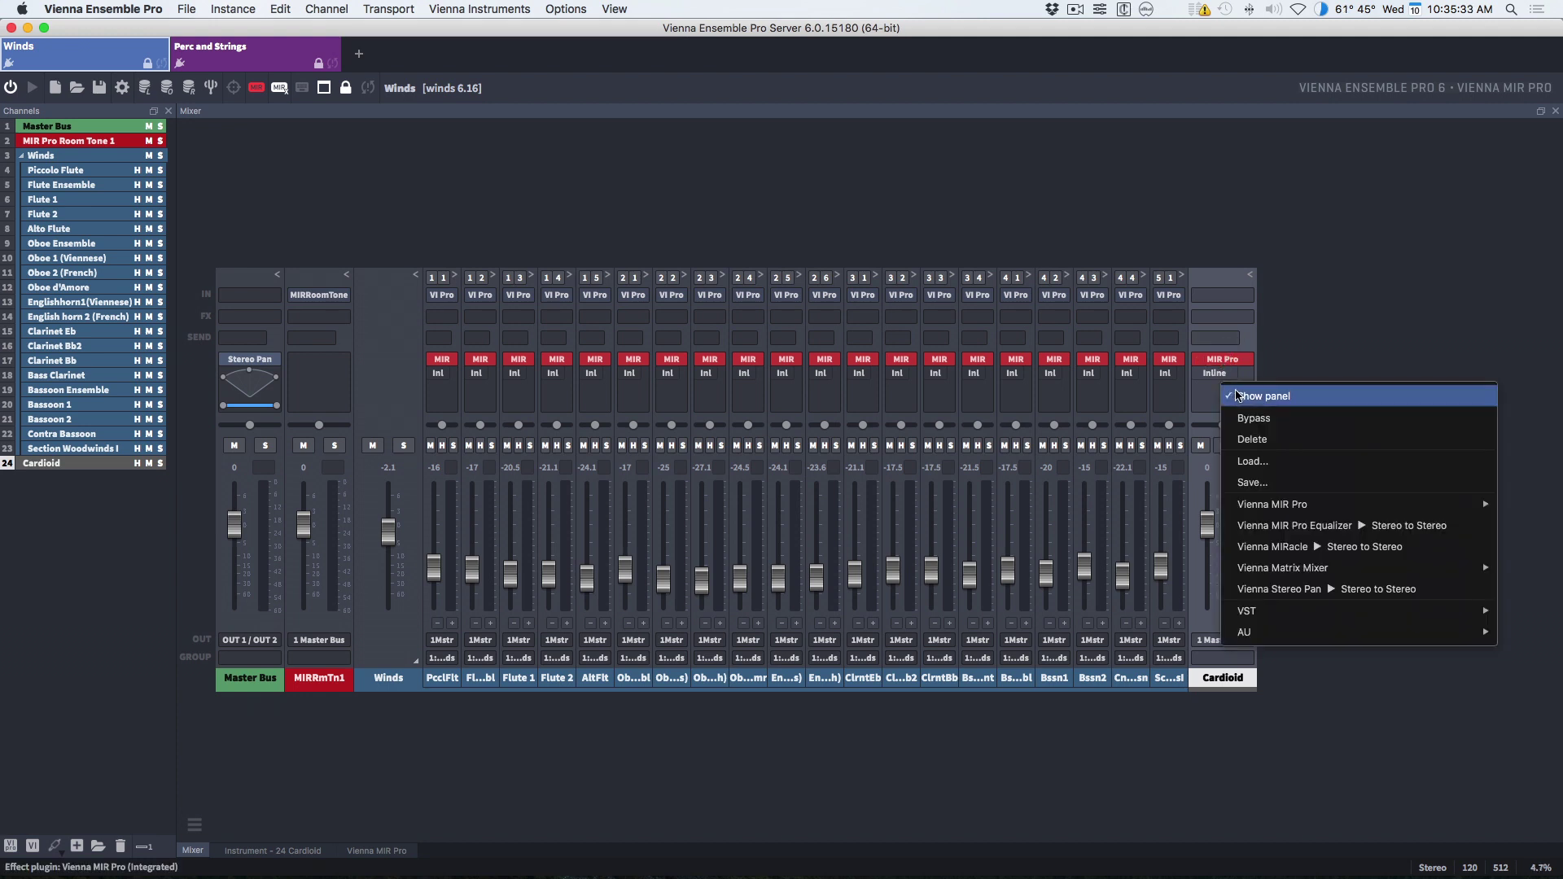
pyautogui.click(1254, 440)
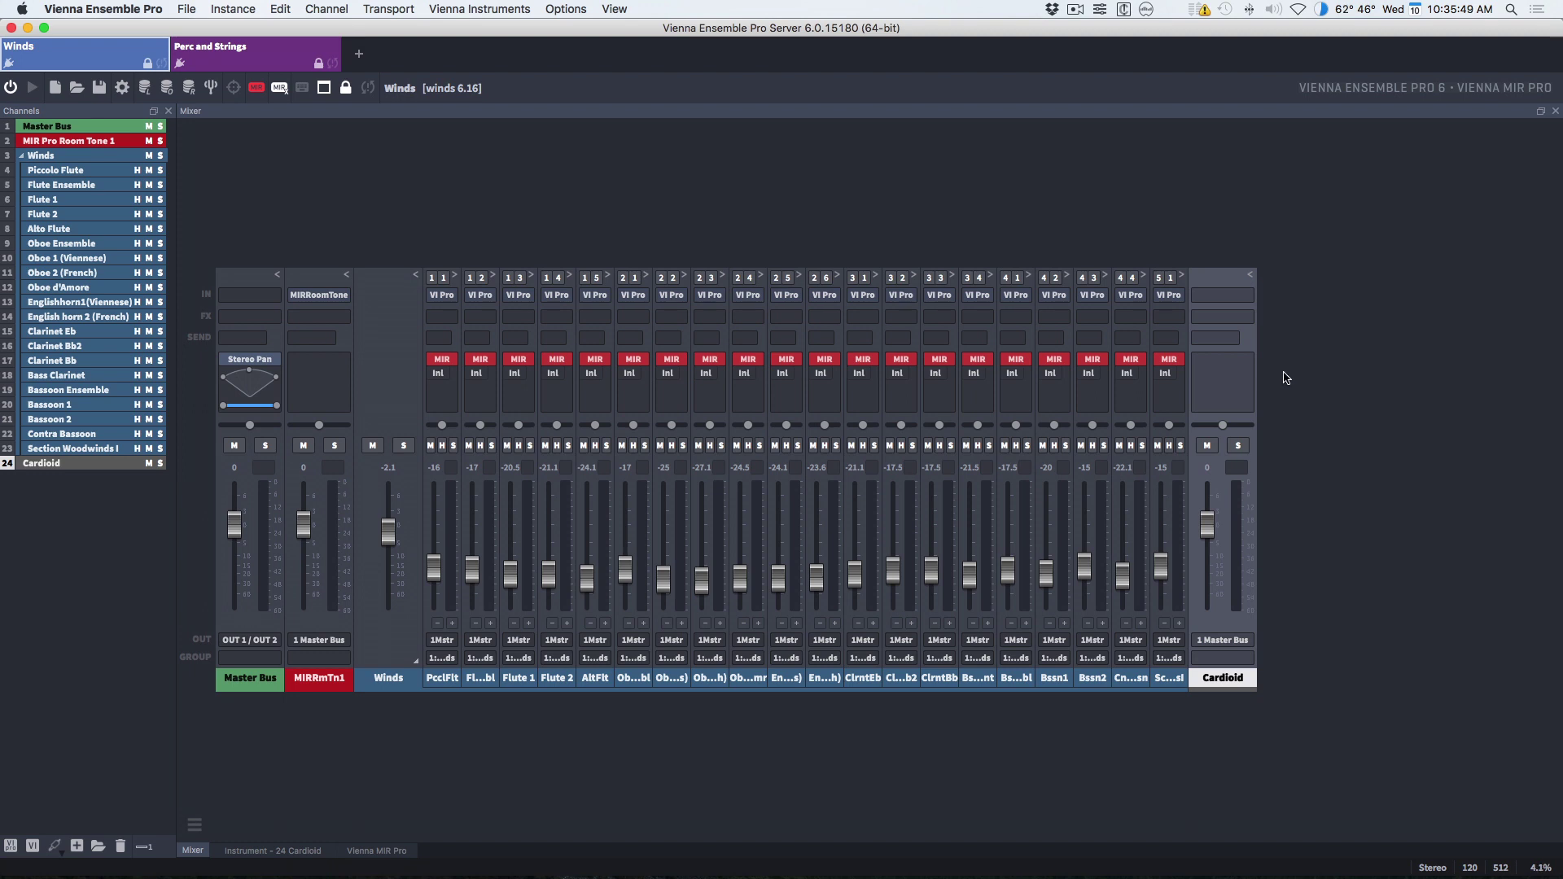
# Step: Load MIRacle on the Cardioid channel with the 3.7s Teldex Length Enhance preset and dry signal muted
pyautogui.click(1240, 318)
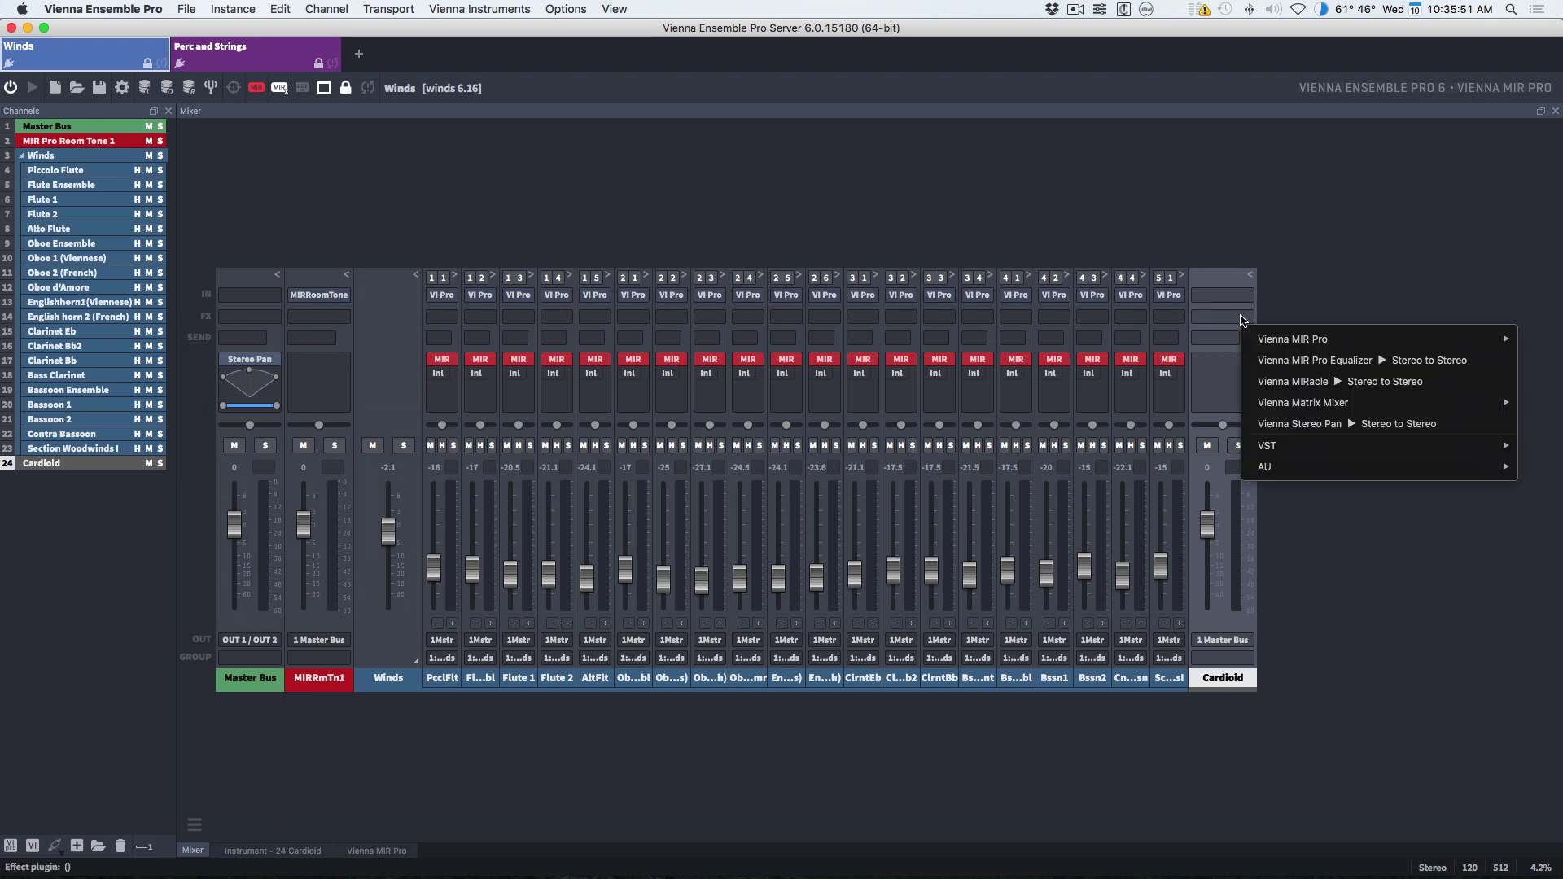
pyautogui.click(1288, 381)
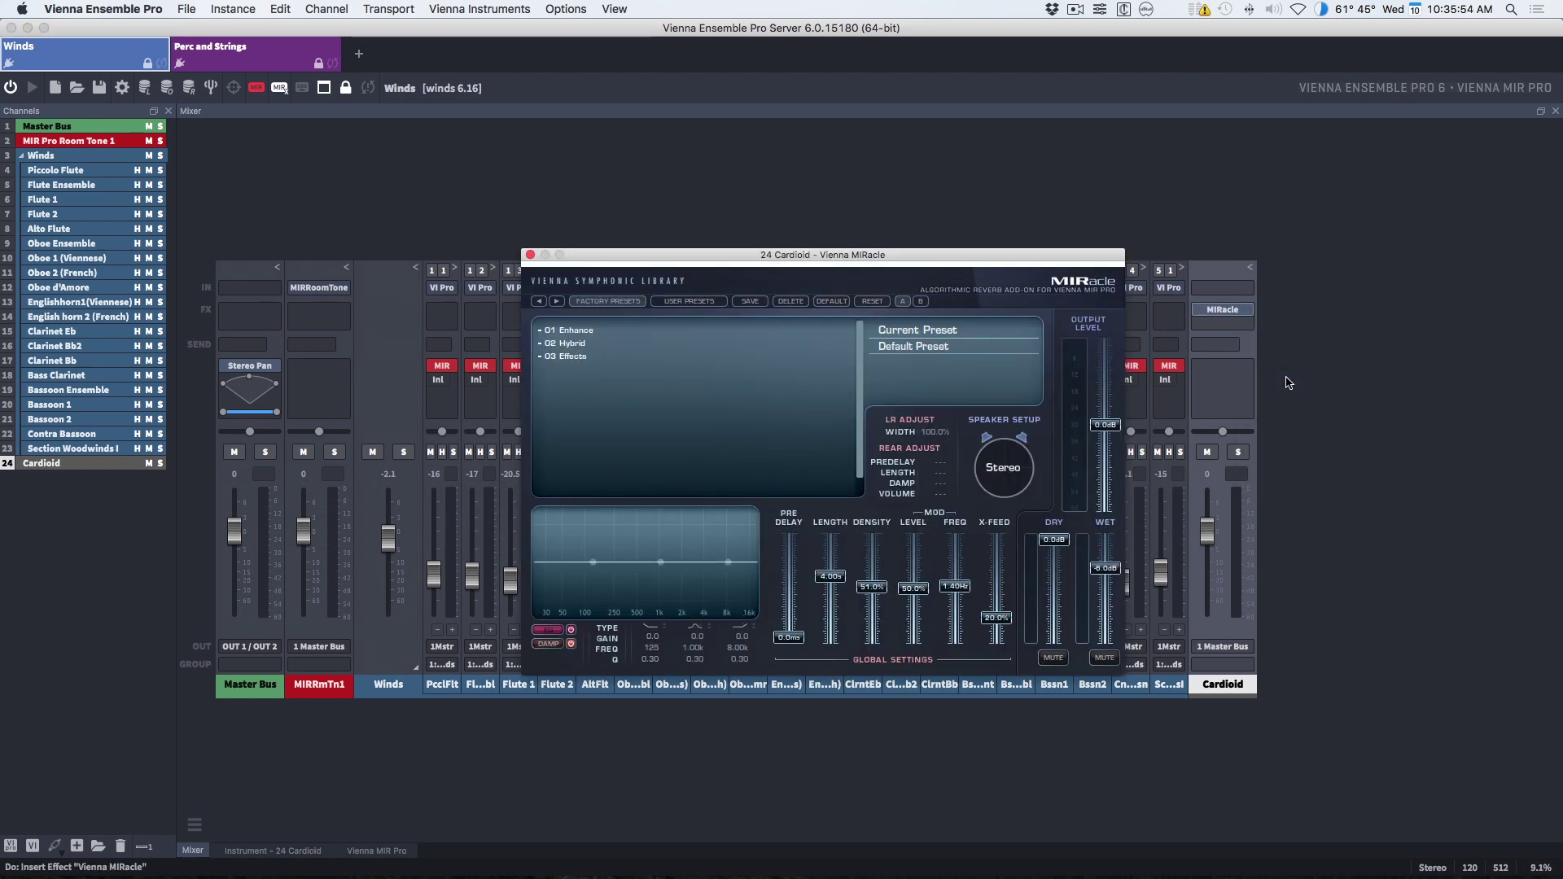
pyautogui.click(578, 330)
pyautogui.scroll(-3, 593, 373)
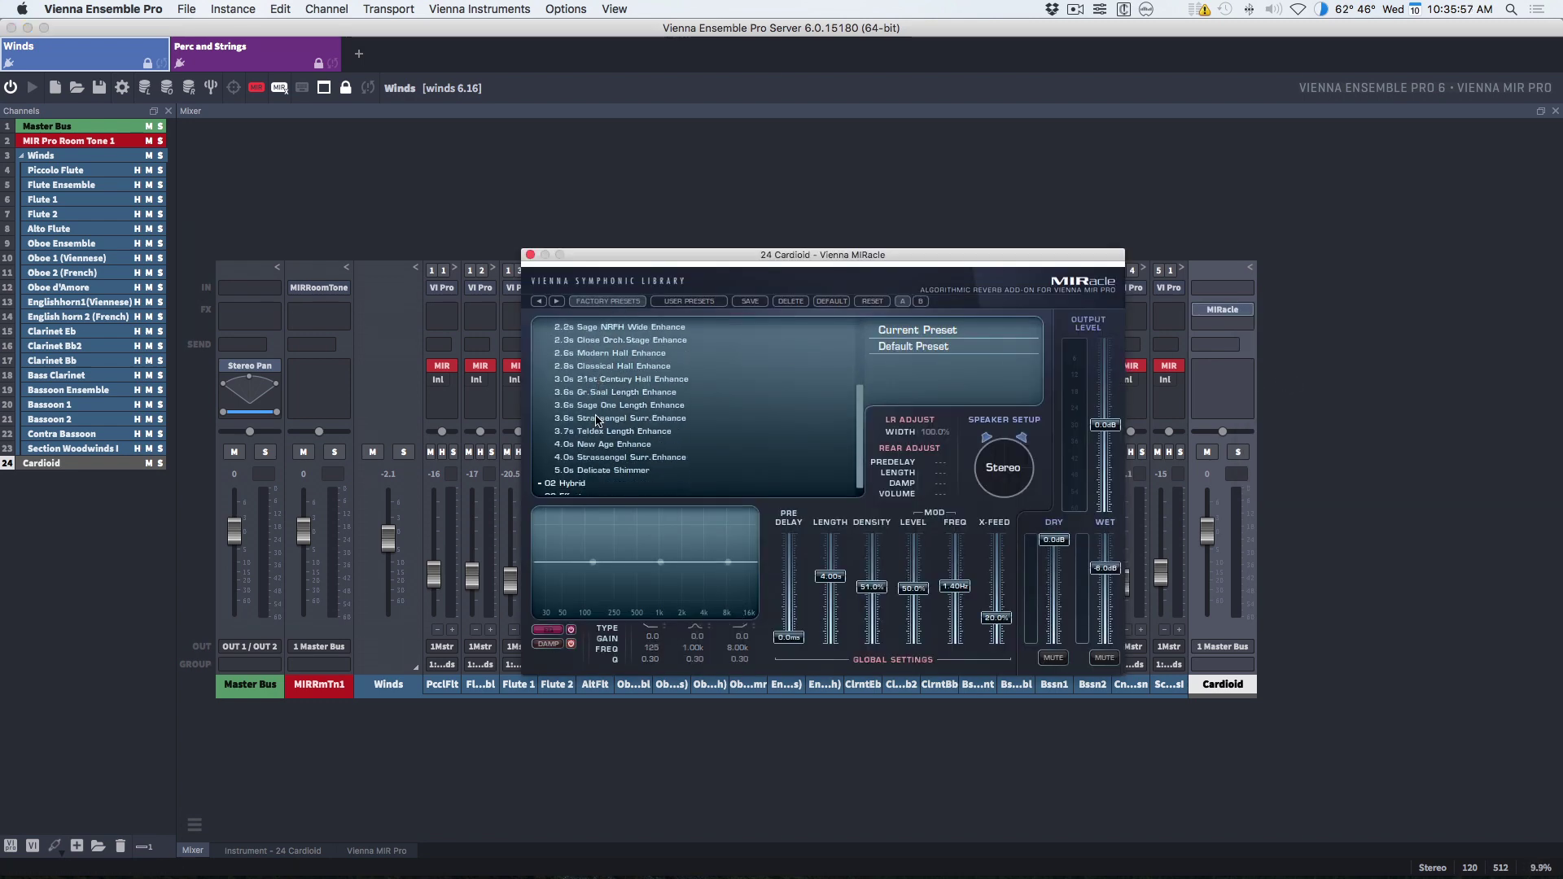
pyautogui.click(603, 431)
pyautogui.click(1052, 657)
pyautogui.click(530, 256)
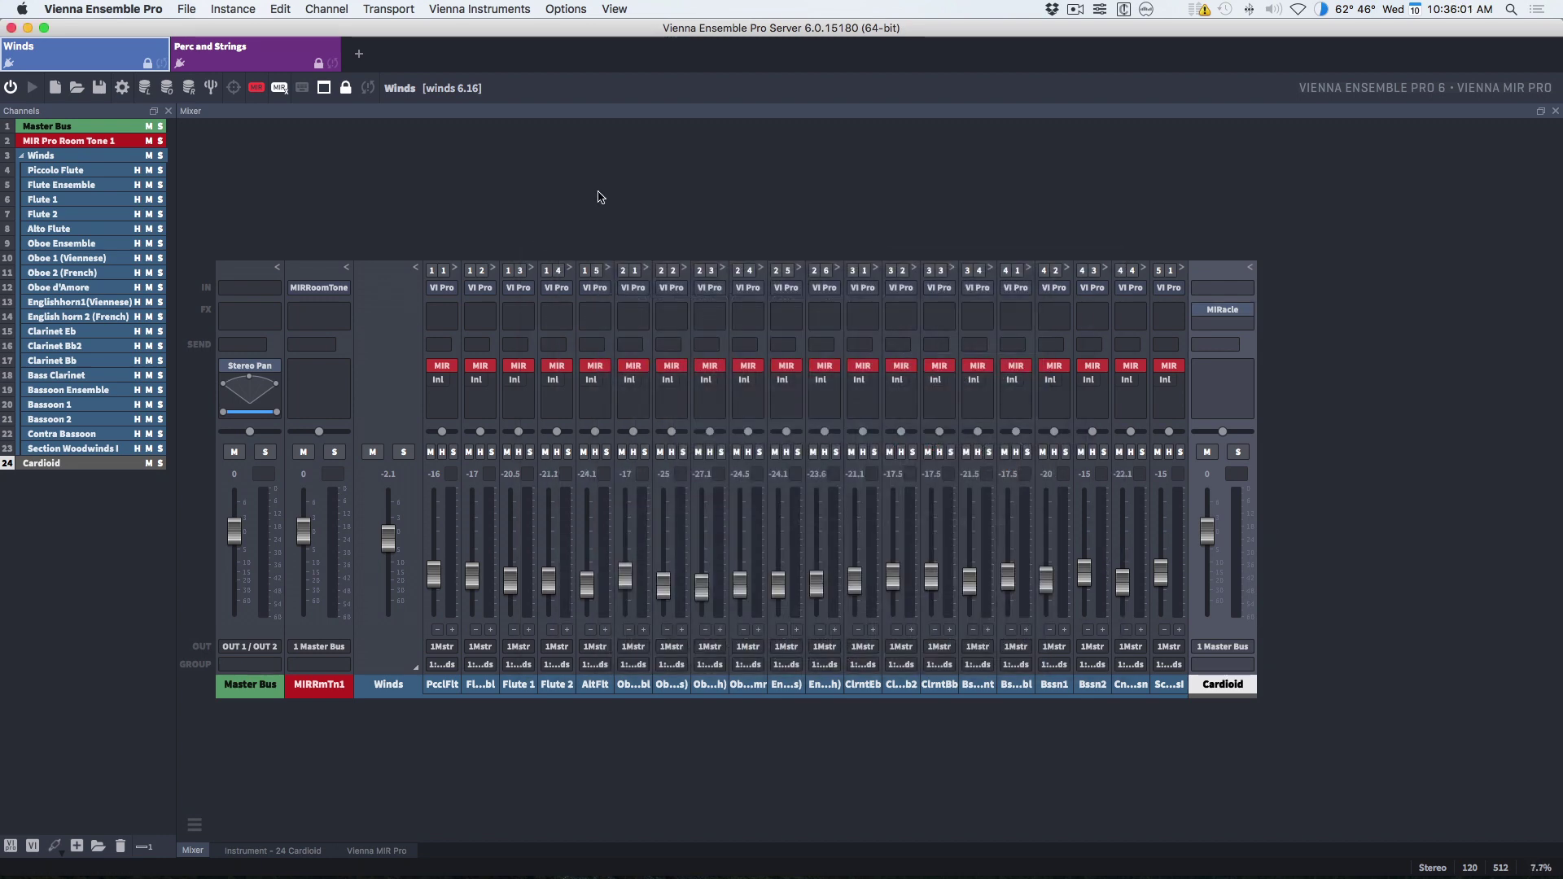
# Step: Rename the Cardioid channel to 'Reverb' and select the Winds instrument channels
pyautogui.rightClick(1230, 686)
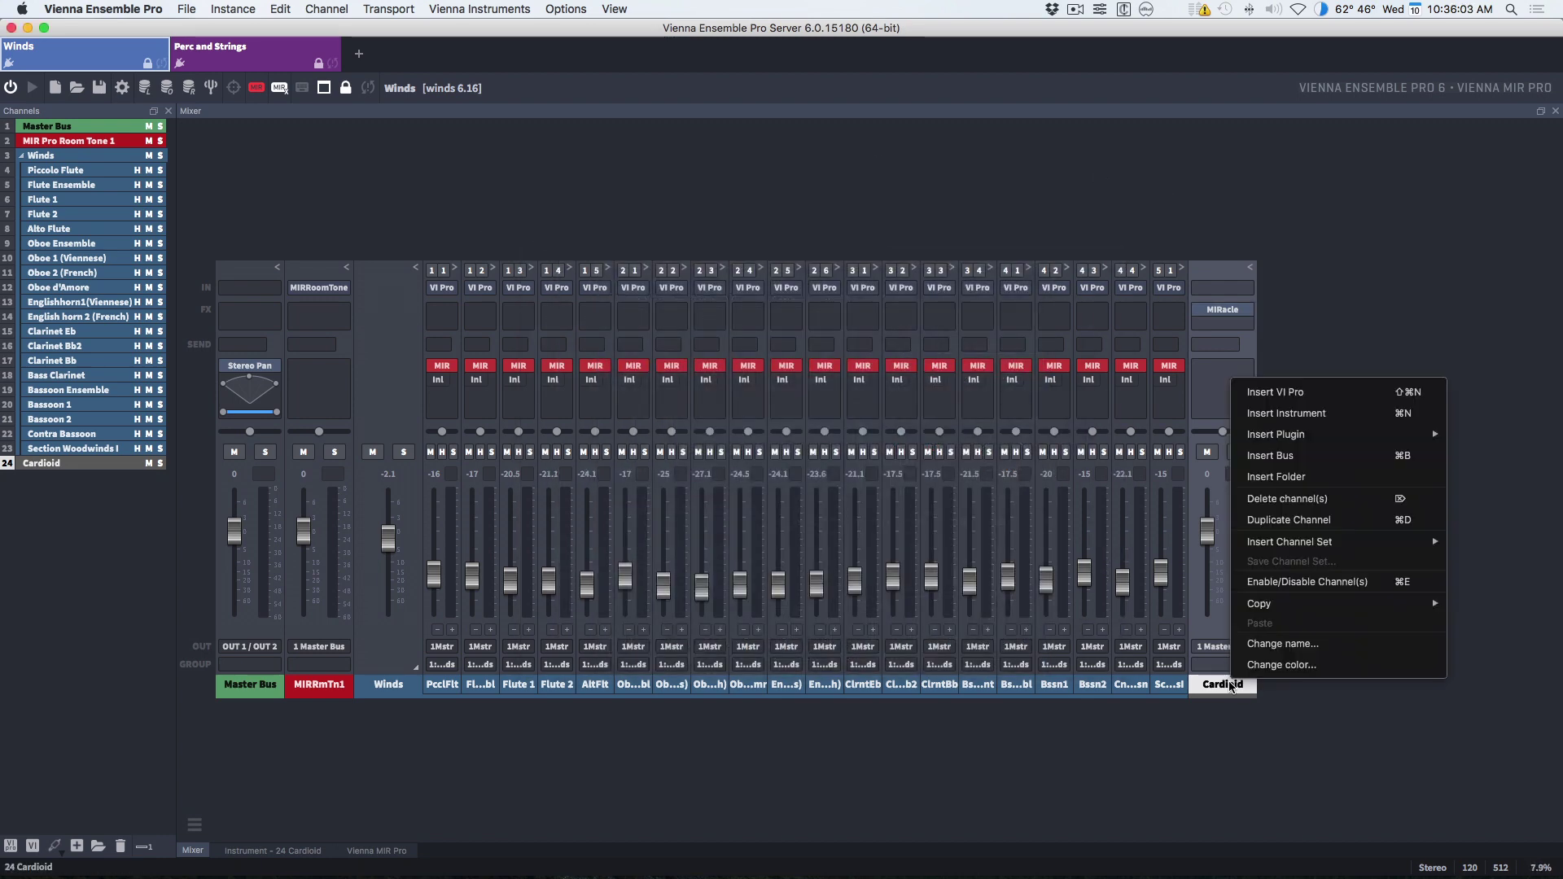
pyautogui.click(1254, 647)
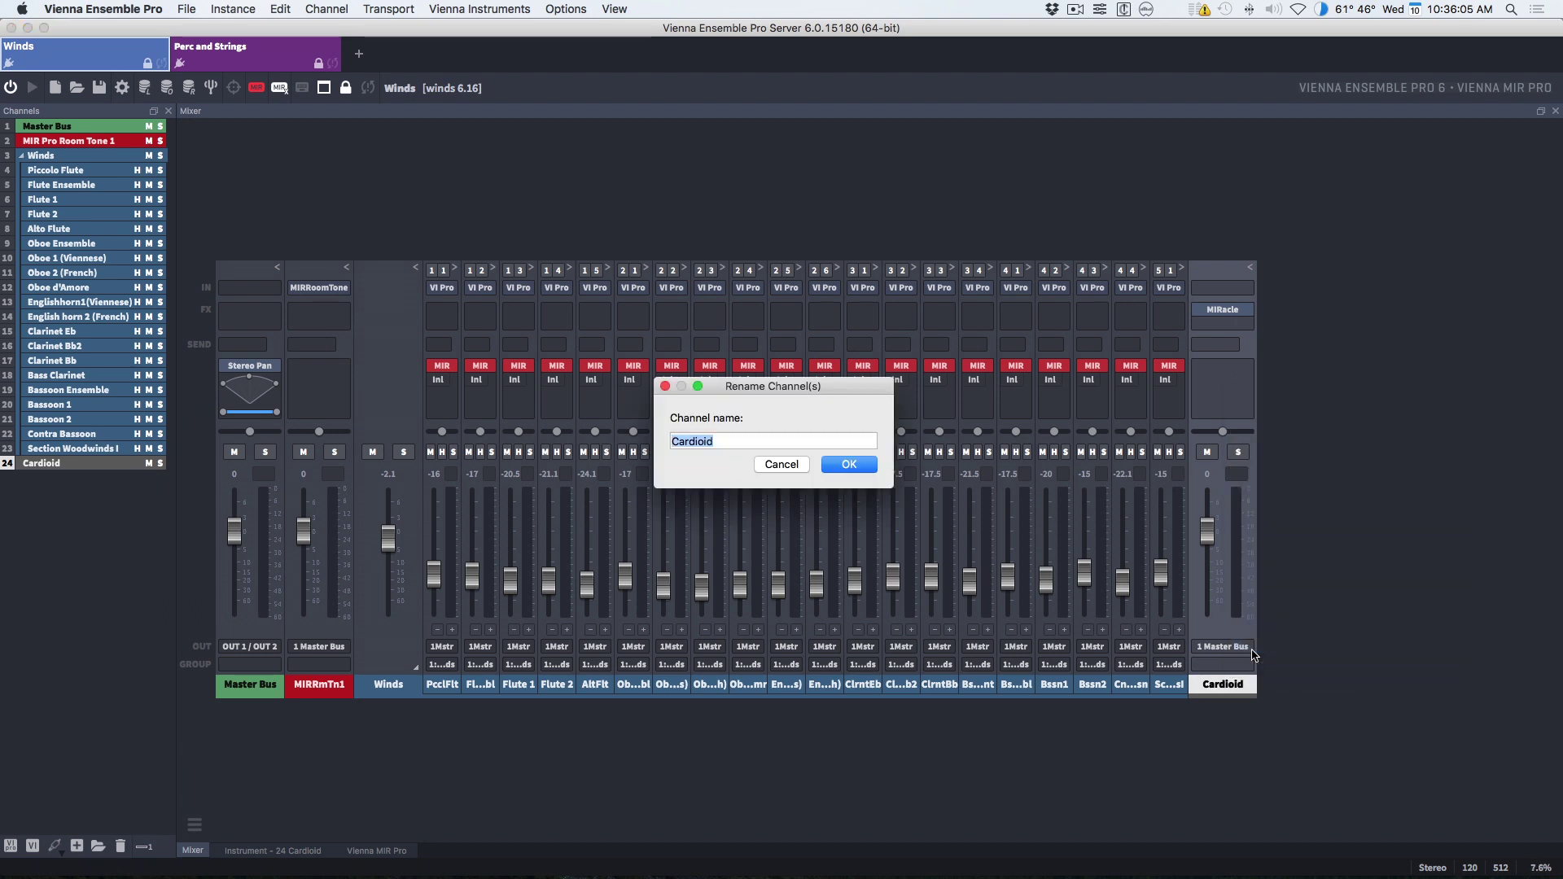
pyautogui.write('Reverb')
pyautogui.press('Return')
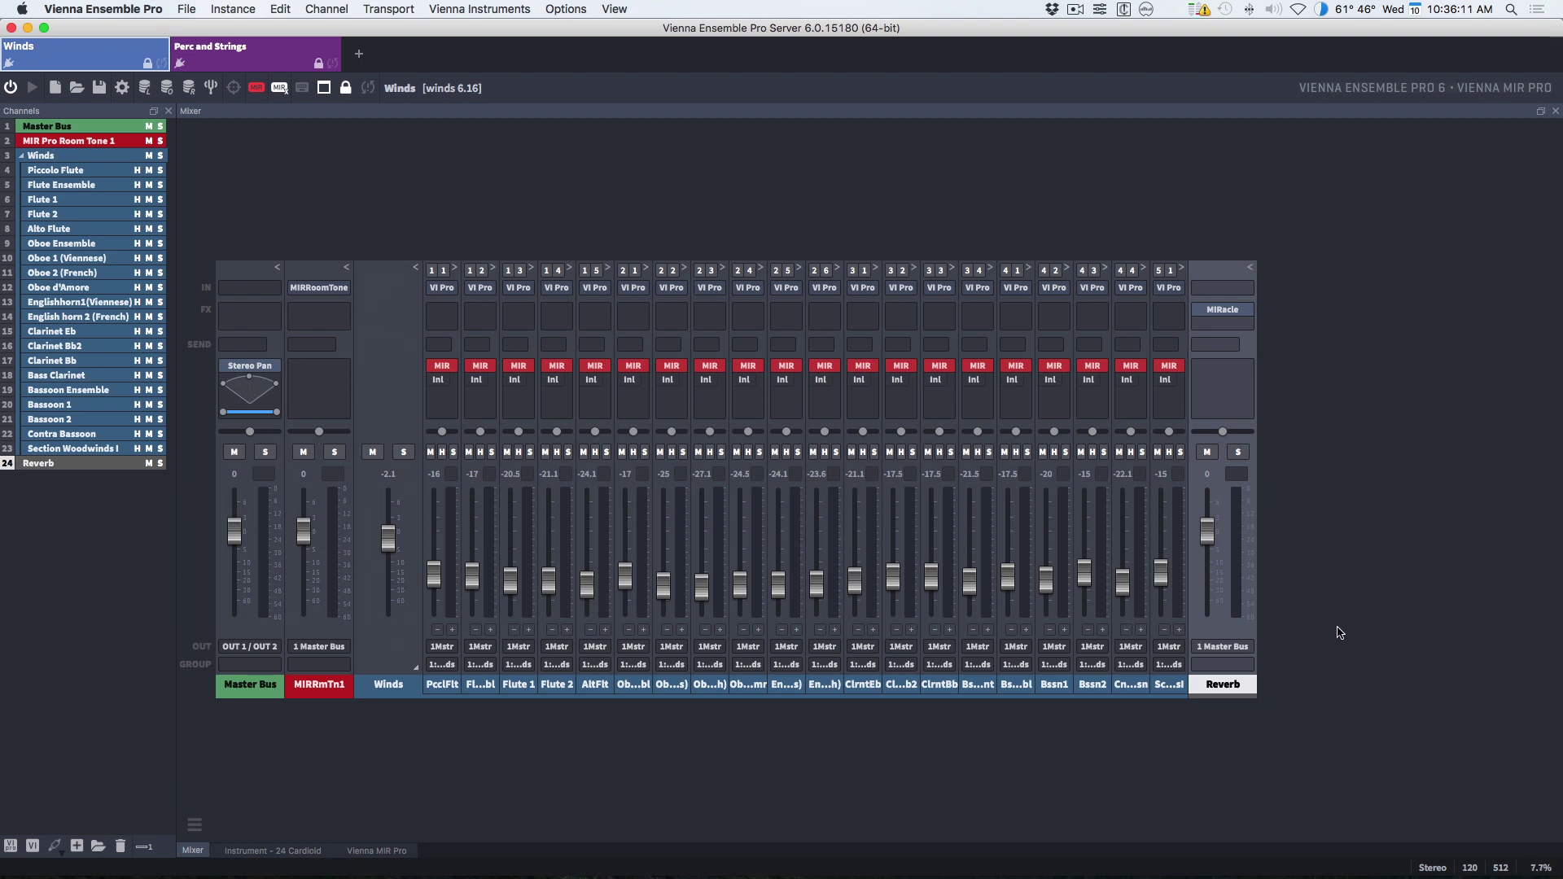
pyautogui.moveTo(1185, 205); pyautogui.dragTo(438, 725)
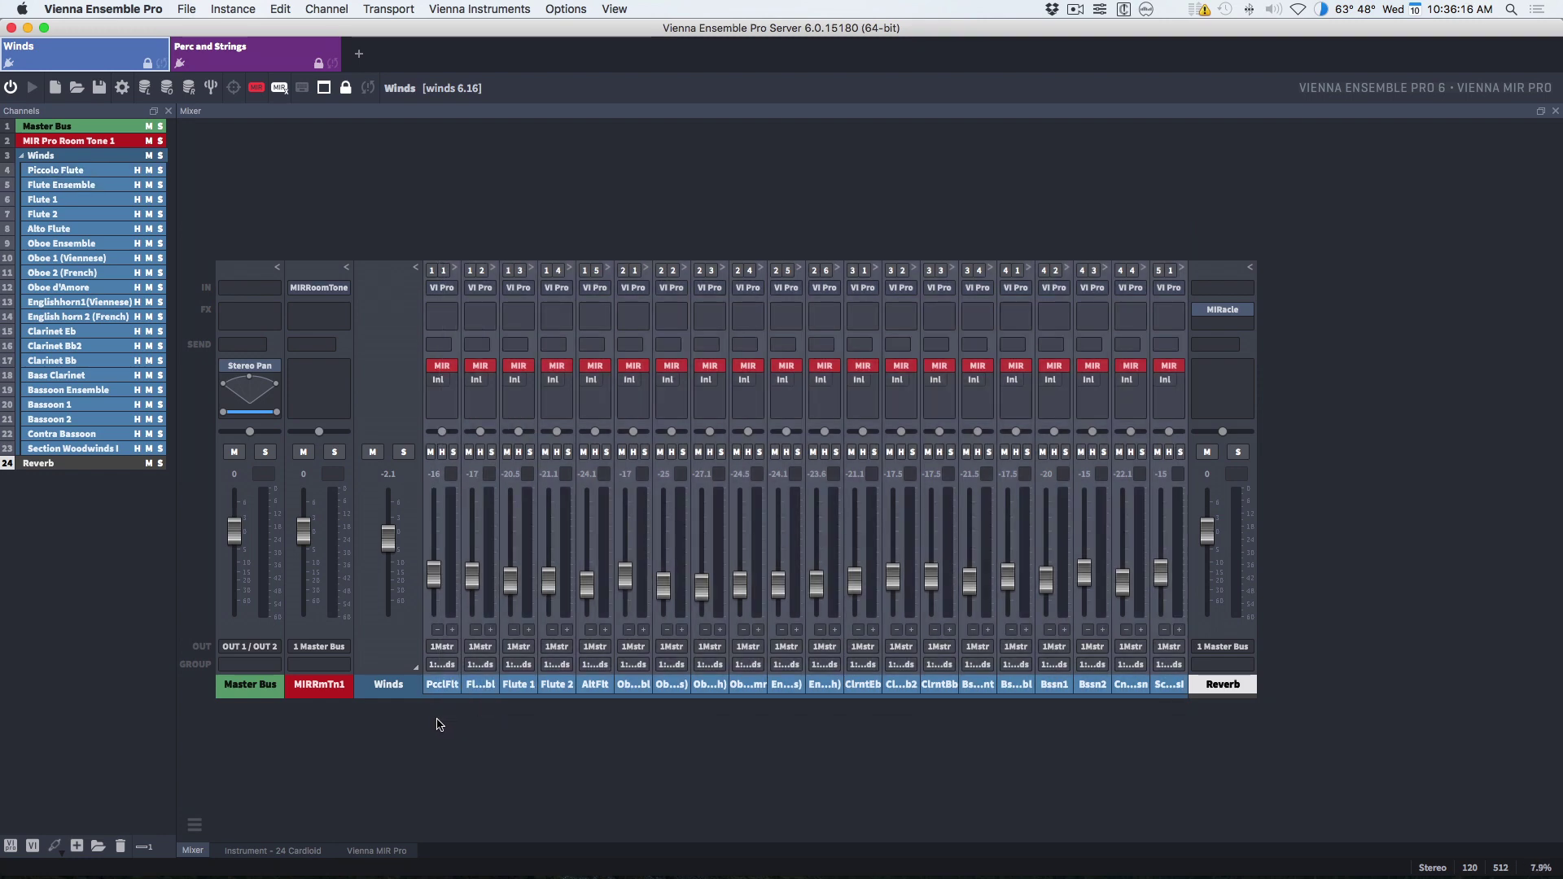
# Step: Send the selected Winds channels to the 24 Reverb bus with send level around 3 dB
pyautogui.rightClick(440, 348)
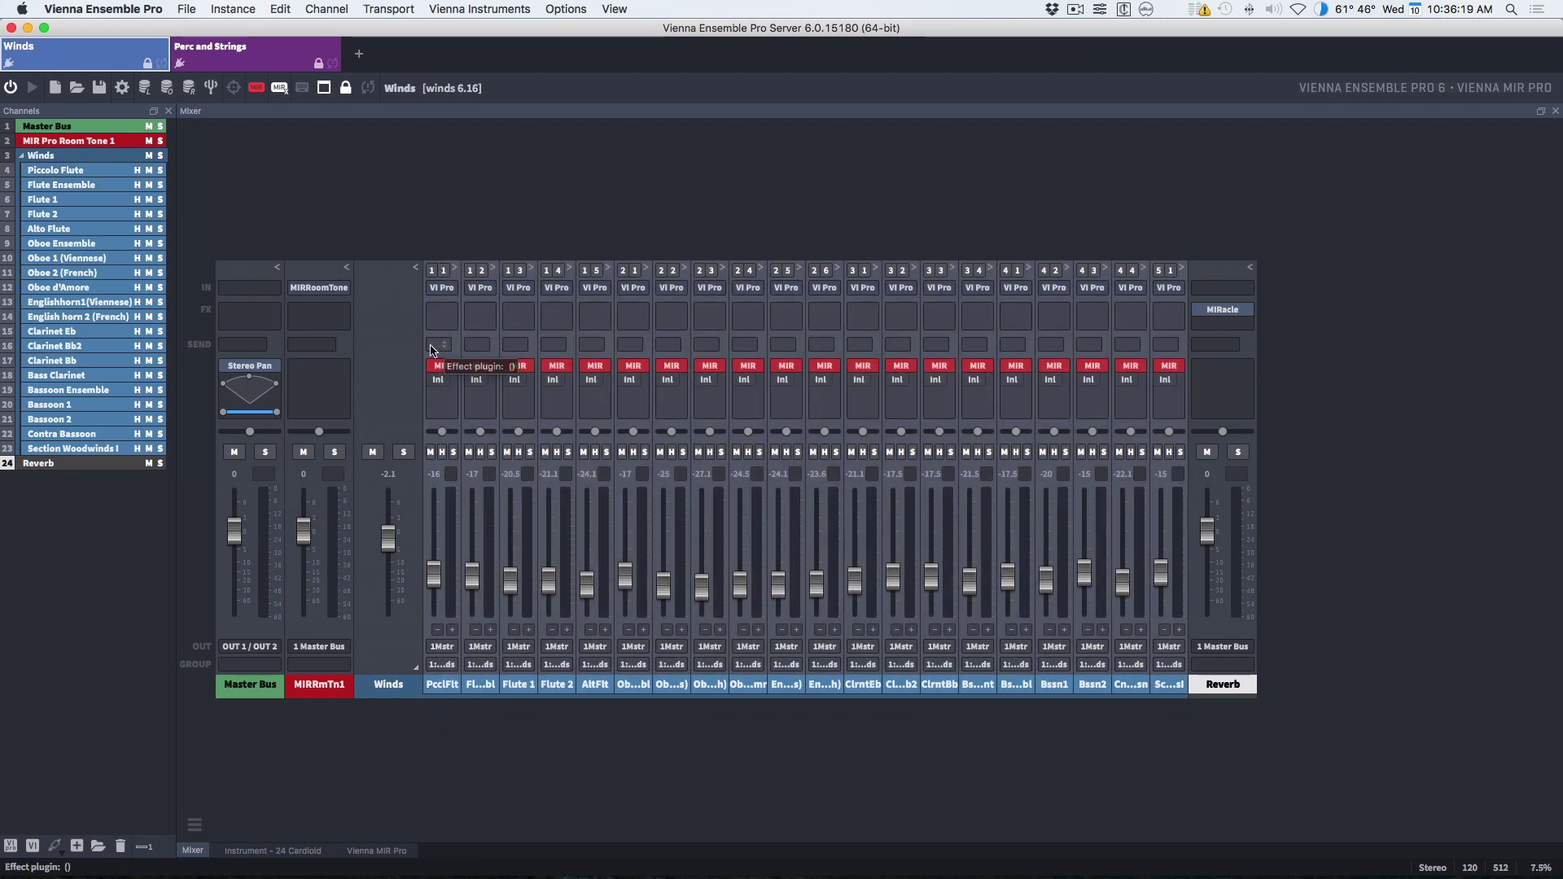
pyautogui.moveTo(444, 368)
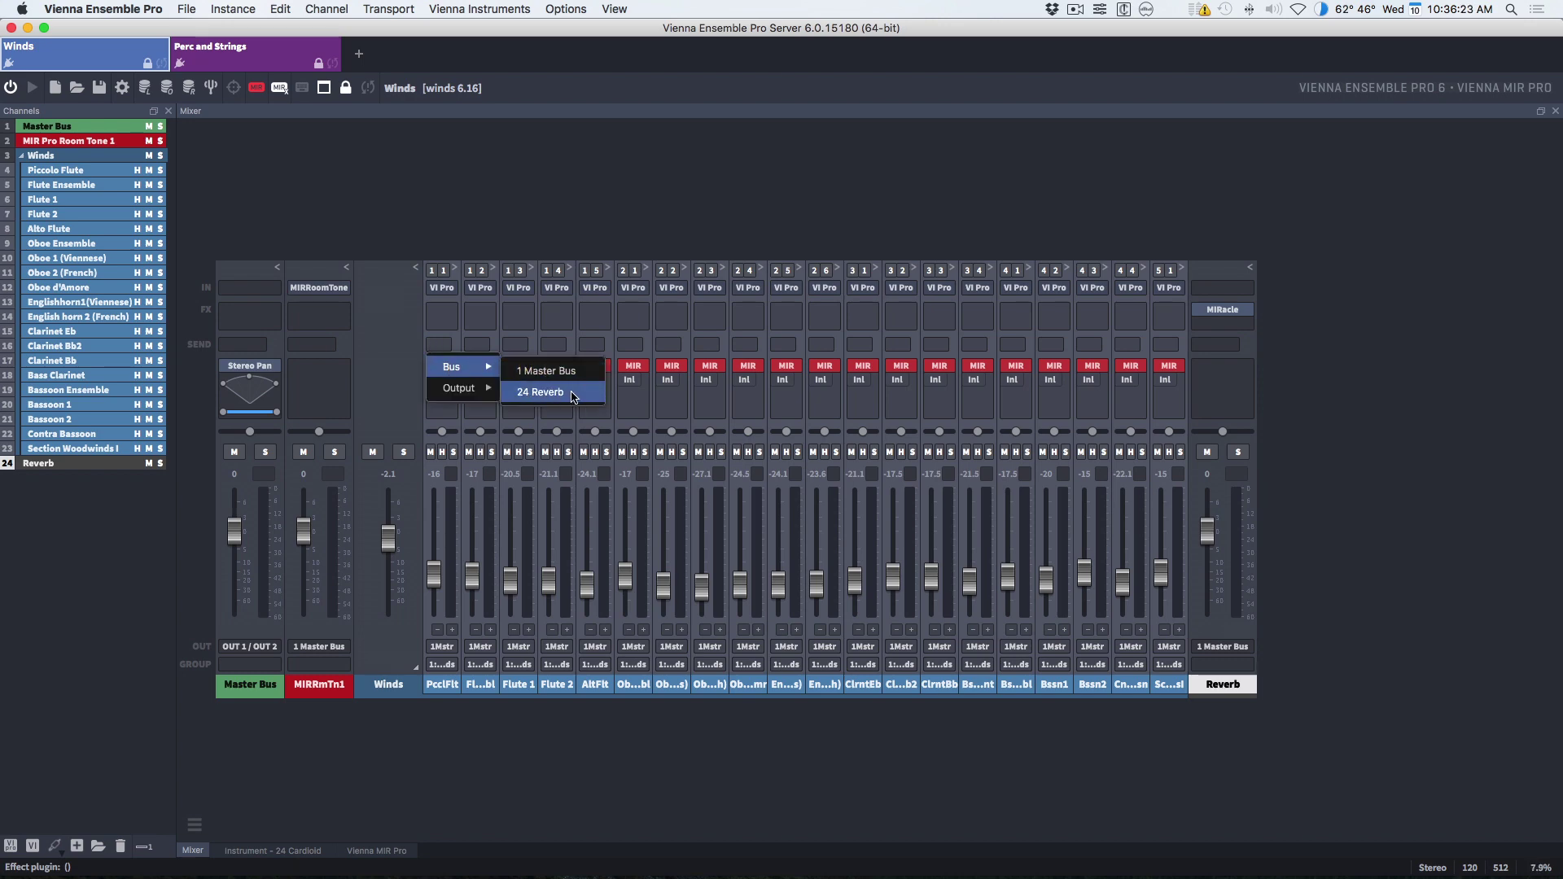
pyautogui.click(540, 392)
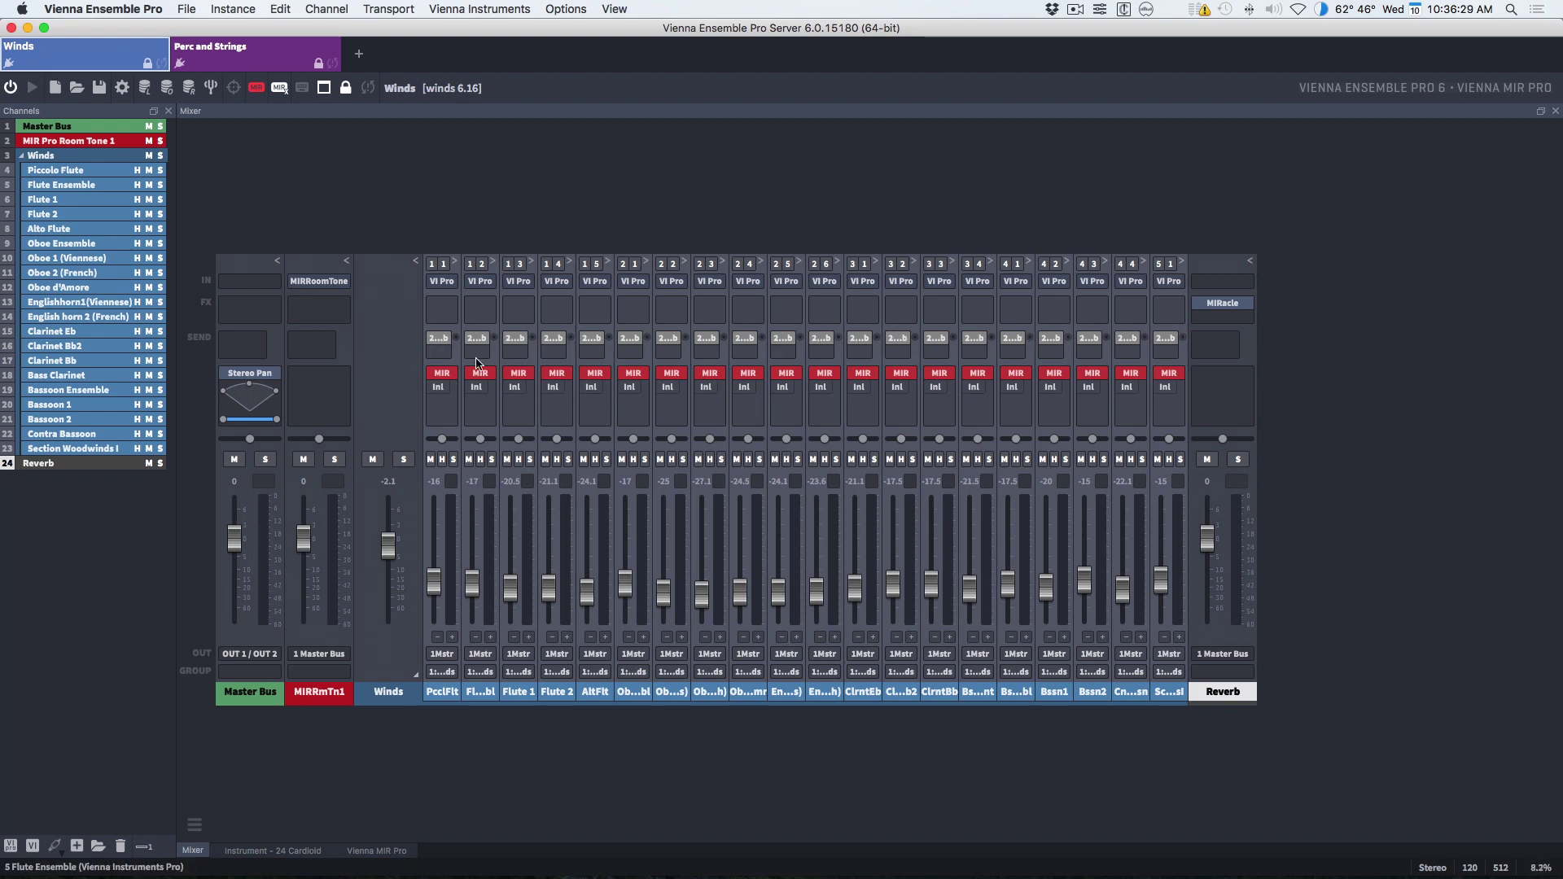
pyautogui.click(446, 342)
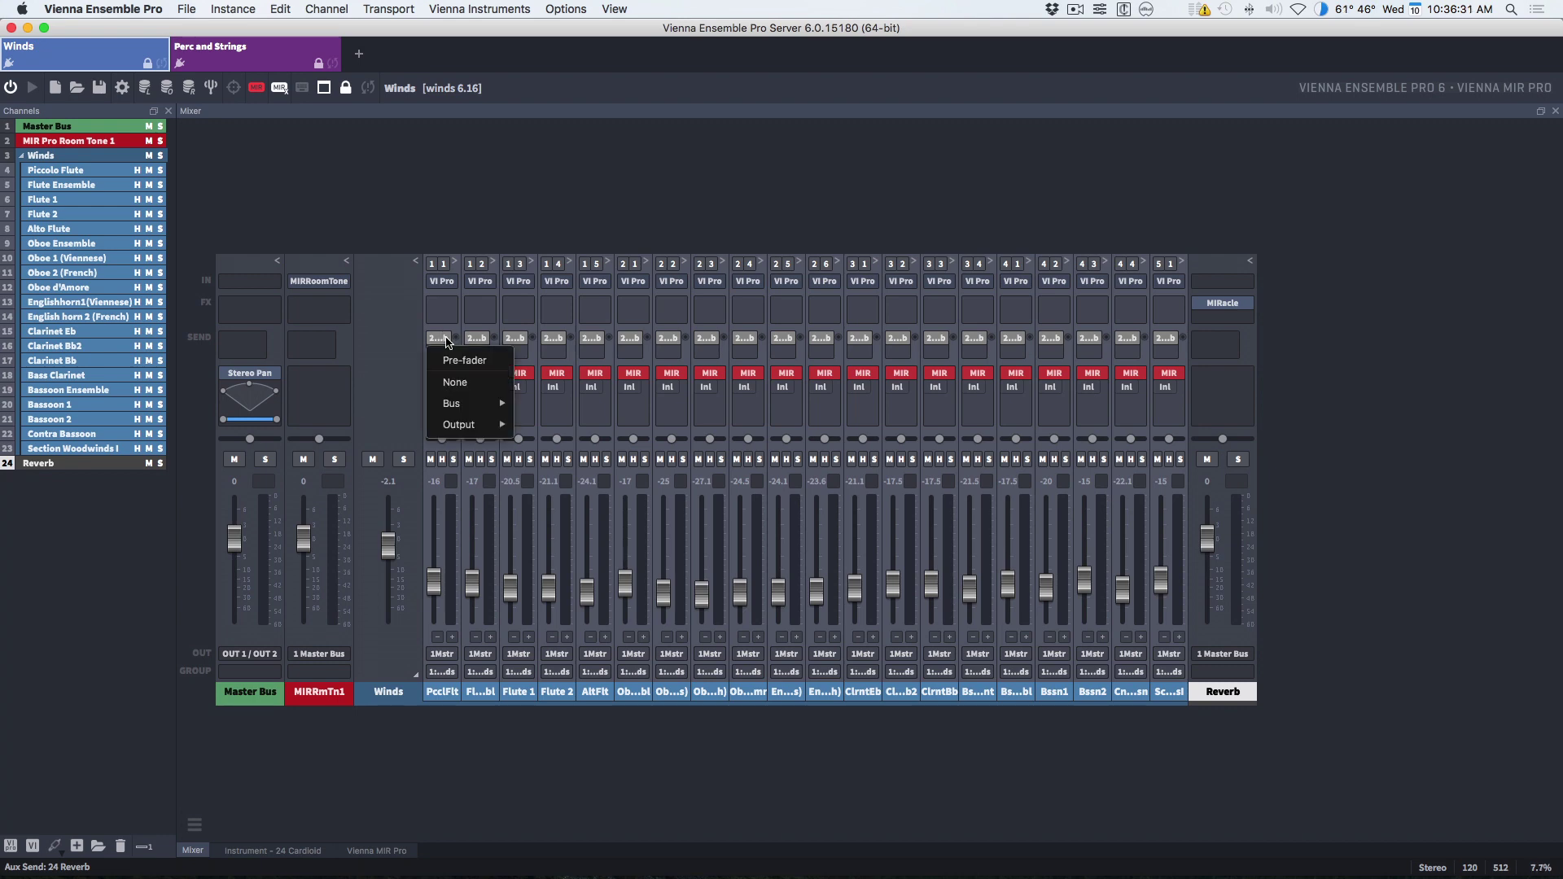
pyautogui.click(447, 353)
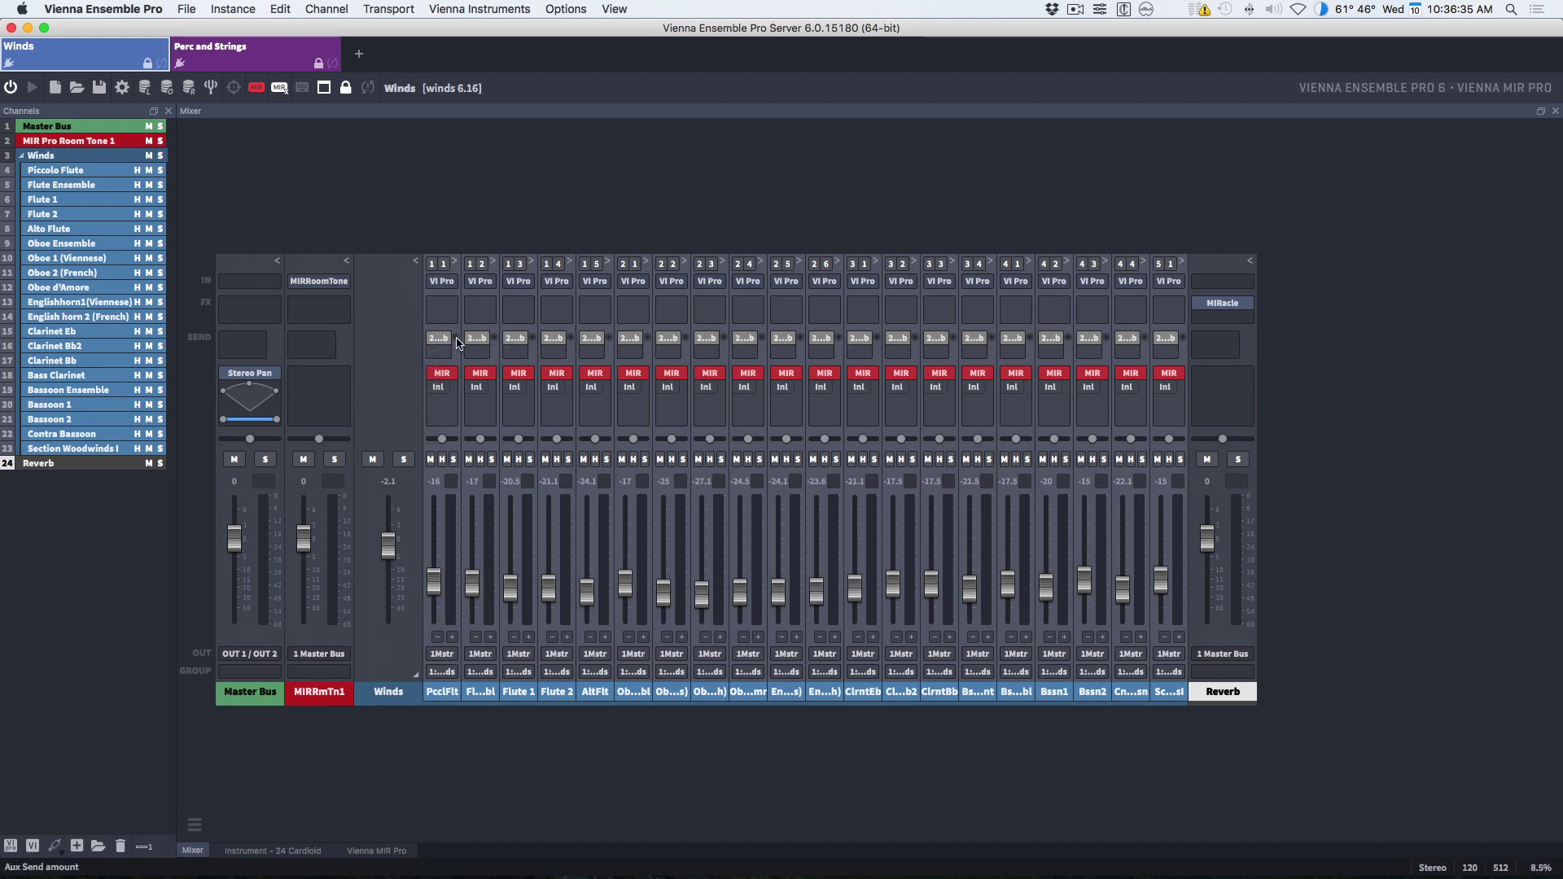
pyautogui.moveTo(454, 336)
pyautogui.moveTo(454, 337); pyautogui.dragTo(460, 178)
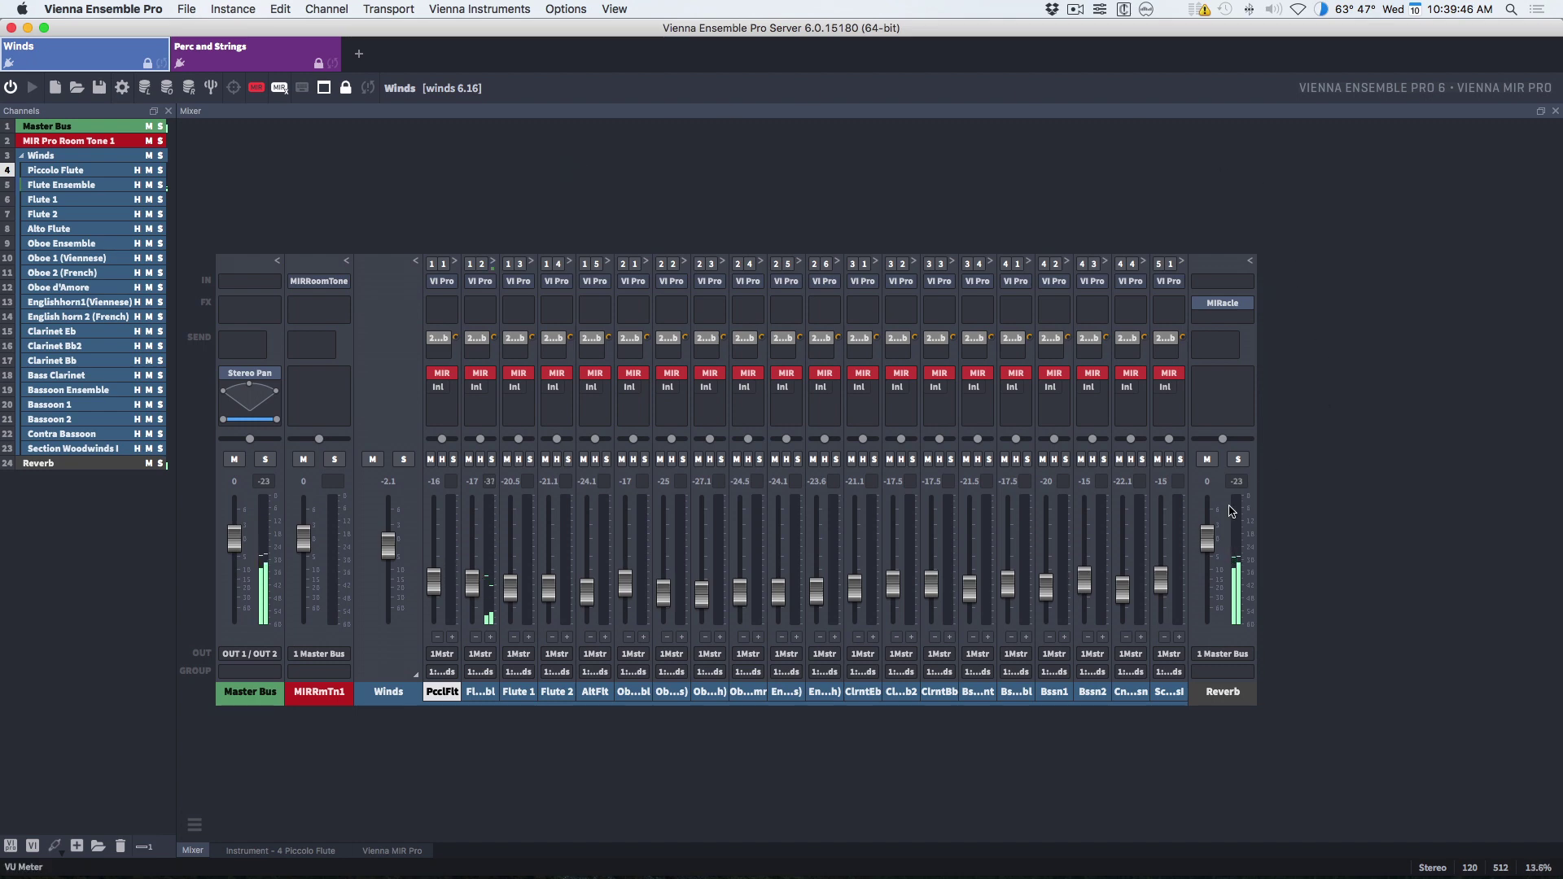
# Step: Pull the Reverb channel's fader down to -11.9 dB
pyautogui.moveTo(1209, 537); pyautogui.dragTo(1207, 577)
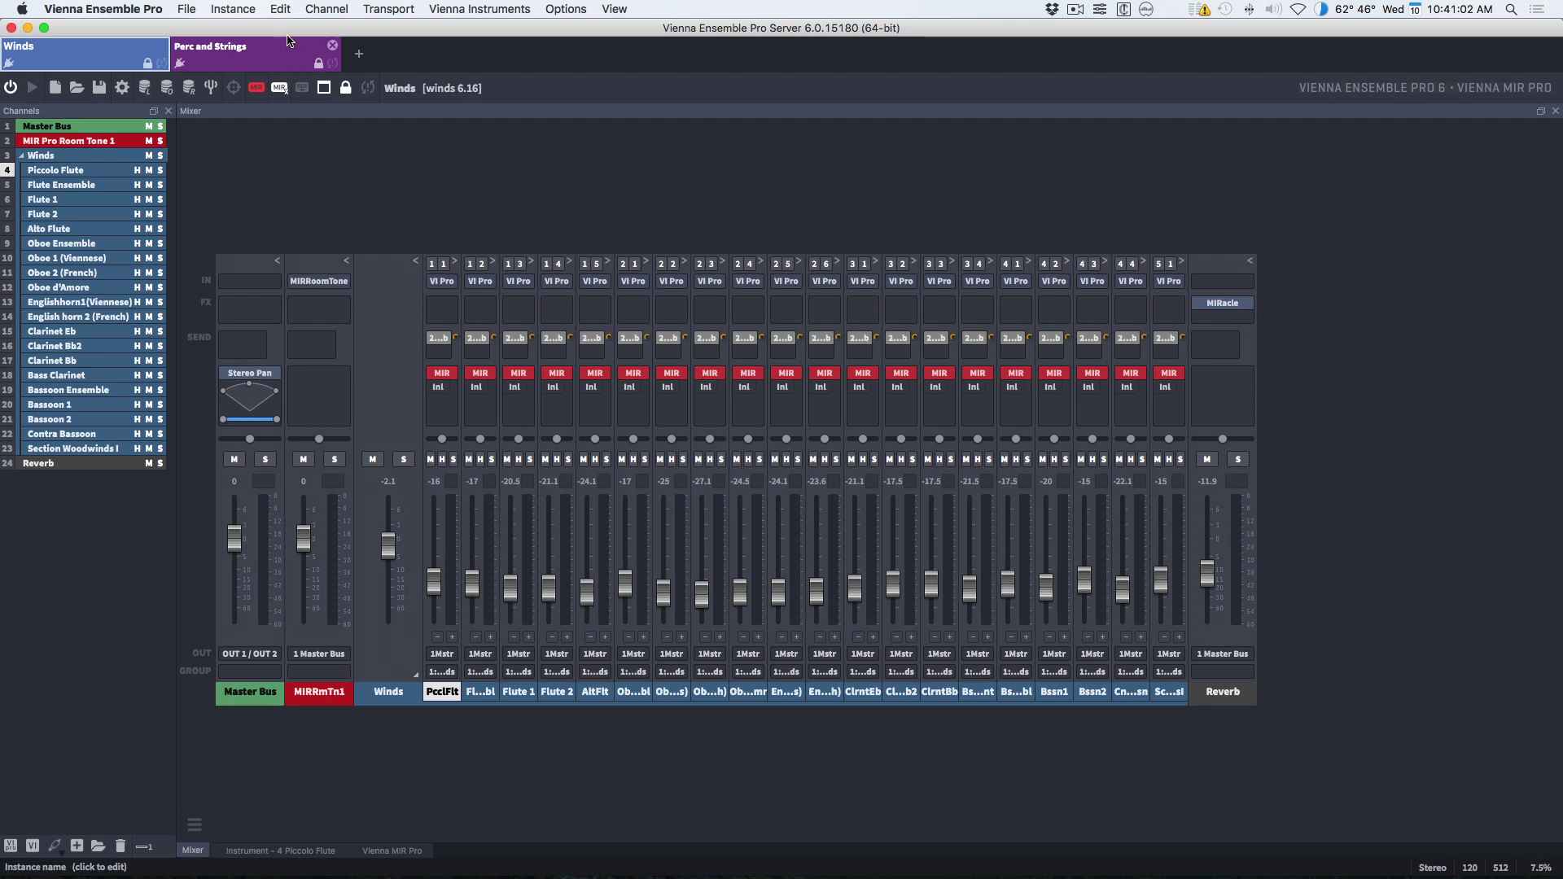
# Step: Stop the Winds instance following preferences and set its project to 6 threads
pyautogui.click(280, 8)
pyautogui.click(301, 112)
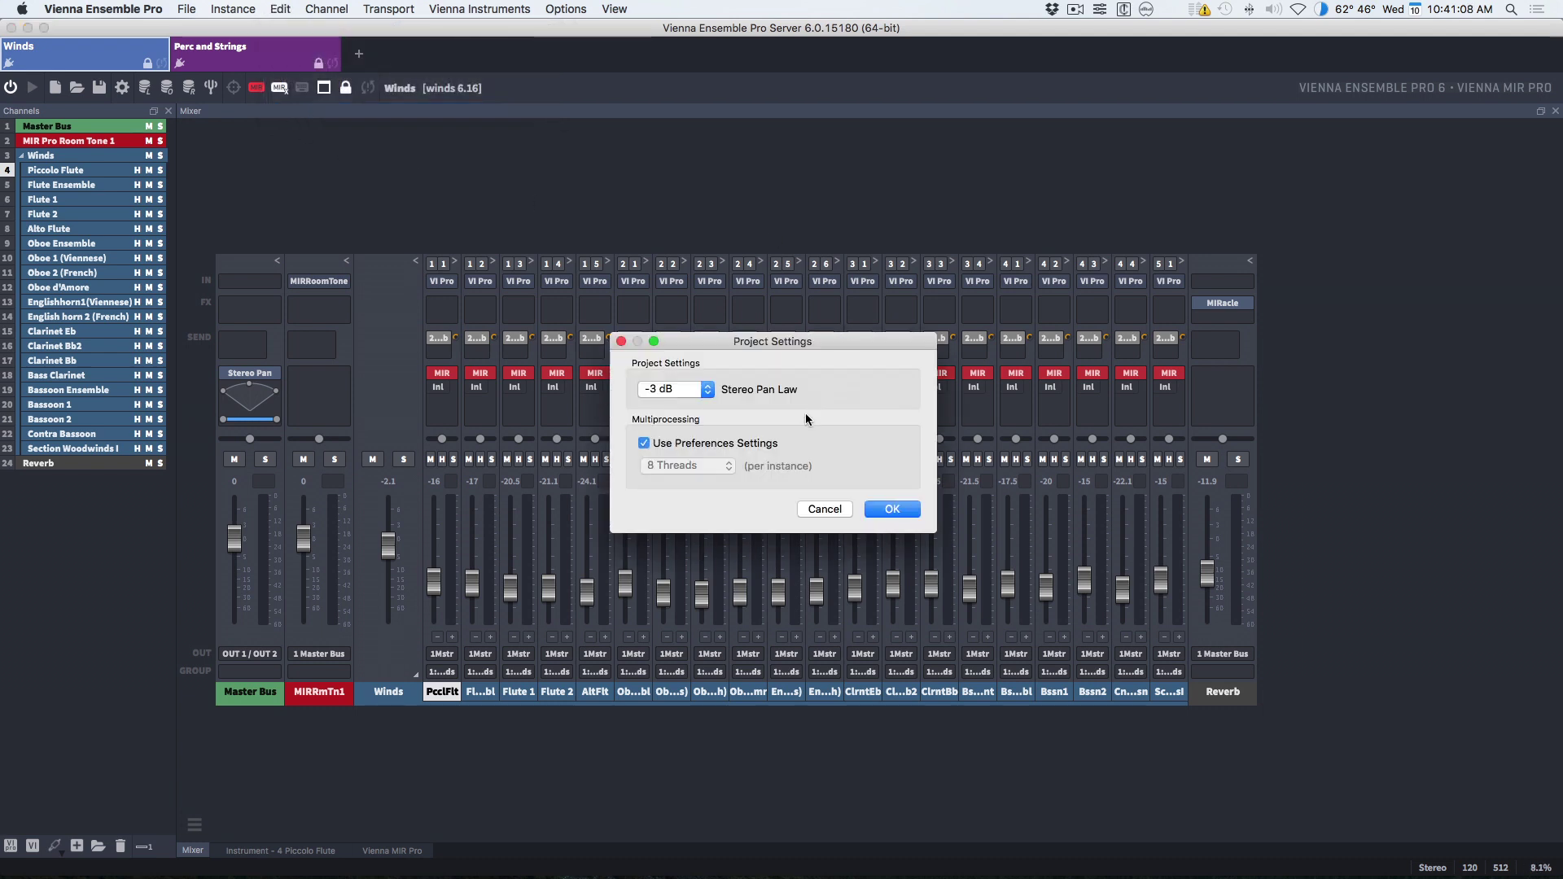
pyautogui.click(755, 443)
pyautogui.click(708, 467)
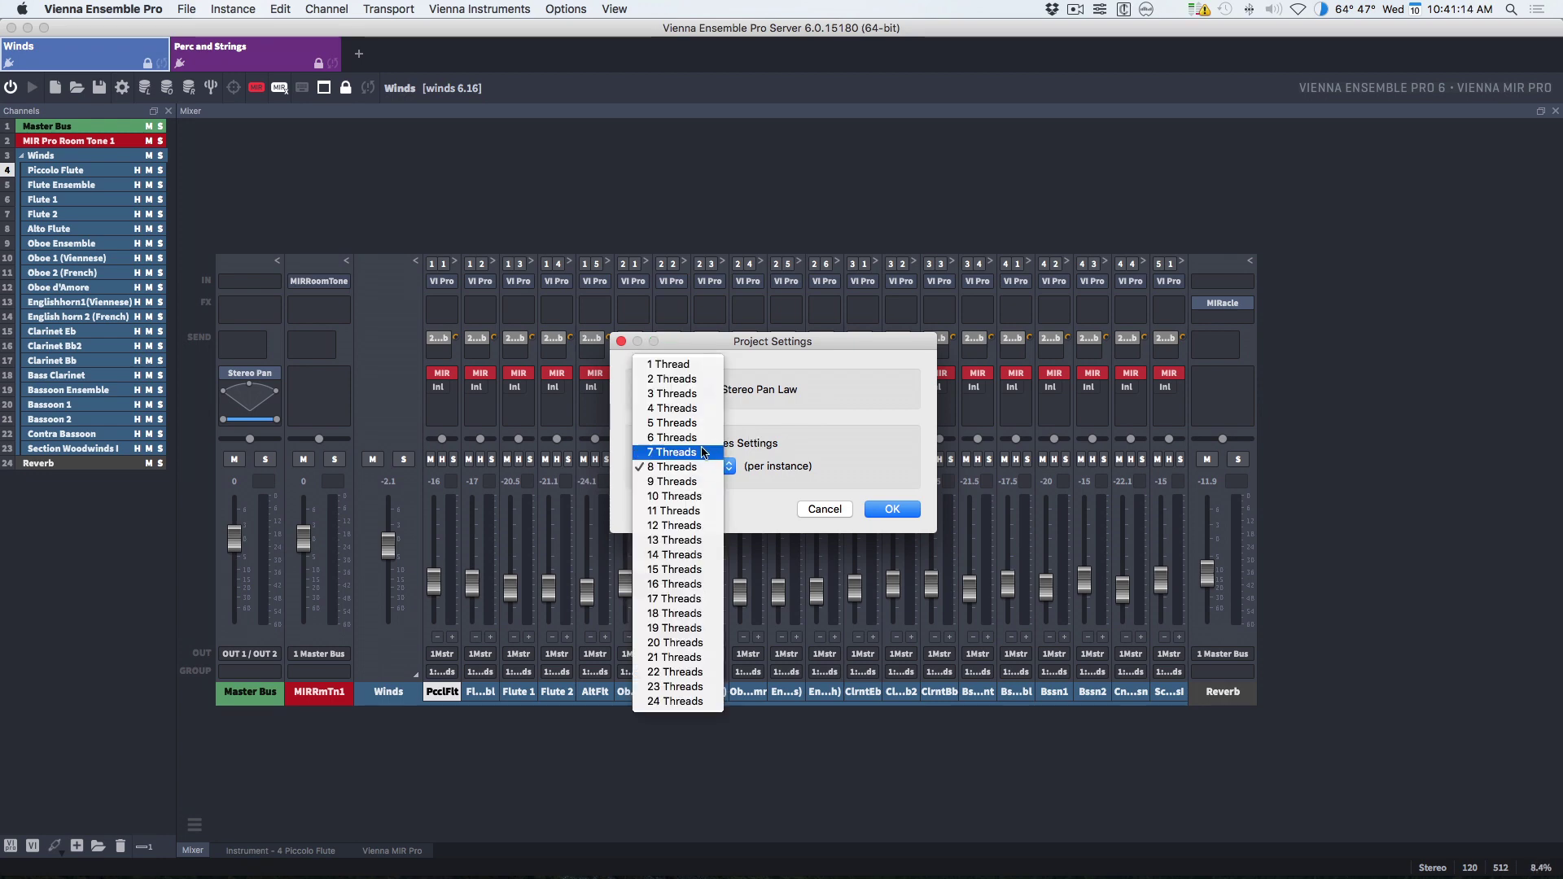
pyautogui.click(698, 437)
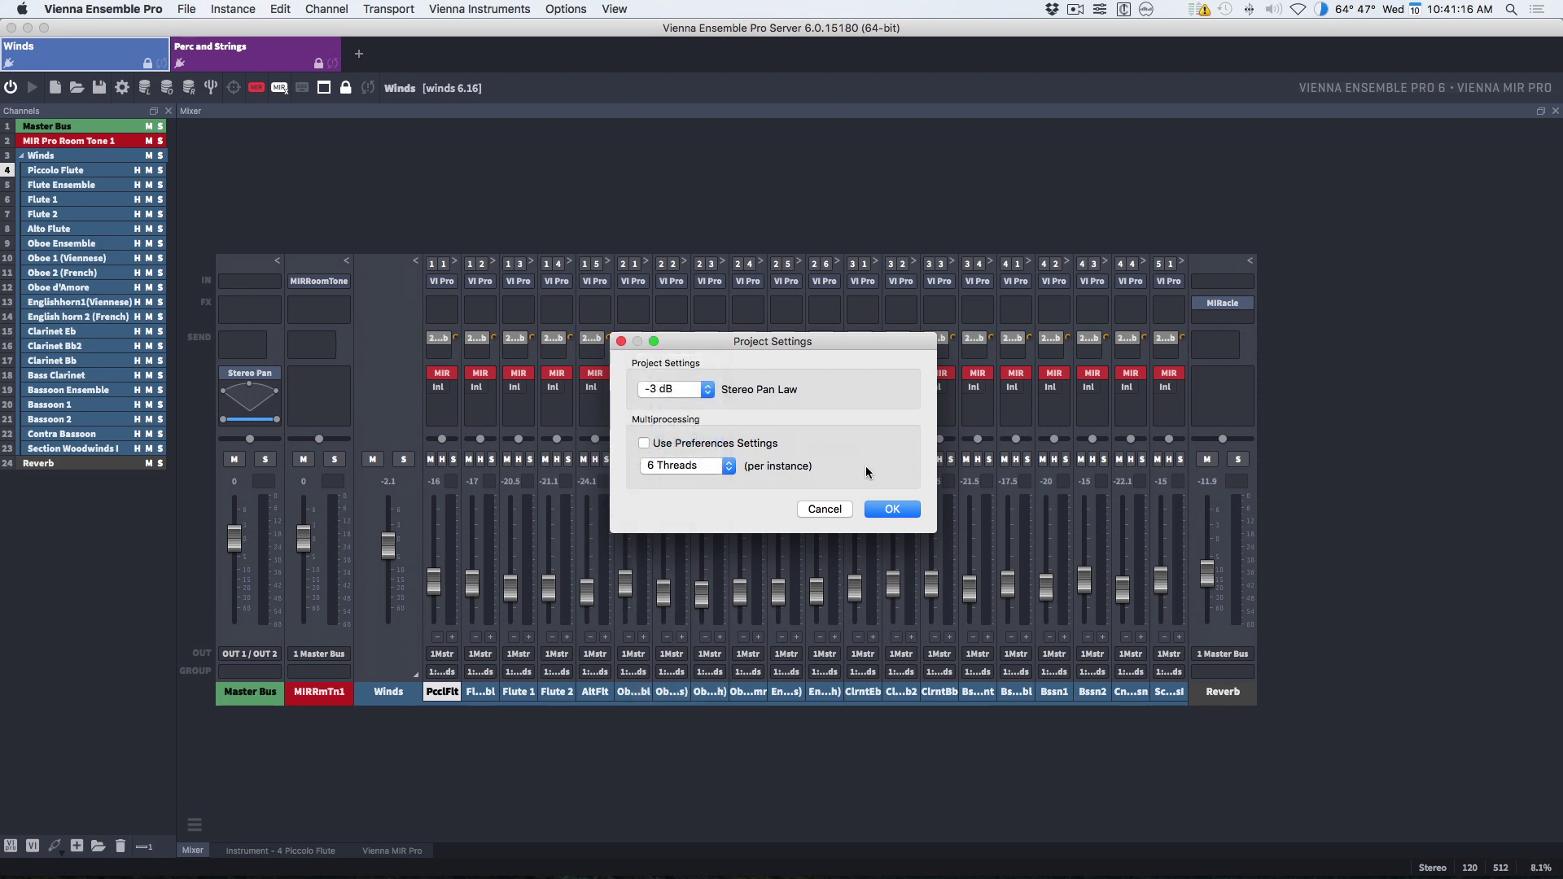
pyautogui.click(887, 509)
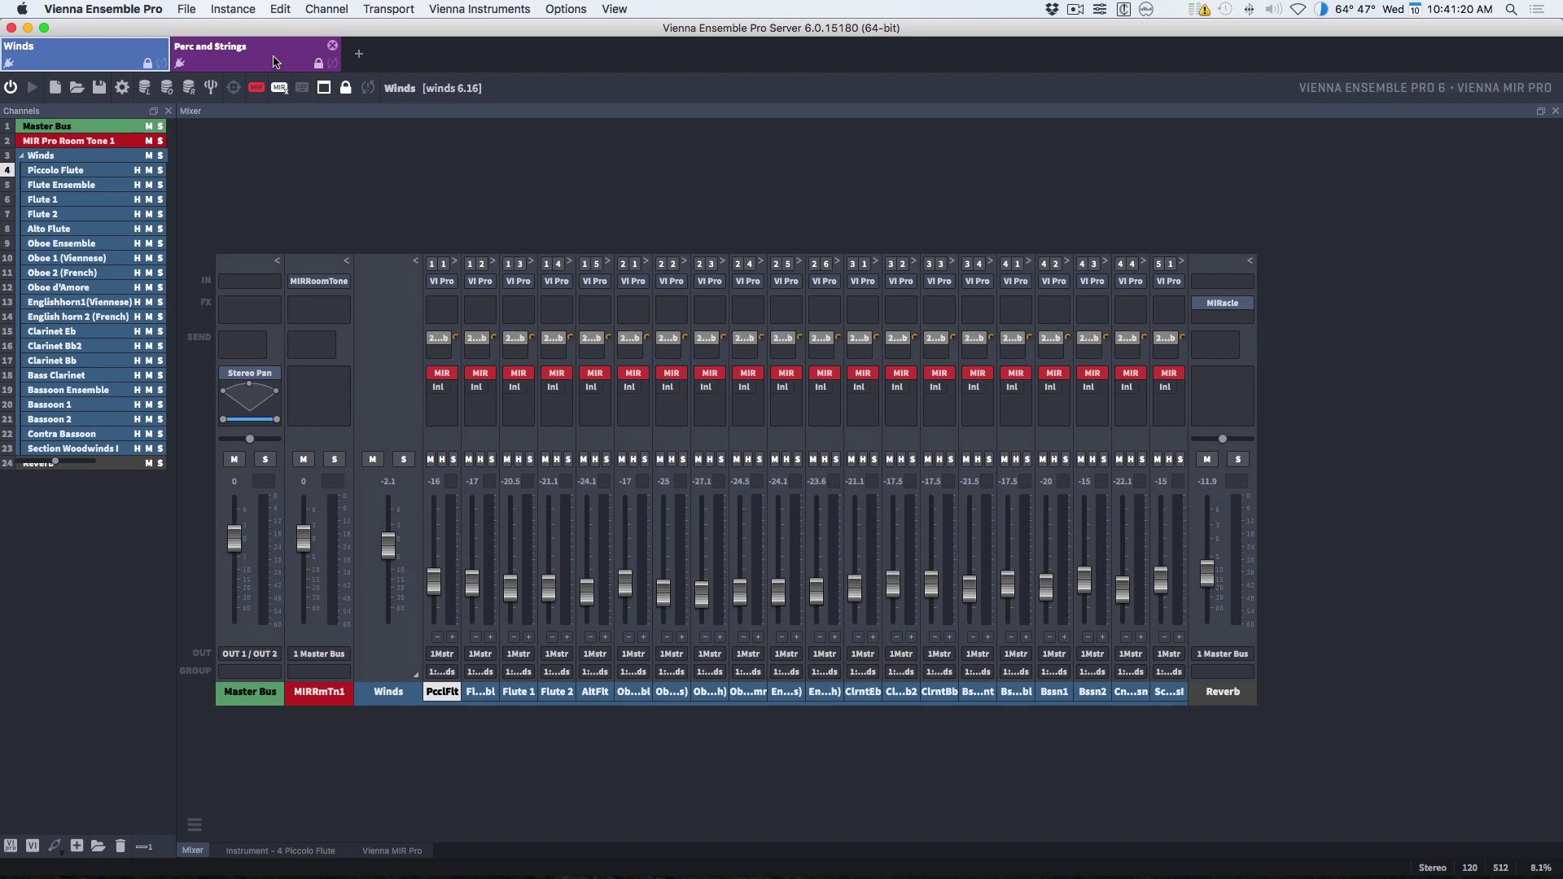
# Step: Set the Perc and Strings instance to 4 threads instead of the preferences setting
pyautogui.click(275, 59)
pyautogui.click(281, 9)
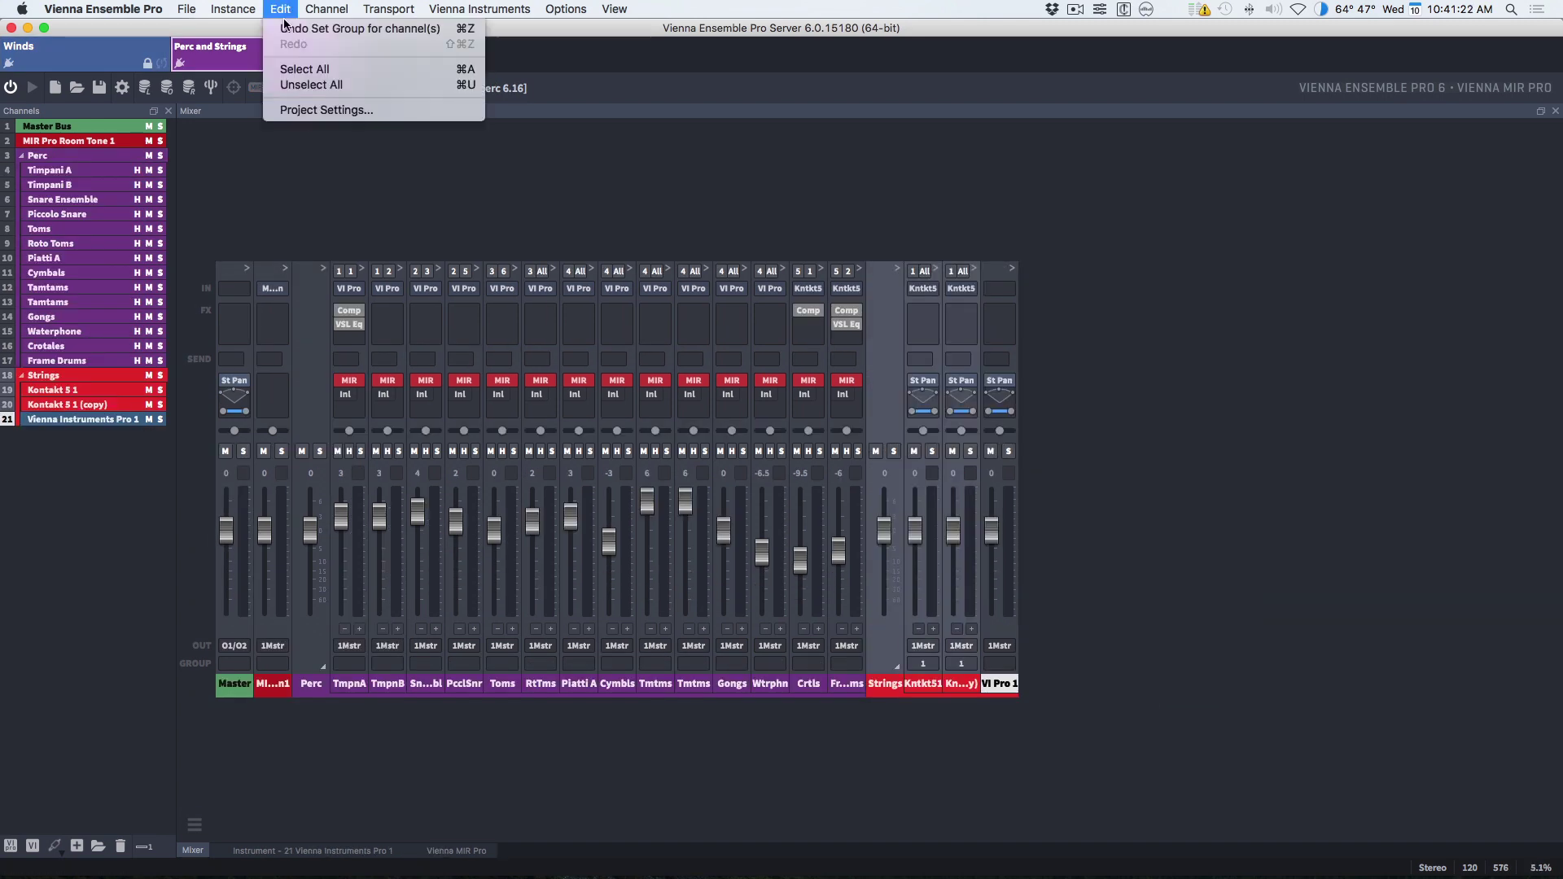
pyautogui.click(296, 110)
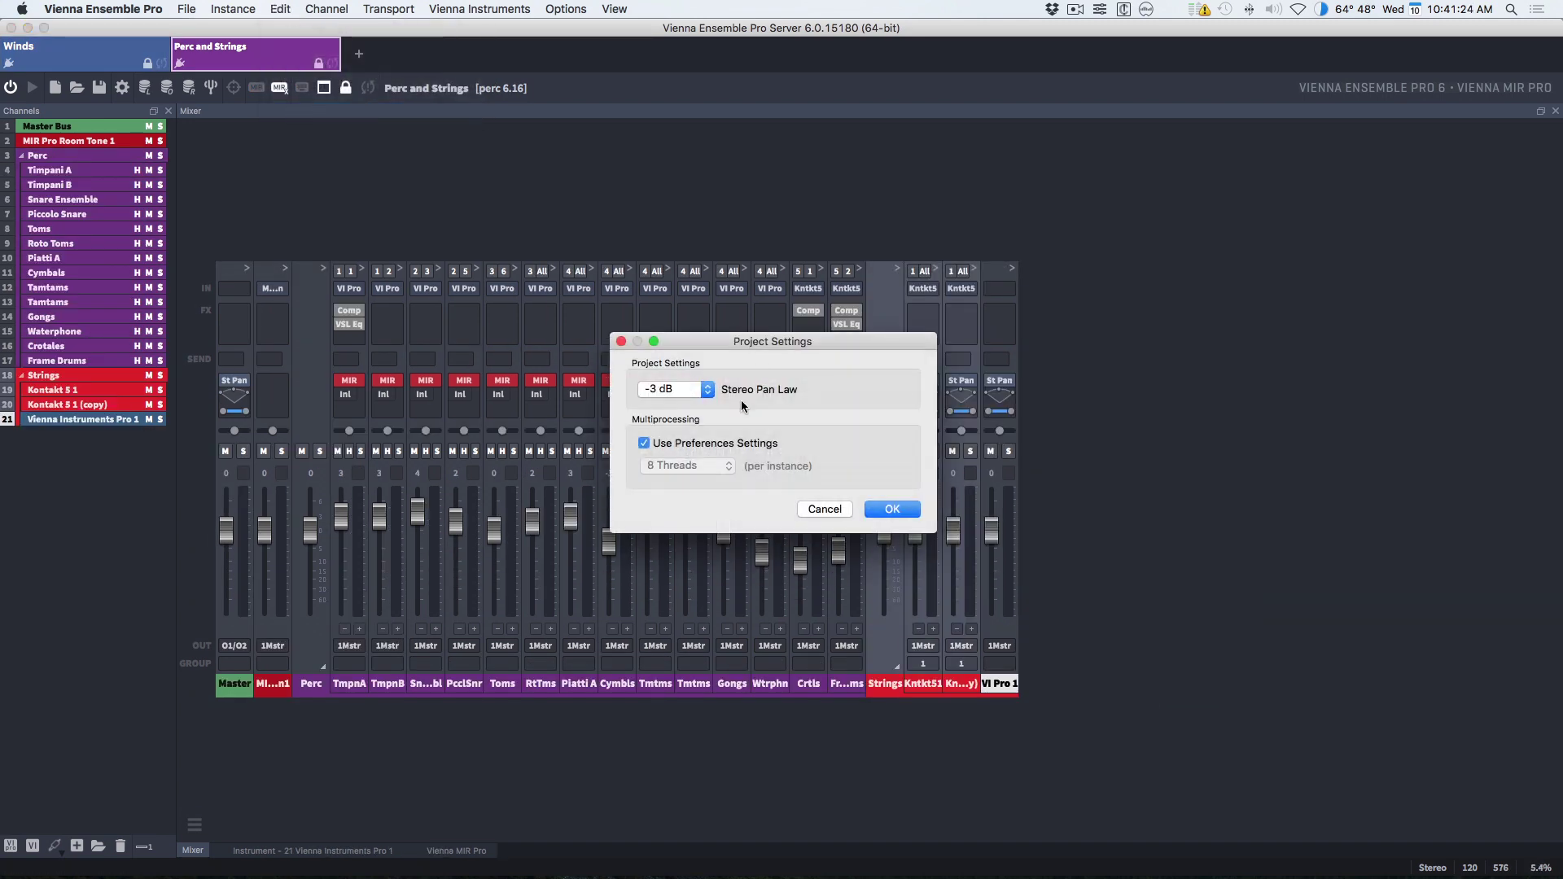
pyautogui.click(699, 444)
pyautogui.click(702, 466)
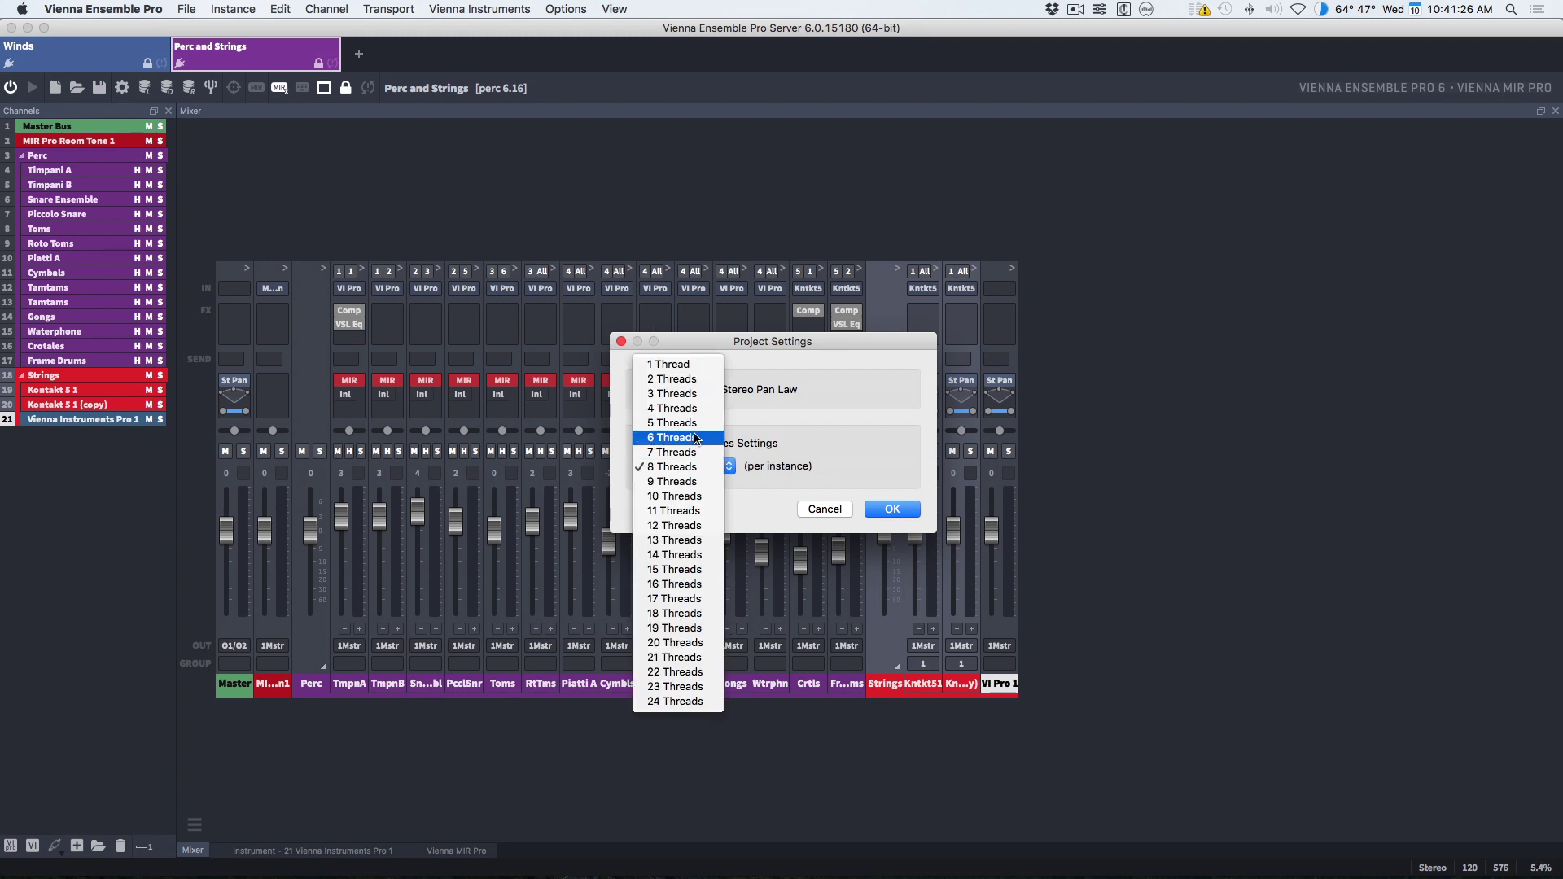
pyautogui.click(696, 409)
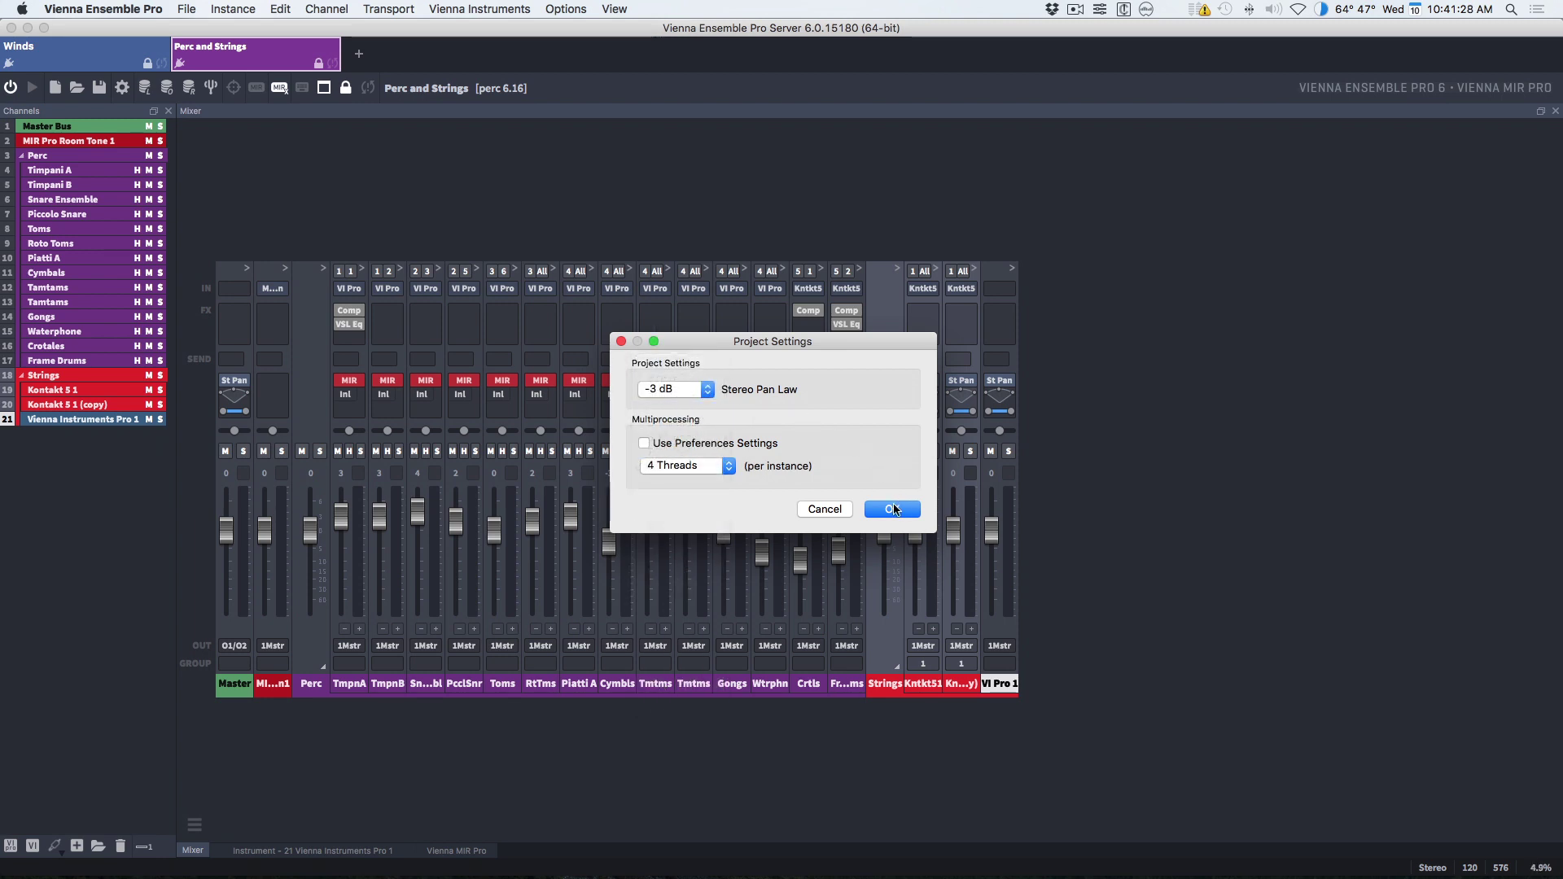
pyautogui.click(892, 509)
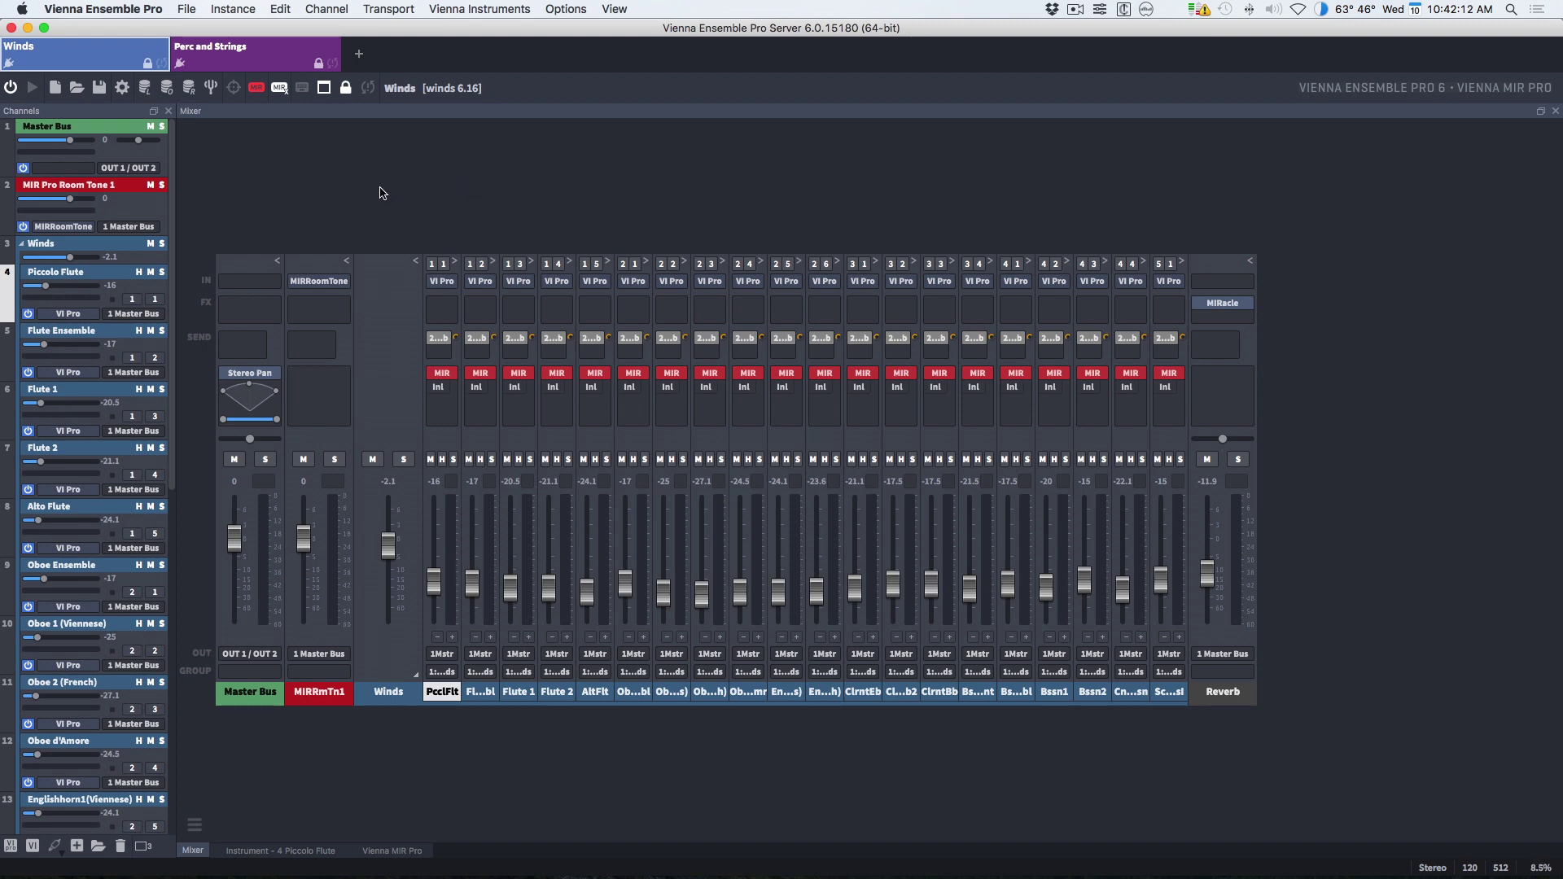
# Step: Disable the MIR Pro Room Tone 1 channel and the instrument channels in Winds
pyautogui.click(304, 461)
pyautogui.click(304, 461)
pyautogui.click(23, 227)
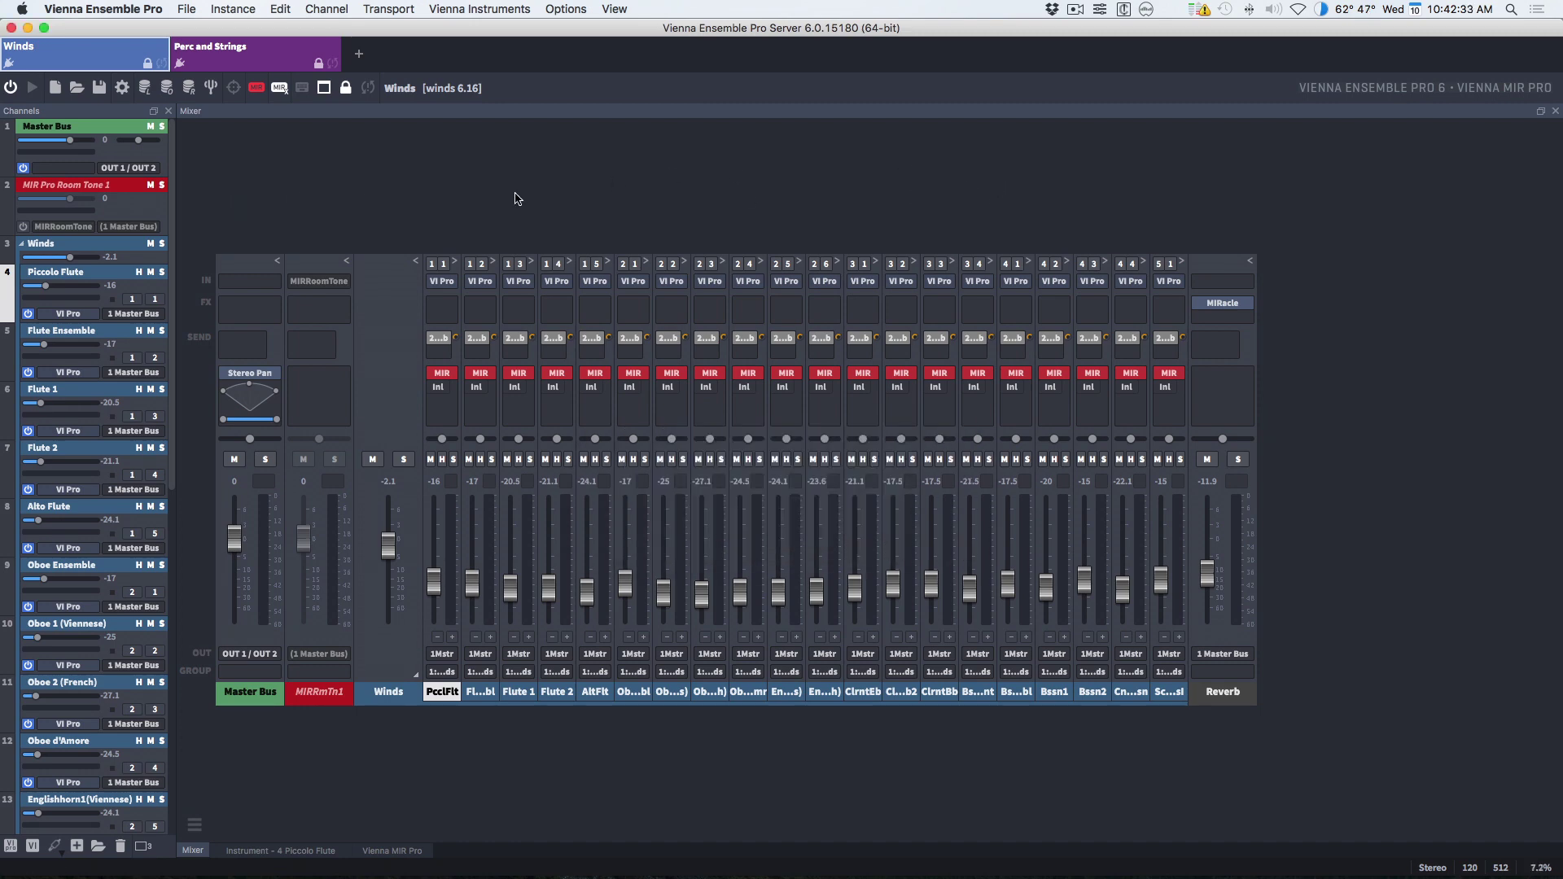
pyautogui.keyDown('alt'); pyautogui.click(29, 315); pyautogui.keyUp('alt')
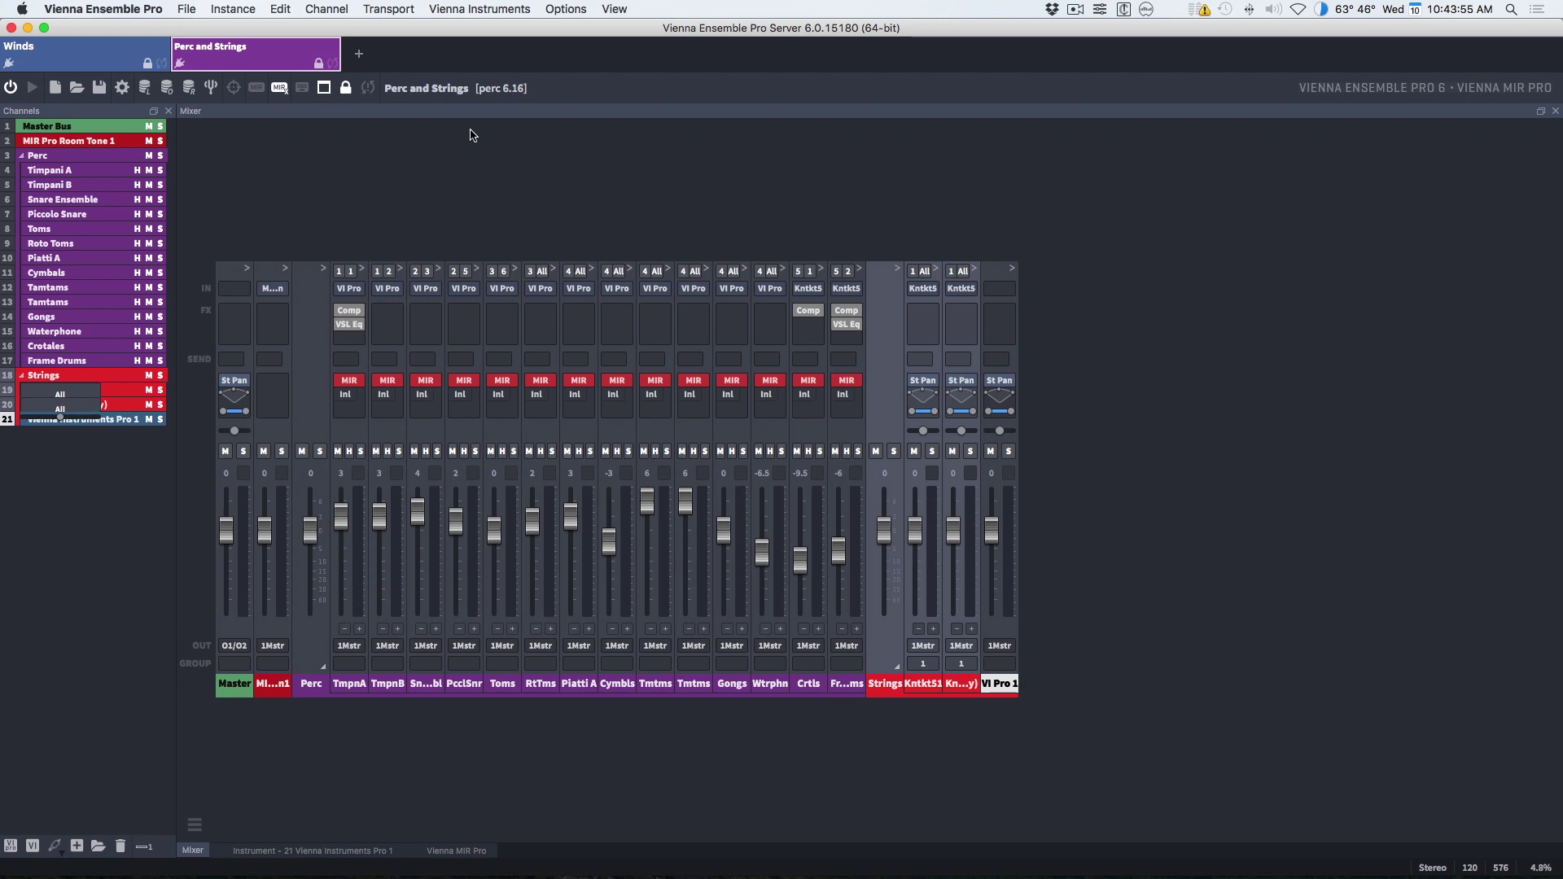
# Step: Widen the strips to full names and give Roto Toms onward ascending MIDI channels from 1
pyautogui.click(1011, 271)
pyautogui.hscroll(3, 834, 159)
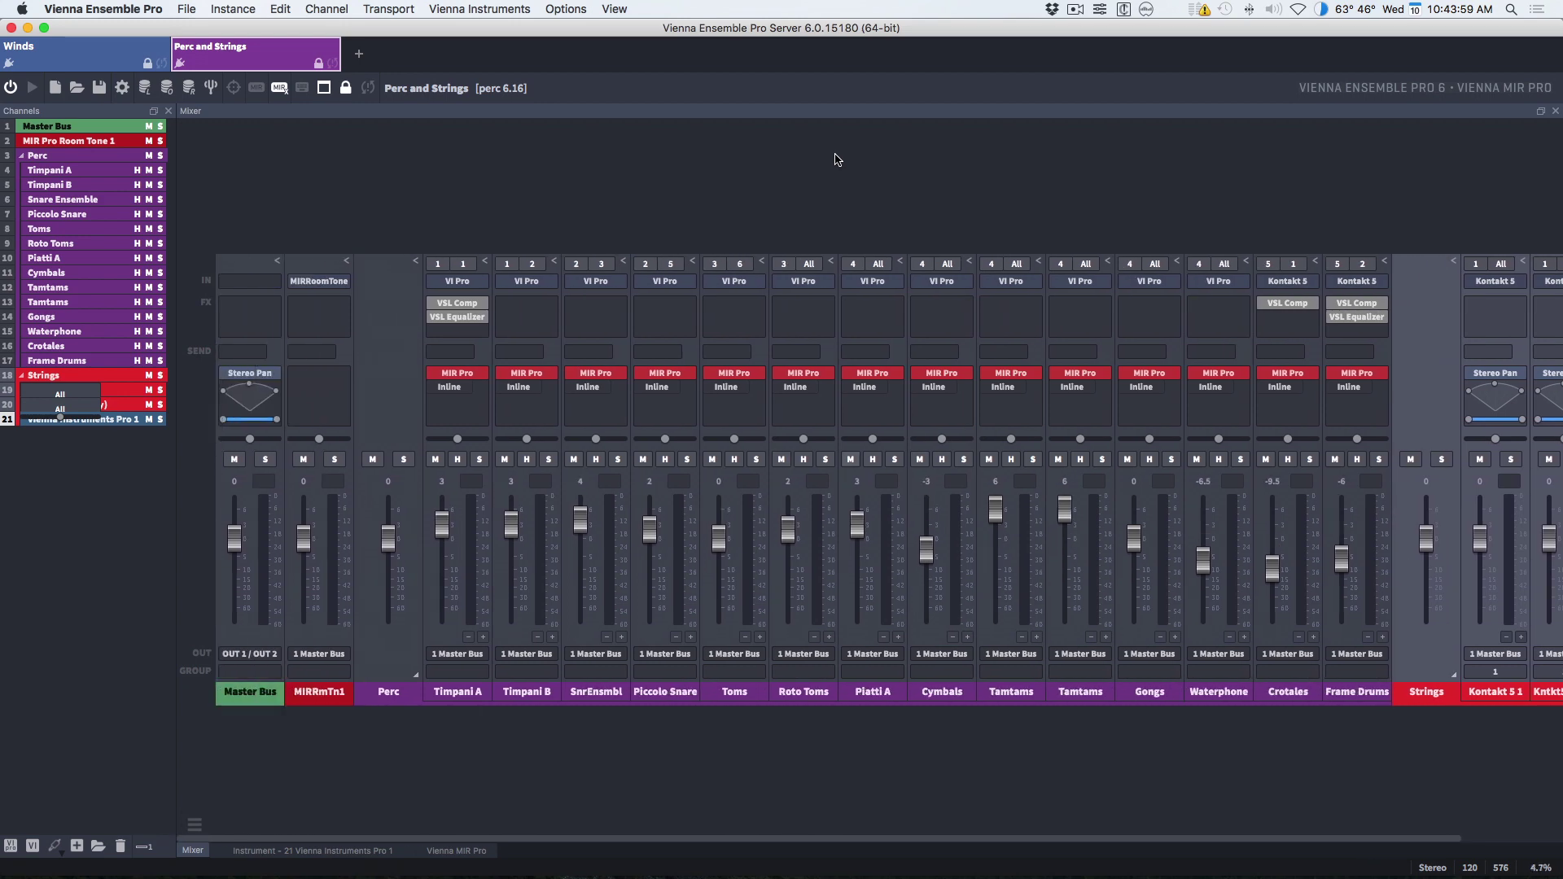
pyautogui.moveTo(798, 203); pyautogui.dragTo(1108, 730)
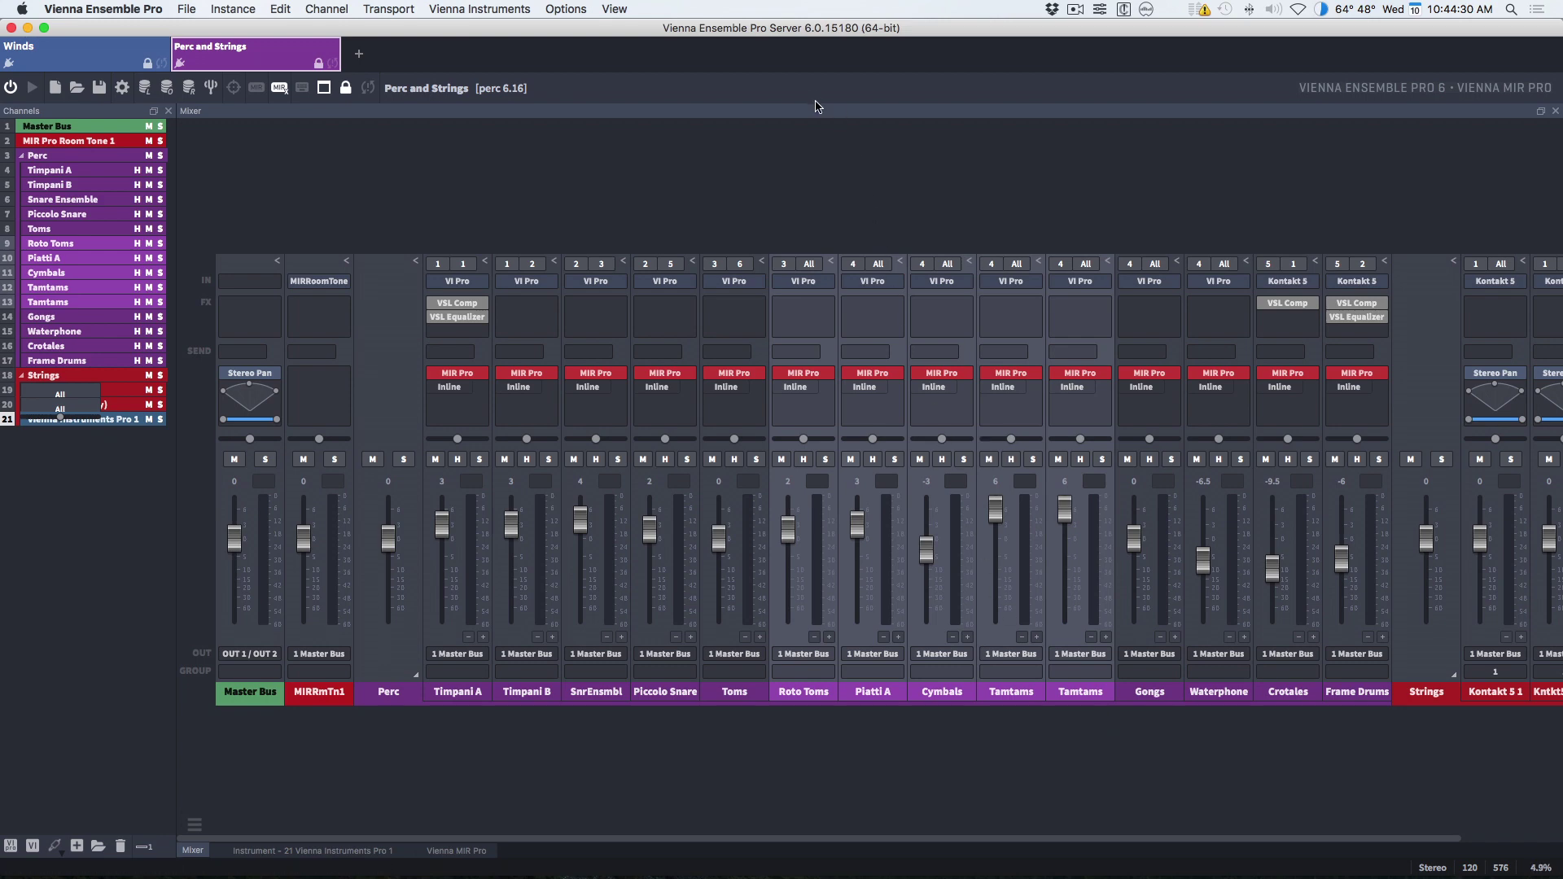
pyautogui.click(812, 265)
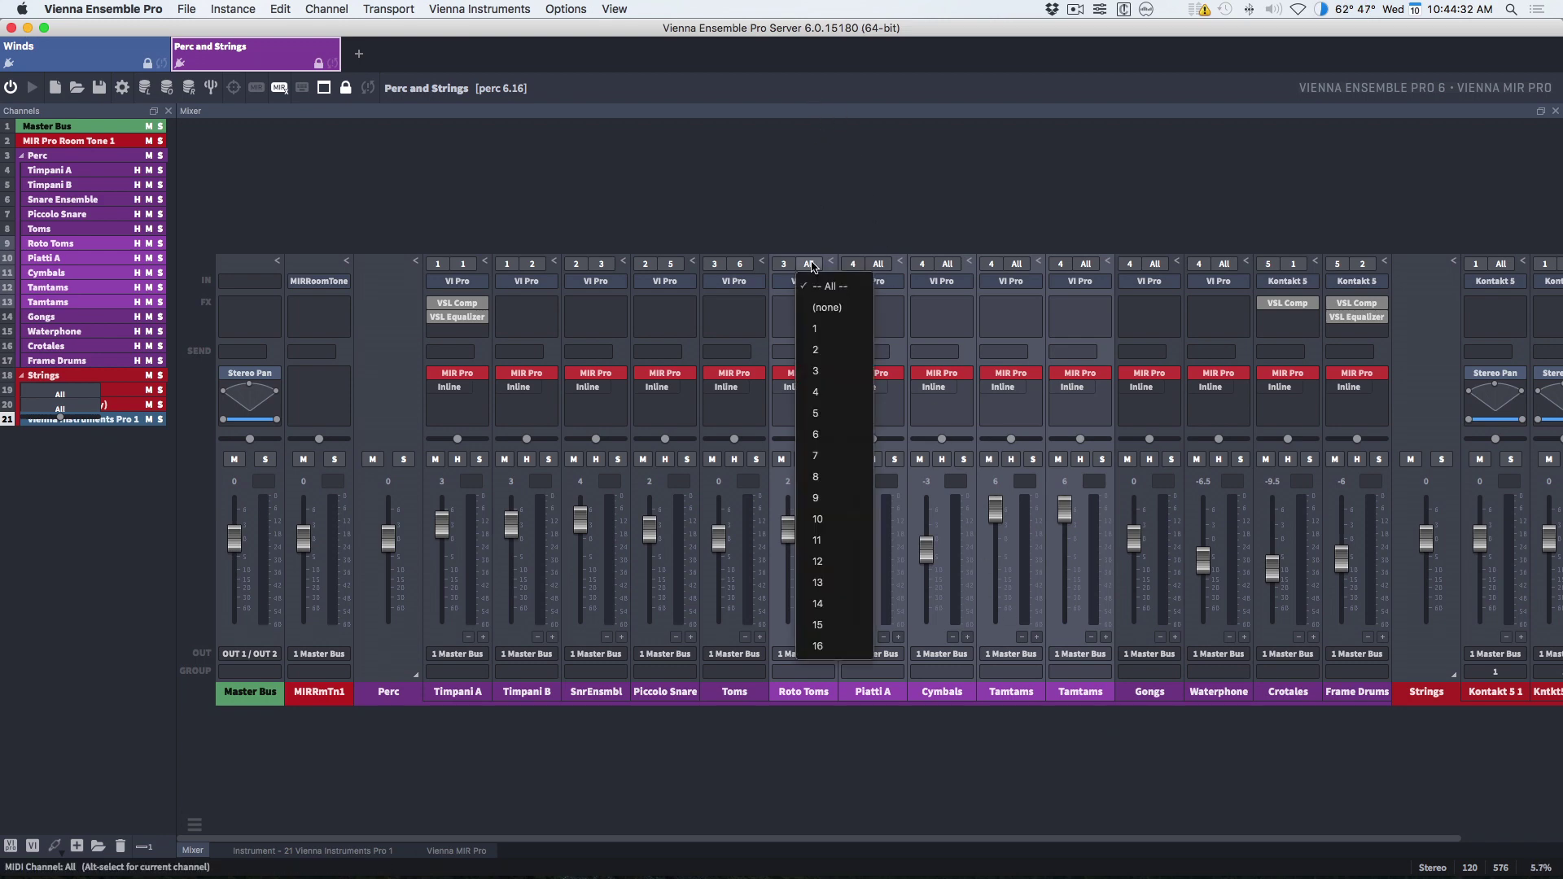
pyautogui.click(820, 325)
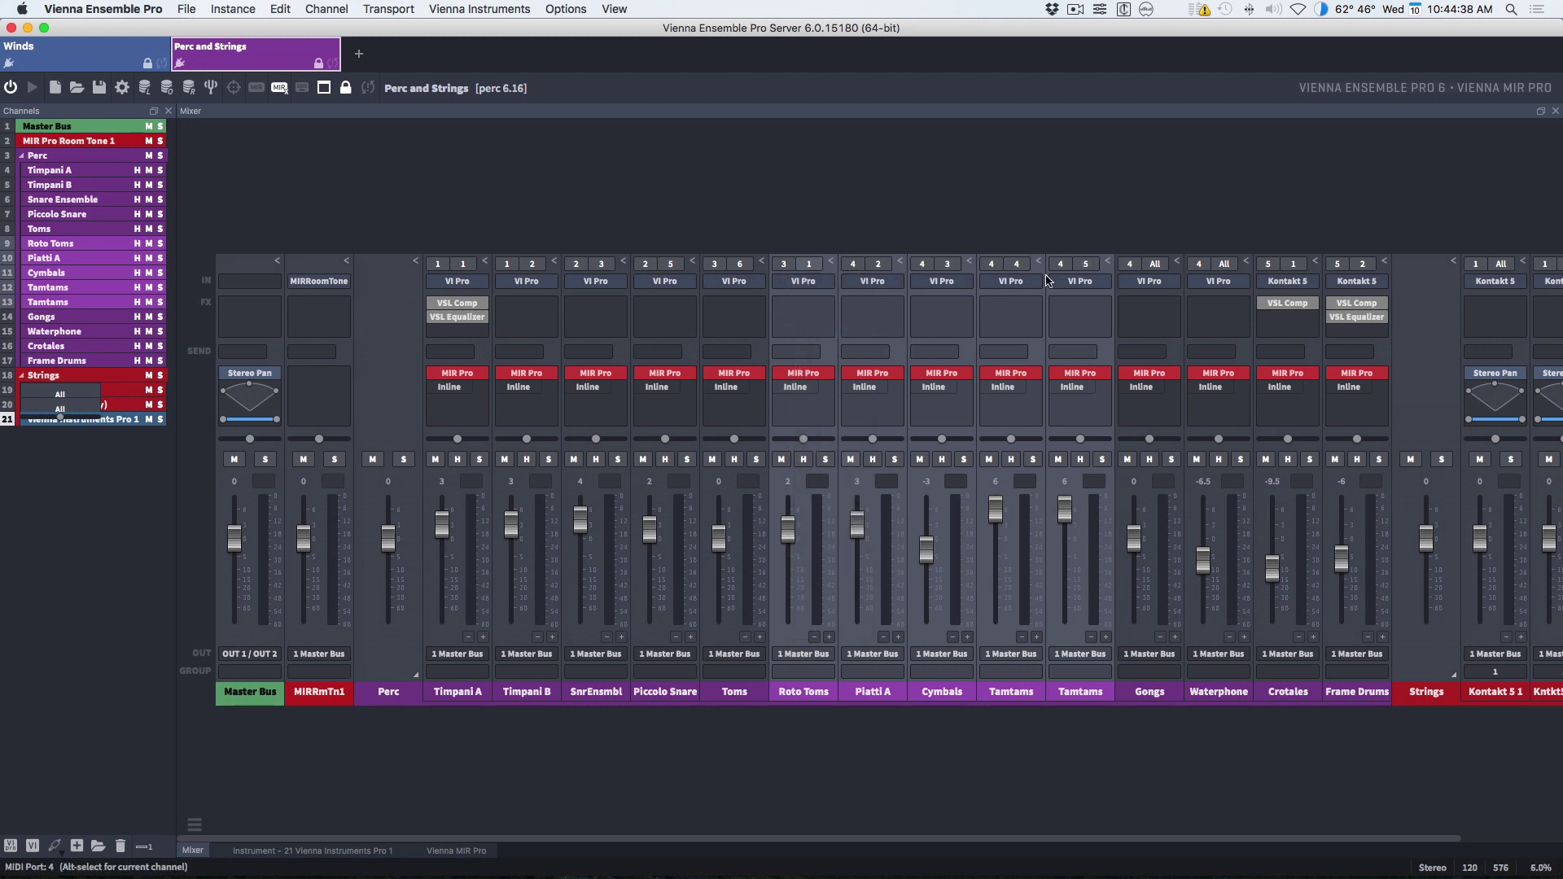
pyautogui.press('super+z')
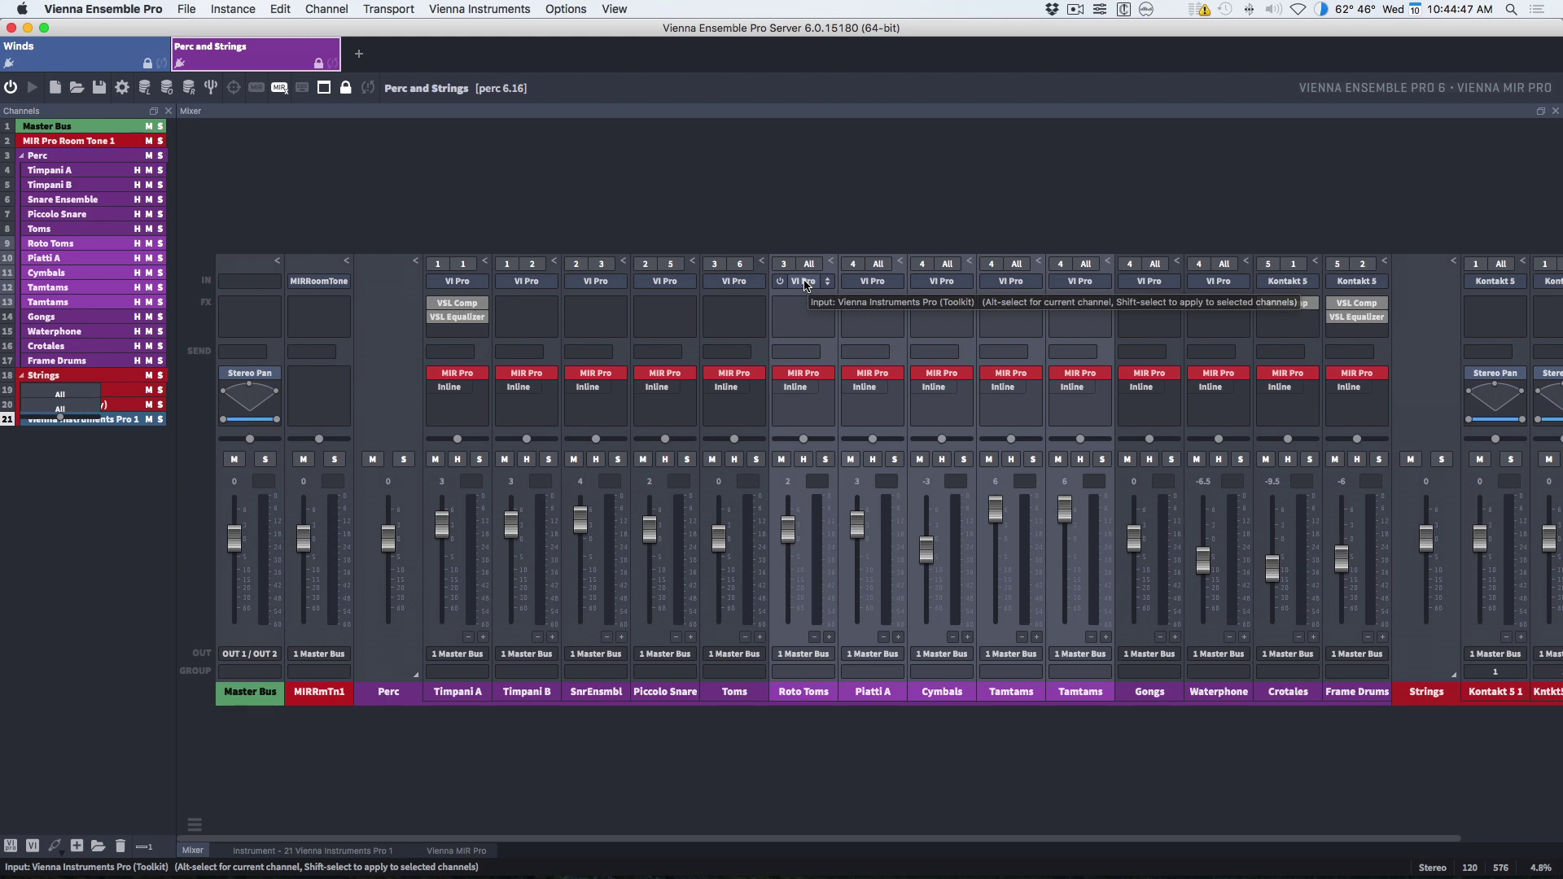
pyautogui.click(780, 282)
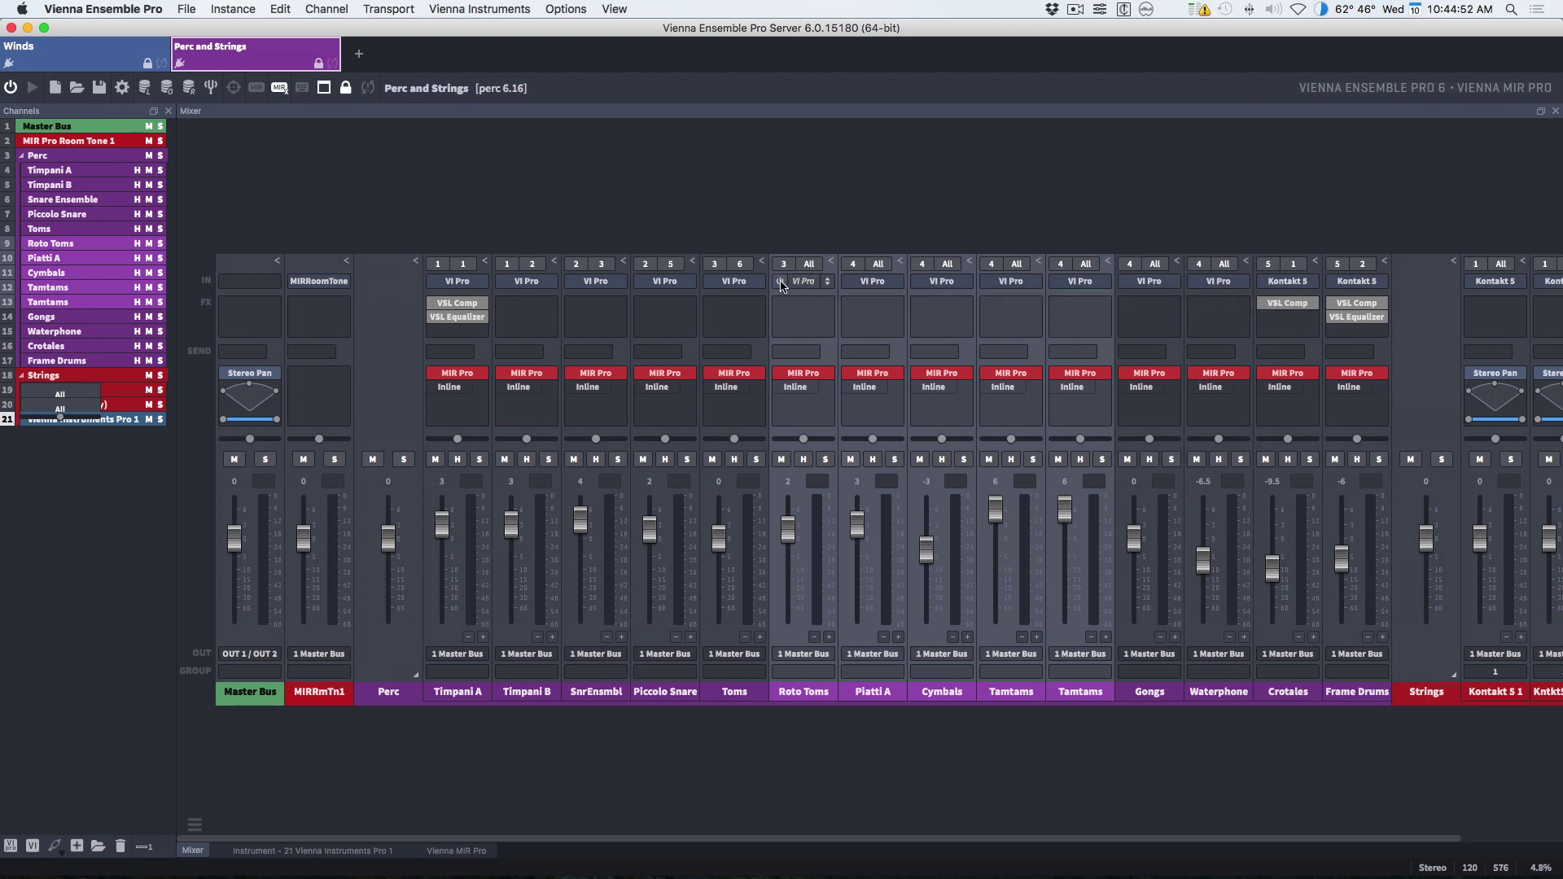
pyautogui.click(780, 282)
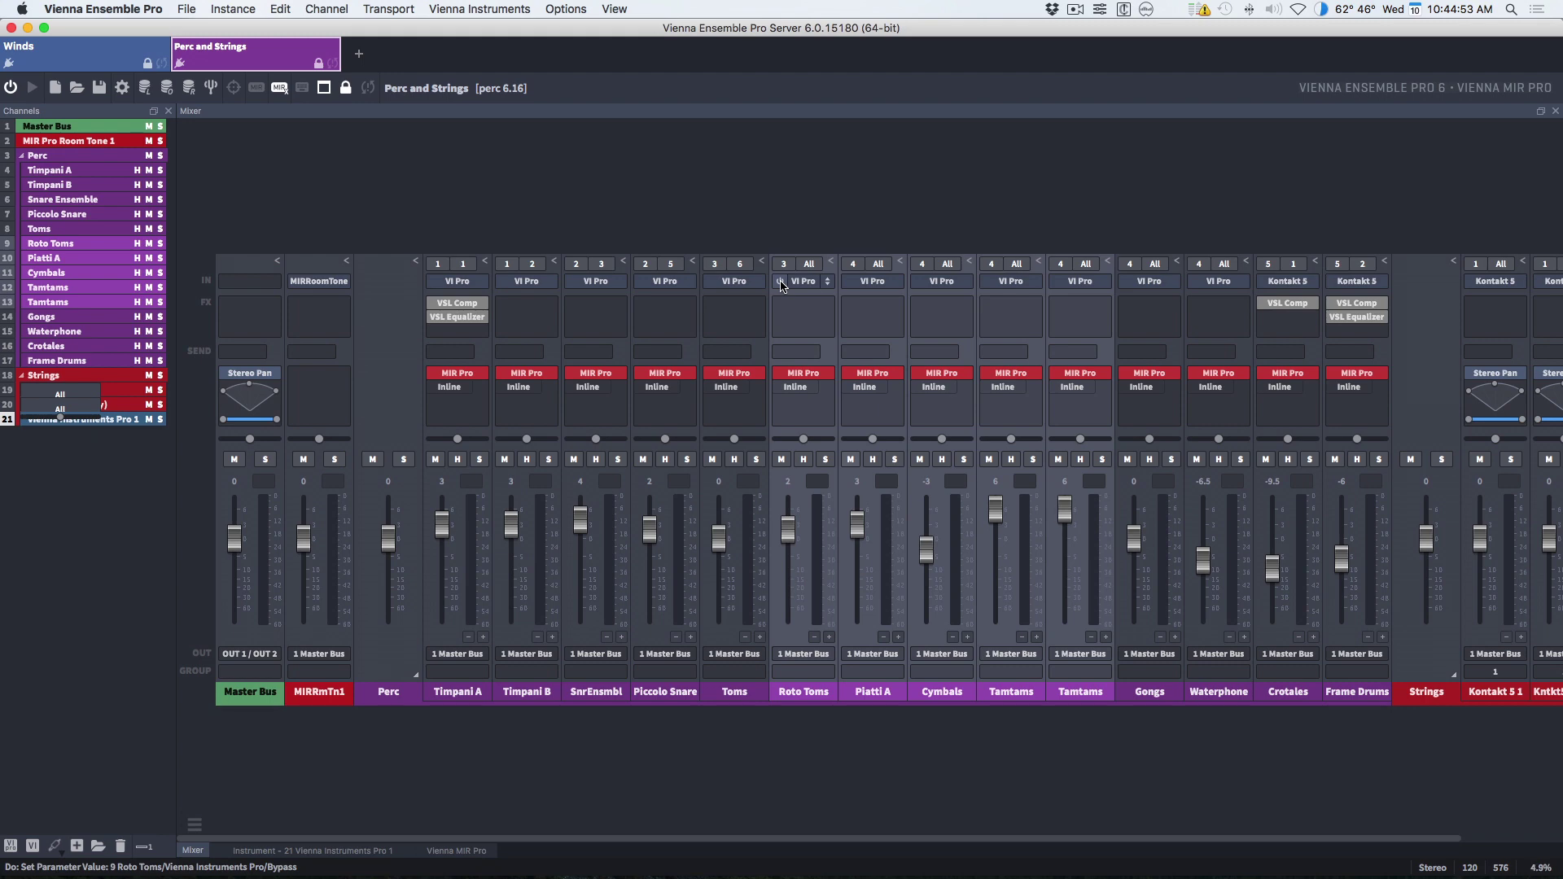
pyautogui.click(827, 282)
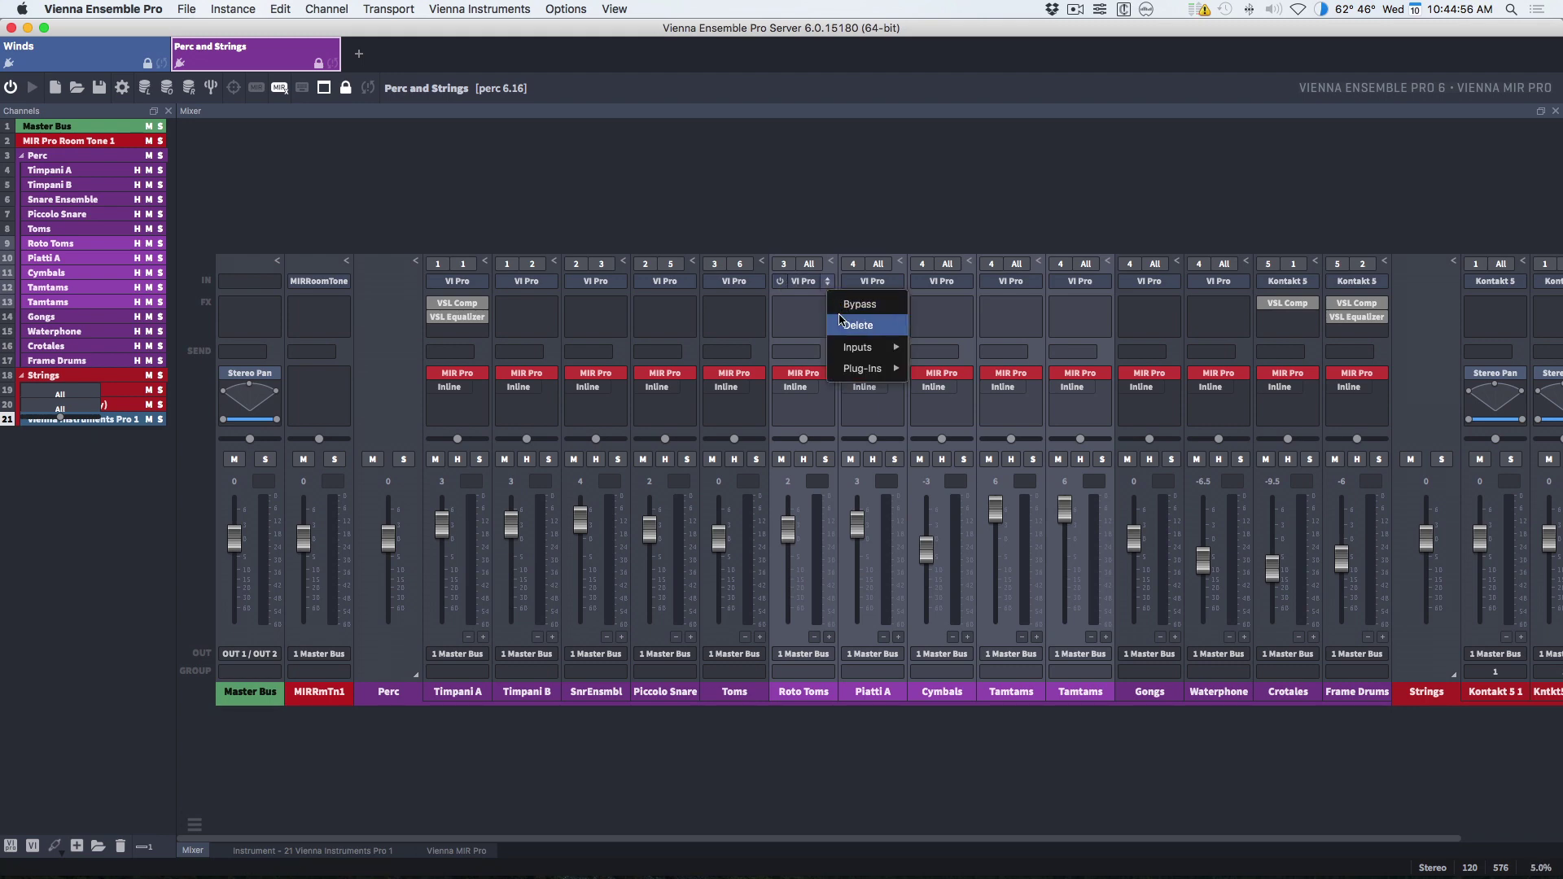
pyautogui.moveTo(856, 367)
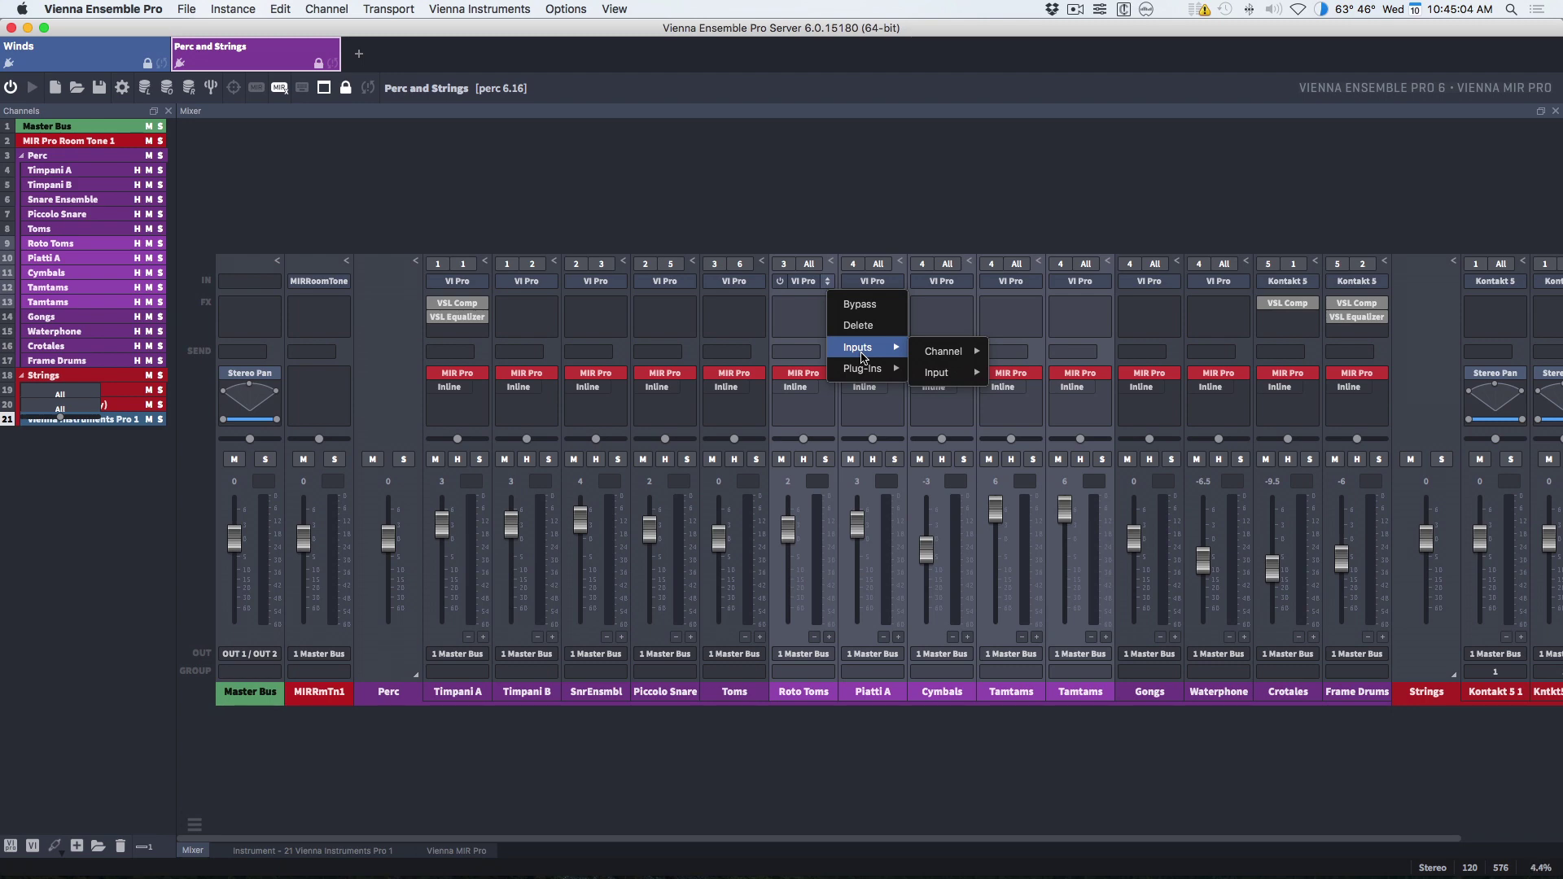
pyautogui.moveTo(963, 359)
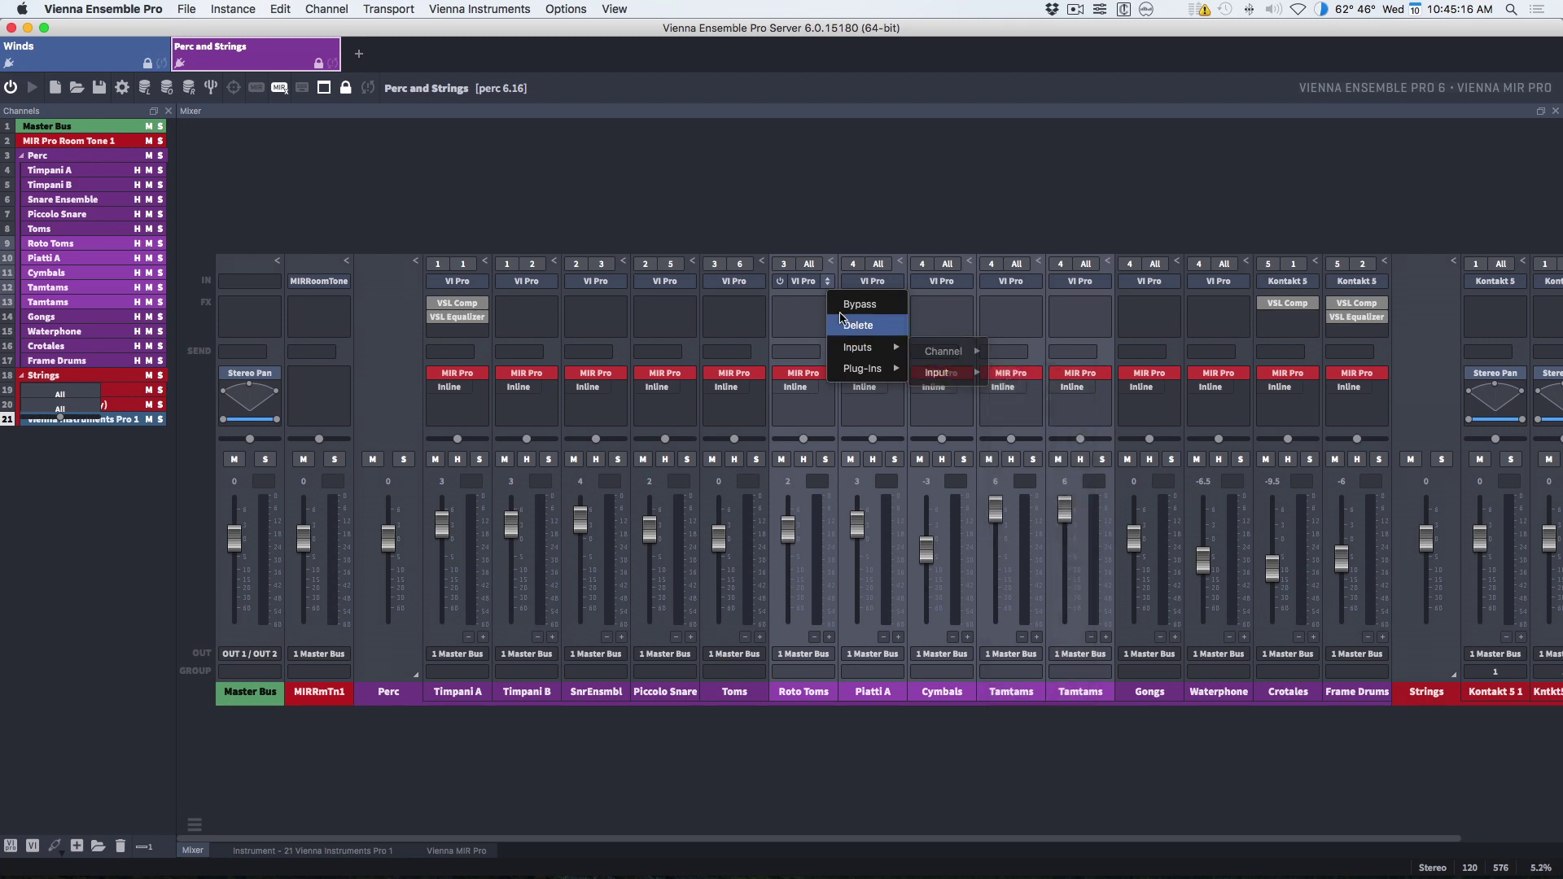
pyautogui.click(829, 214)
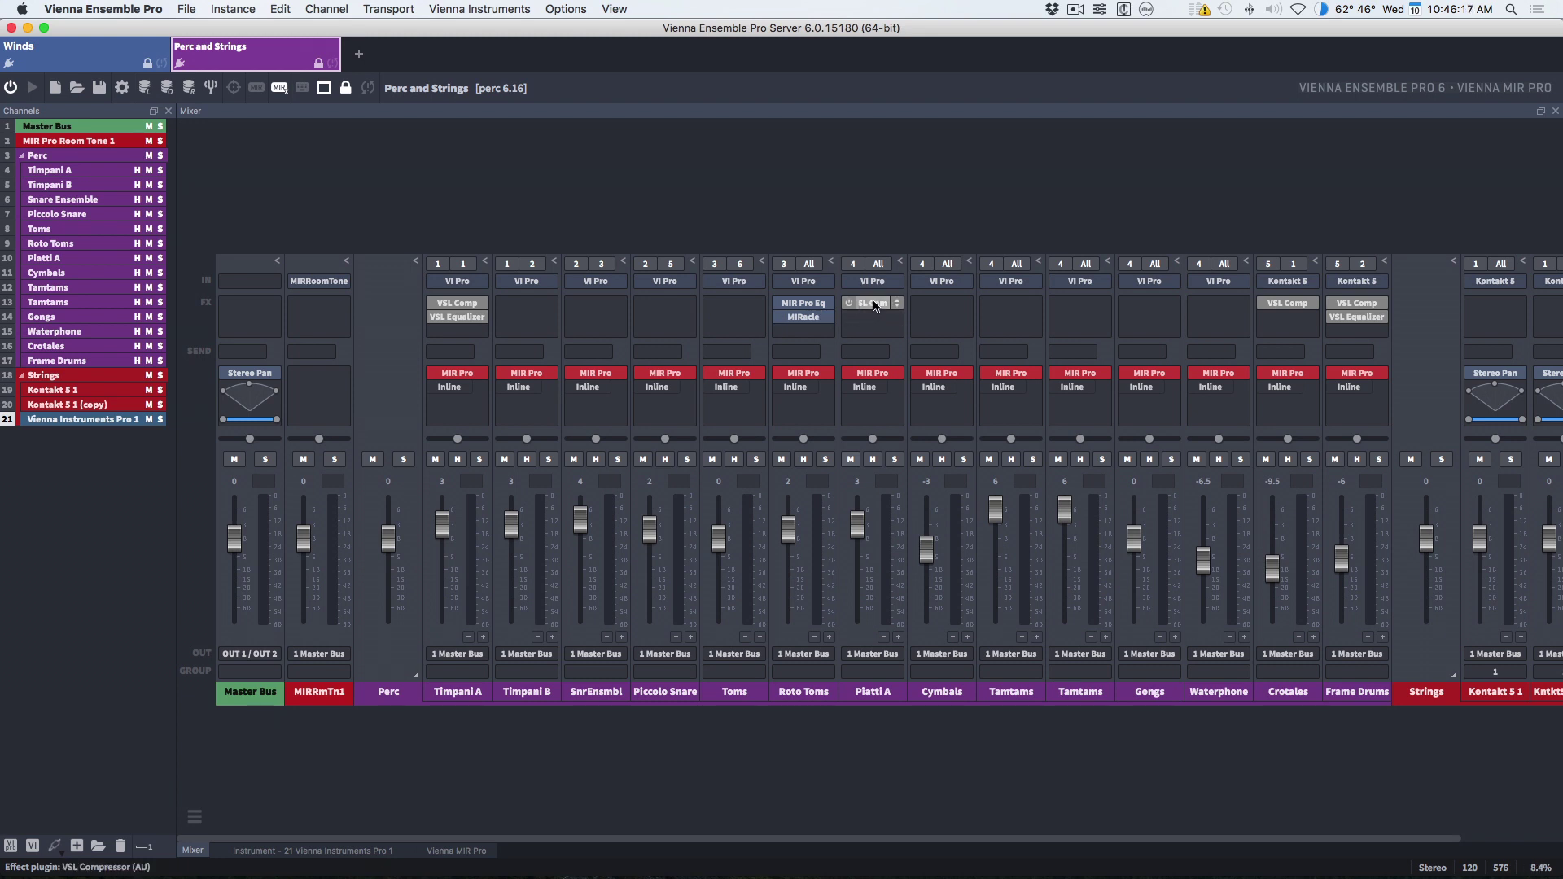
# Step: Move VSL Comp from Piatti A onto Roto Toms between MIR Pro Eq and MIRacle
pyautogui.moveTo(870, 306); pyautogui.dragTo(806, 318)
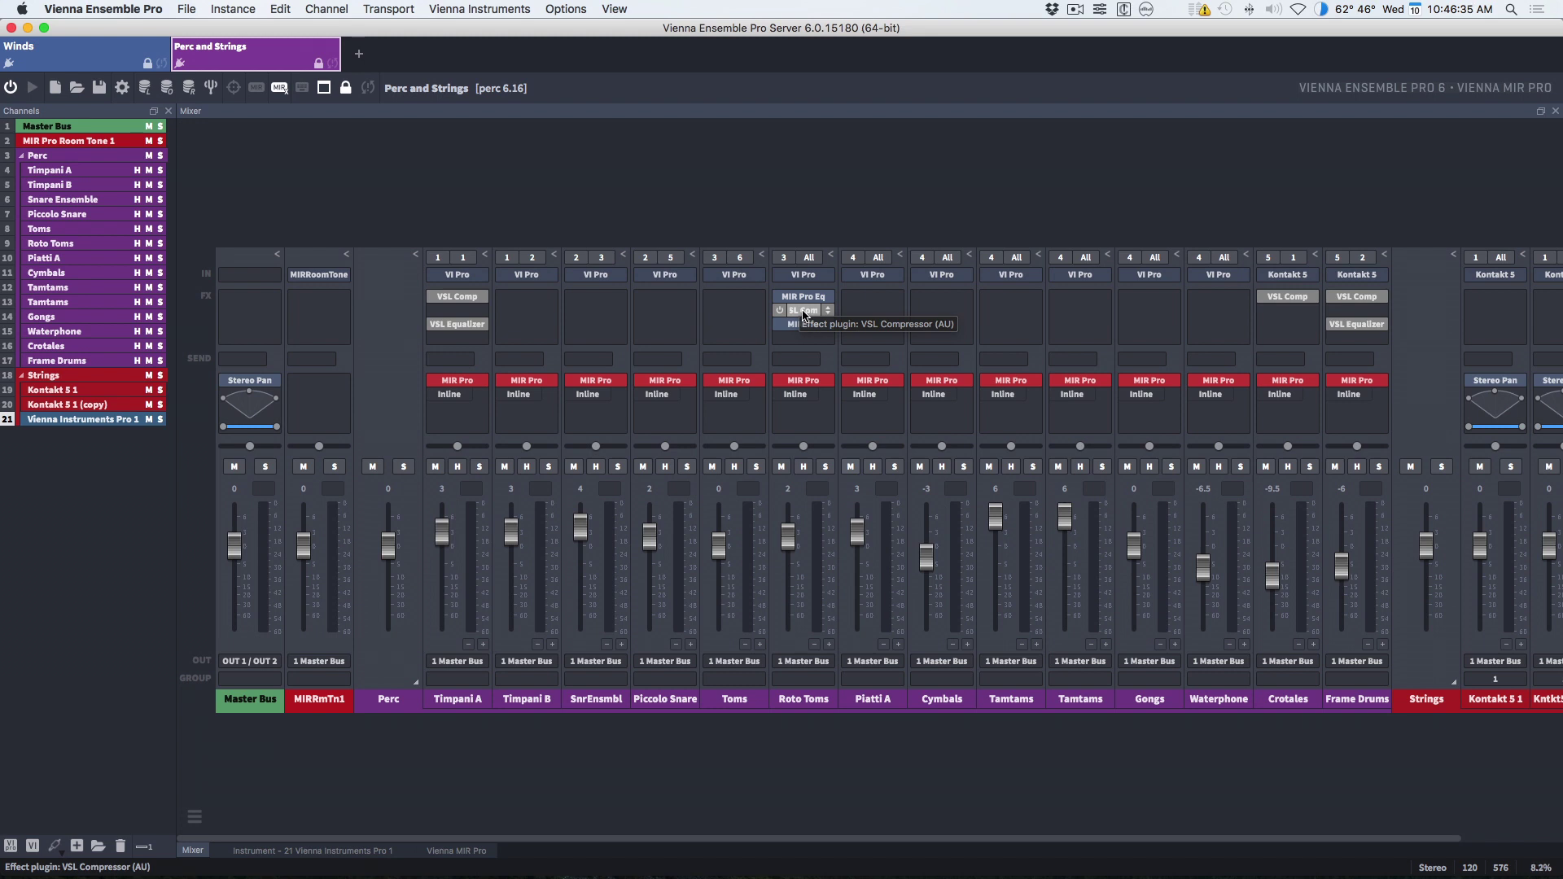
# Step: Route the Roto Toms MIR Pro wet signal to OUT 3 / OUT 4, then switch to Digital Performer
pyautogui.click(781, 383)
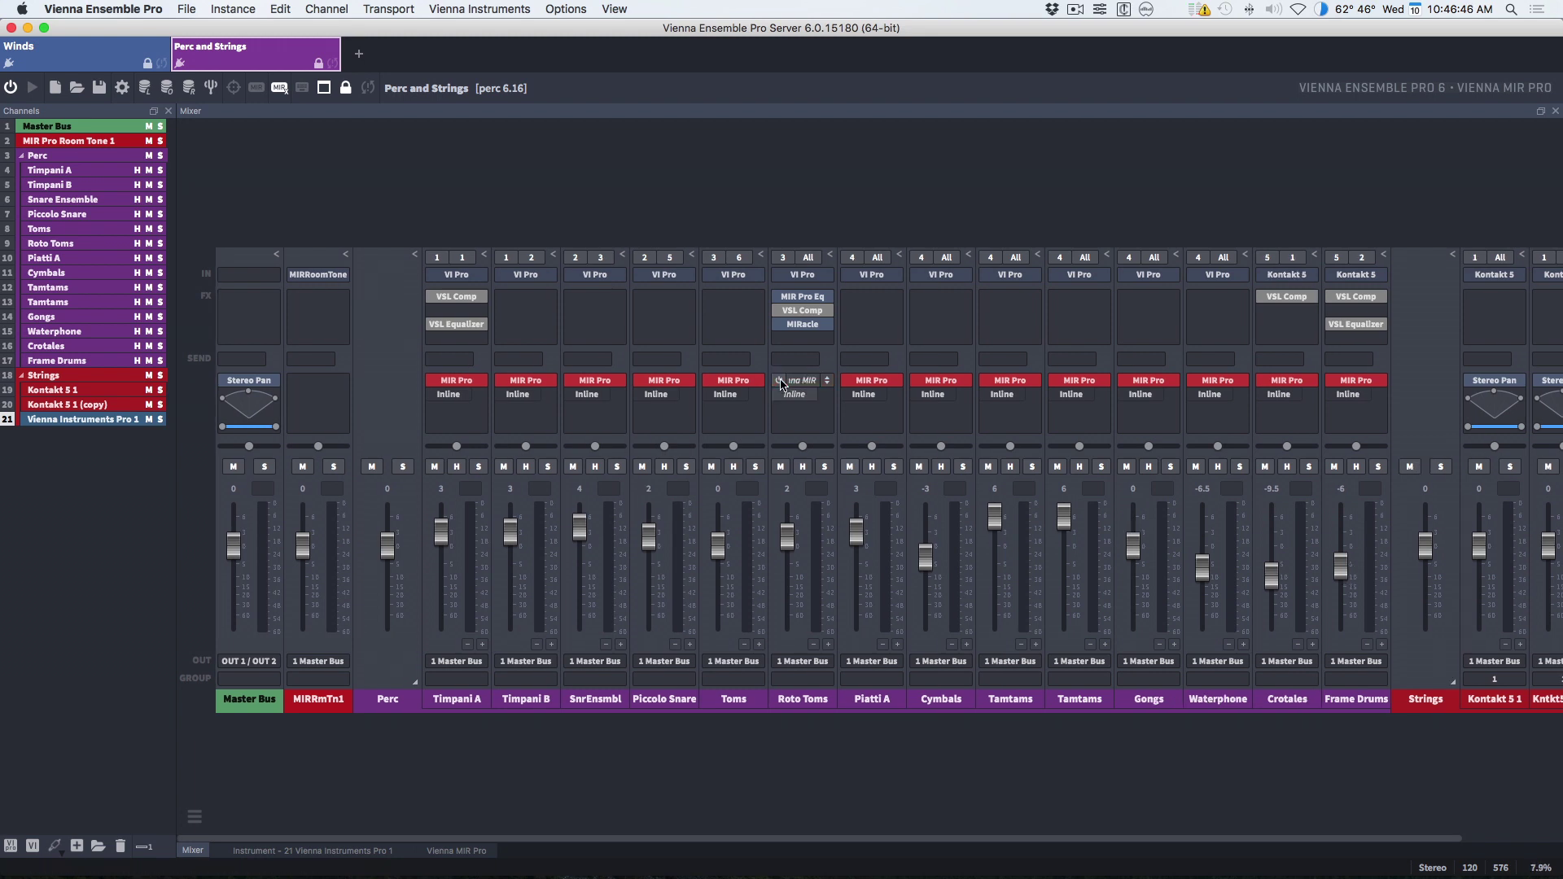
pyautogui.click(781, 383)
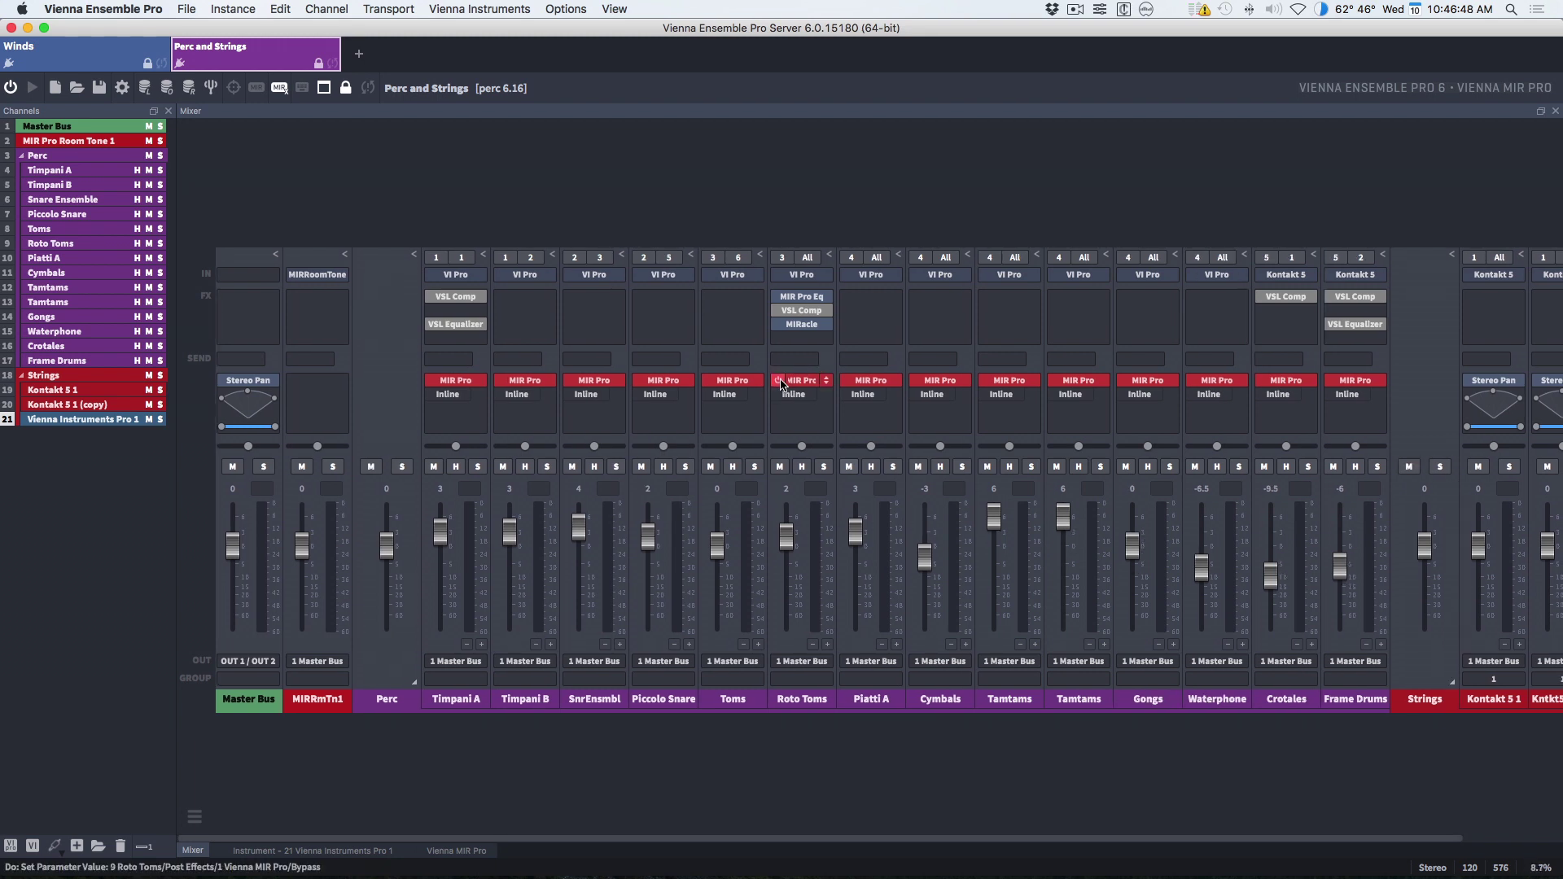
pyautogui.click(826, 381)
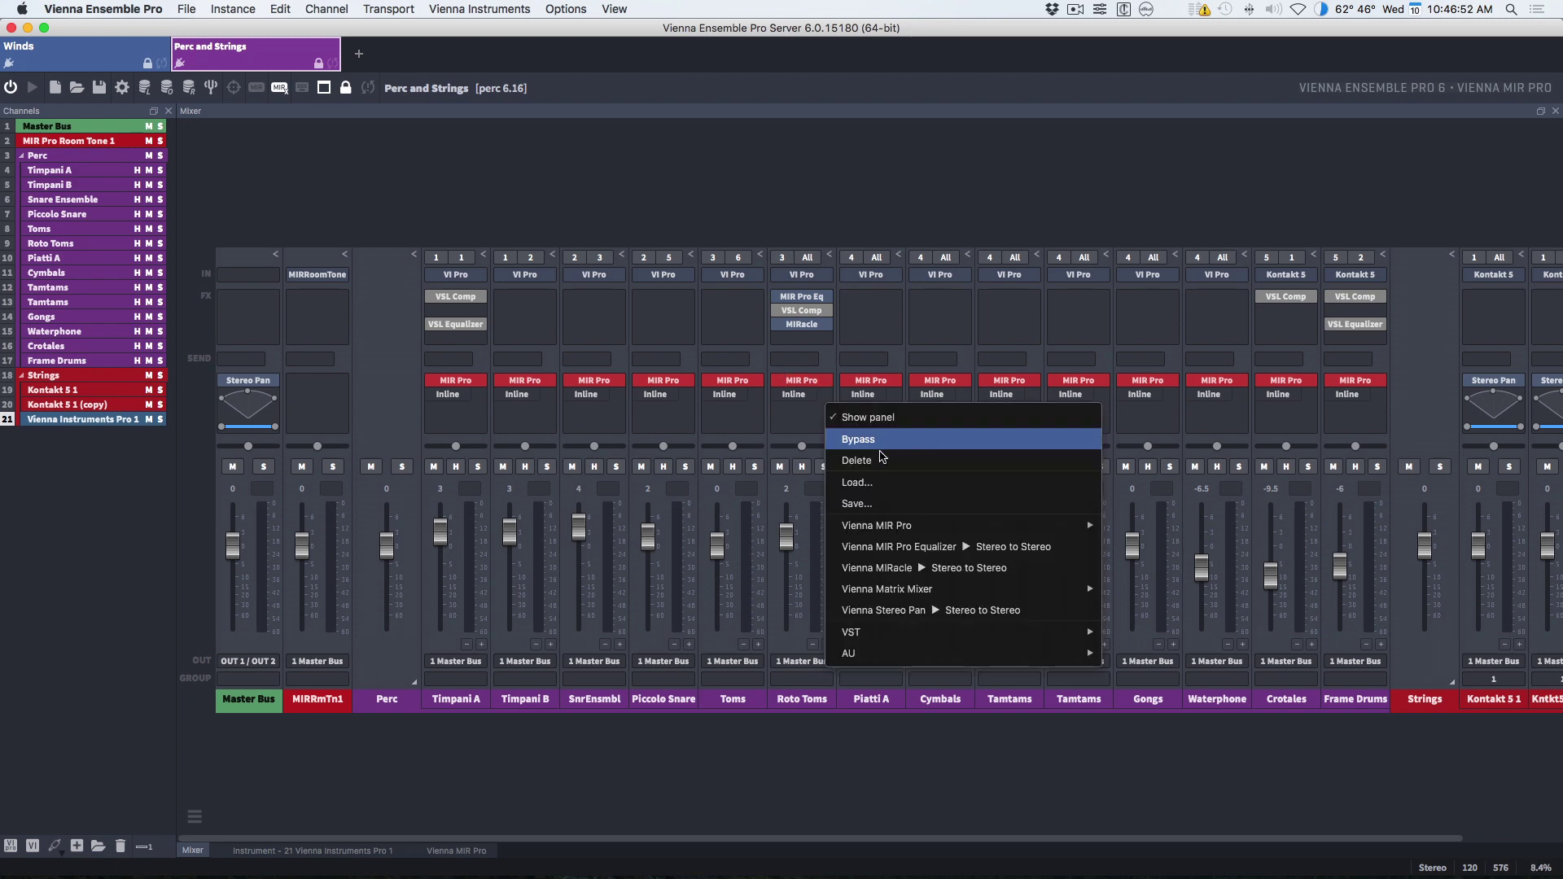
pyautogui.click(828, 170)
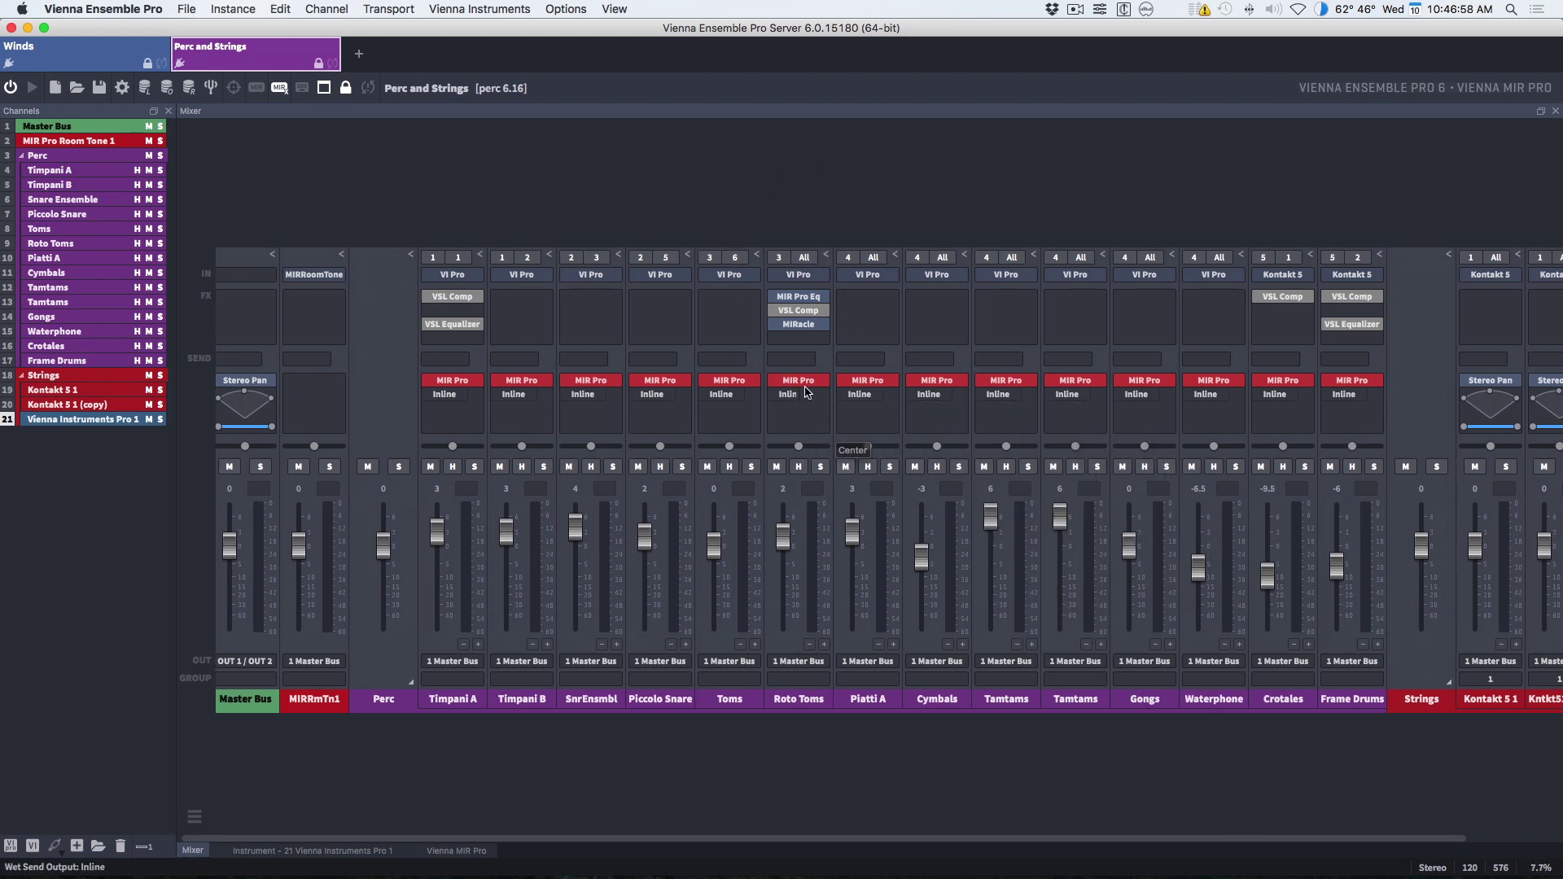
pyautogui.click(830, 396)
pyautogui.click(829, 398)
pyautogui.click(807, 397)
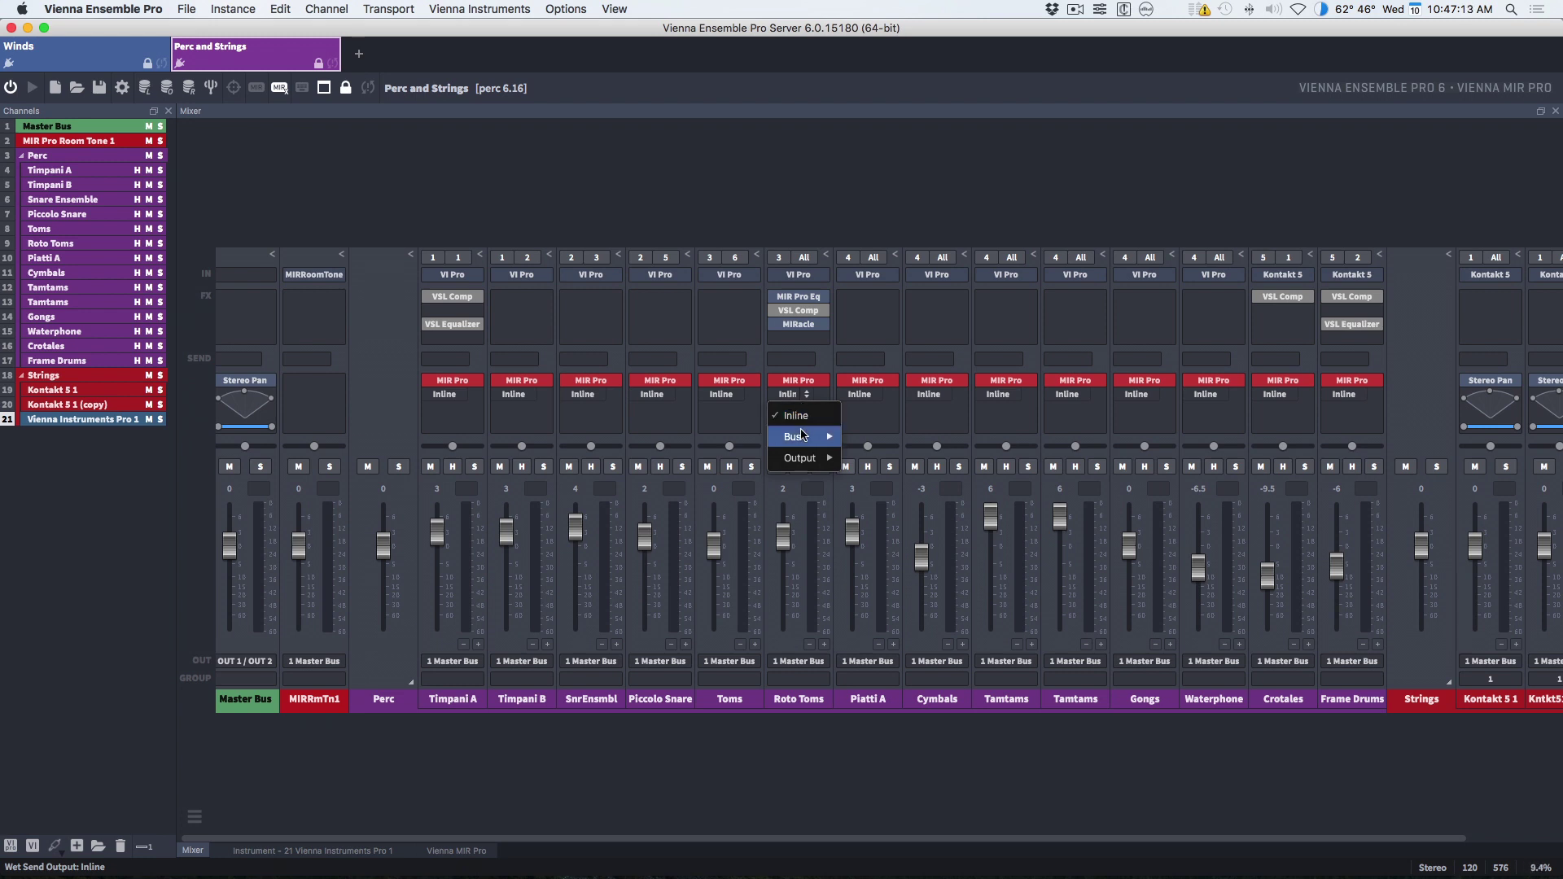
pyautogui.moveTo(802, 439)
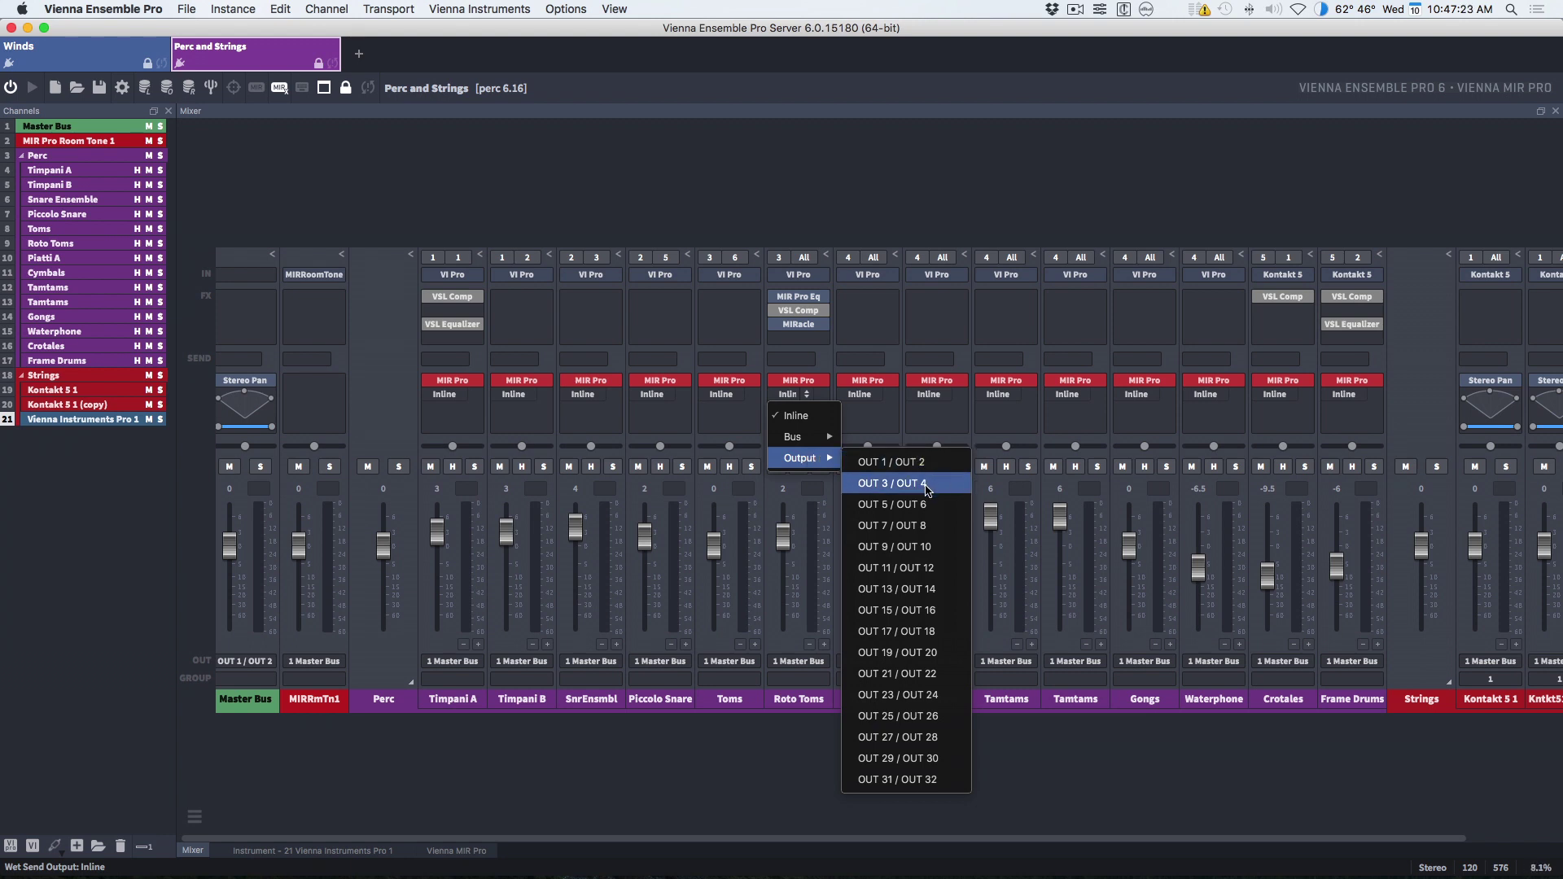
pyautogui.click(926, 485)
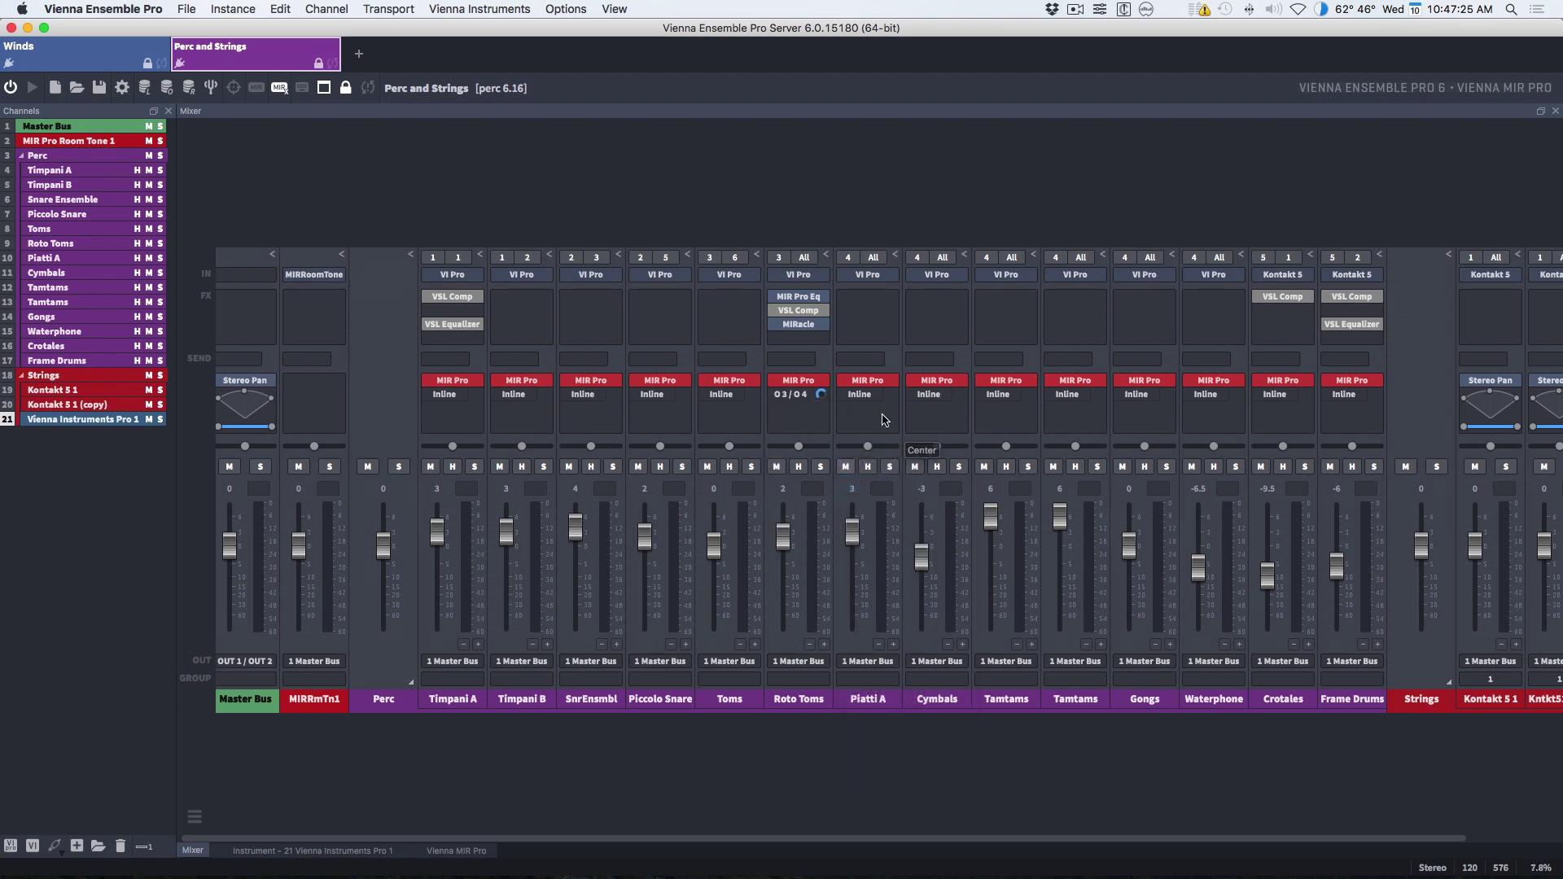
pyautogui.press('super+Tab')
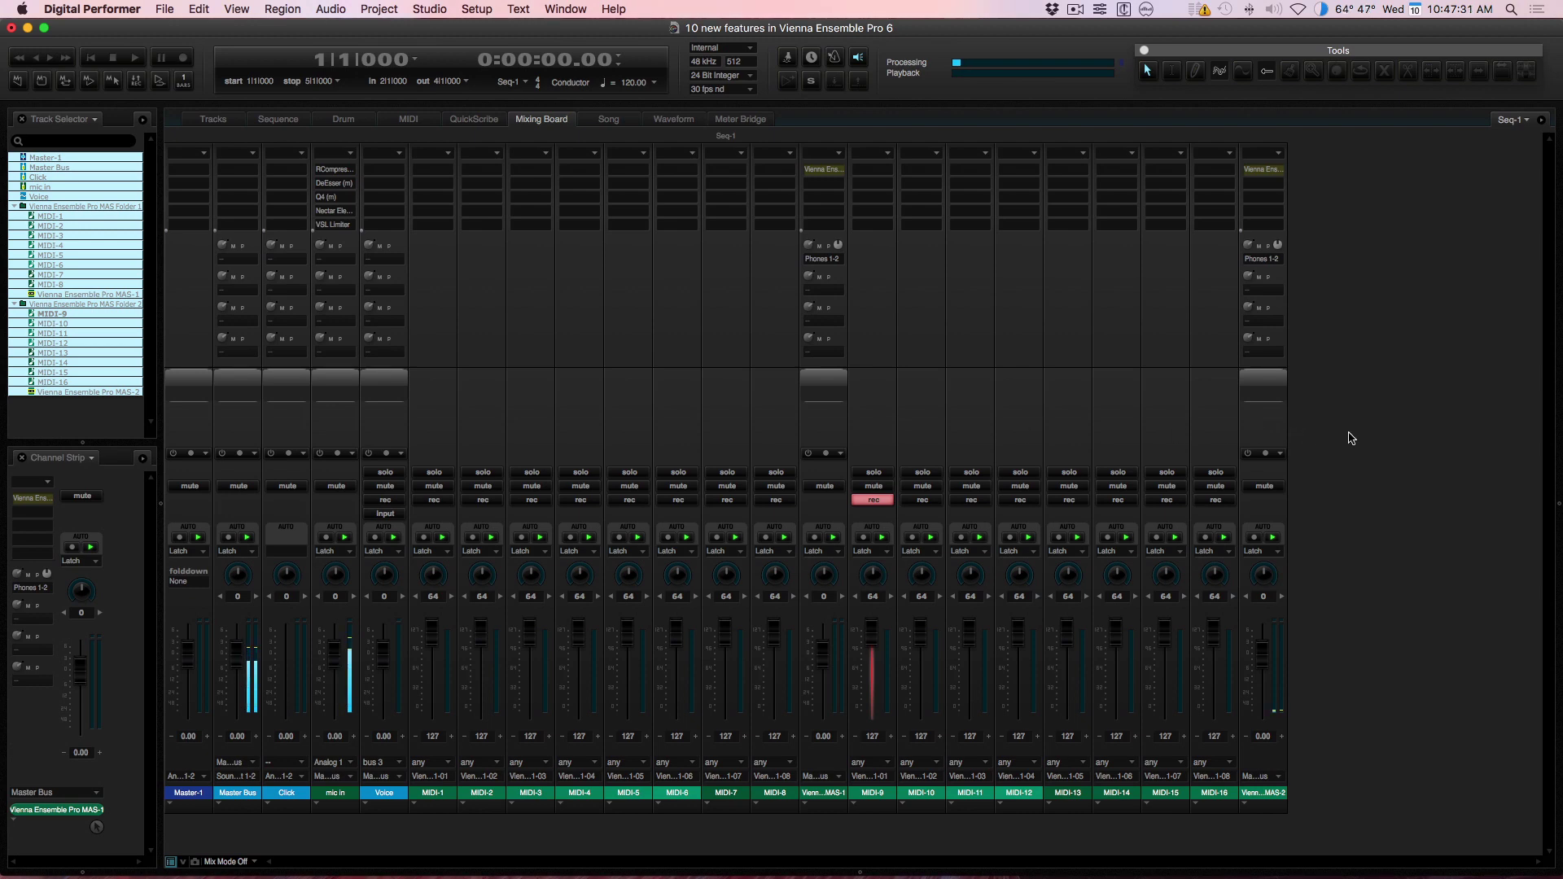
# Step: Add an Aux-1 track fed by VEP MAS-1 Out 3-4 and output to Phones 1-2
pyautogui.press('super+shift+a')
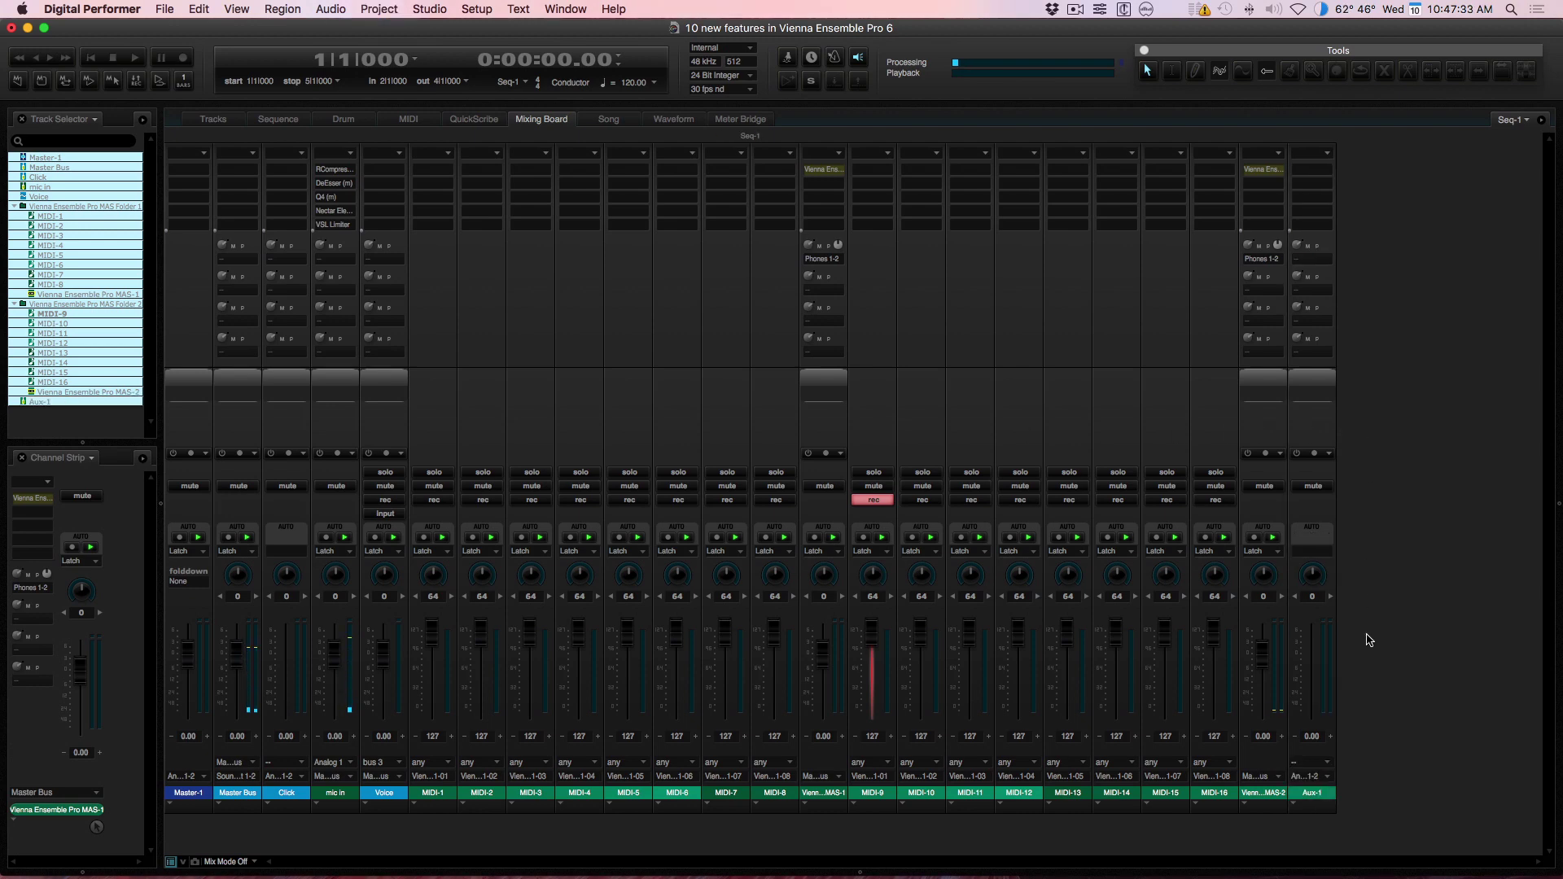
pyautogui.click(1320, 762)
pyautogui.moveTo(1351, 837)
pyautogui.click(1180, 599)
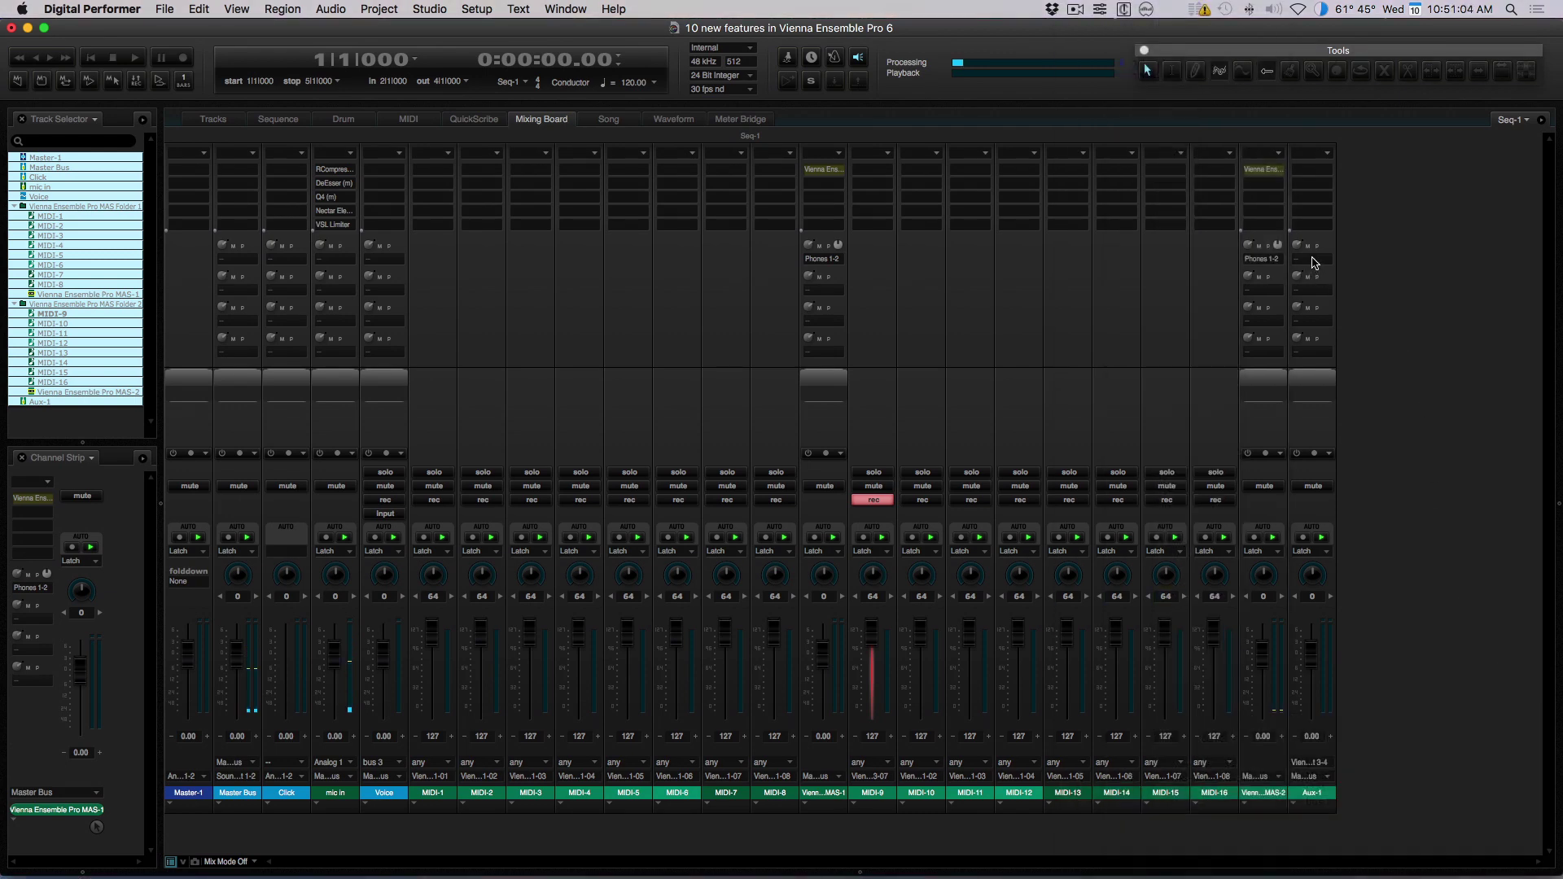
pyautogui.click(1315, 263)
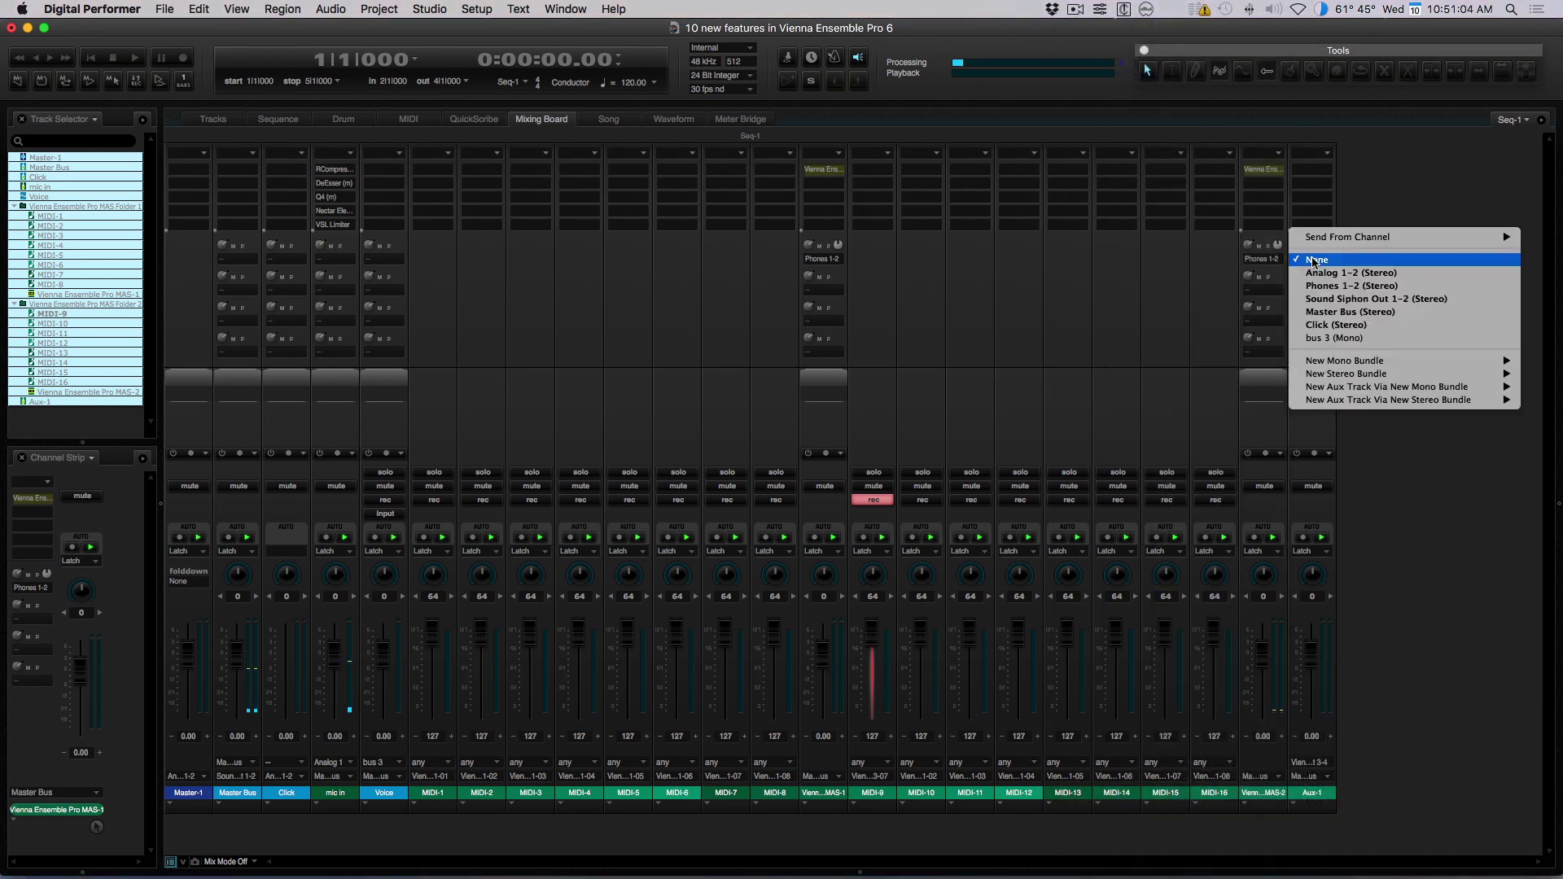
pyautogui.click(1335, 269)
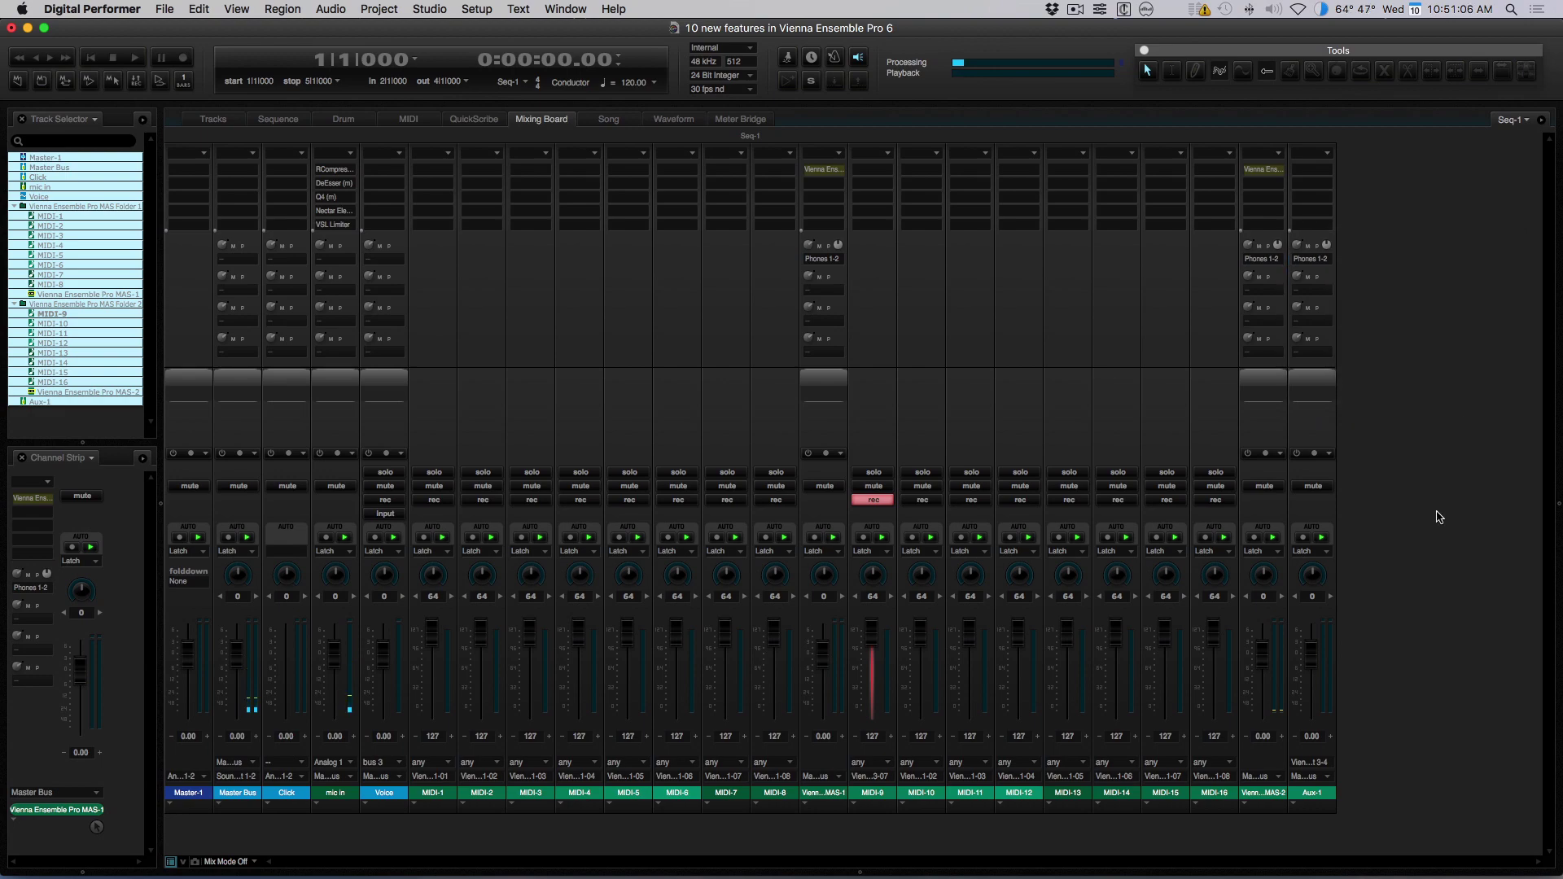
pyautogui.press('super+Tab')
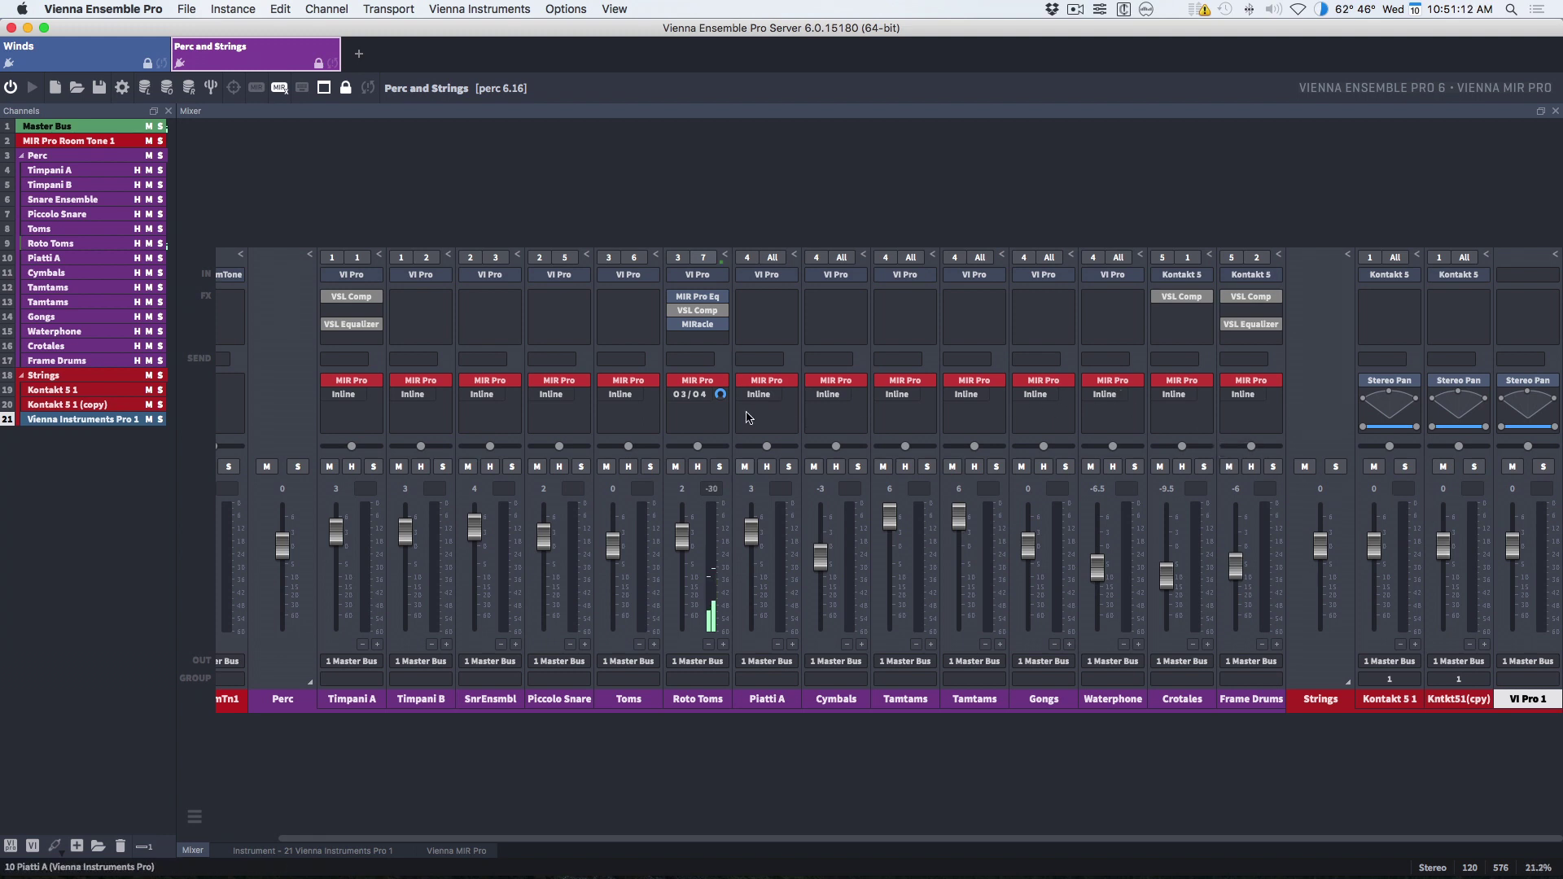
# Step: Raise the Roto Toms wet send, mute to compare, and settle it at 2.48 dB
pyautogui.moveTo(720, 396)
pyautogui.moveTo(722, 399); pyautogui.dragTo(674, 223)
pyautogui.click(676, 467)
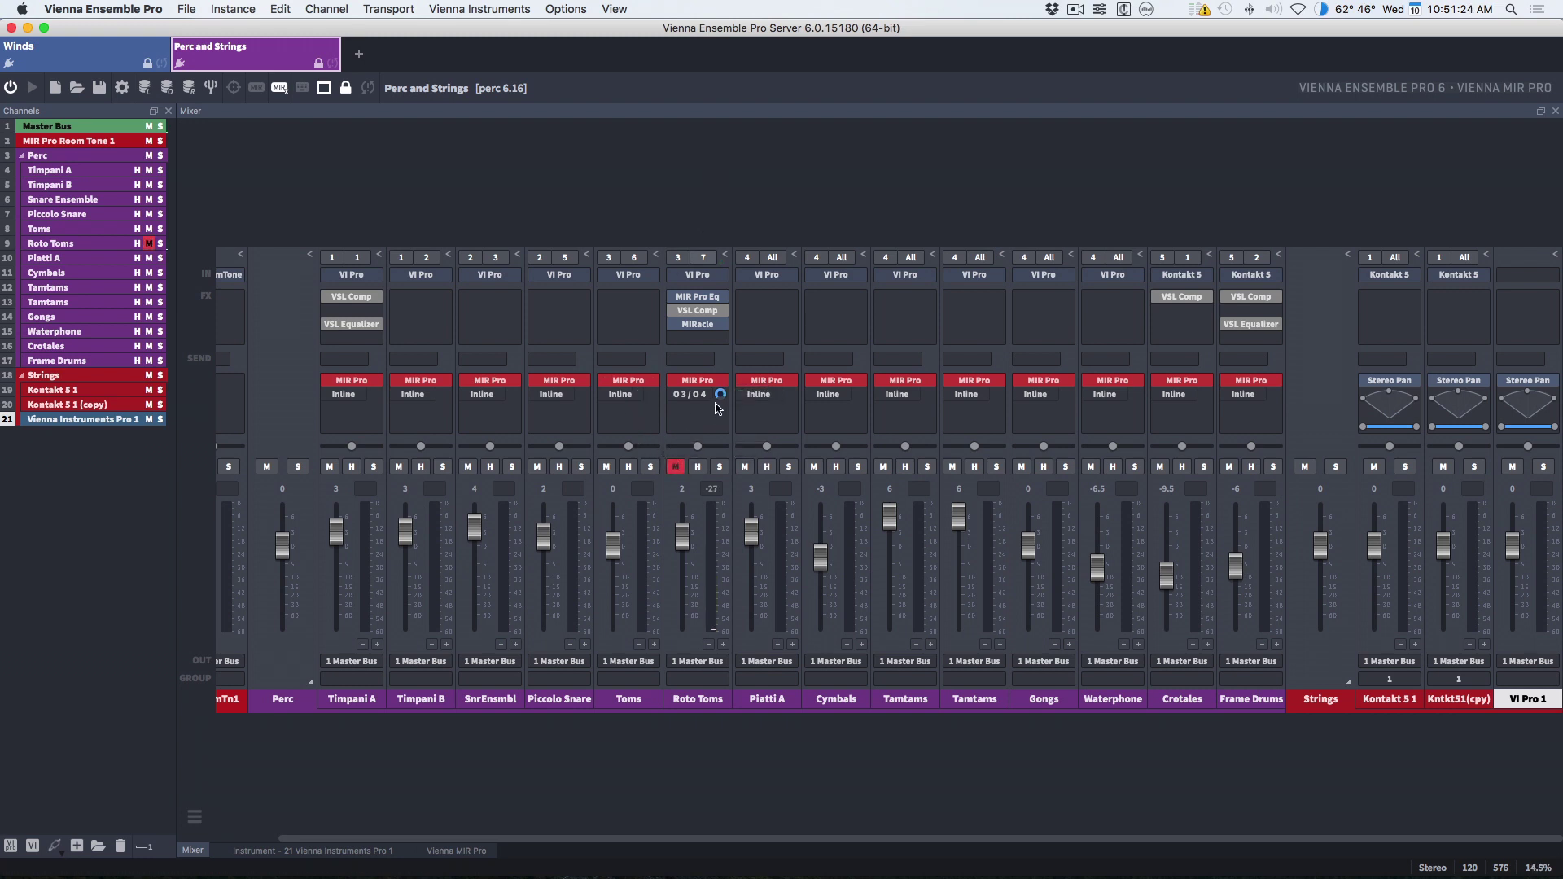
pyautogui.moveTo(720, 394); pyautogui.dragTo(733, 482)
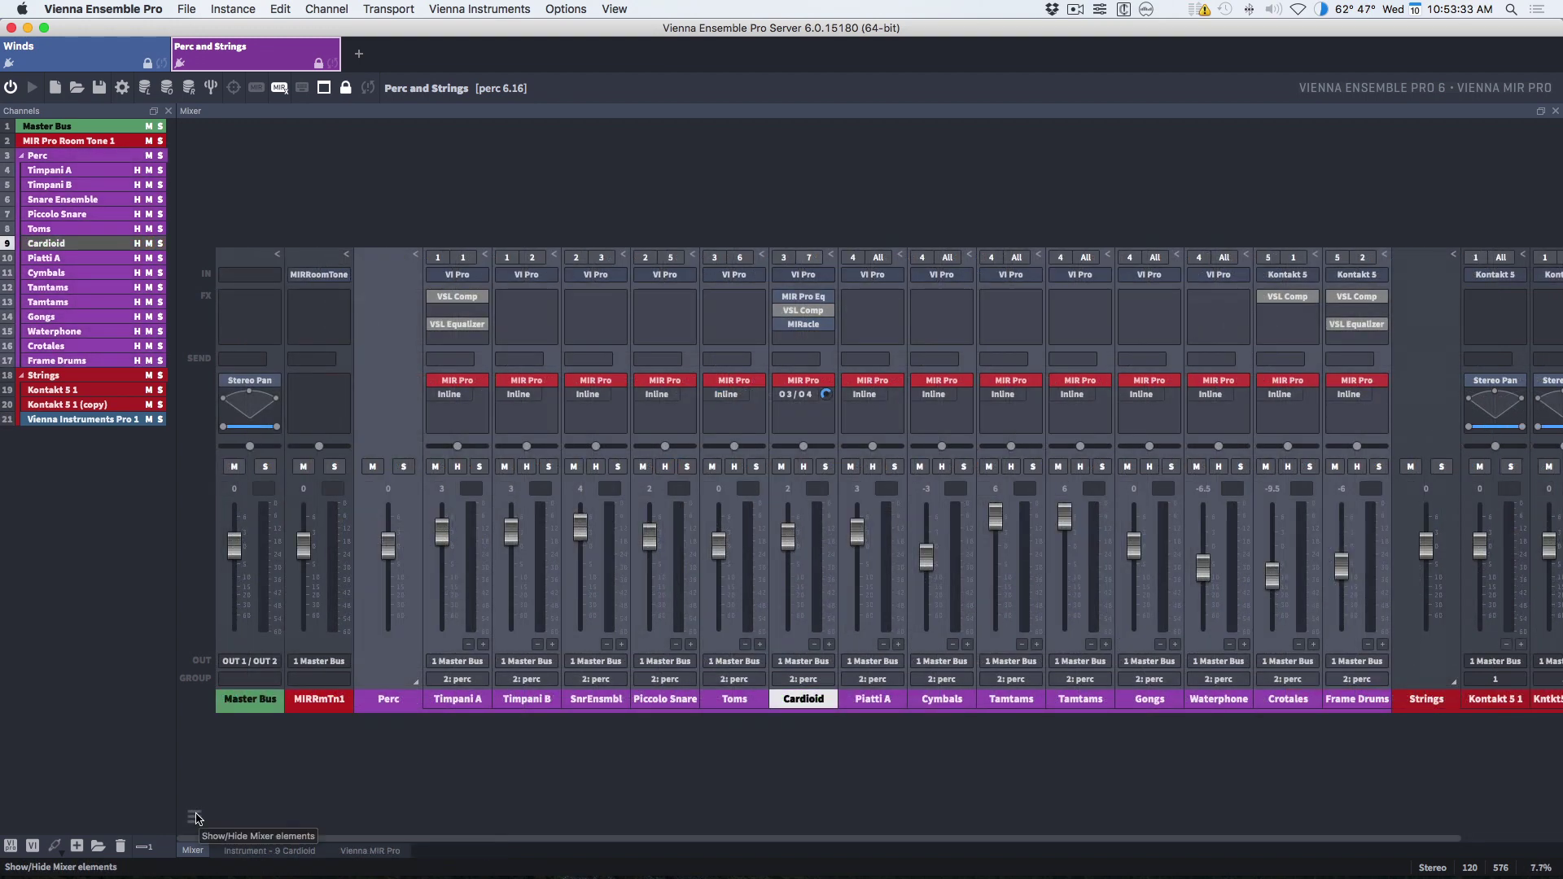
# Step: Hide the Group, Input, Inserts, Sends, PostInserts and Output rows of the mixer
pyautogui.click(194, 817)
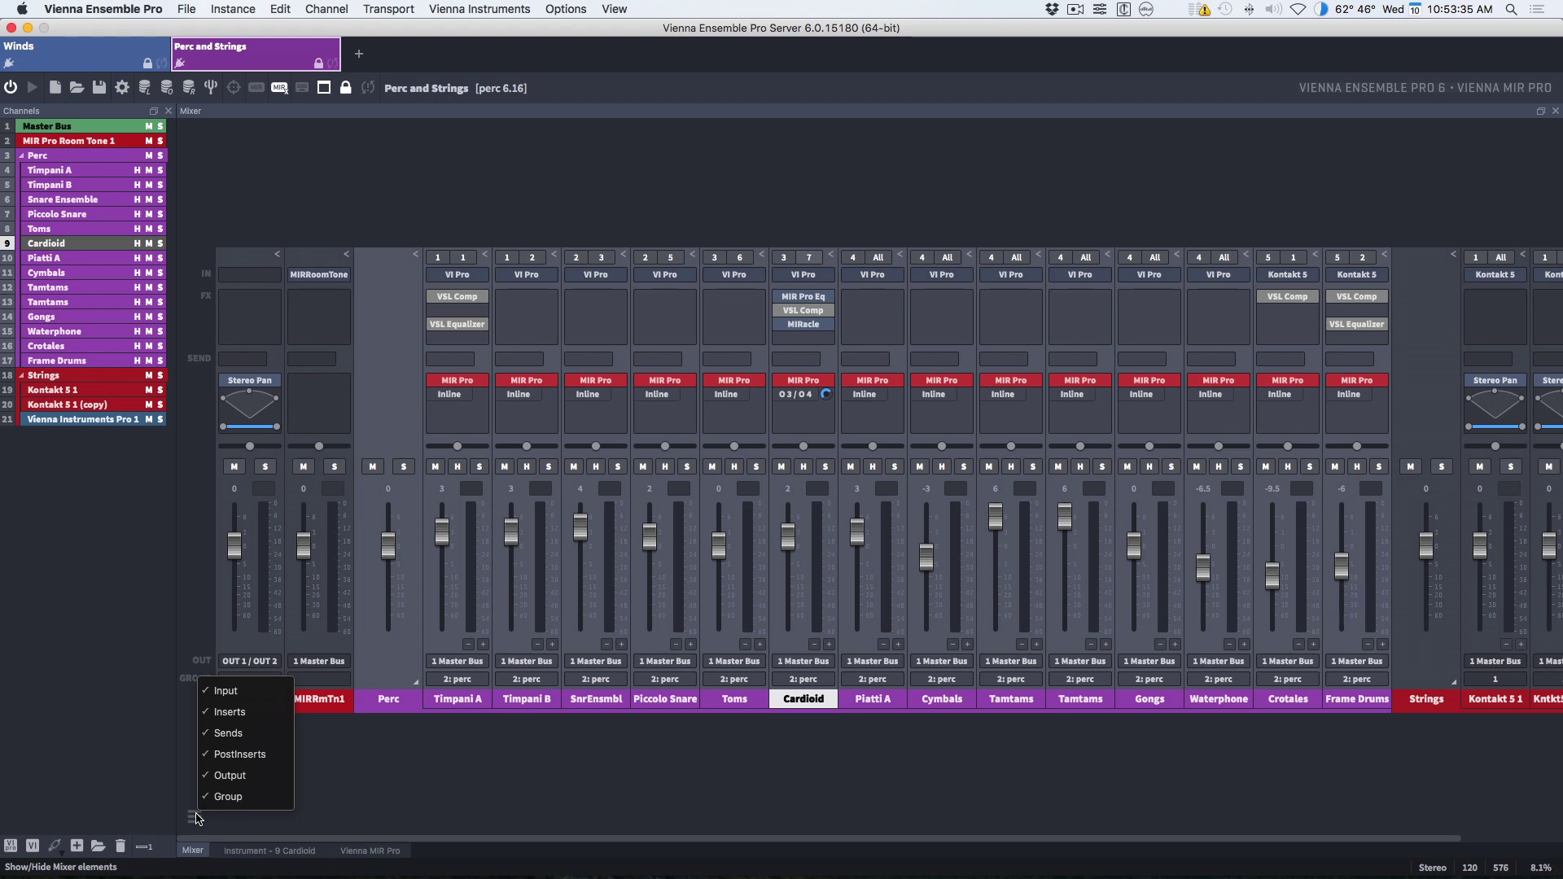
pyautogui.click(210, 805)
pyautogui.click(196, 817)
pyautogui.click(223, 695)
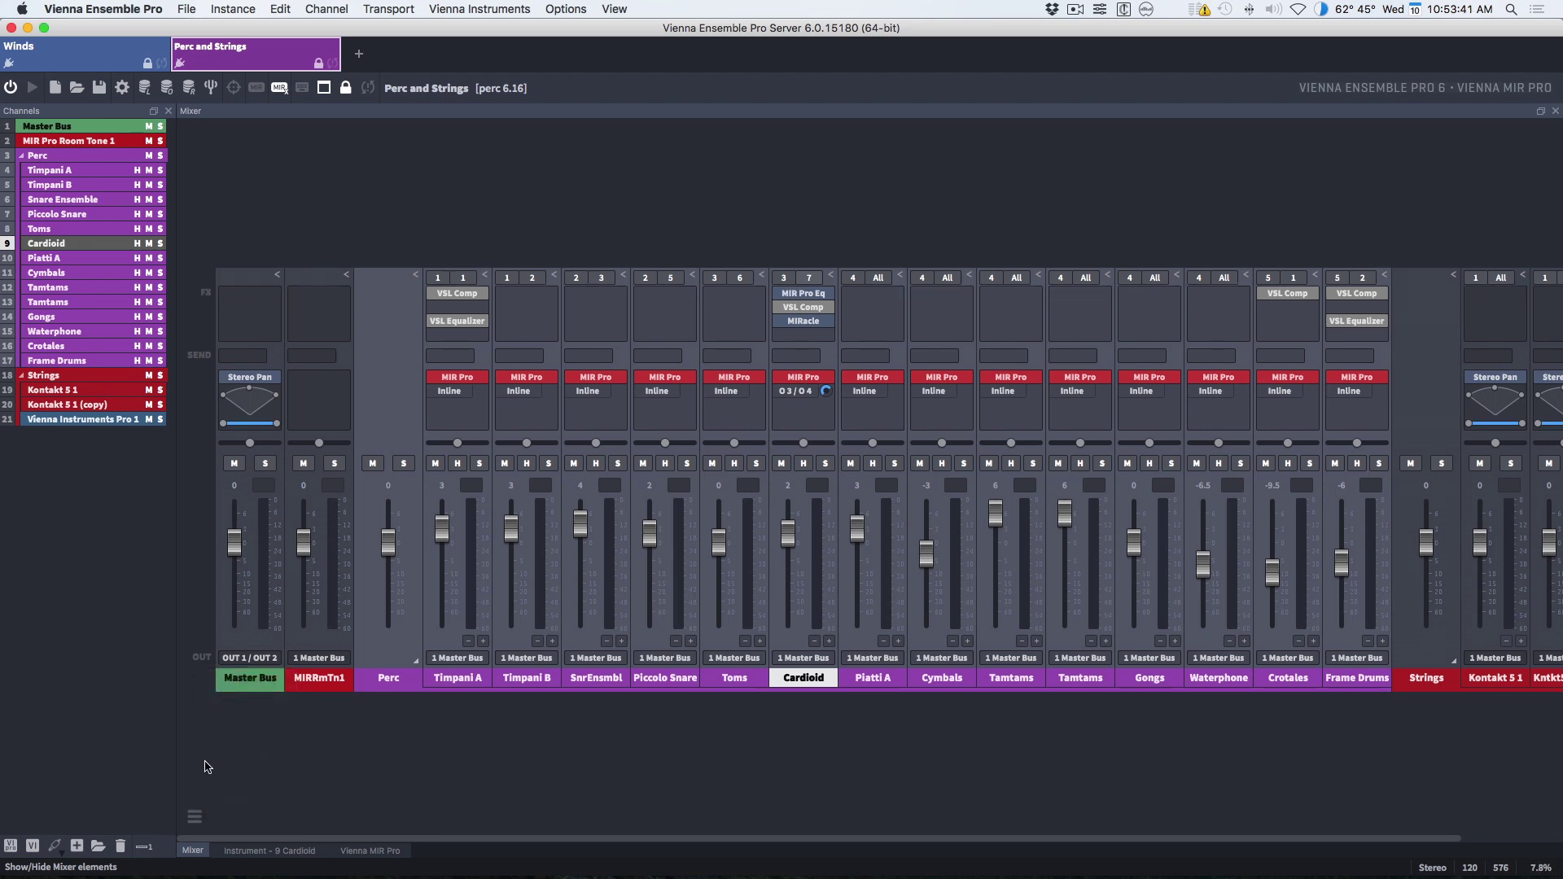
pyautogui.click(201, 811)
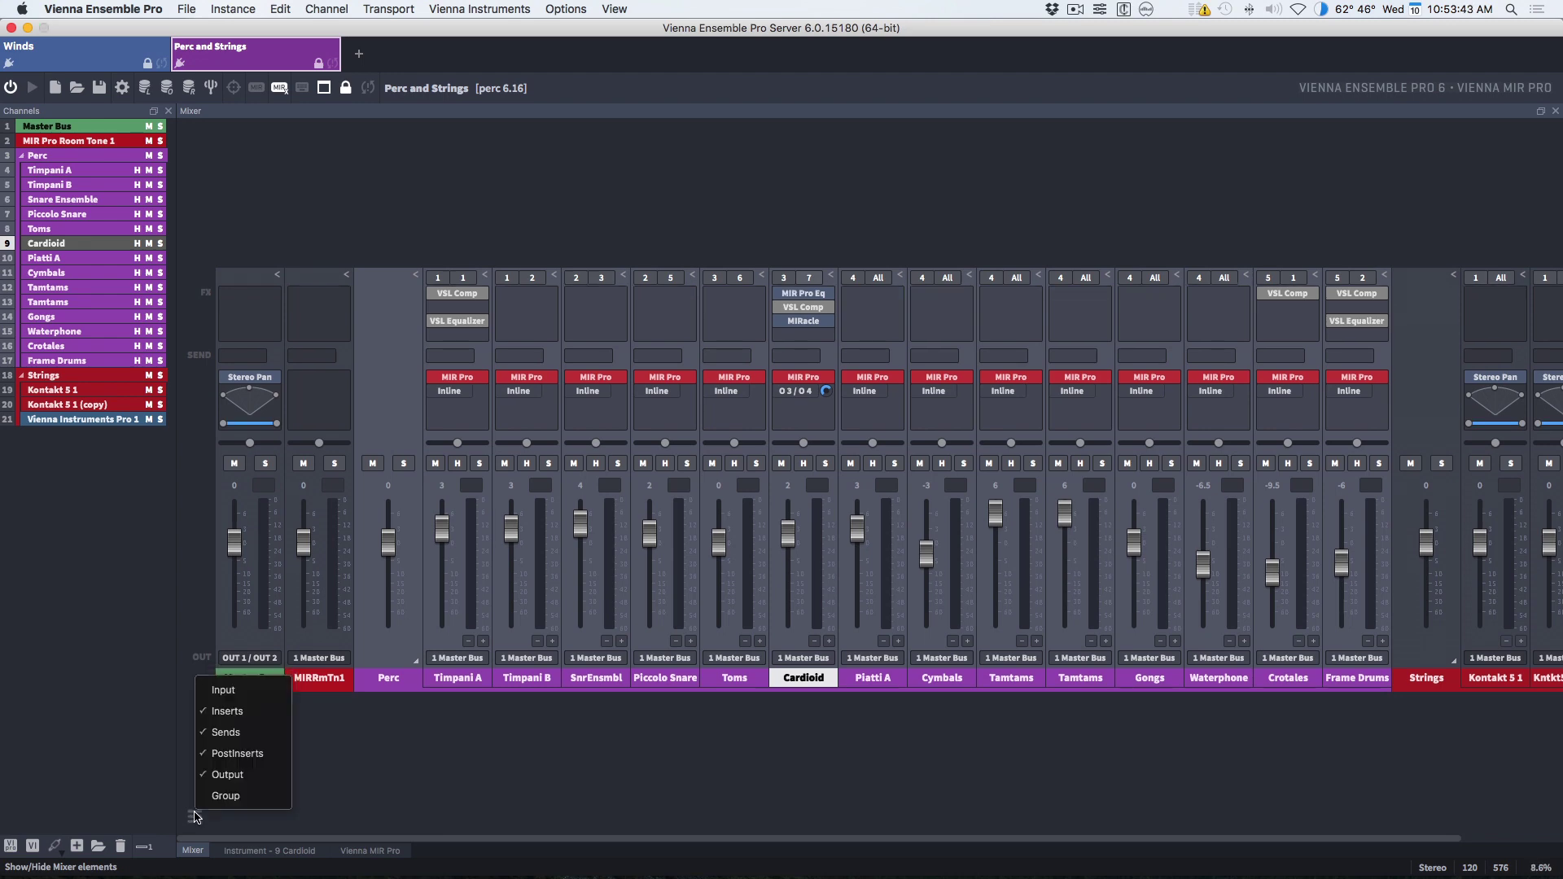
pyautogui.click(220, 710)
pyautogui.click(202, 820)
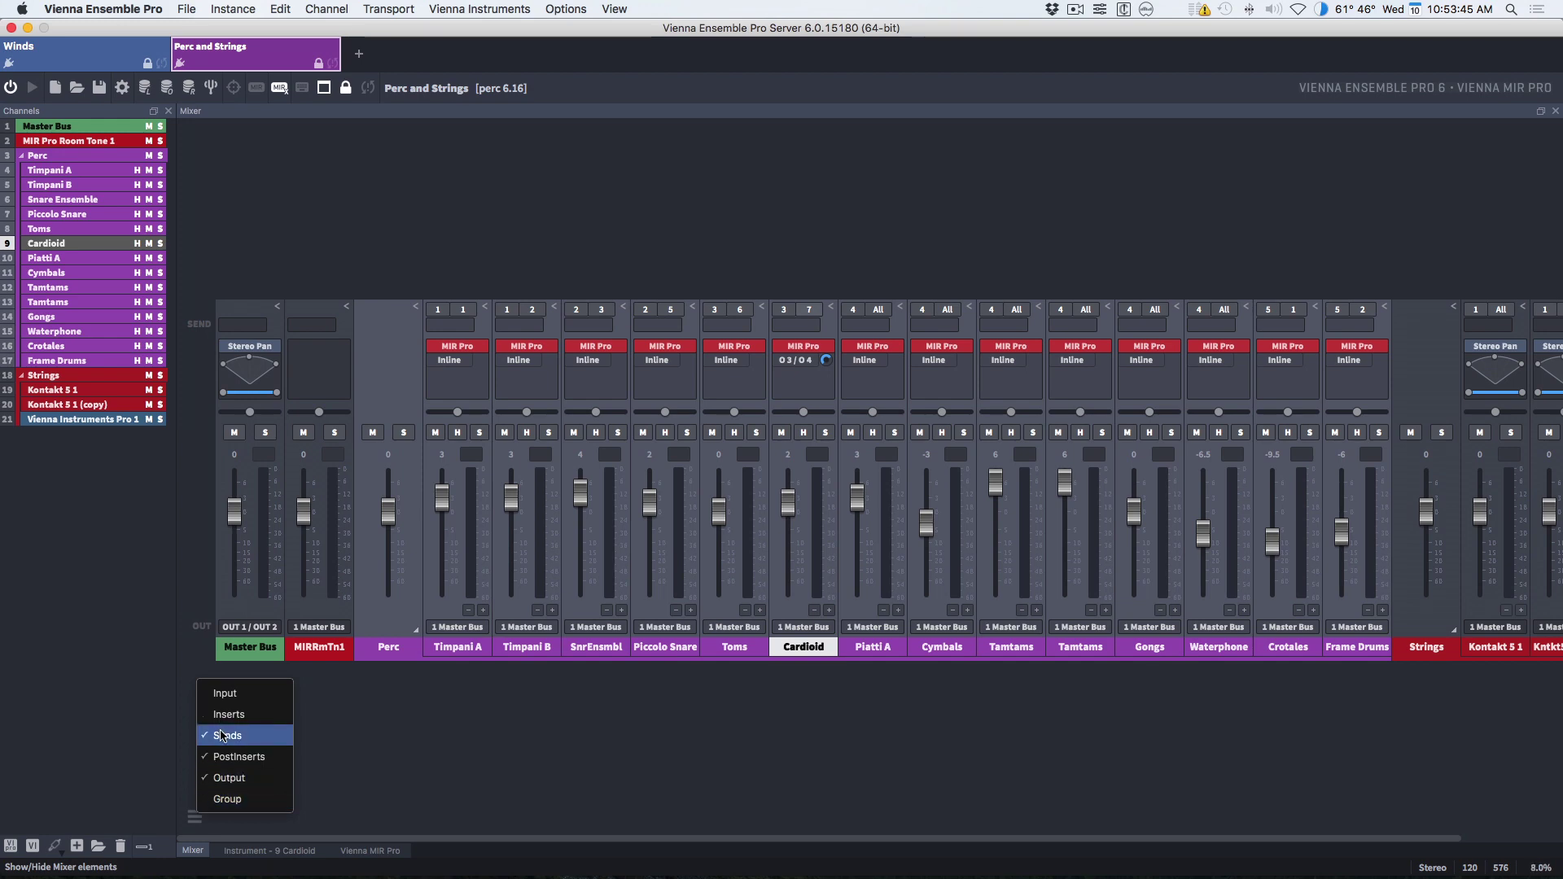
pyautogui.click(221, 728)
pyautogui.click(196, 816)
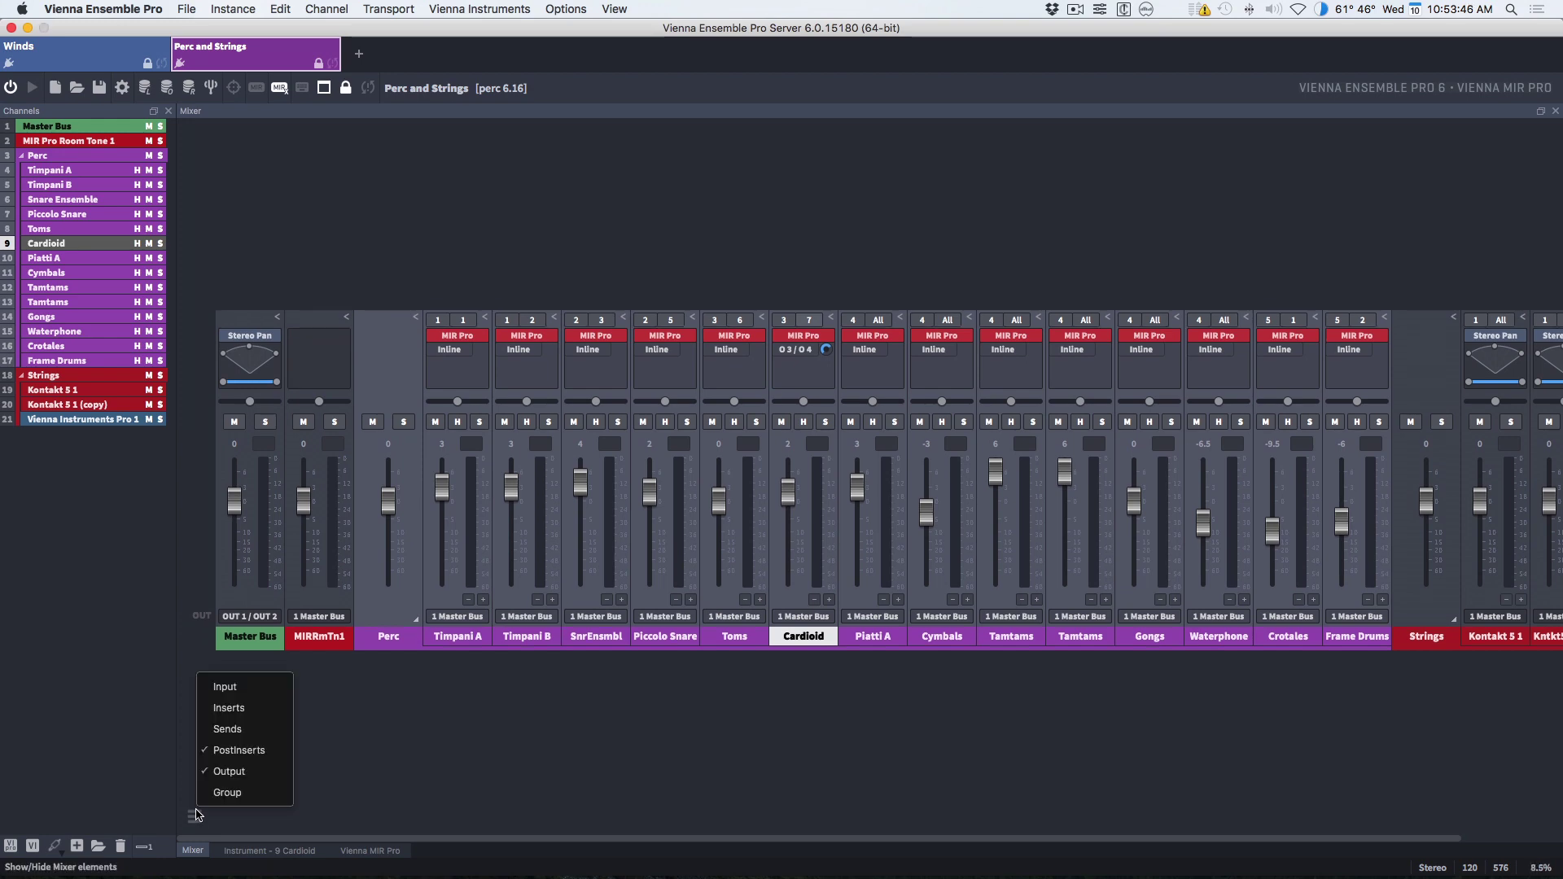
pyautogui.click(209, 750)
pyautogui.click(196, 816)
pyautogui.click(213, 768)
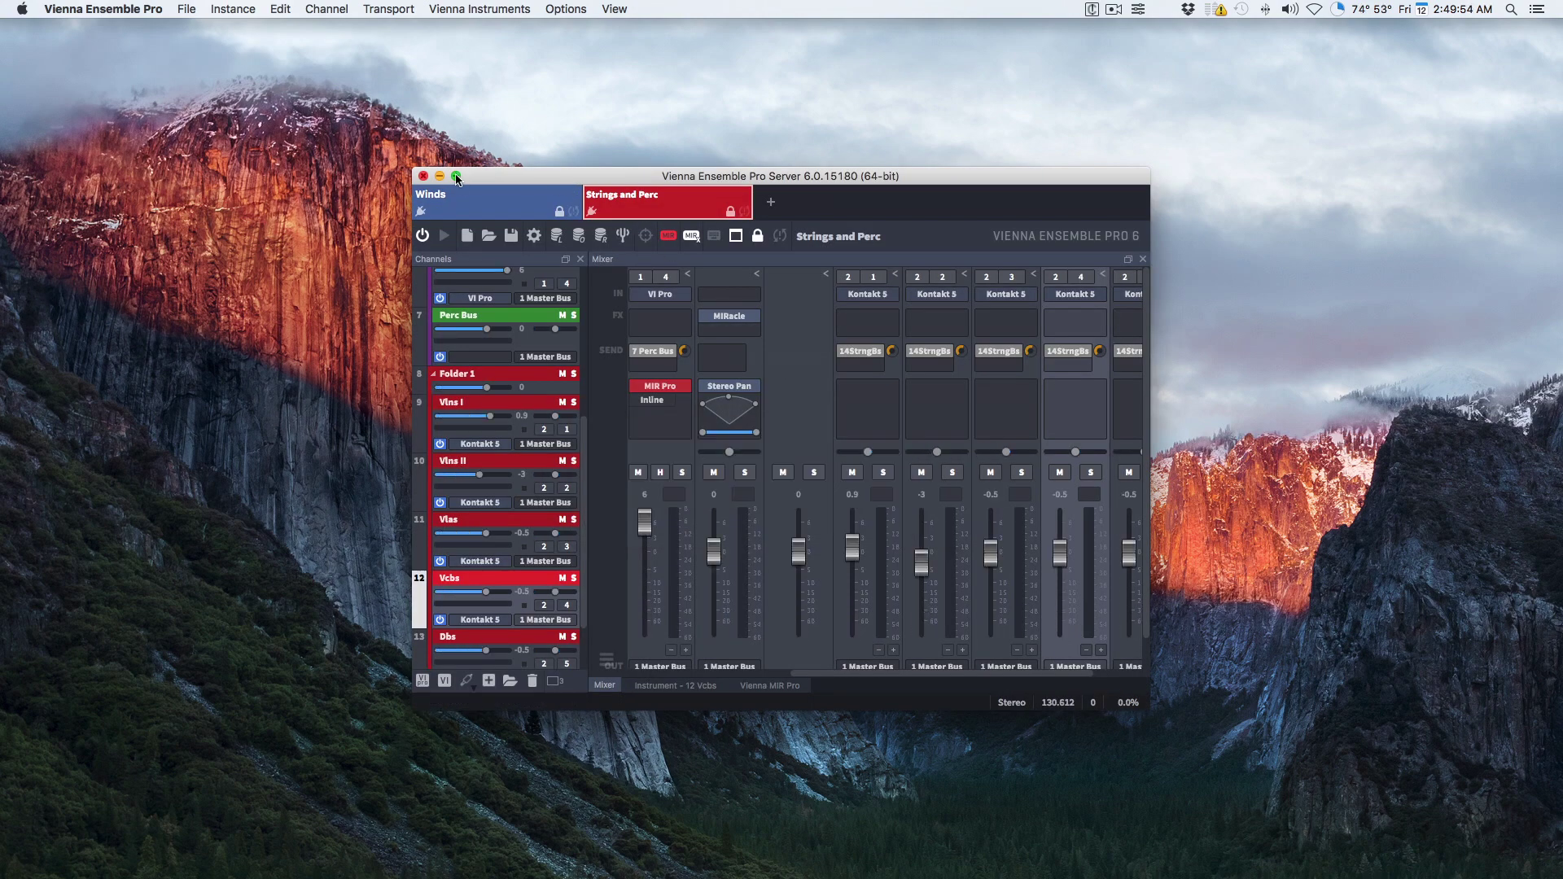
# Step: Maximize the server window and collapse Folder 1 and the Perc folder
pyautogui.click(457, 176)
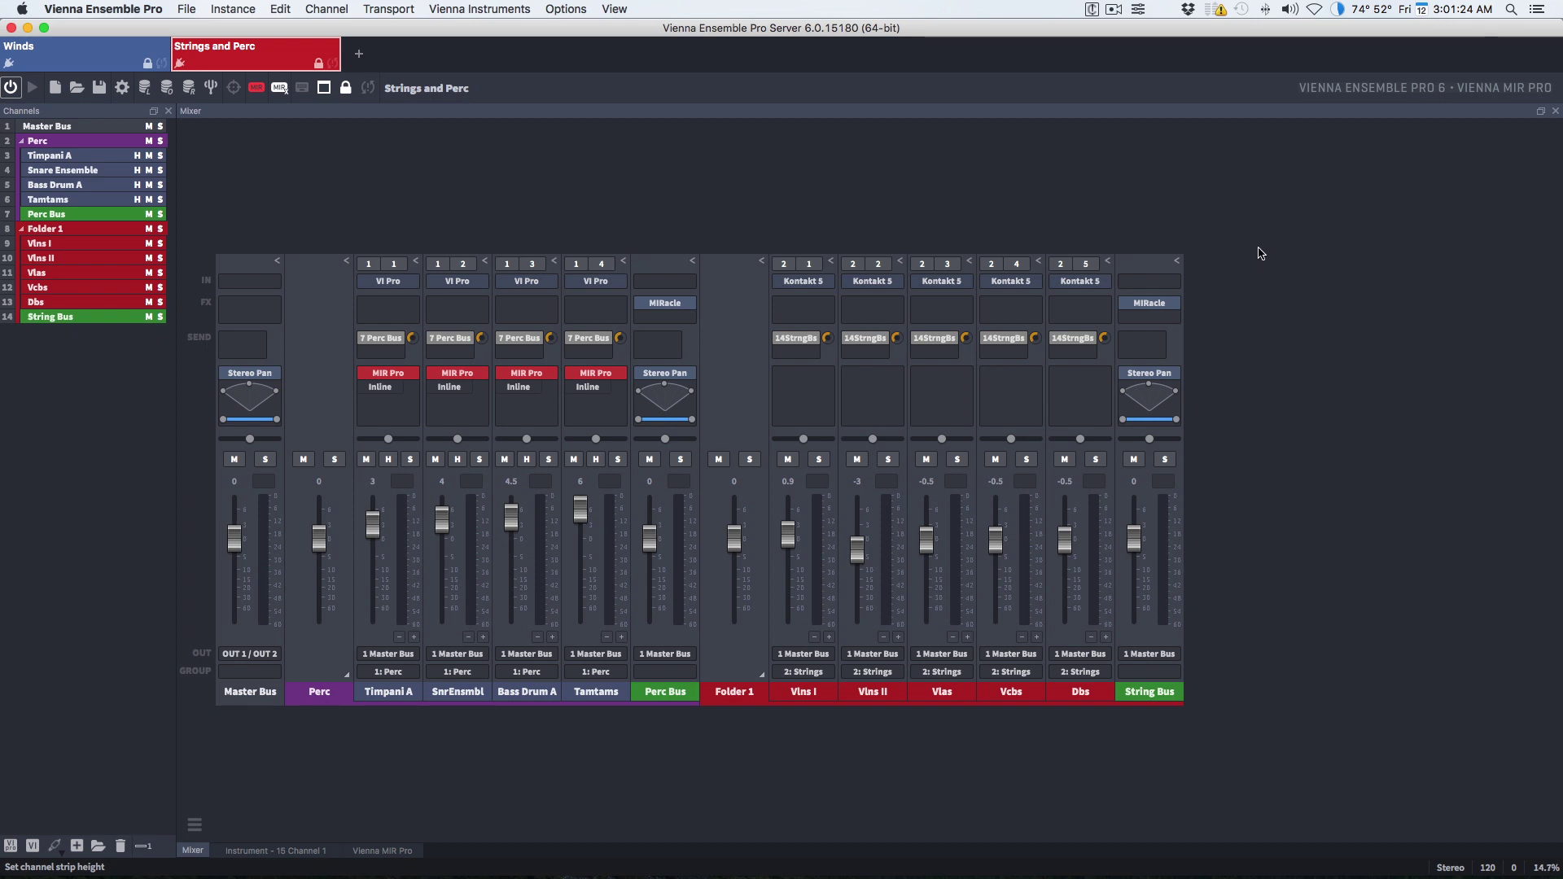
pyautogui.click(1176, 261)
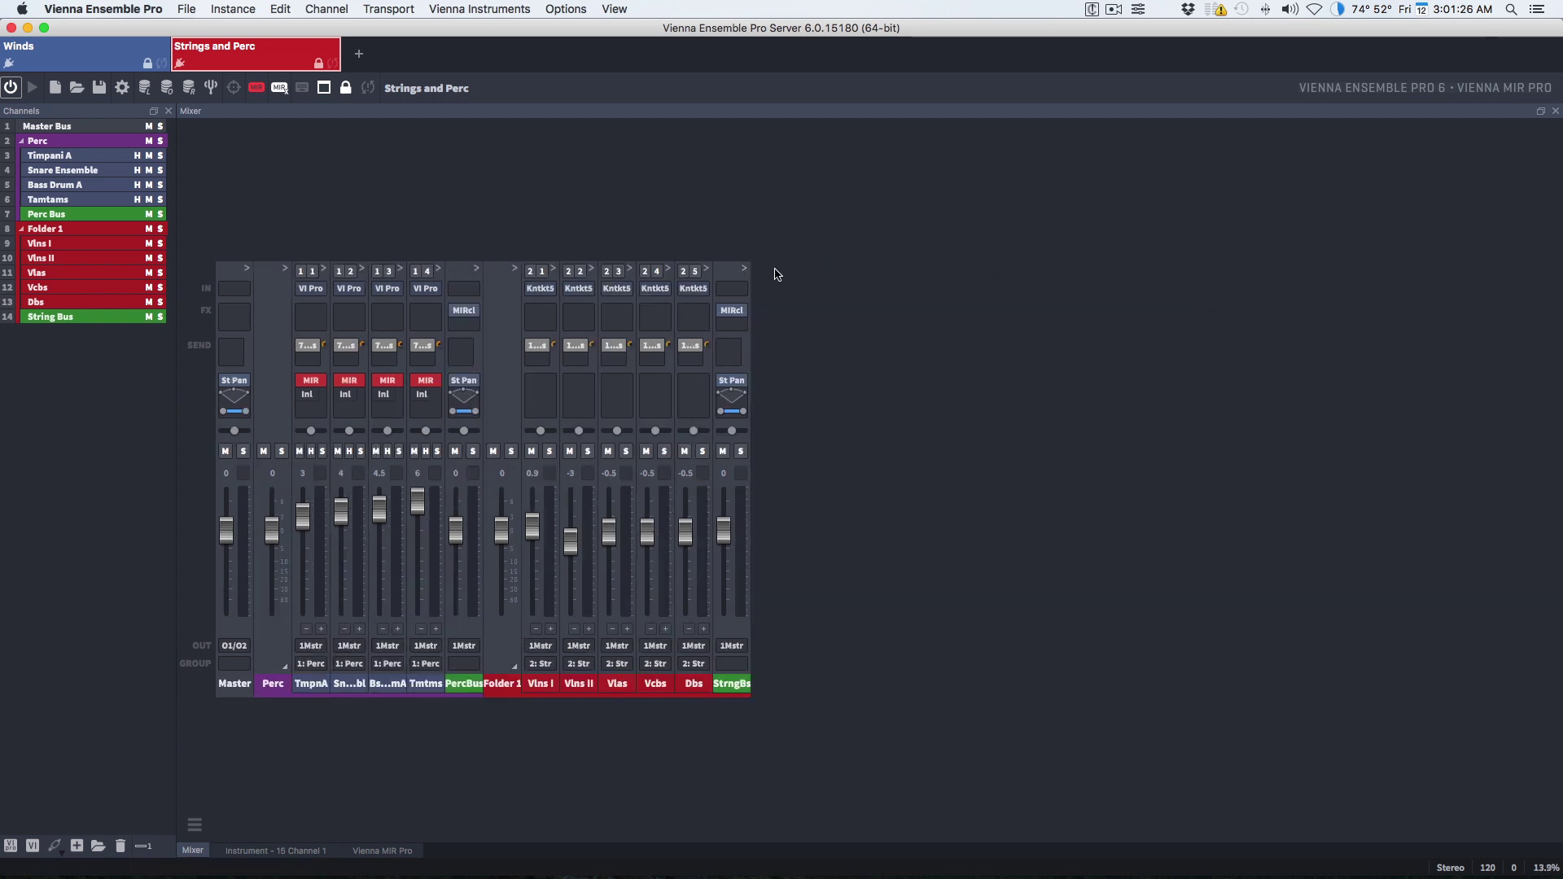
pyautogui.click(745, 269)
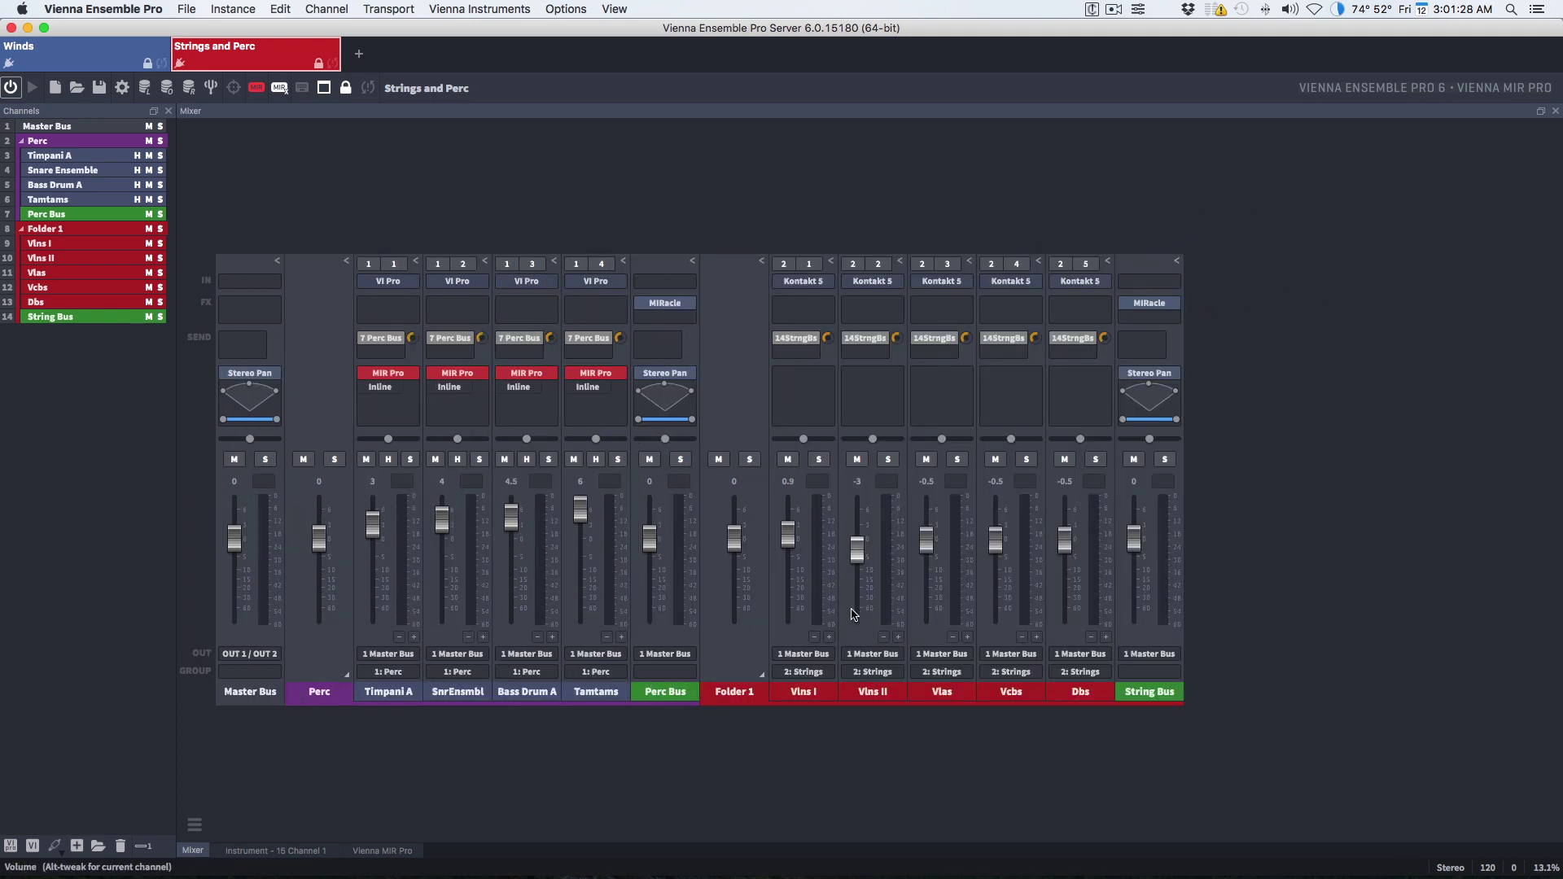
pyautogui.click(761, 675)
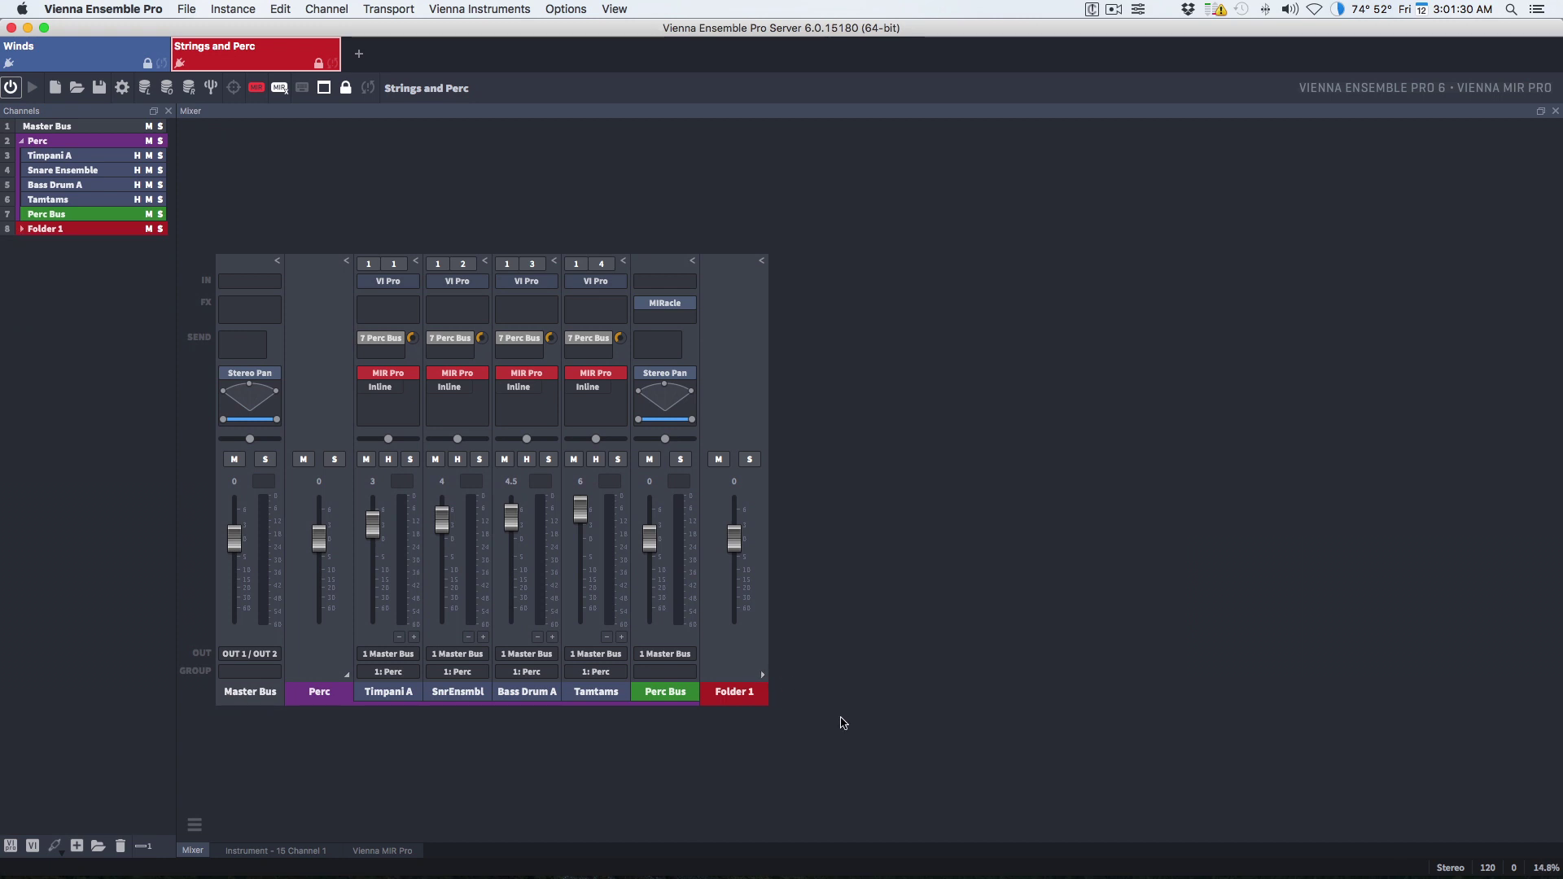
pyautogui.click(346, 675)
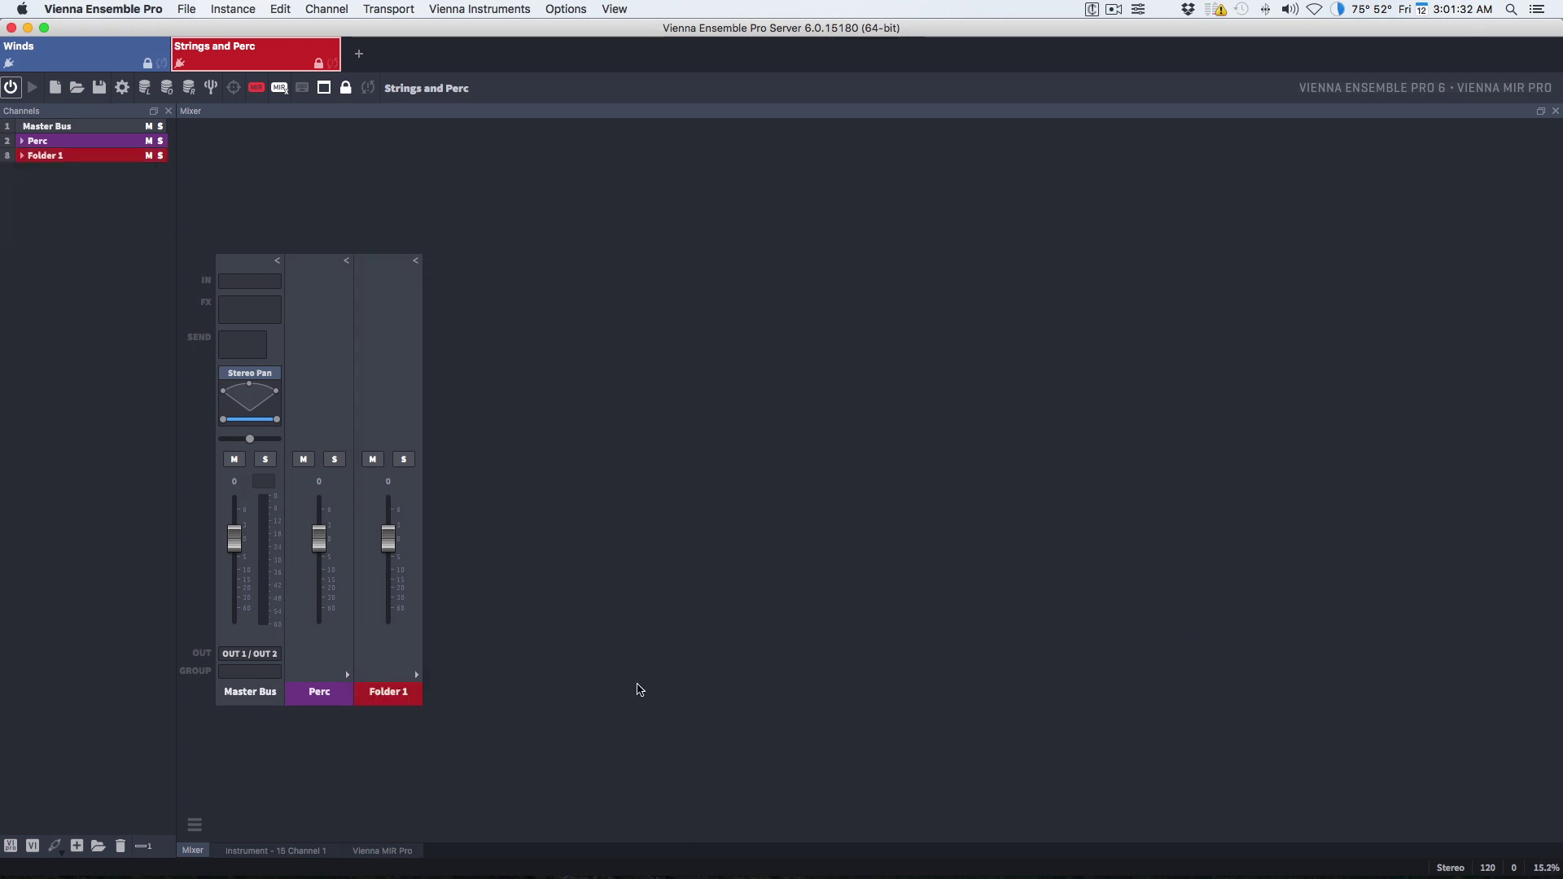